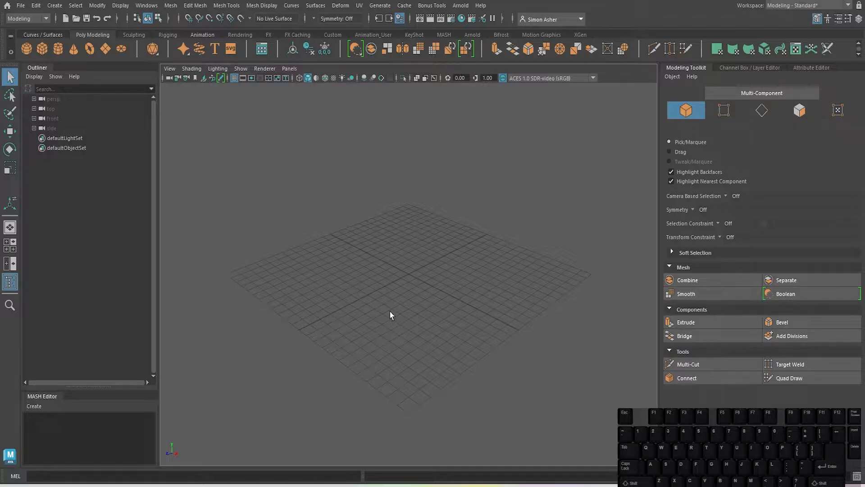
Create a polygon cylinder primitive at the origin and frame it.
alt+drag(390, 312, 412, 252)
click(55, 5)
mouse_move(83, 34)
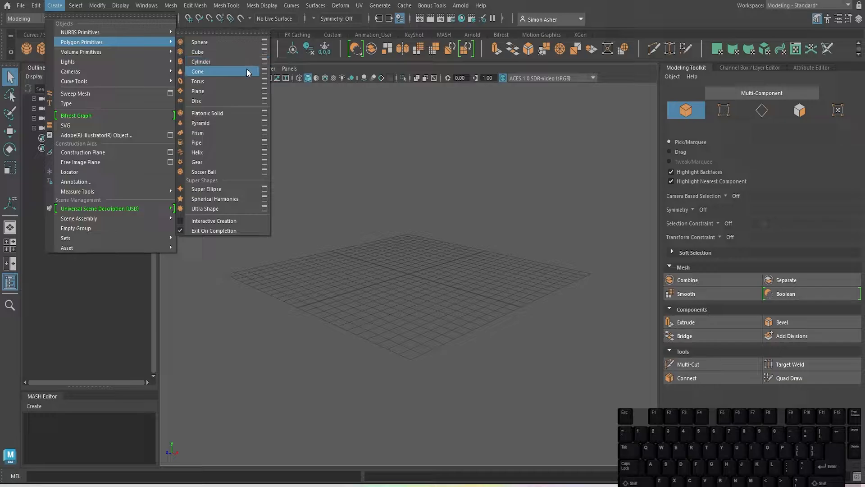
click(401, 184)
key(space)
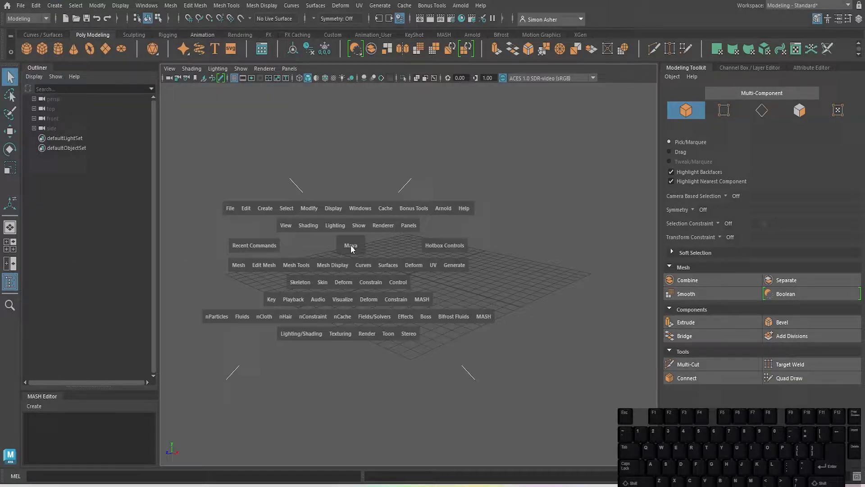
click(267, 210)
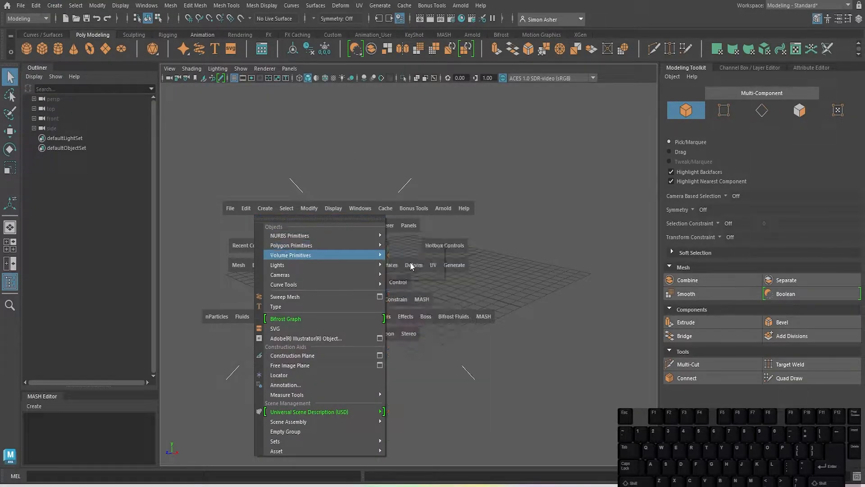
mouse_move(363, 244)
click(437, 264)
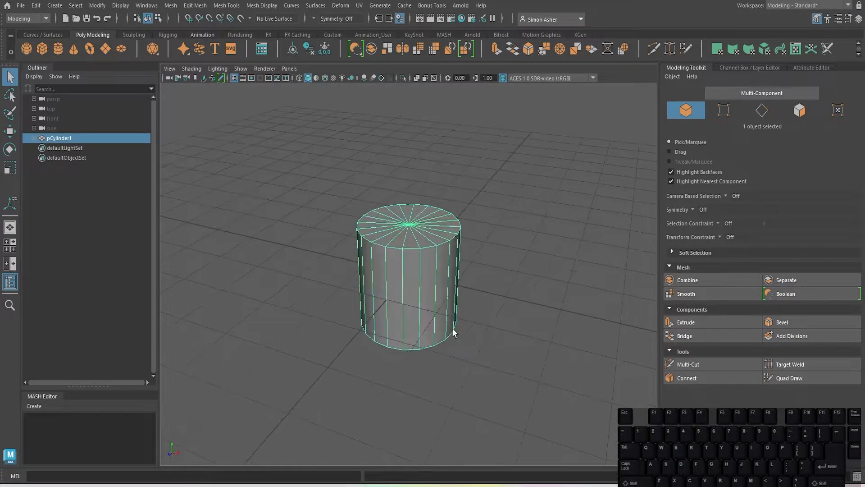
key(f)
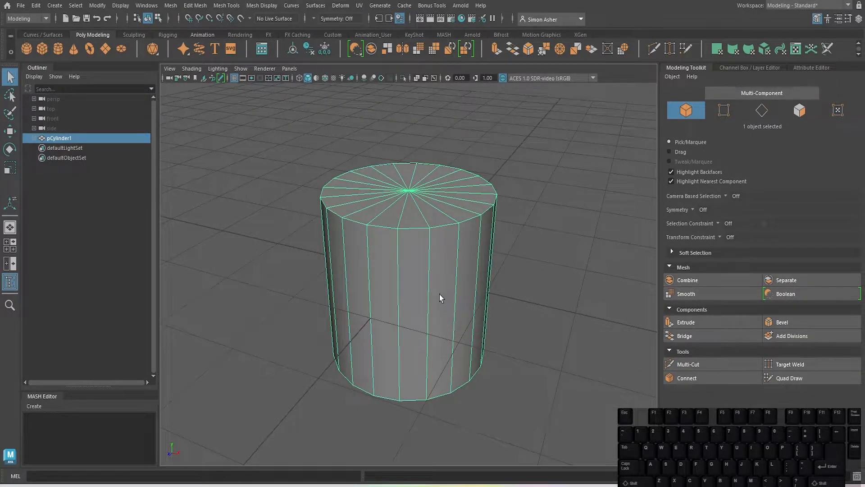
Set the cylinder's axis subdivisions to 40.
key(t)
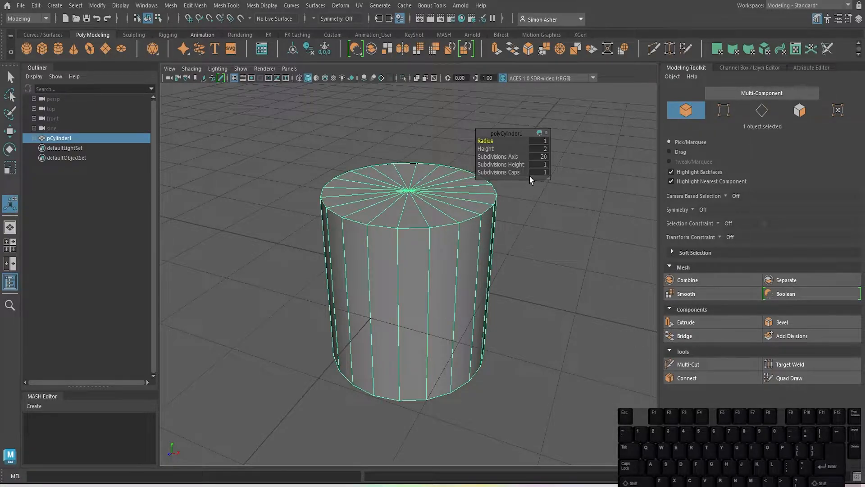
click(540, 158)
text(40)
key(Return)
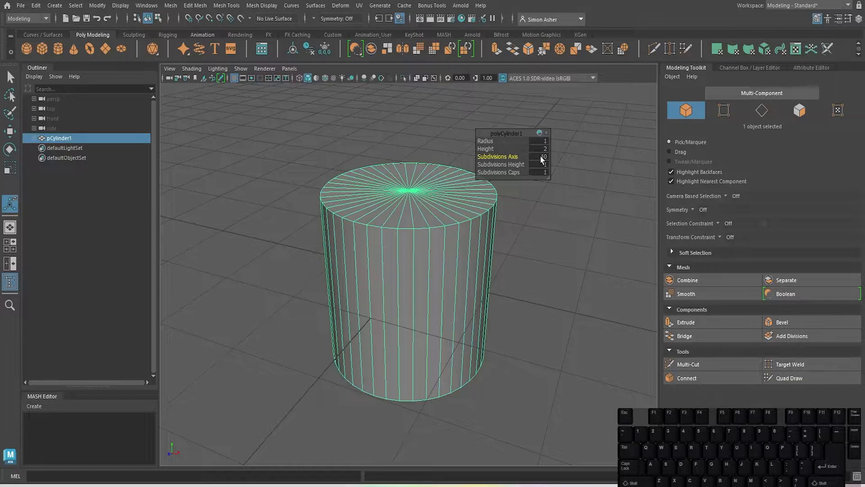
click(539, 272)
Scale the cylinder down along its height to flatten it into a thin disc.
click(409, 267)
key(r)
drag(409, 255, 408, 276)
alt+drag(451, 337, 446, 322)
scroll(446, 323, up, 3)
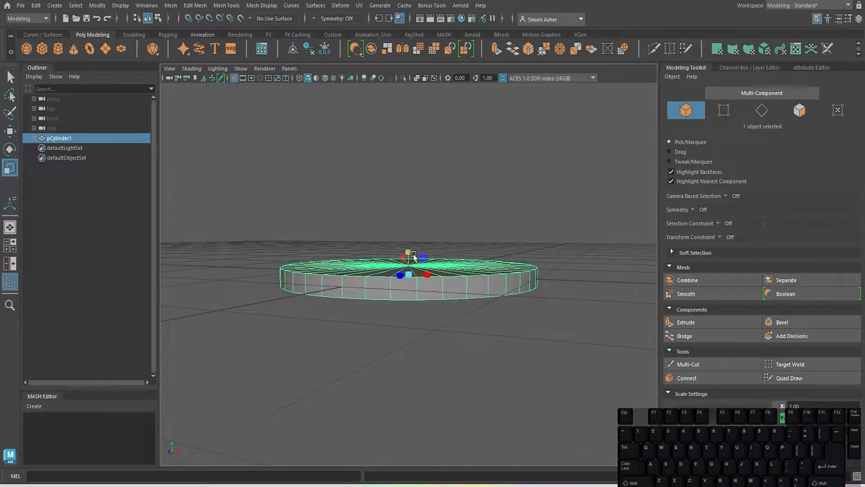
drag(410, 252, 399, 292)
click(401, 229)
scroll(395, 275, up, 4)
Select all 40 top cap faces and extrude them with a small inward offset, leaving a narrow ring along the rim.
click(397, 288)
right_drag(365, 277, 367, 232)
mouse_move(359, 287)
alt+mouse_down()
mouse_move(362, 308)
mouse_move(404, 350)
mouse_move(373, 366)
mouse_move(356, 365)
mouse_move(344, 225)
mouse_move(475, 297)
mouse_move(357, 355)
mouse_move(289, 295)
alt+mouse_up()
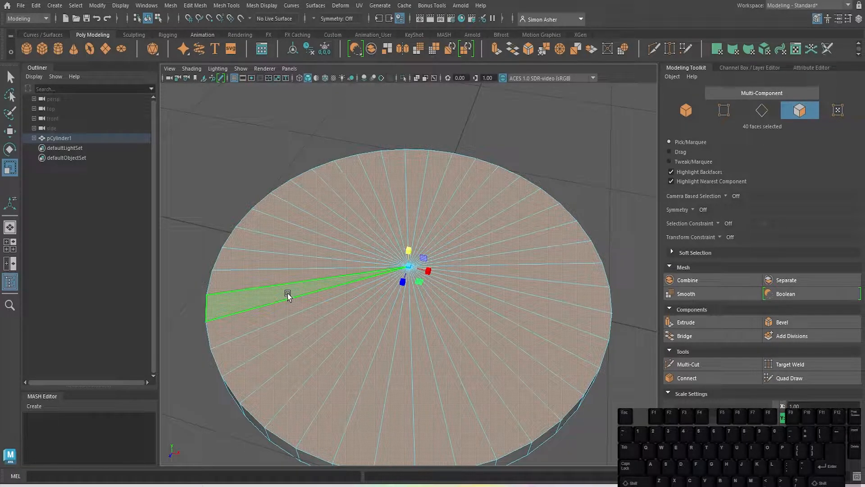
key(ctrl+e)
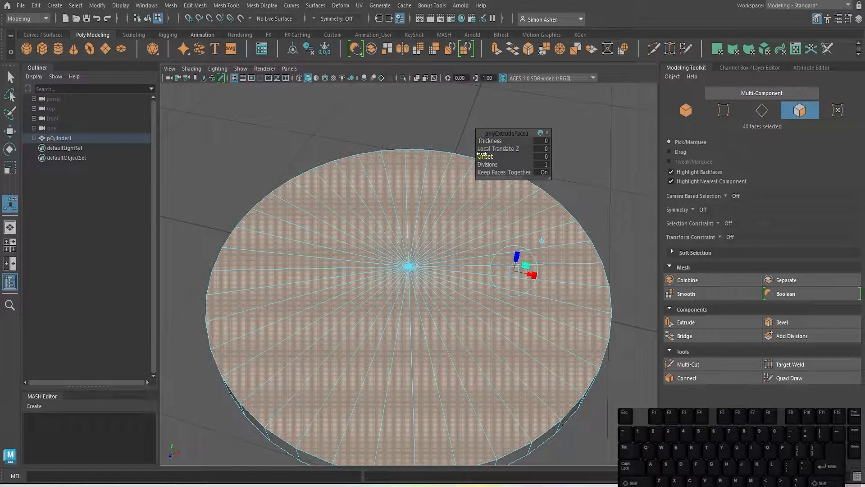
drag(482, 155, 485, 155)
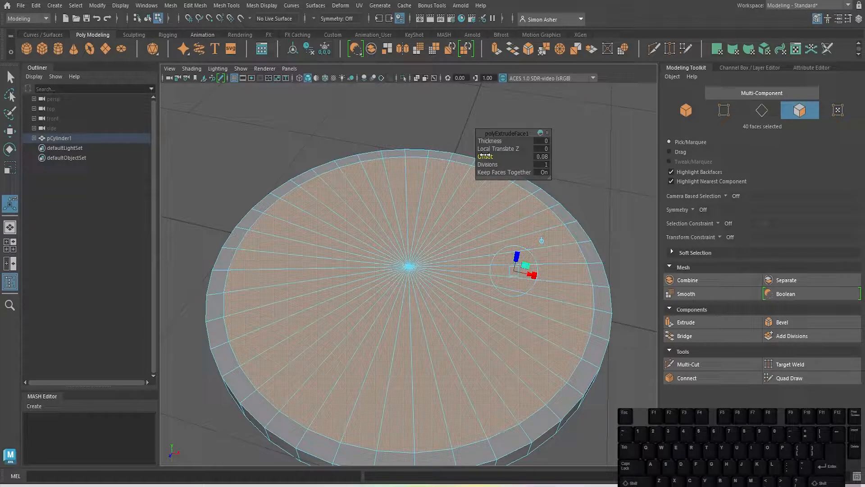
click(197, 237)
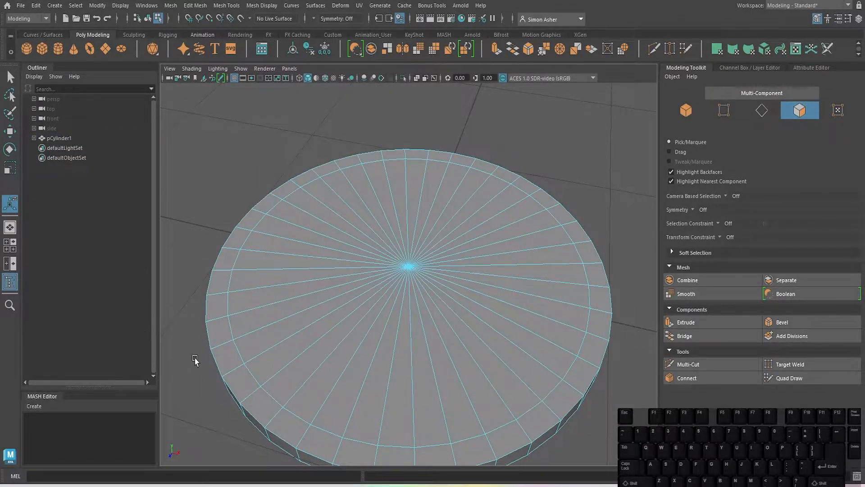
Extrude the rim's ring of faces into separate teeth with Keep Faces Together off, thickness 0.14 and offset 0.04.
click(217, 306)
double_click(223, 283)
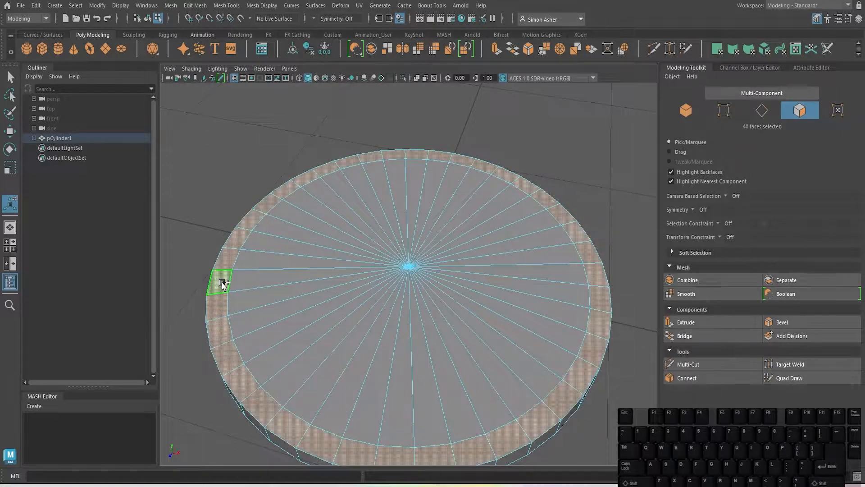
alt+drag(251, 383, 255, 360)
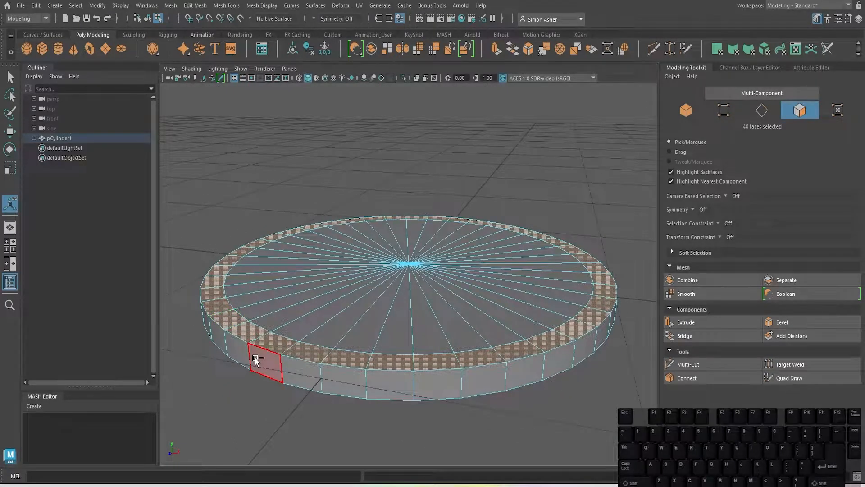
key(ctrl+e)
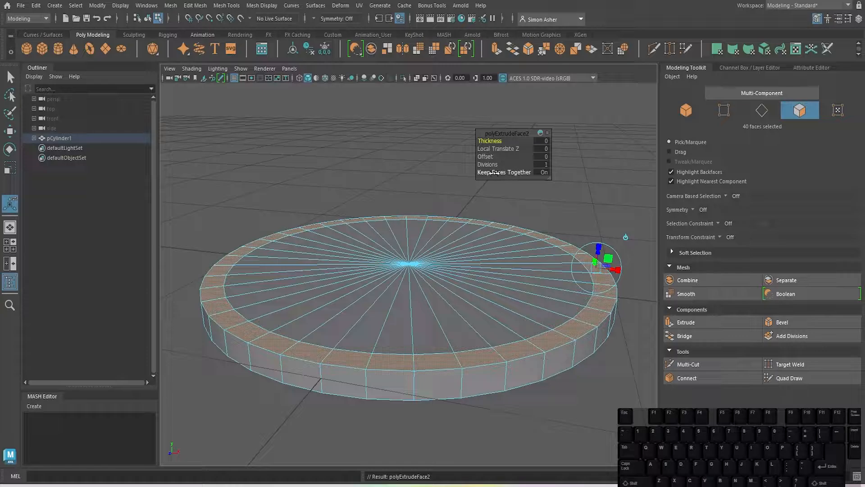
click(549, 174)
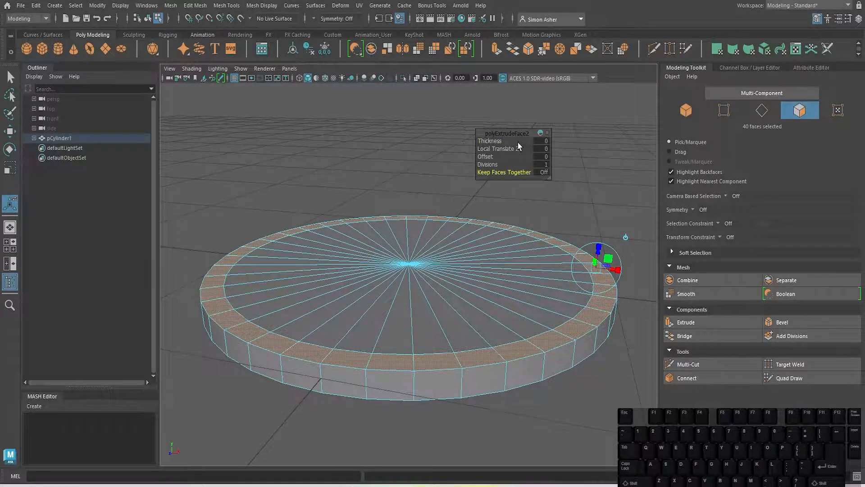
mouse_move(496, 142)
mouse_down()
mouse_move(503, 141)
mouse_move(495, 156)
mouse_up()
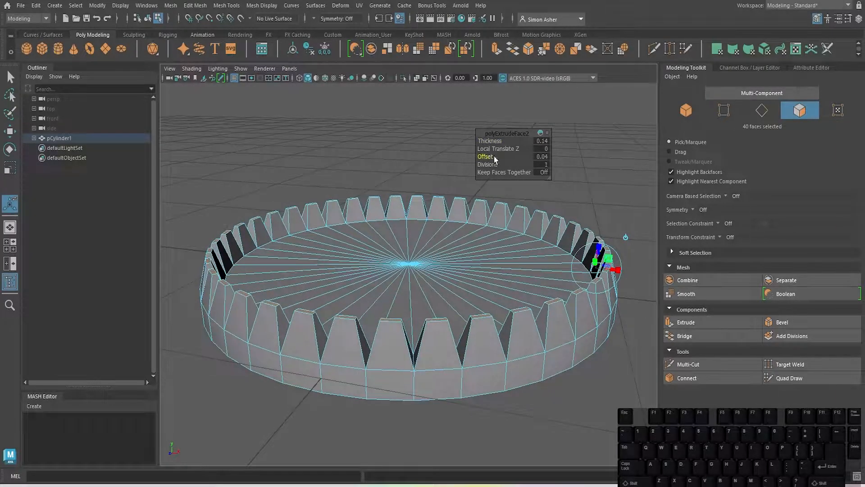
scroll(426, 168, down, 4)
mouse_move(415, 174)
alt+mouse_down()
mouse_move(419, 158)
mouse_move(419, 176)
alt+mouse_up()
scroll(464, 328, up, 3)
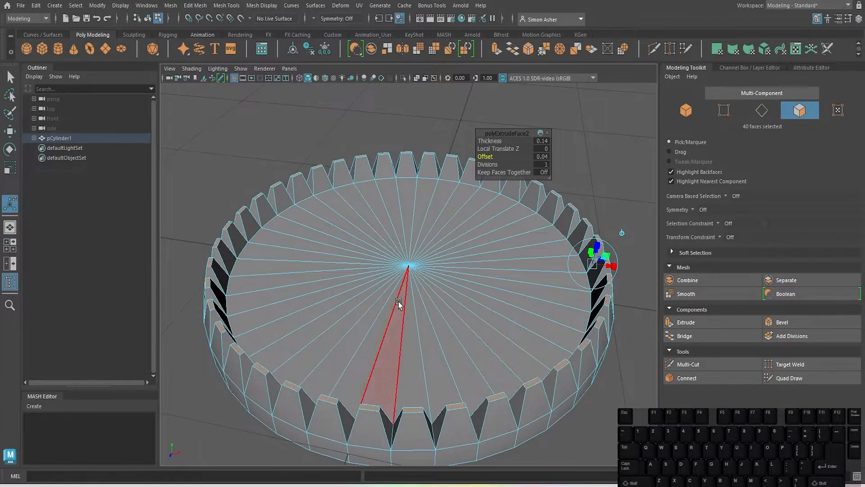
scroll(361, 246, up, 2)
right_drag(360, 246, 360, 230)
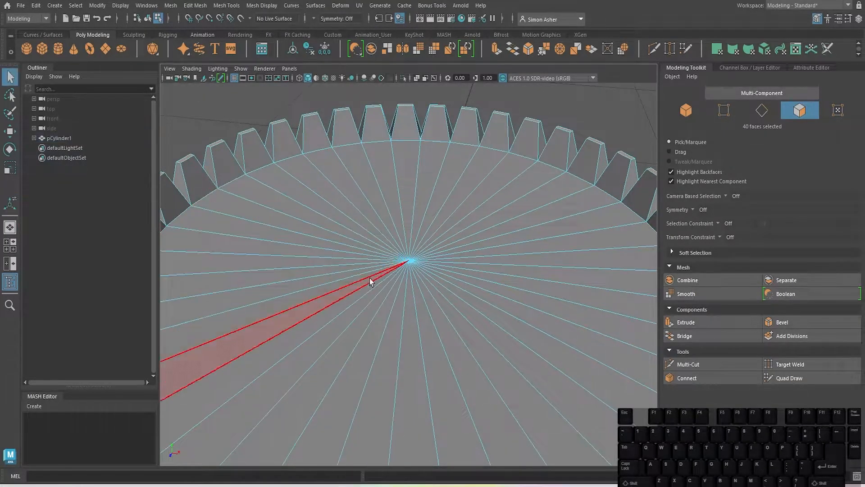
mouse_move(376, 329)
mouse_down()
mouse_move(270, 316)
mouse_move(464, 293)
mouse_move(388, 338)
mouse_up()
drag(497, 249, 457, 232)
scroll(461, 254, down, 4)
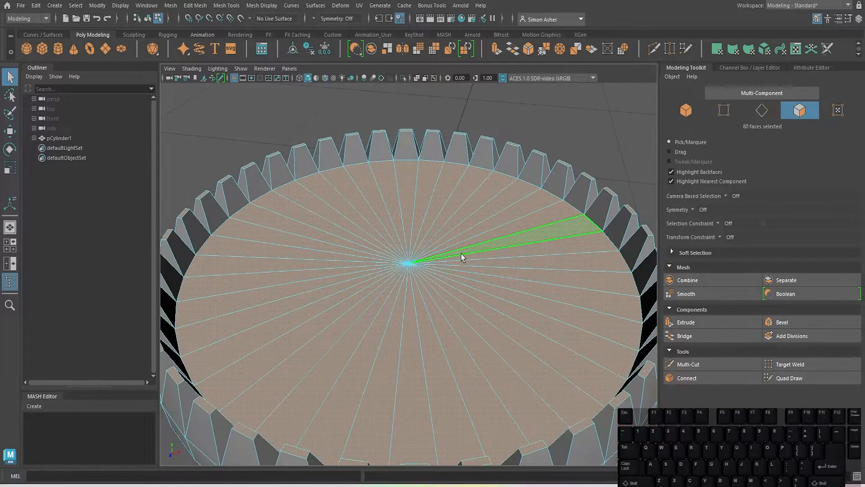
key(ctrl+e)
scroll(465, 276, up, 3)
mouse_move(485, 156)
mouse_down()
mouse_move(498, 165)
mouse_move(485, 165)
mouse_up()
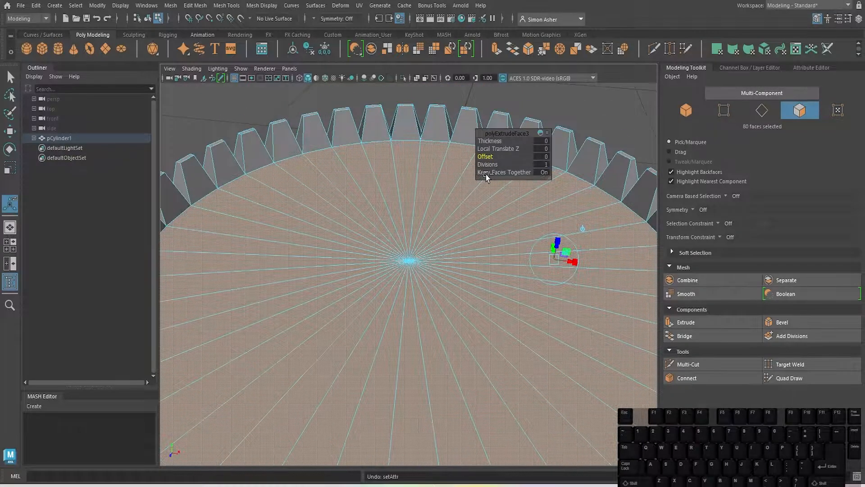
scroll(429, 203, down, 4)
alt+drag(192, 288, 199, 284)
scroll(426, 452, up, 3)
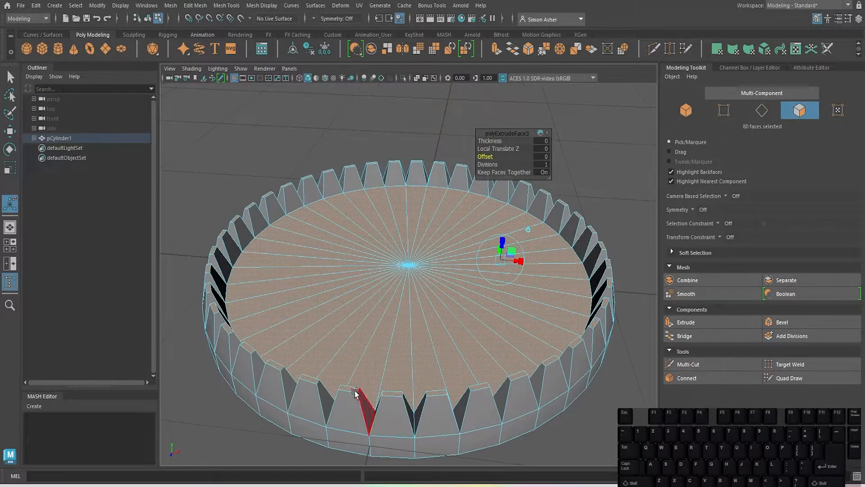
click(348, 124)
scroll(396, 289, up, 3)
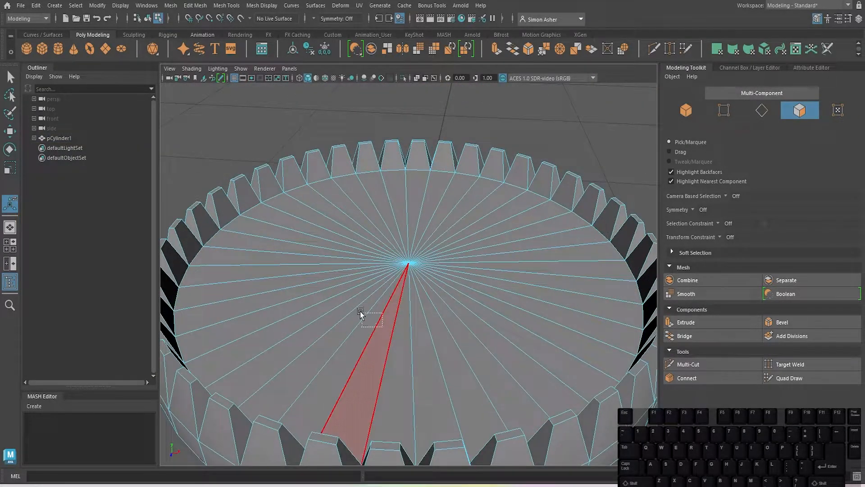
Select the 40 triangular faces inside the teeth on the top side only and extrude them with an offset of 0.74.
right_drag(383, 308, 381, 232)
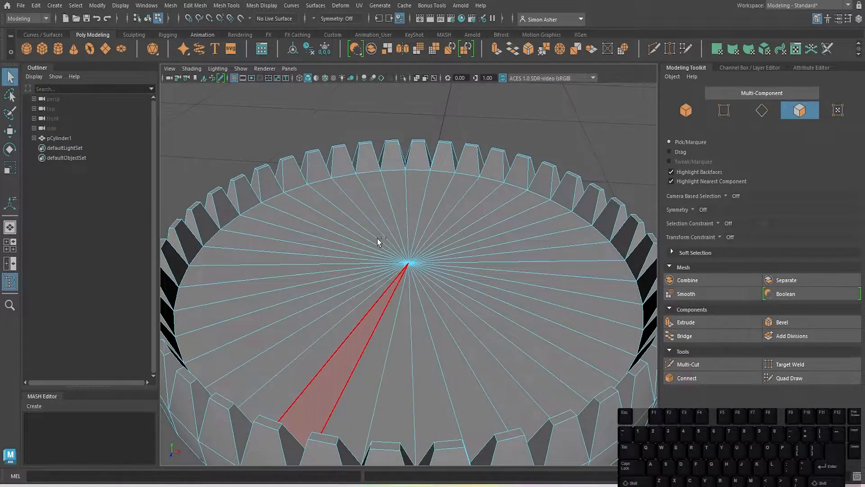
key(Tab)
mouse_move(367, 329)
mouse_down()
mouse_move(336, 259)
mouse_move(518, 360)
mouse_move(543, 333)
mouse_move(529, 253)
mouse_move(461, 238)
mouse_up()
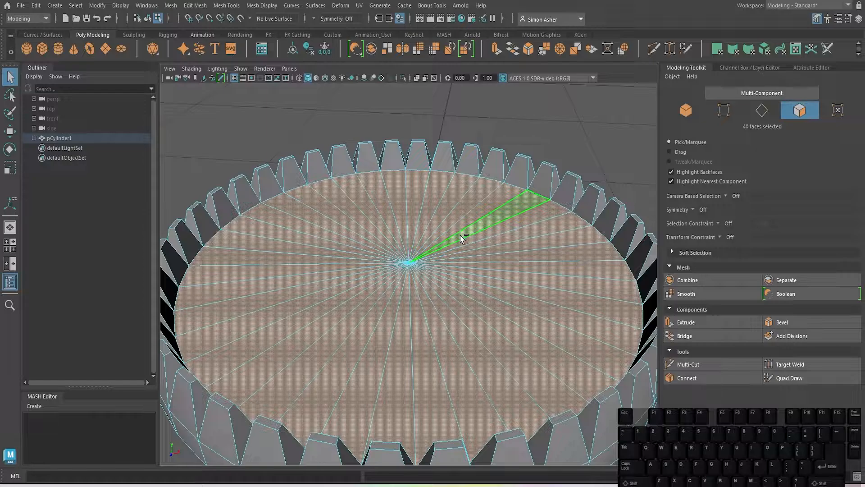
key(ctrl+e)
drag(486, 157, 520, 183)
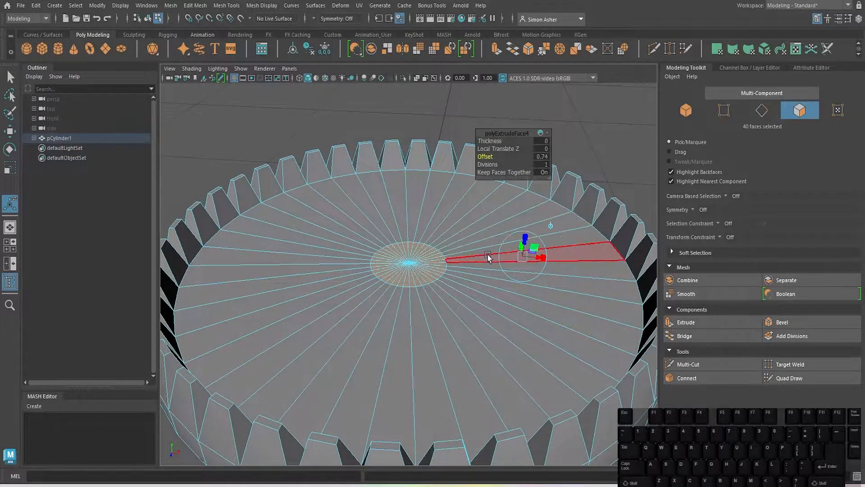
Extrude the small central circle of faces straight up into a hub that rises above the teeth.
scroll(488, 256, up, 2)
scroll(461, 328, down, 1)
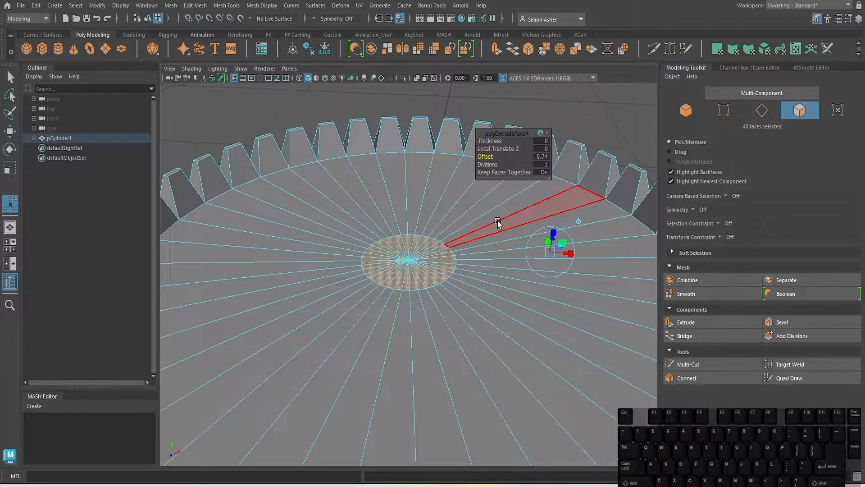
key(w)
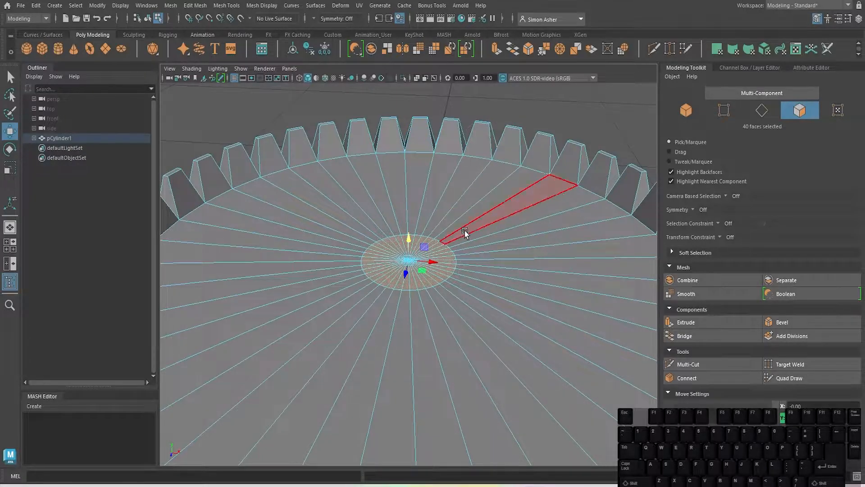
scroll(455, 291, up, 2)
alt+drag(452, 295, 454, 284)
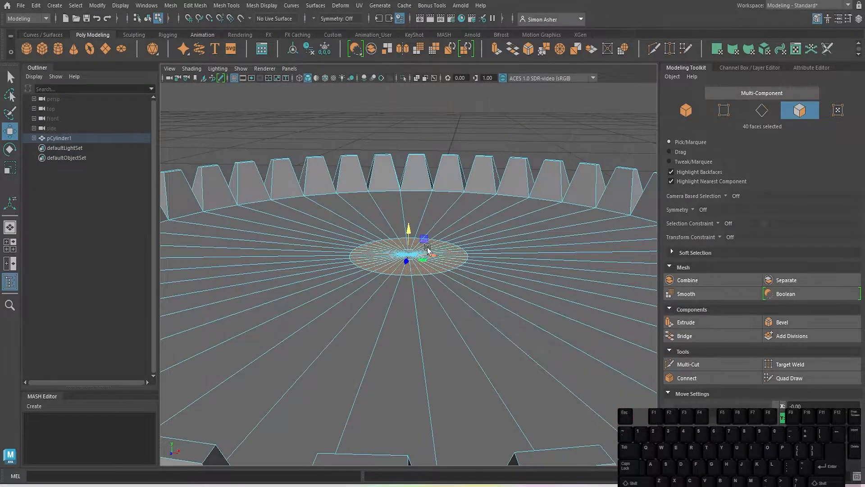
shift+drag(409, 230, 404, 149)
scroll(405, 181, down, 2)
alt+drag(405, 197, 413, 173)
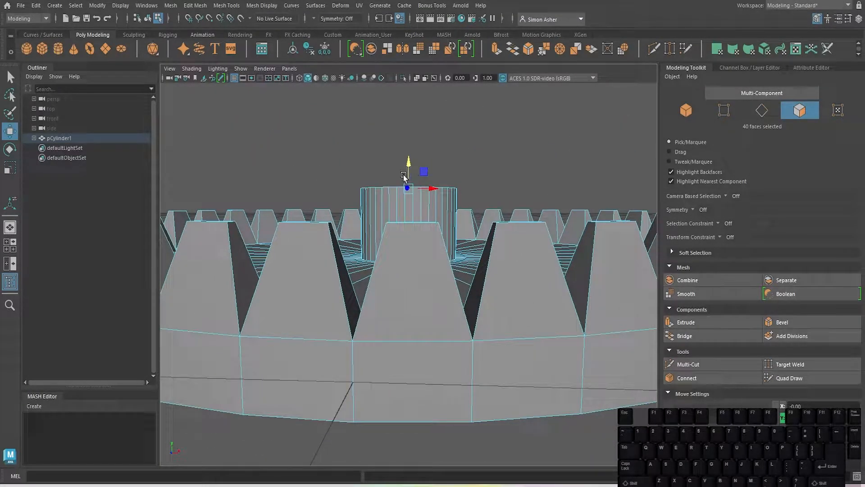
Scale the hub's top faces down horizontally so the hub tapers upward.
alt+drag(370, 130, 359, 180)
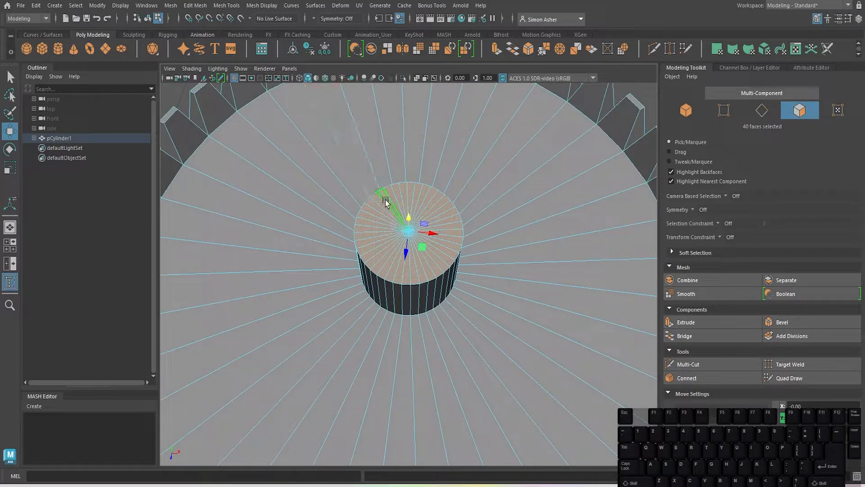
key(r)
scroll(405, 225, up, 5)
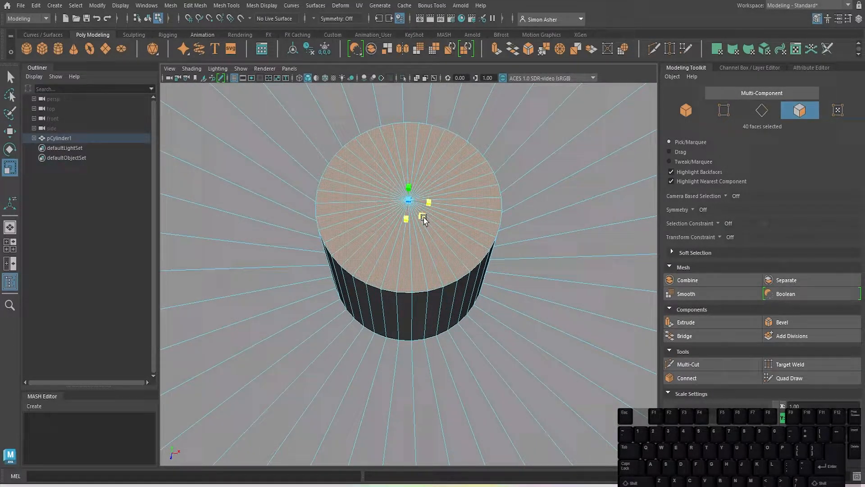
mouse_move(424, 219)
mouse_down()
mouse_move(408, 201)
mouse_move(418, 219)
mouse_up()
Extrude the hub's top faces inward with an offset of 0.02.
scroll(419, 219, up, 2)
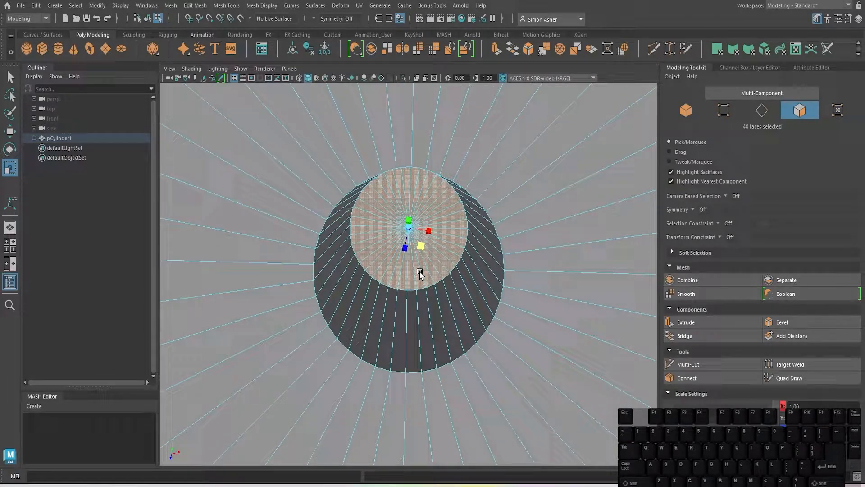
key(ctrl+e)
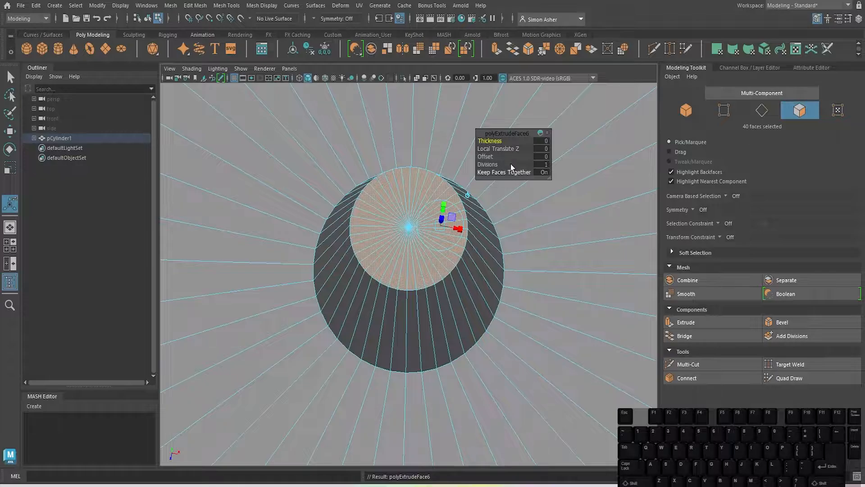
drag(491, 156, 492, 156)
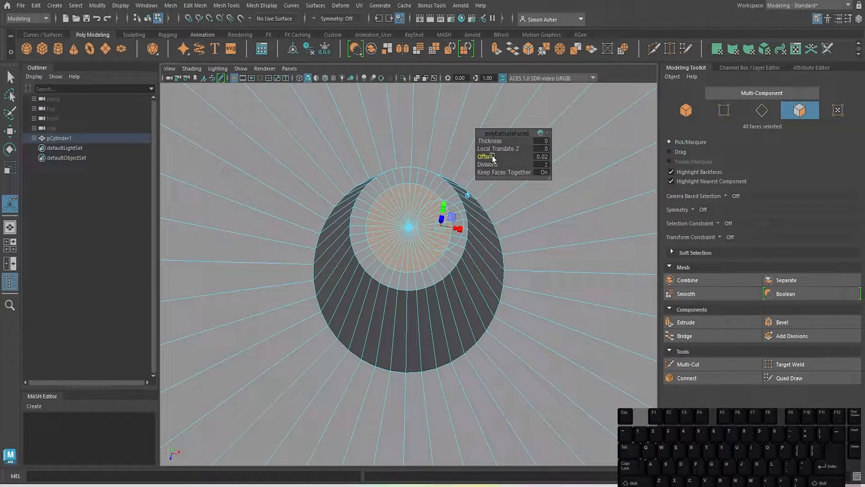
Extrude the hub's 40 inner top faces straight down to hollow out the hub's centre.
mouse_move(499, 279)
alt+mouse_down()
mouse_move(482, 270)
mouse_move(494, 268)
alt+mouse_up()
key(w)
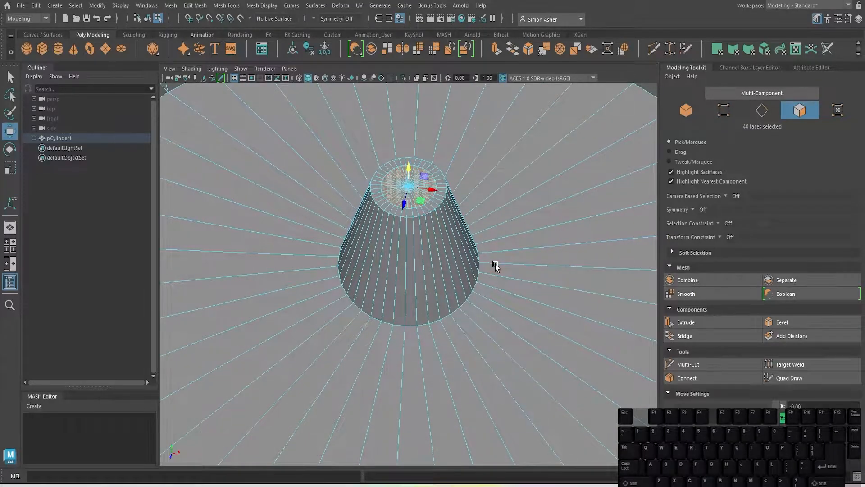
scroll(495, 264, up, 2)
shift+drag(409, 137, 410, 197)
scroll(410, 197, down, 7)
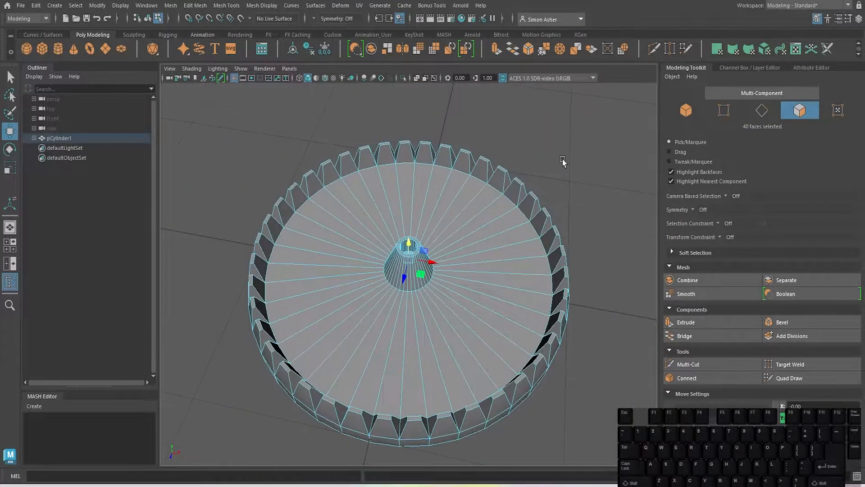
right_drag(562, 160, 572, 154)
click(573, 158)
Select the edge loop around the hub's base and move it down so the disc surface slopes toward the hub.
mouse_move(559, 194)
alt+mouse_down()
mouse_move(558, 154)
mouse_move(556, 193)
alt+mouse_up()
scroll(483, 253, up, 5)
click(426, 266)
right_drag(425, 265, 426, 197)
double_click(396, 288)
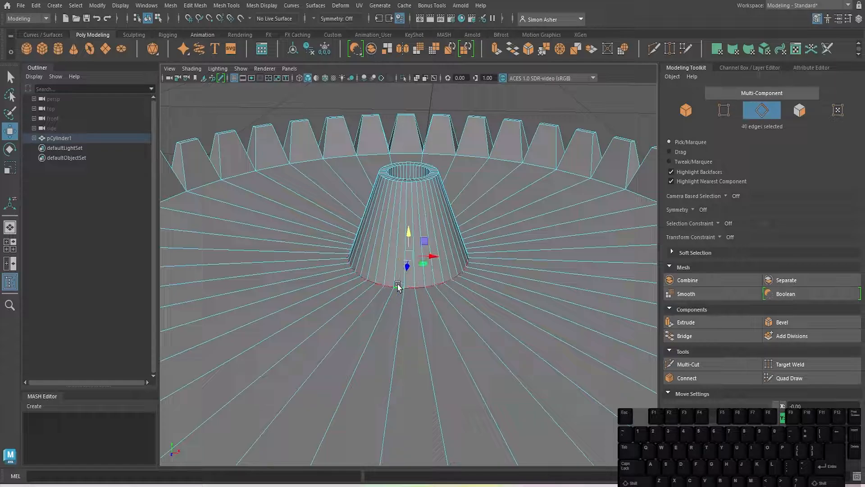
alt+drag(401, 311, 412, 286)
drag(409, 231, 411, 263)
click(476, 131)
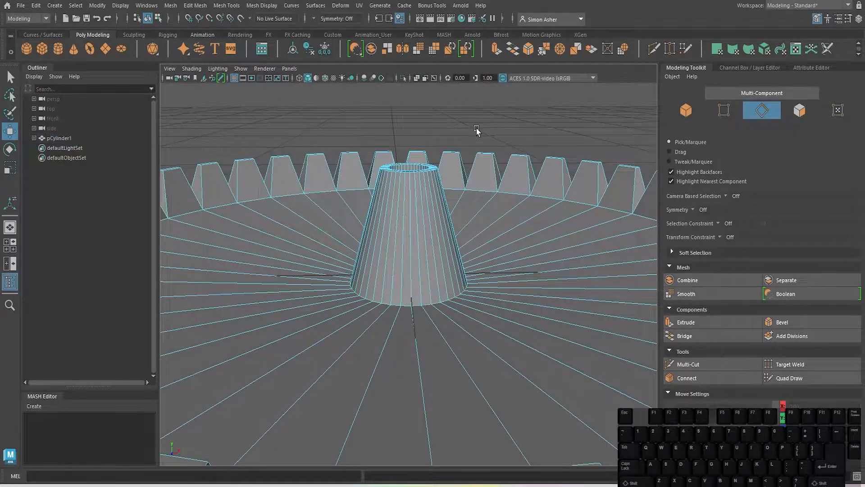
Bevel the edge loop around the disc's lower rim with a fraction of 0.5.
alt+drag(476, 131, 417, 257)
click(413, 207)
double_click(414, 208)
key(ctrl+b)
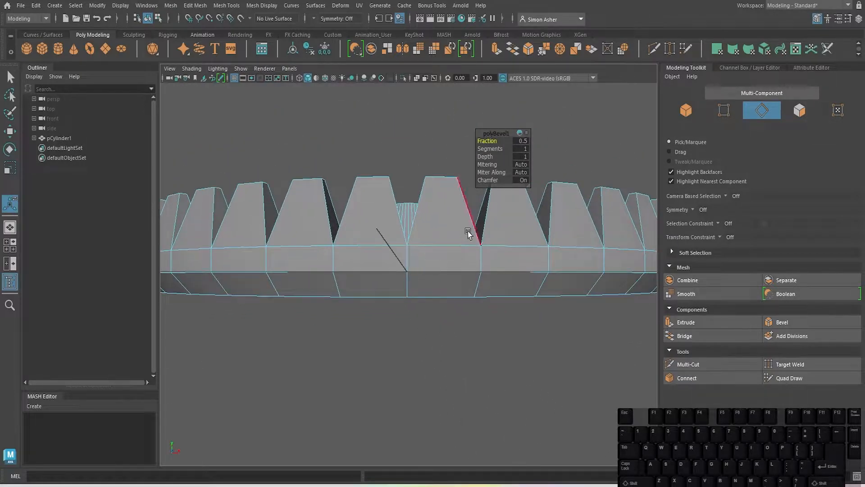
Select the centre vertex of the underside and move it down to shape the underside into a shallow cone.
alt+drag(472, 315, 473, 340)
right_drag(444, 262, 422, 202)
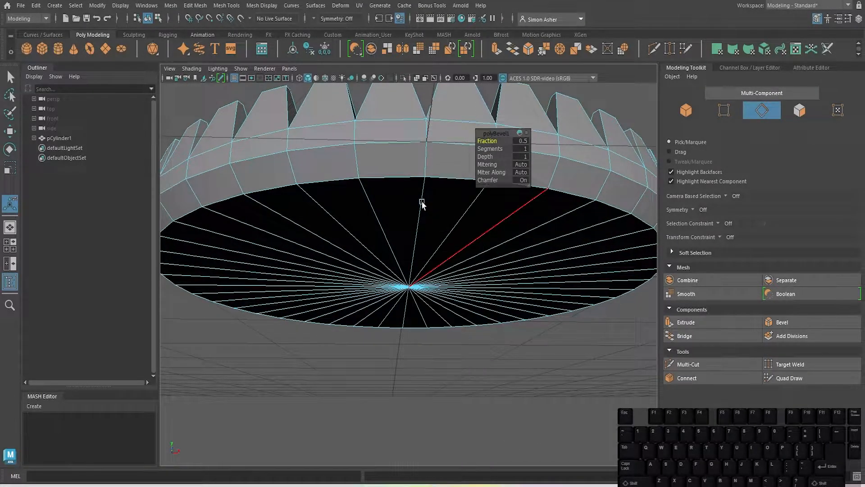
click(409, 288)
key(w)
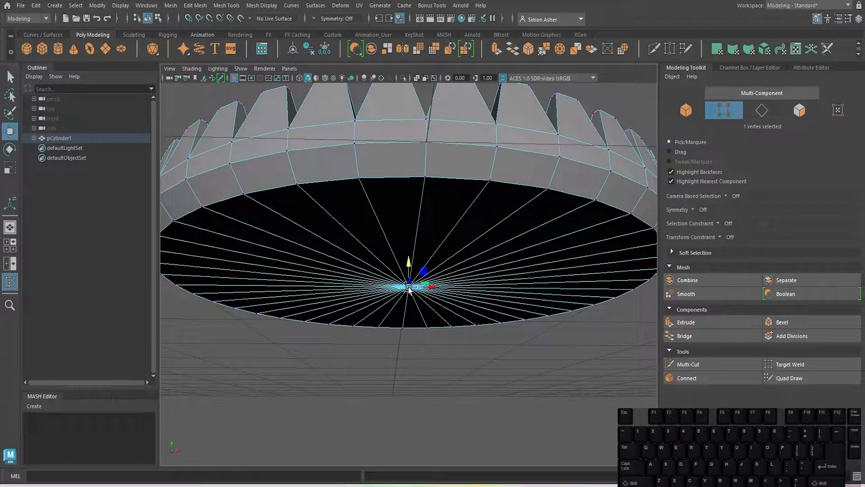
alt+drag(415, 315, 414, 336)
drag(408, 261, 413, 345)
scroll(411, 346, down, 3)
drag(411, 310, 411, 305)
right_click(479, 161)
click(524, 146)
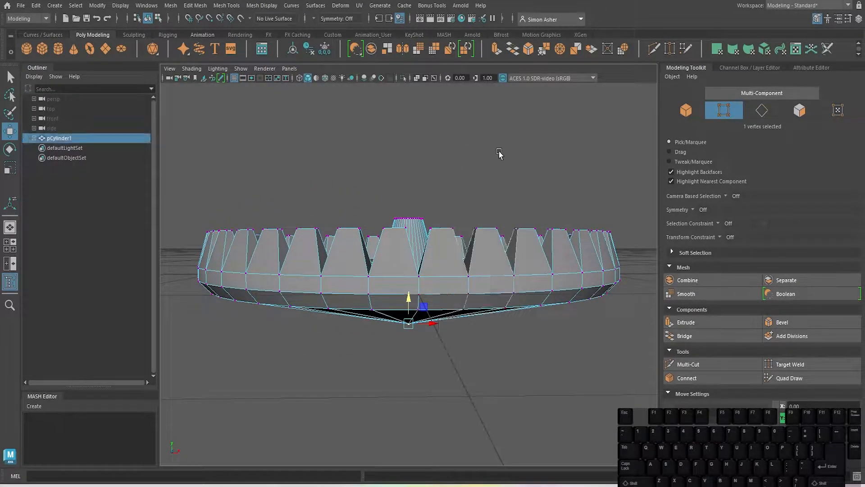
alt+drag(523, 146, 482, 164)
scroll(483, 135, up, 5)
alt+drag(485, 123, 485, 188)
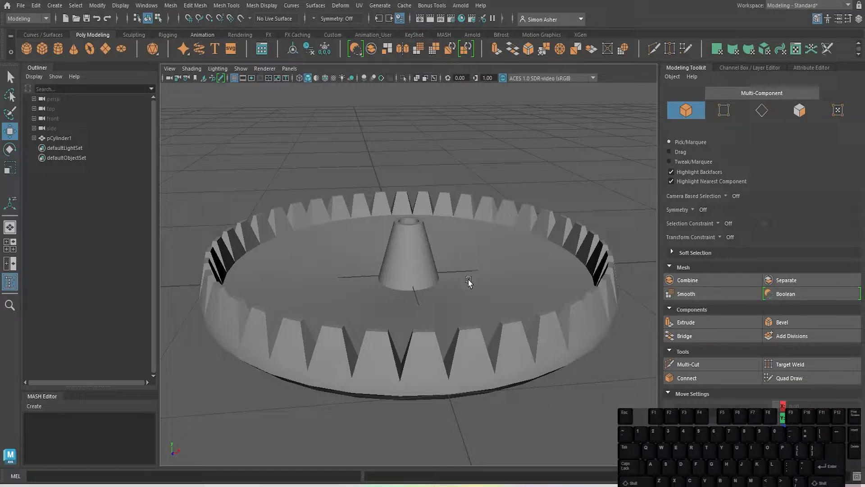
Select the inner and outer edge loops of the hub's top rim and lower them slightly to shorten the hub.
alt+drag(467, 291, 413, 266)
scroll(437, 277, up, 6)
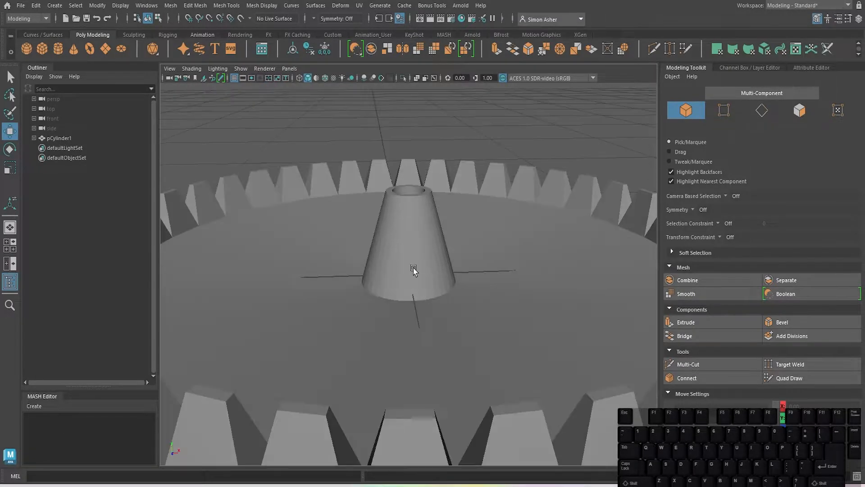
click(417, 203)
right_drag(417, 203, 417, 228)
click(415, 178)
scroll(406, 226, up, 8)
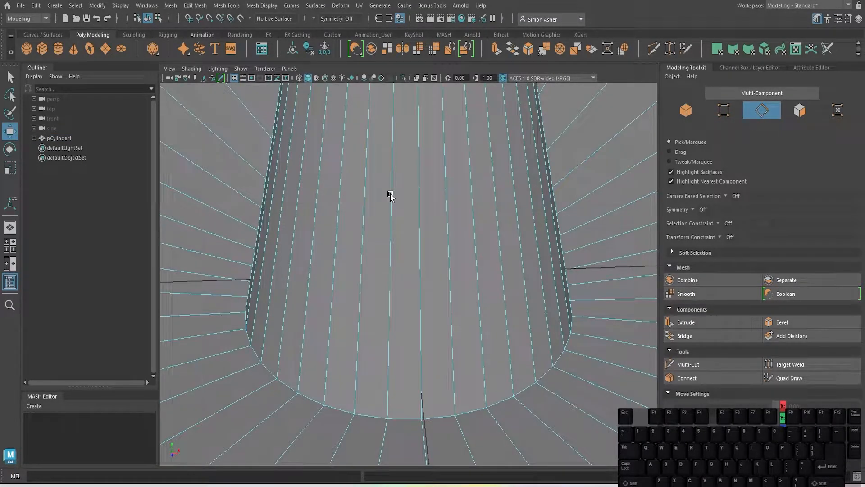
scroll(390, 195, down, 5)
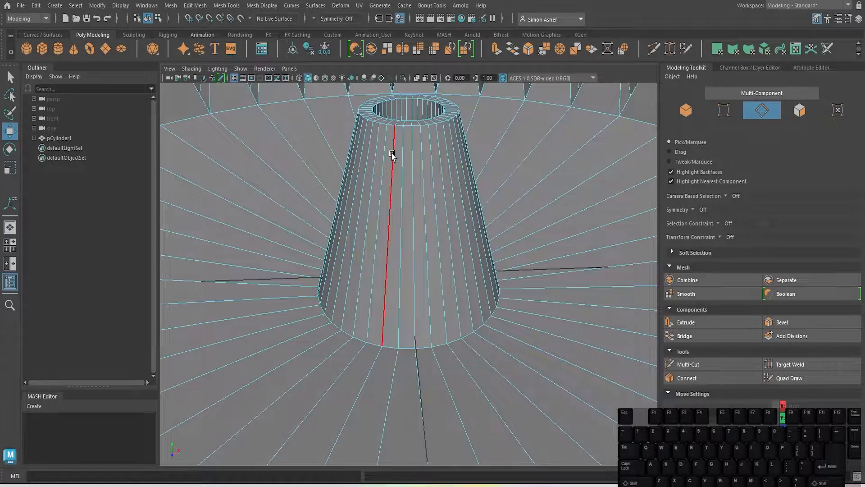
double_click(403, 126)
scroll(397, 142, up, 3)
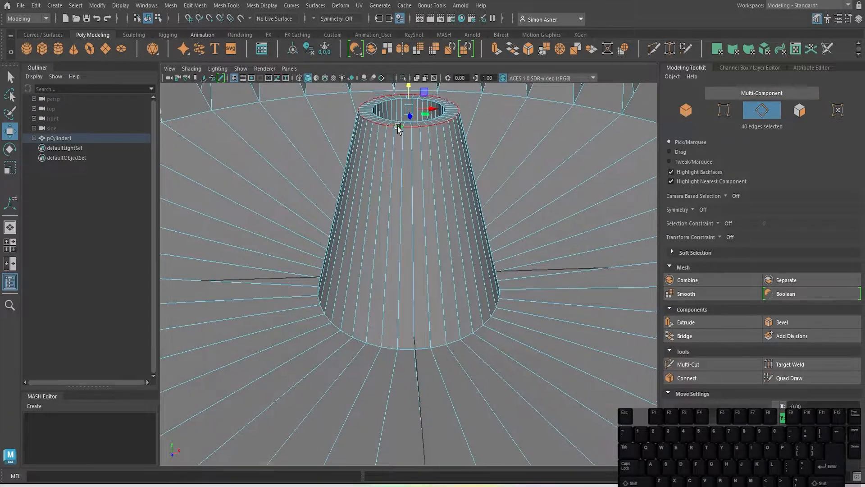
scroll(405, 130, down, 4)
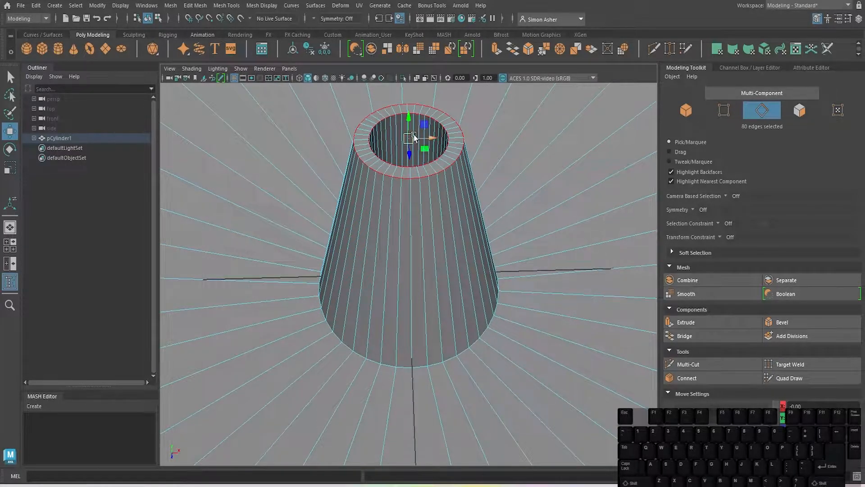
drag(407, 113, 408, 136)
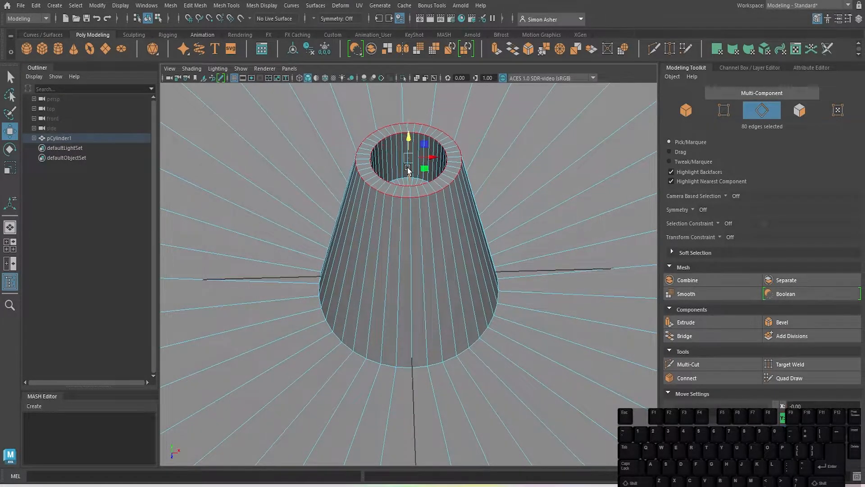
scroll(408, 149, down, 4)
alt+drag(408, 229, 408, 164)
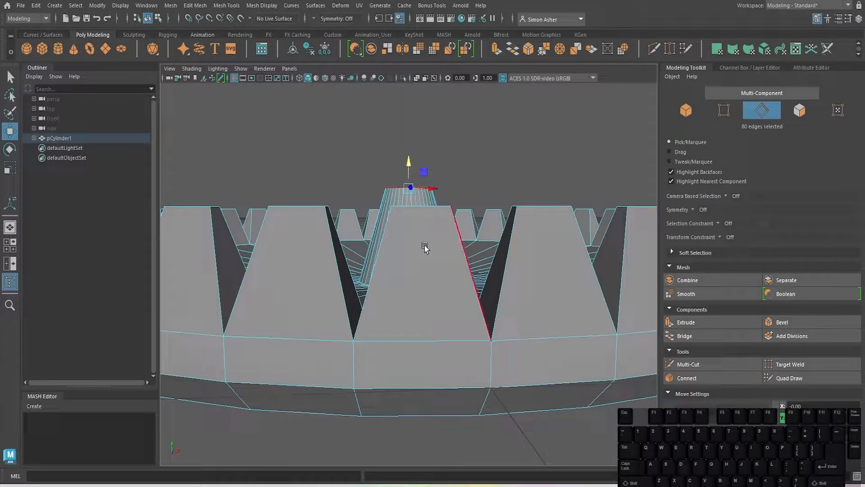
click(465, 161)
alt+drag(469, 161, 469, 109)
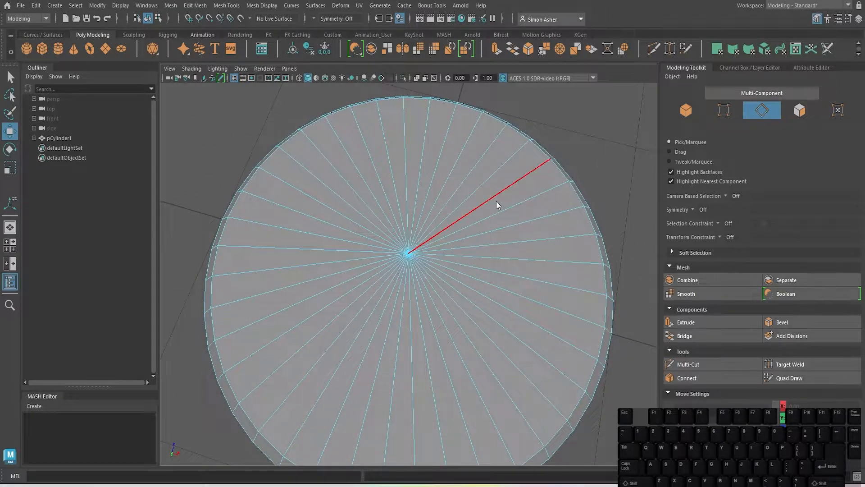
right_drag(496, 201, 494, 229)
click(509, 271)
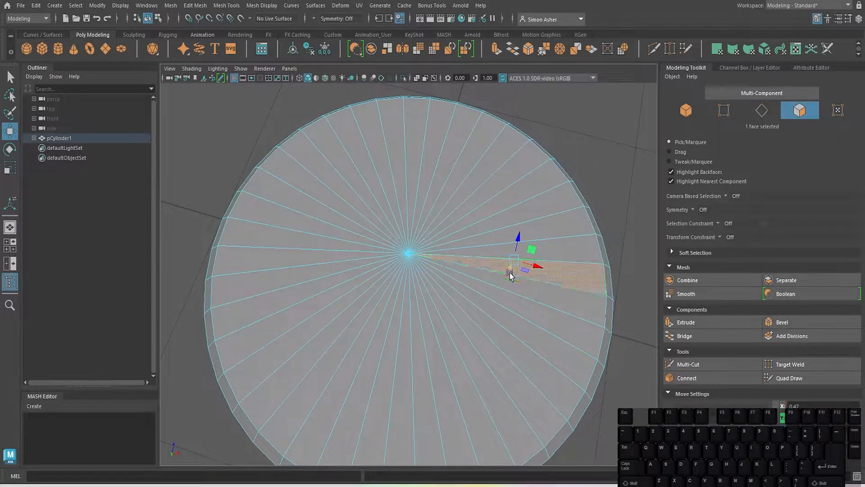
shift+click(514, 287)
shift+click(525, 310)
scroll(512, 345, down, 3)
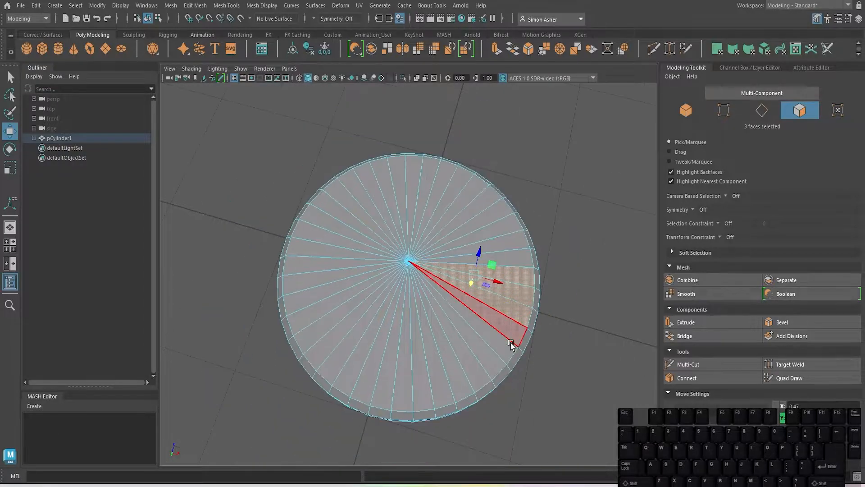
click(575, 291)
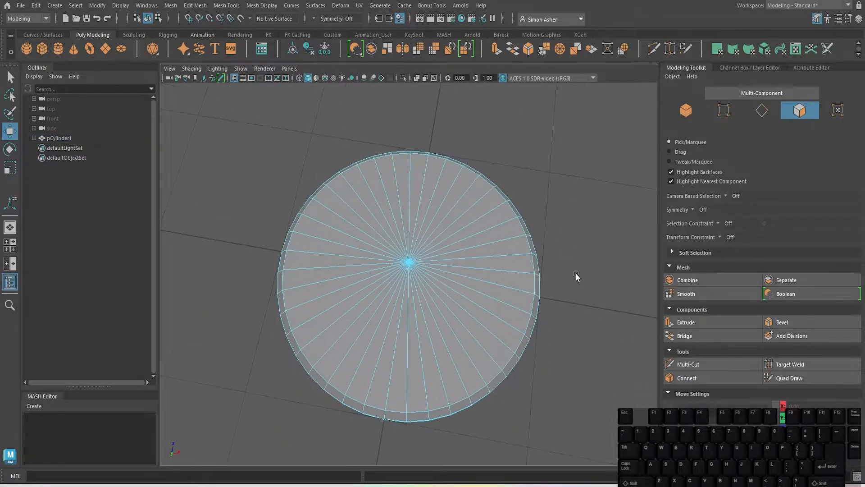
Select three adjacent wedge faces on the underside from the bottom view, and extrude them slightly outward in the perspective view.
key(space)
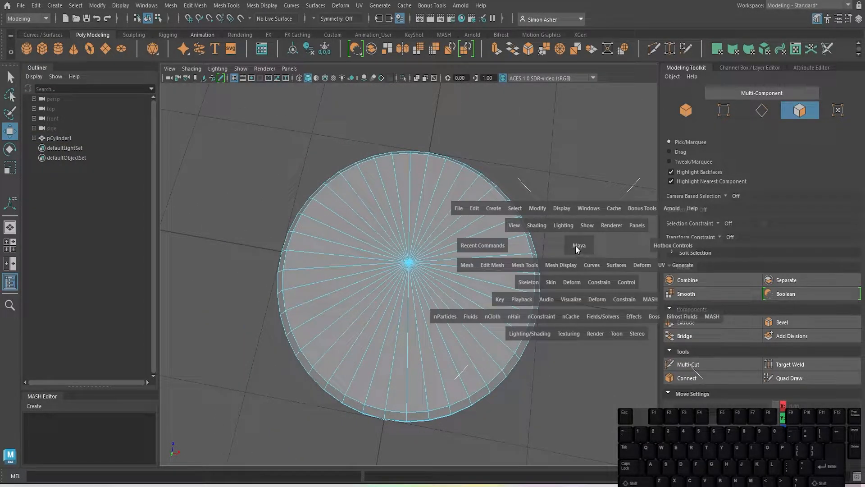
click(577, 248)
drag(604, 250, 621, 260)
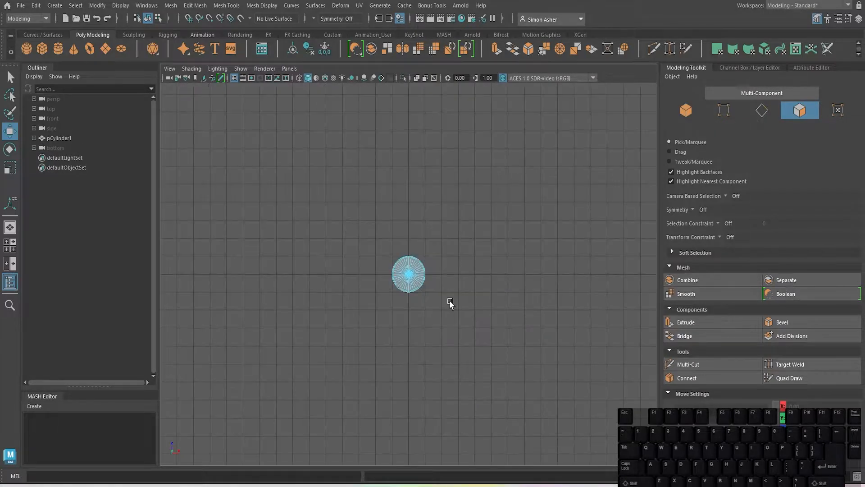
scroll(450, 301, up, 3)
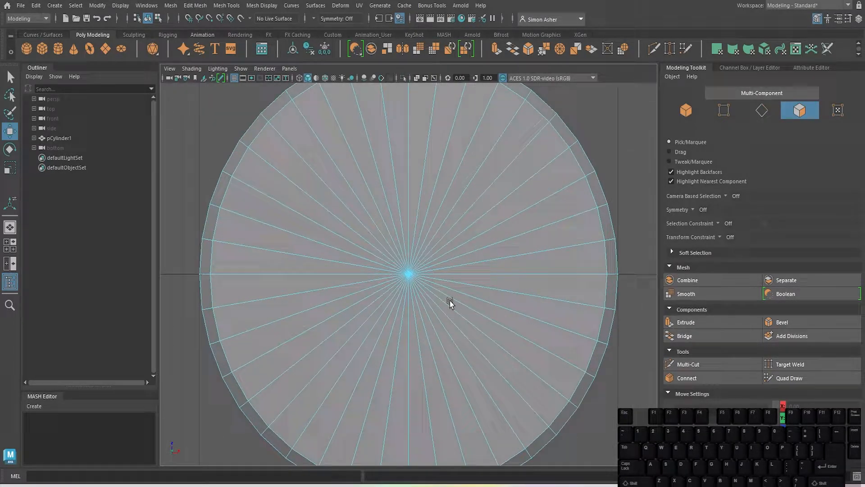
click(560, 239)
shift+click(562, 262)
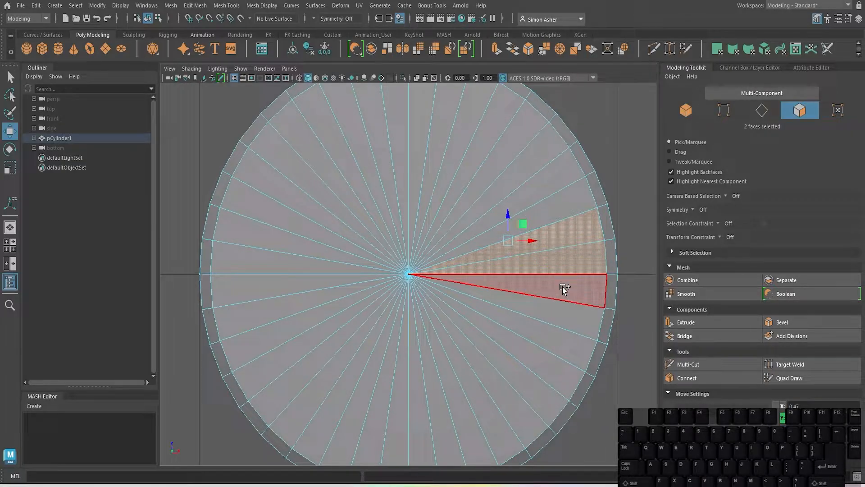
shift+click(562, 287)
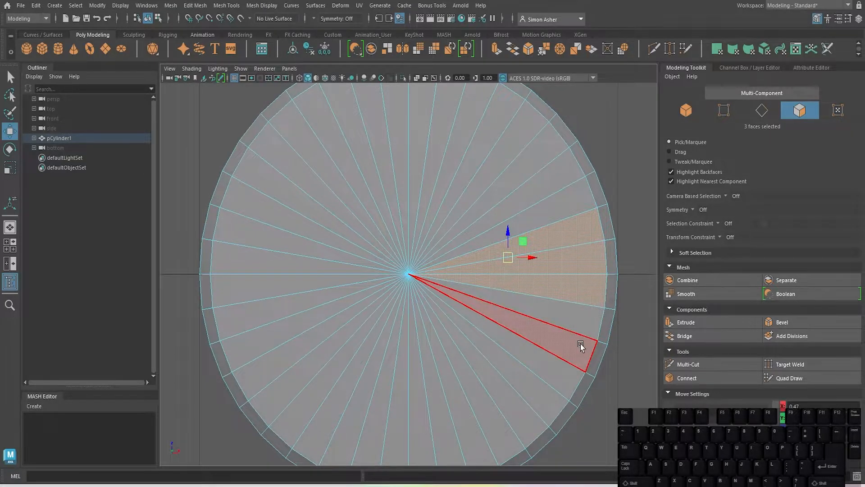
scroll(580, 344, down, 10)
scroll(493, 348, up, 5)
key(space)
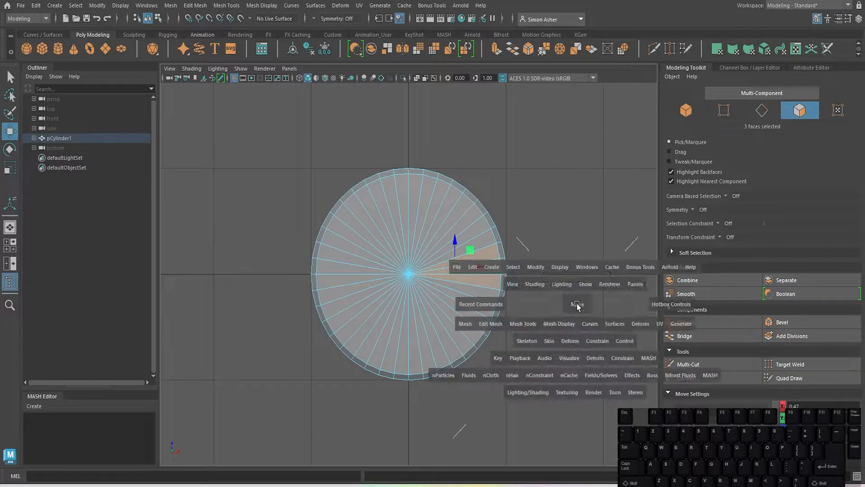
drag(577, 303, 577, 275)
alt+drag(526, 331, 515, 303)
scroll(504, 261, up, 3)
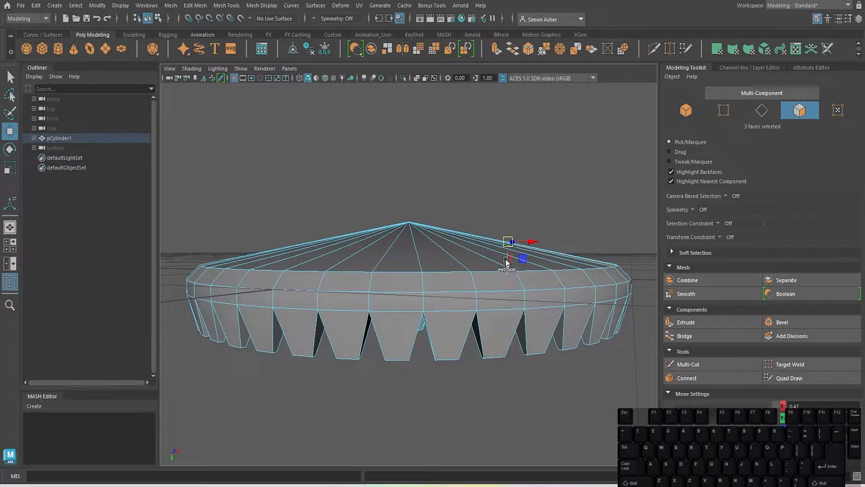
mouse_move(506, 262)
mouse_down()
mouse_move(507, 251)
mouse_move(506, 258)
mouse_up()
Scale the three extruded wedge faces flat vertically and move them further out from the underside.
key(r)
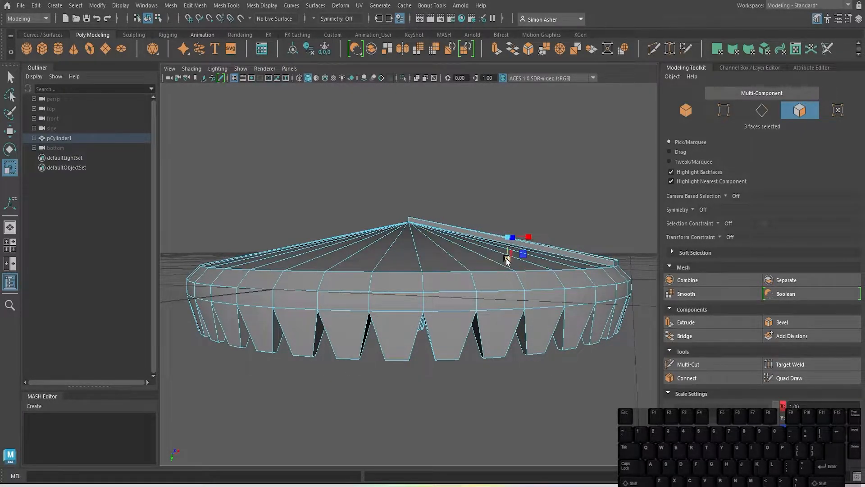
drag(506, 262, 487, 203)
scroll(496, 243, up, 4)
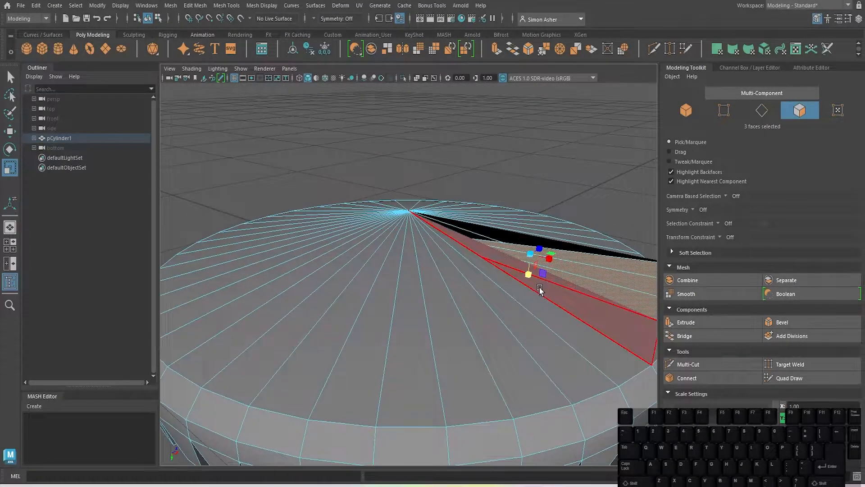
key(w)
drag(531, 272, 539, 246)
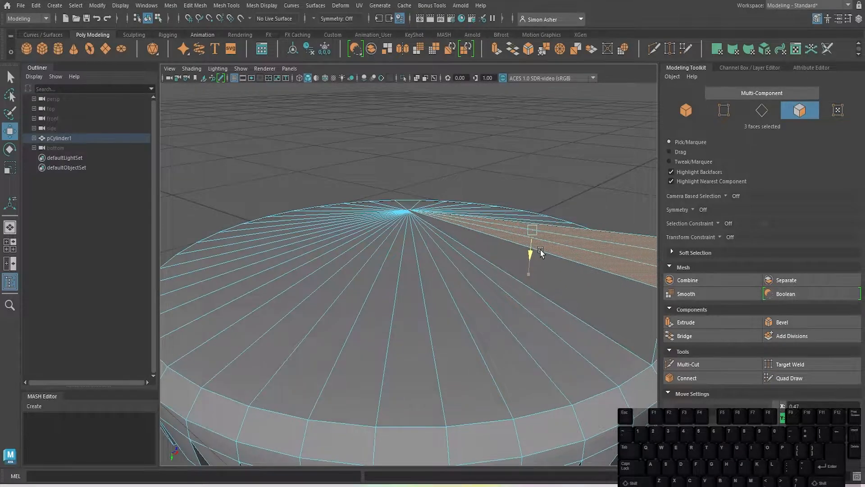
click(570, 205)
Return to object selection and examine the disc's teeth, hub and underside wedge from above and below.
alt+drag(591, 172, 531, 211)
scroll(550, 184, down, 4)
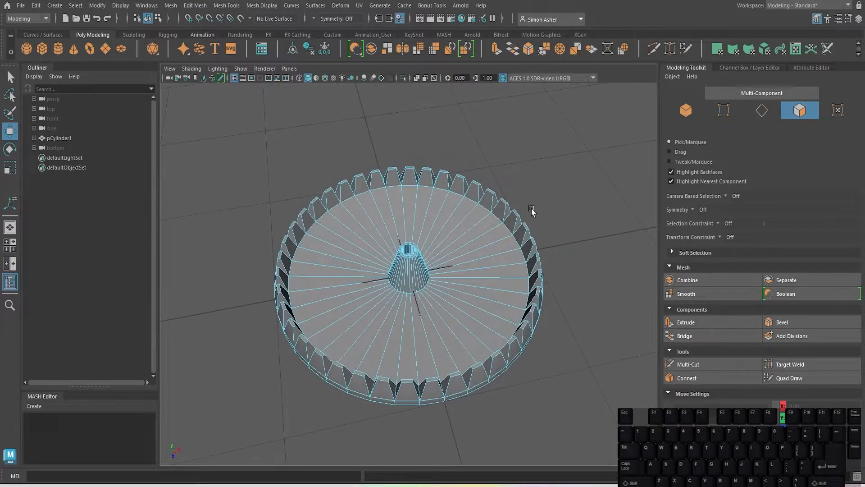
alt+drag(565, 158, 520, 137)
double_click(578, 150)
scroll(572, 158, down, 3)
scroll(509, 283, up, 6)
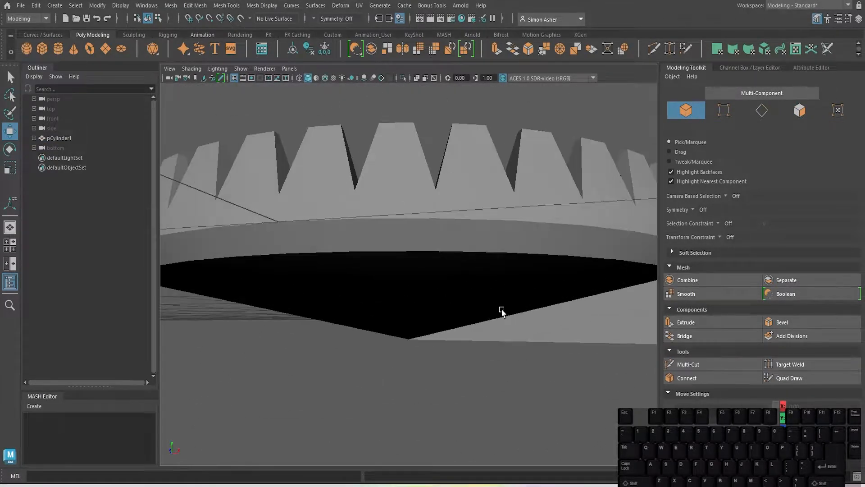
alt+drag(503, 310, 532, 338)
scroll(499, 324, down, 5)
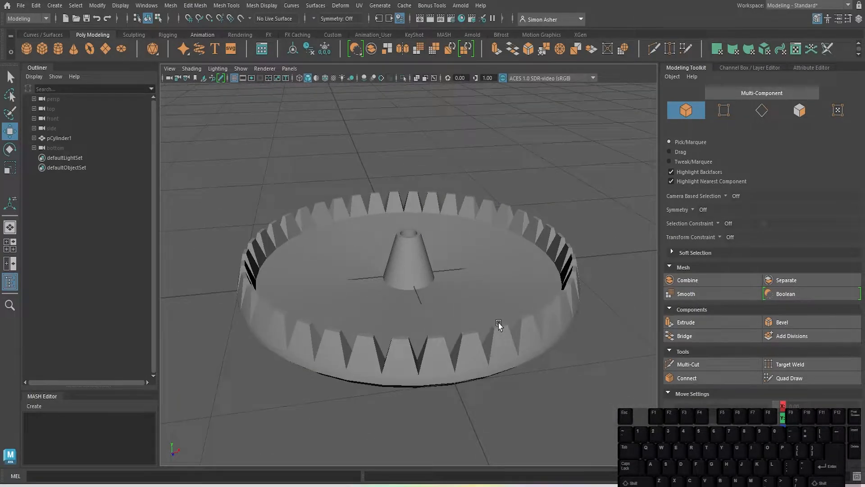
Select the whole disc and move it straight up above the grid.
scroll(317, 177, down, 4)
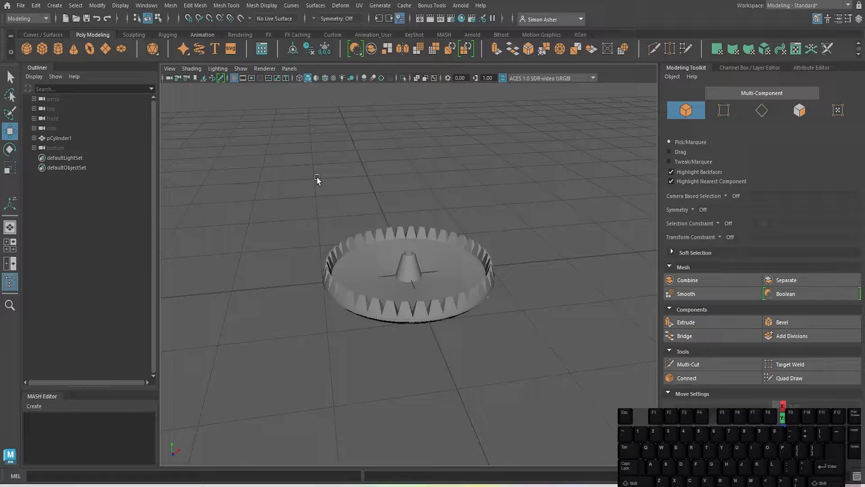
click(380, 283)
drag(409, 249, 408, 188)
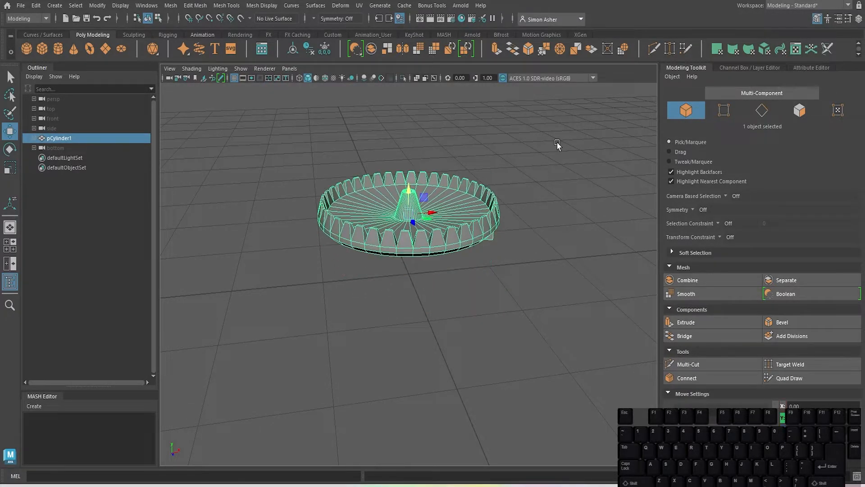
Create a polygon cube at the origin below the gear-like disc.
click(558, 145)
scroll(535, 191, down, 2)
alt+drag(535, 191, 525, 118)
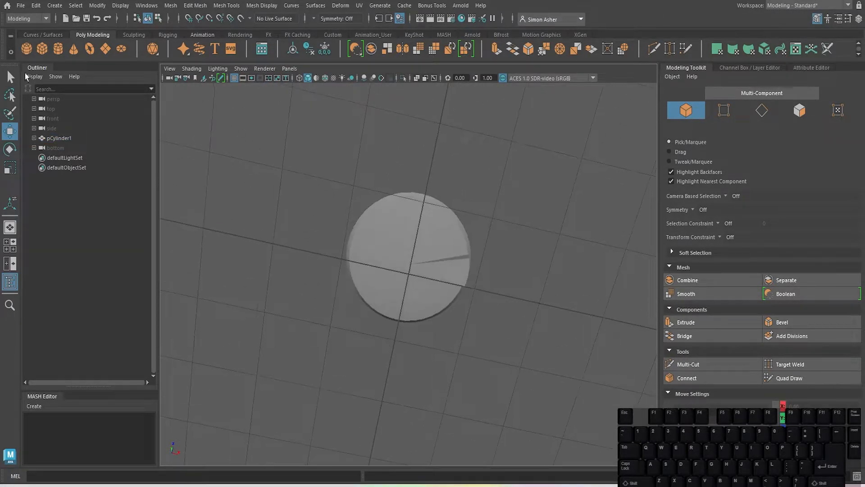
click(41, 48)
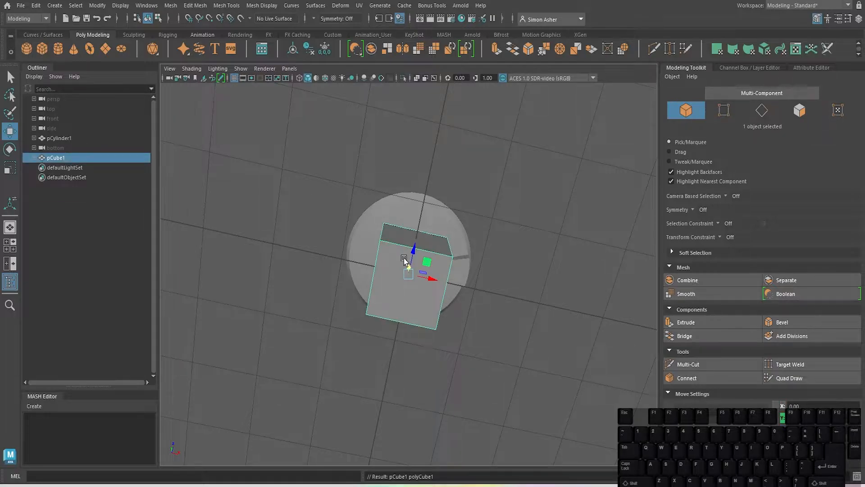
Show the model in the bottom view with wireframe on shaded enabled.
scroll(404, 266, down, 3)
key(space)
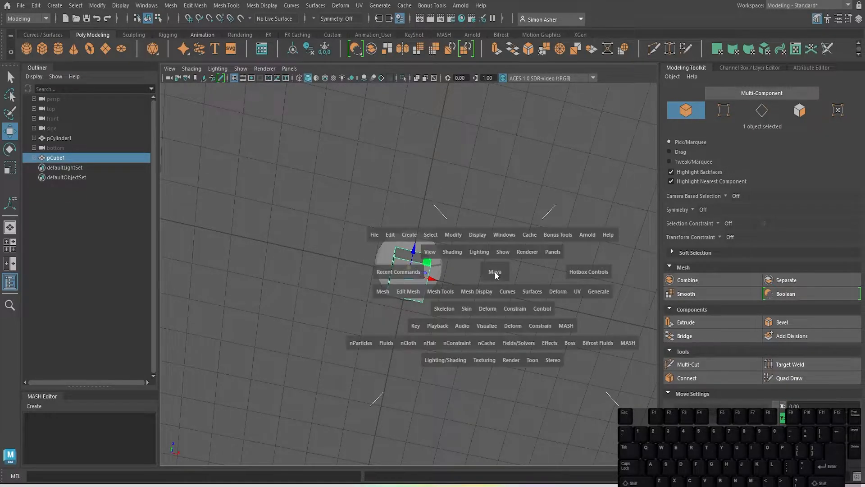
click(494, 272)
drag(494, 273, 518, 284)
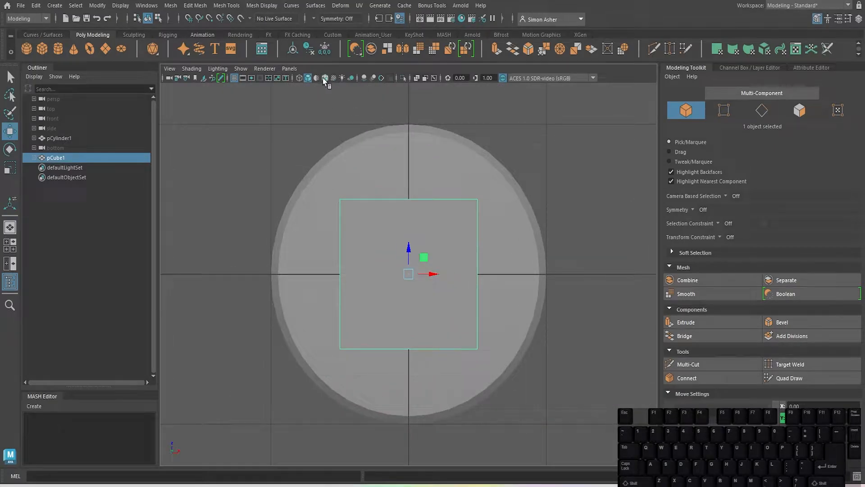
click(324, 78)
scroll(440, 232, up, 2)
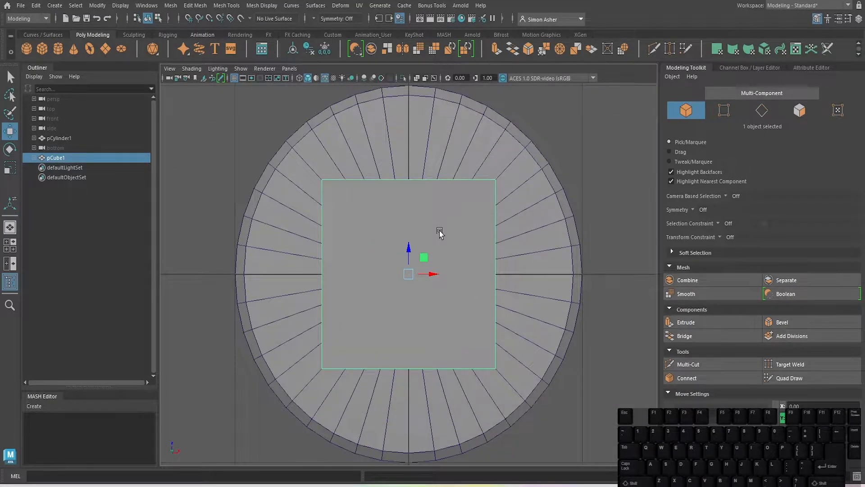
Scale the cube into a narrow bar along X, nearly as long as the disc's diameter, at an X scale of about 1.89.
key(r)
drag(407, 248, 448, 278)
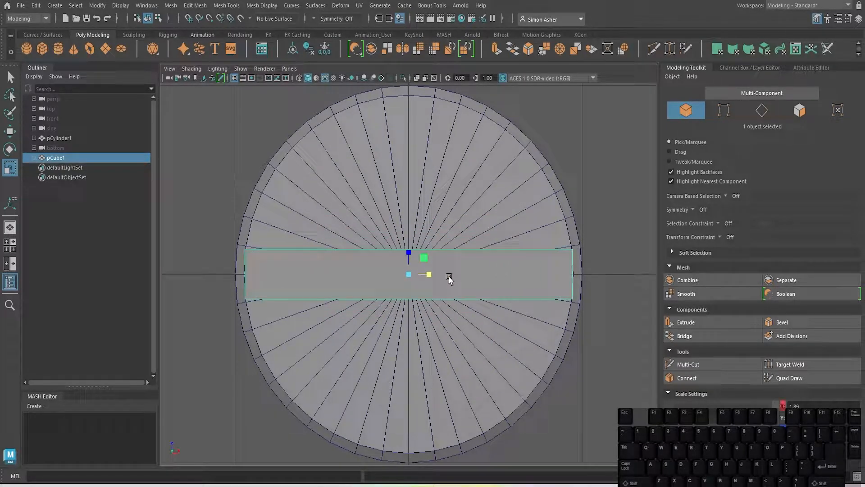
key(space)
drag(602, 202, 603, 172)
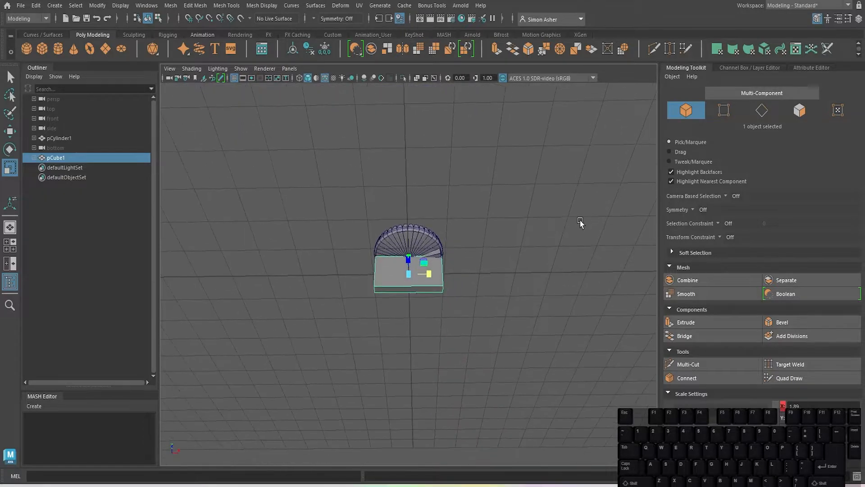
Move the bar along X in the bottom view until its inner end sits at the disc's centre.
key(space)
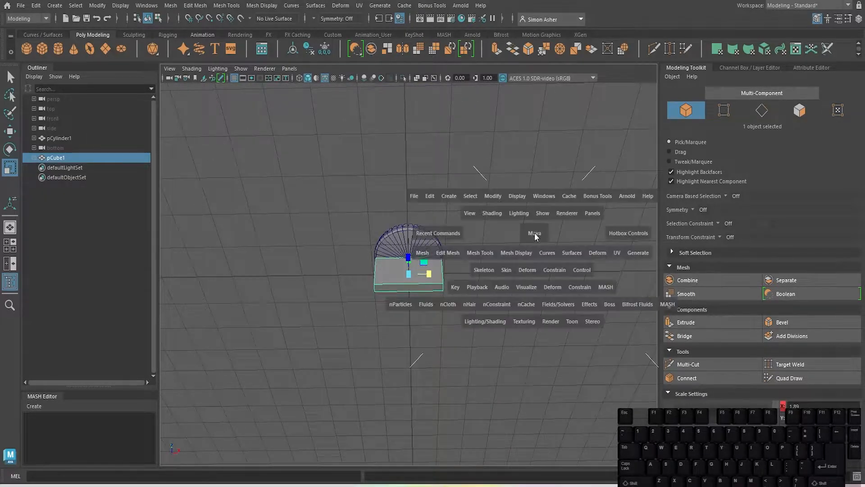
drag(534, 233, 564, 245)
scroll(433, 302, up, 2)
key(w)
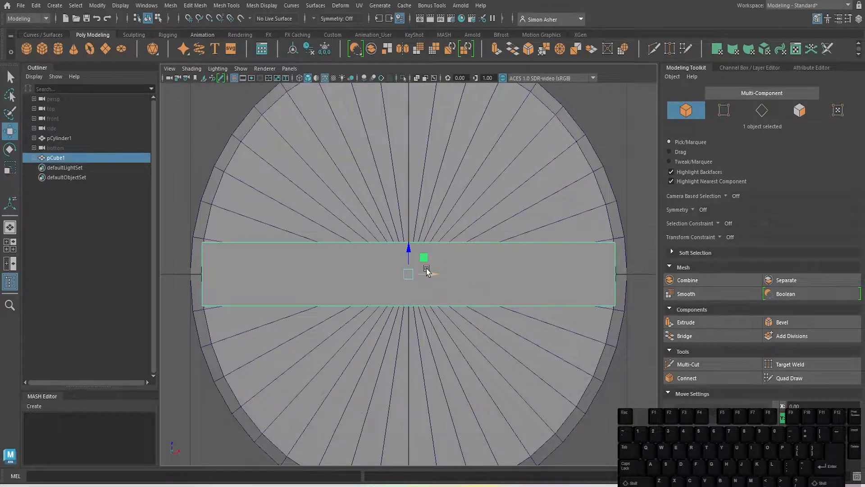
drag(427, 271, 640, 379)
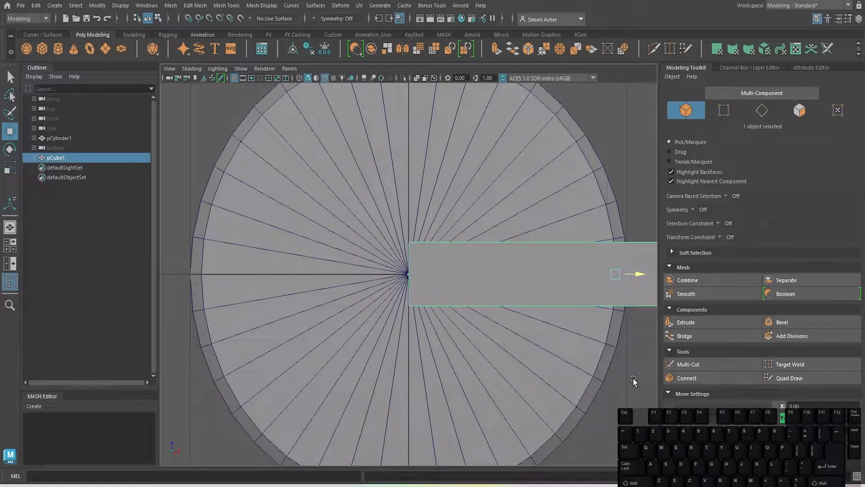
scroll(633, 381, down, 5)
scroll(552, 347, up, 3)
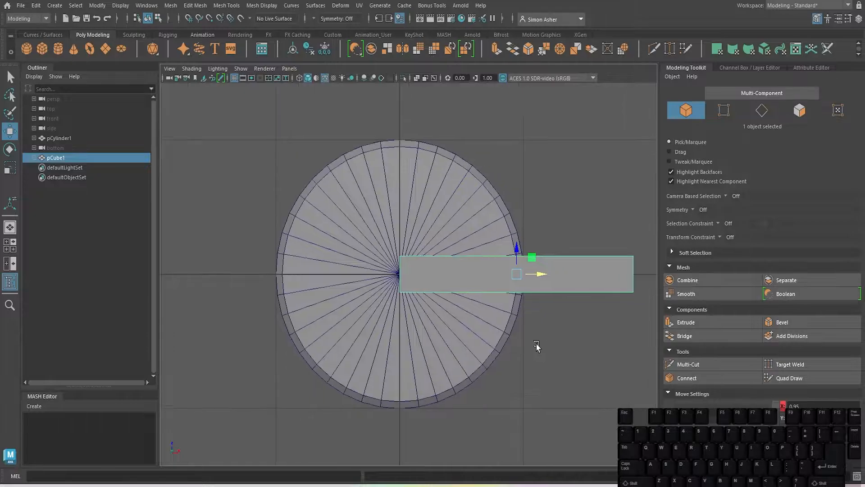
Shorten and narrow the bar, and move its inner end back onto the disc's centre.
scroll(536, 346, up, 3)
key(r)
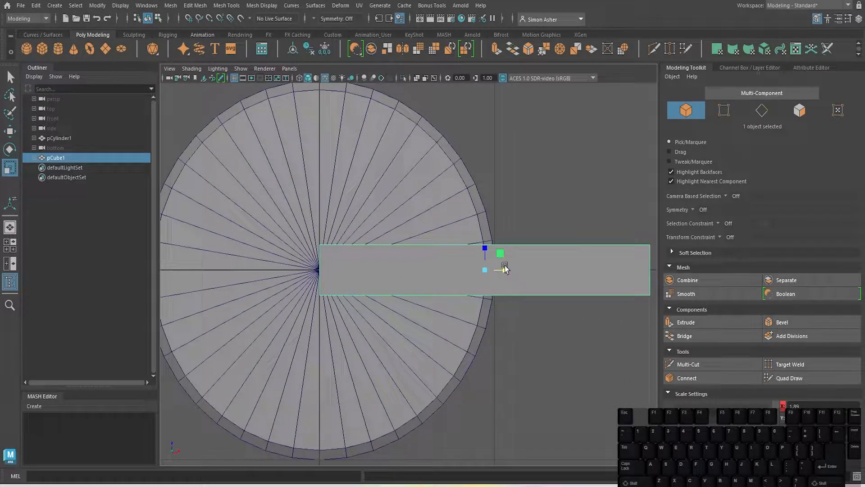
drag(506, 270, 485, 250)
key(w)
drag(510, 279, 452, 282)
Lengthen the bar by moving its four outer end vertices further past the disc's rim.
right_drag(515, 278, 467, 205)
drag(522, 235, 543, 295)
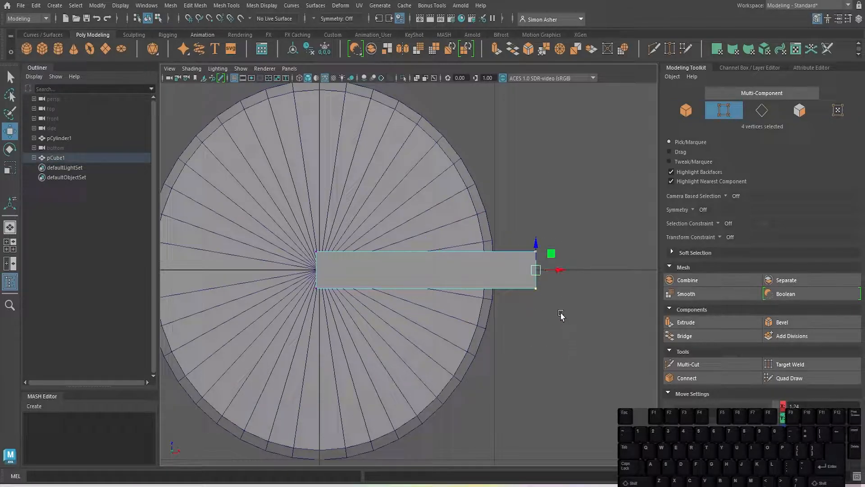
click(529, 192)
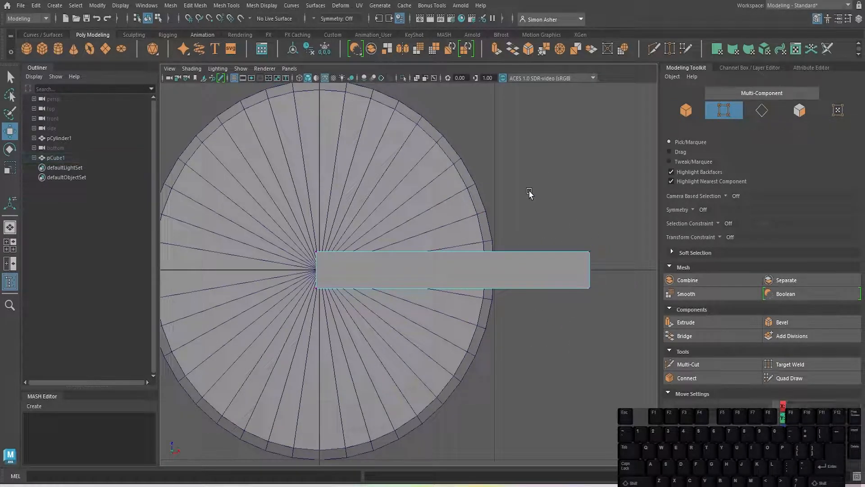
Flatten the whole bar vertically into a thin strip in the perspective view.
key(space)
drag(529, 192, 502, 267)
alt+right_drag(502, 266, 499, 300)
key(r)
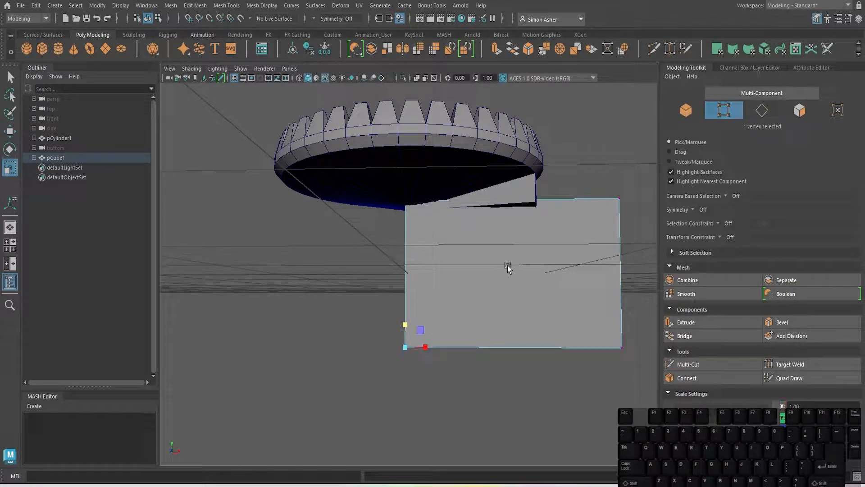
right_drag(507, 266, 570, 189)
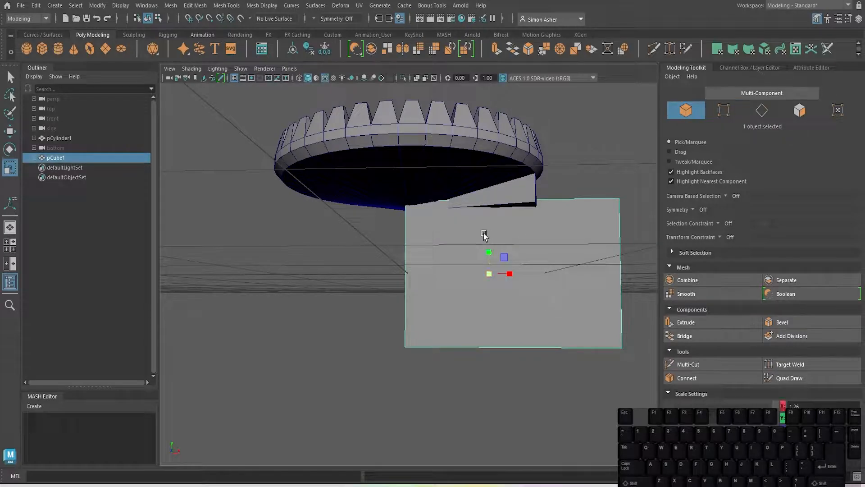
drag(488, 252, 488, 273)
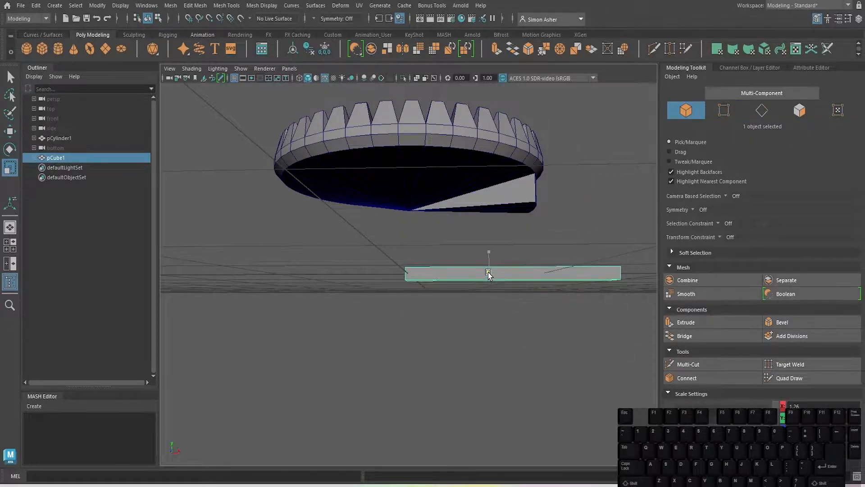
click(551, 240)
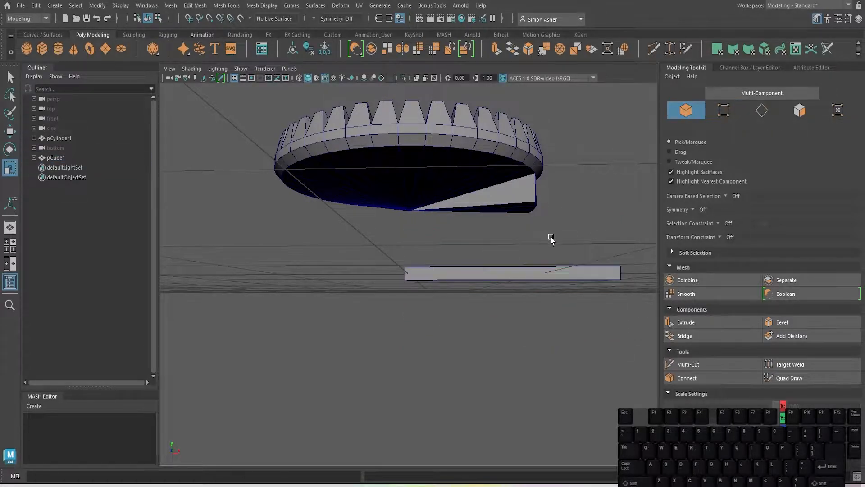
Move the thin bar vertically so it rests on the tip of the disc's conical underside and its raised wedge.
alt+drag(550, 239, 517, 247)
click(515, 265)
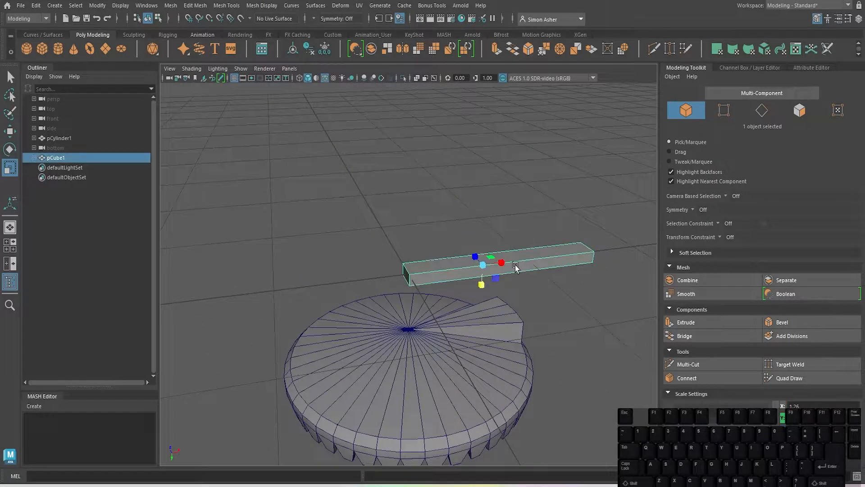
key(w)
scroll(520, 302, up, 3)
drag(514, 287, 496, 357)
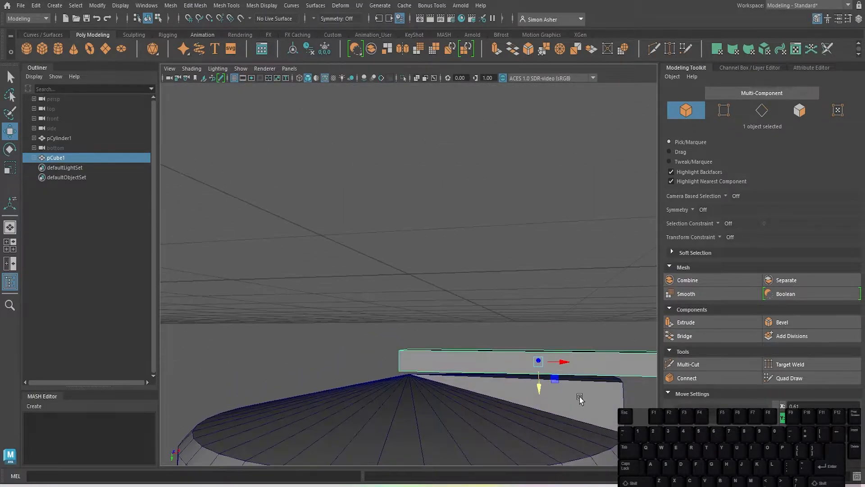
alt+drag(539, 392, 485, 364)
key(r)
alt+drag(562, 294, 537, 388)
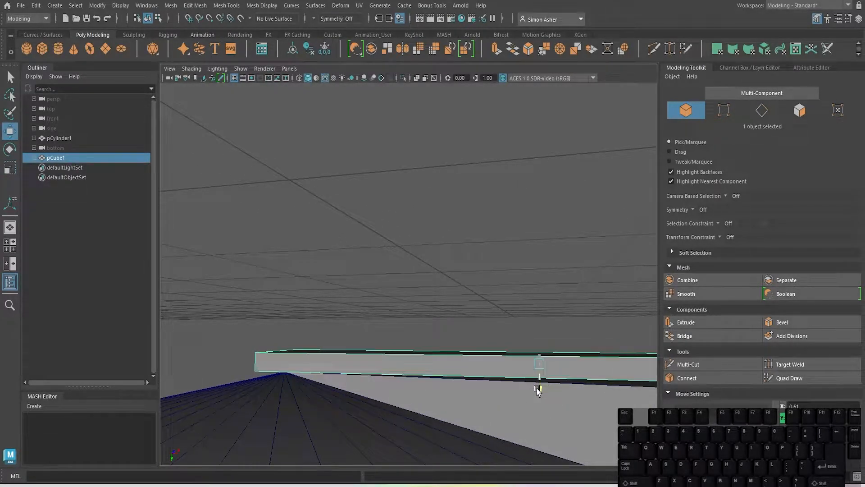
click(450, 295)
Round both ends of the bar by bevelling its four vertical corner edges with fraction 1 and 5 segments.
alt+drag(450, 295, 431, 326)
right_drag(417, 204, 418, 317)
right_drag(416, 201, 417, 199)
alt+drag(417, 199, 496, 279)
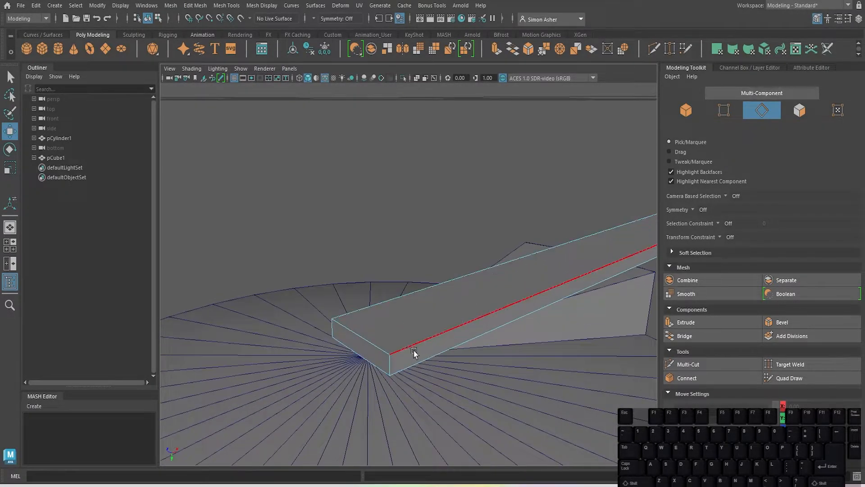
click(391, 365)
shift+click(331, 331)
alt+drag(386, 346, 238, 298)
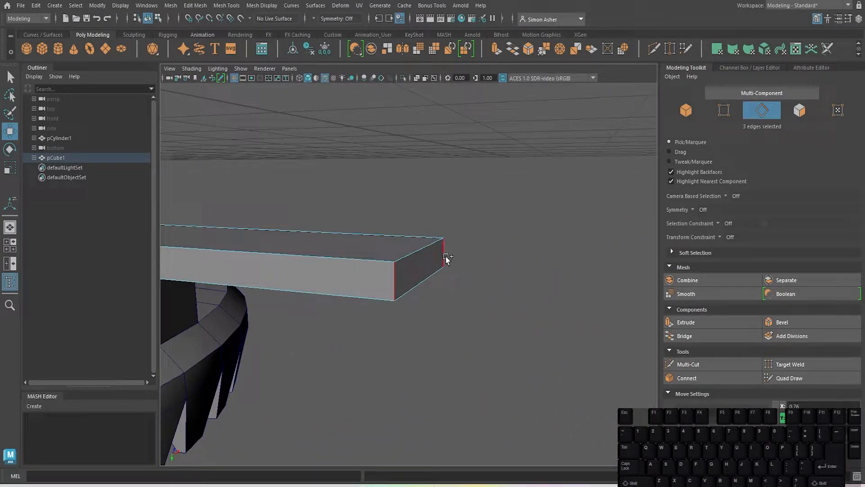
key(ctrl+b)
alt+drag(488, 261, 464, 218)
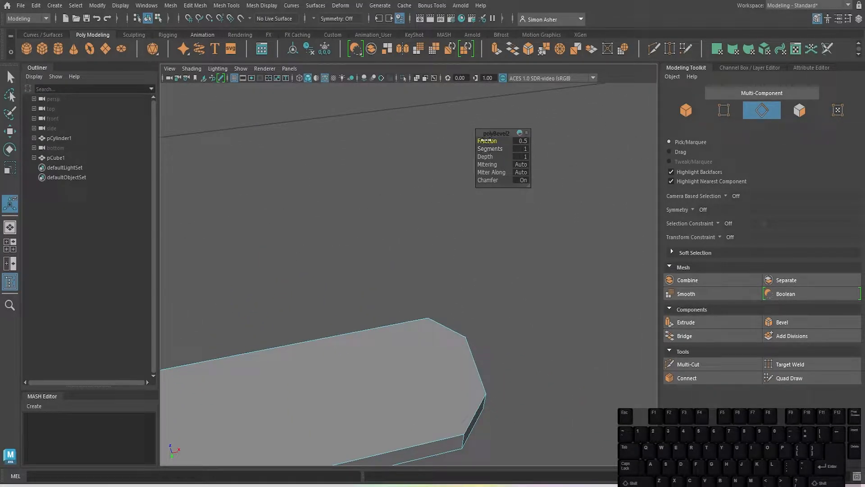
drag(486, 141, 509, 155)
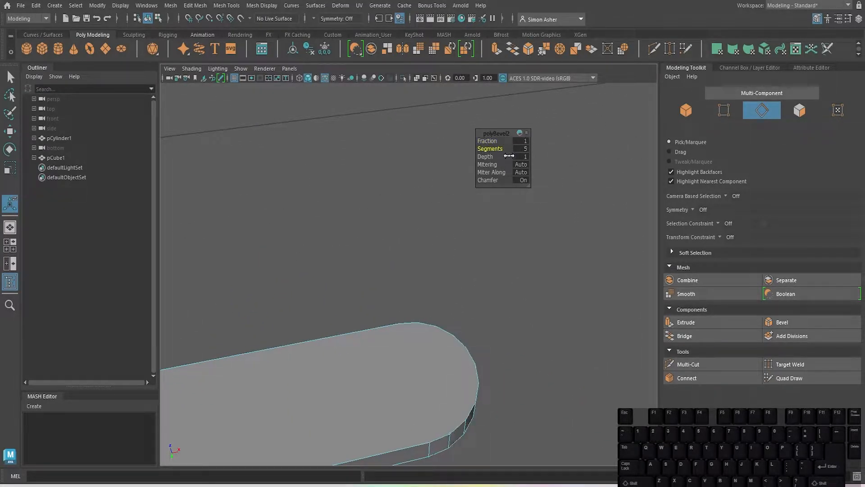
alt+right_drag(435, 214, 419, 195)
click(419, 195)
Examine how the rounded bar sits against the disc's underside and wedge from below and from the side.
alt+drag(419, 196, 380, 251)
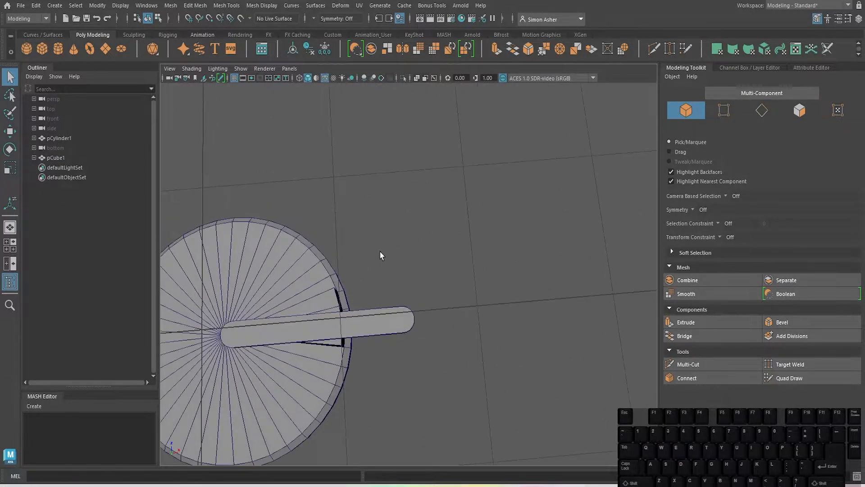
scroll(415, 246, down, 3)
scroll(482, 281, up, 8)
click(477, 306)
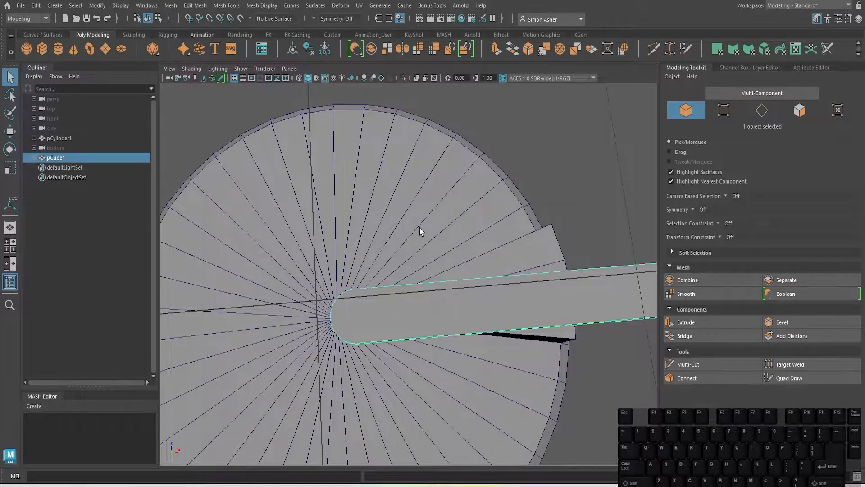
alt+drag(420, 228, 223, 153)
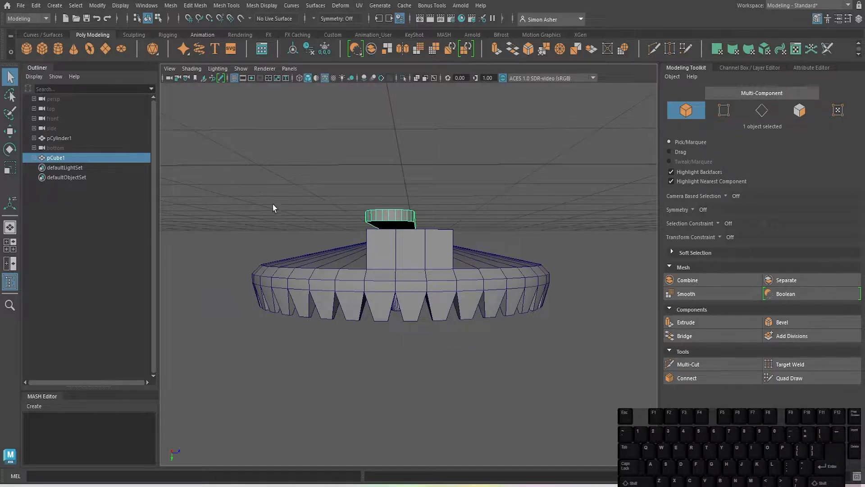
alt+right_drag(273, 204, 516, 255)
click(460, 233)
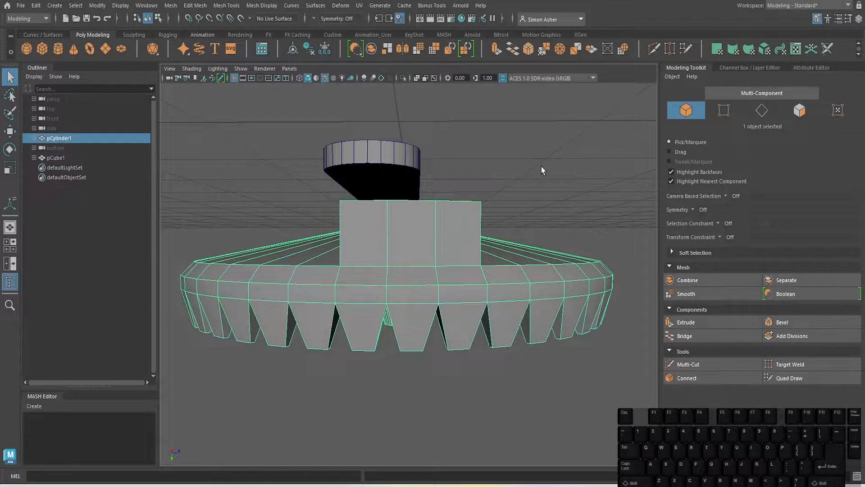
Undo the bar's bevel, vertical placement, flattening and lengthening, back to before its move along X from the disc's centre.
key(ctrl+z)
key(ctrl+z)
key(ctrl+z)
key(ctrl+z)
key(ctrl+z)
key(ctrl+z)
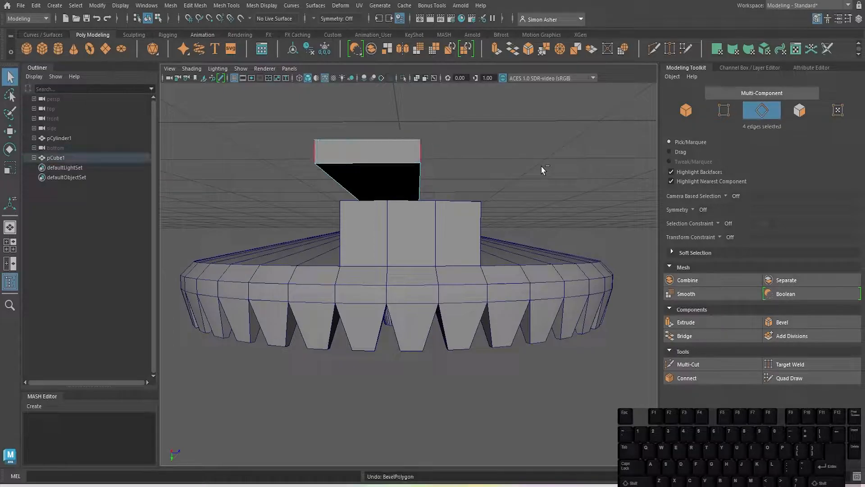
key(ctrl+z)
key(ctrl+z)
key(ctrl+z)
key(ctrl+z)
key(ctrl+z)
key(ctrl+z)
key(ctrl+z)
key(ctrl+z)
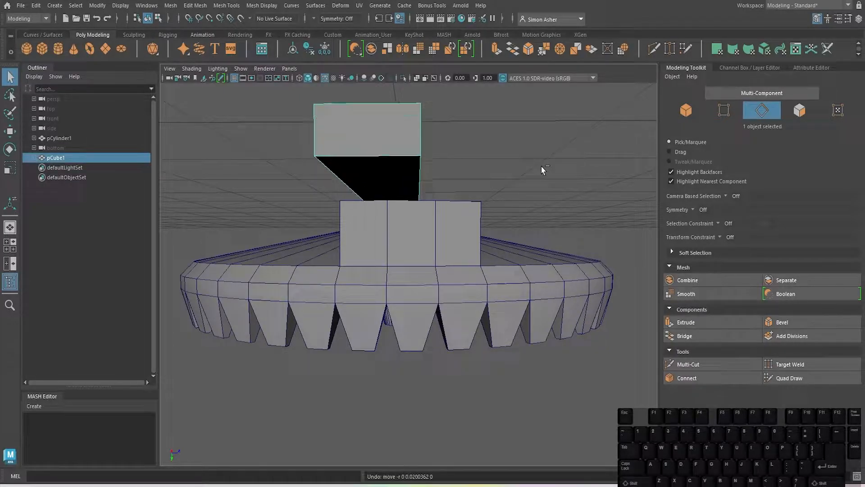
key(ctrl+z)
key(ctrl+z)
key(ctrl+z)
key(ctrl+z)
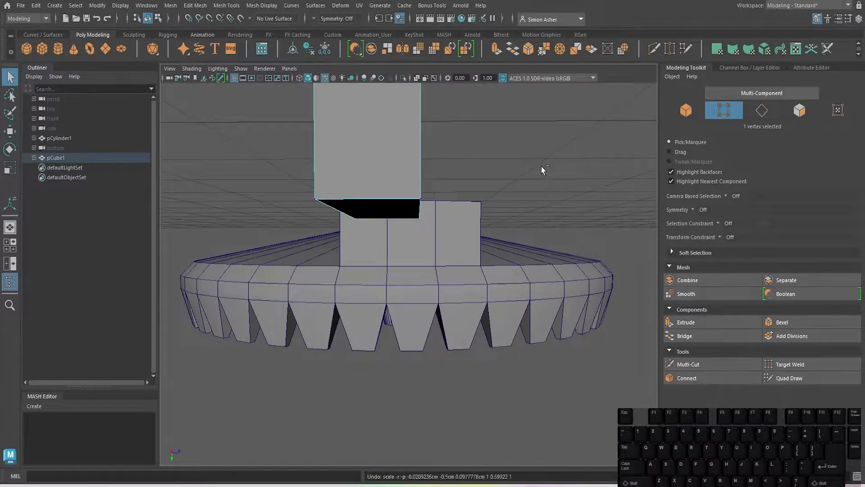
key(ctrl+z)
key(ctrl+z)
key(ctrl+z)
key(ctrl+z)
key(ctrl+z)
key(ctrl+z)
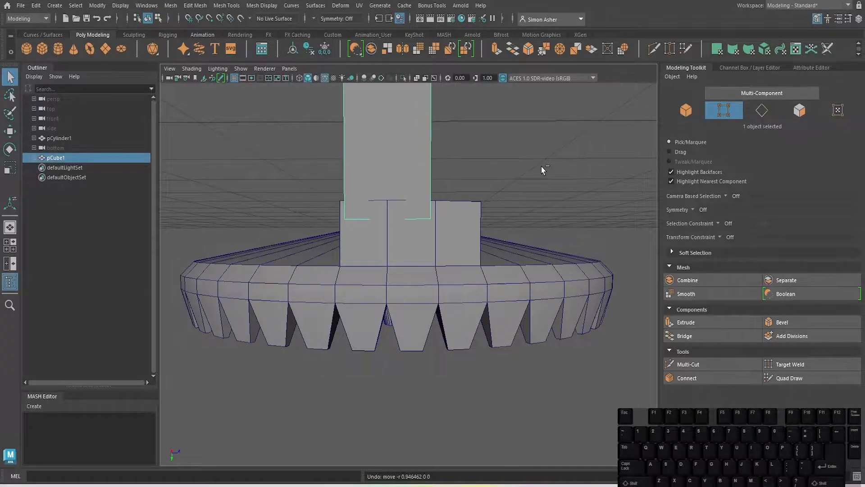
Undo the cube's creation and the disc's lift above the grid, returning to face selection on the disc.
key(ctrl+z)
key(ctrl+z)
key(ctrl+z)
key(ctrl+z)
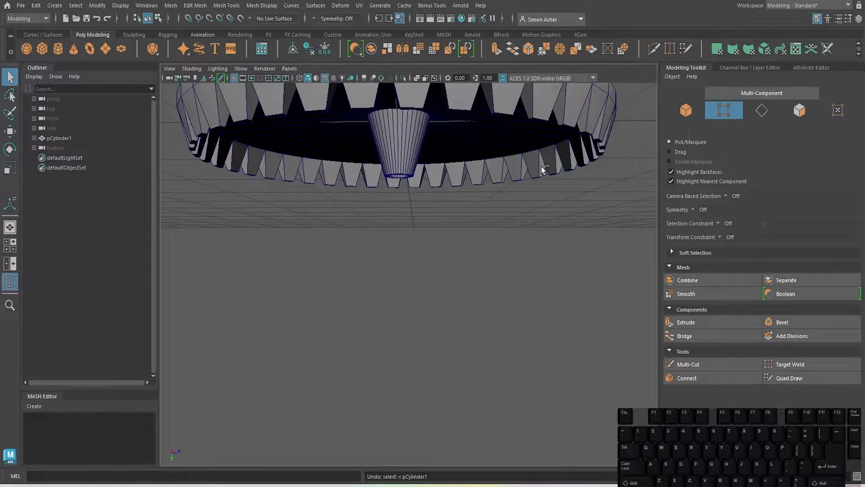
key(ctrl+z)
key(ctrl+z)
key(ctrl+z)
key(ctrl+z)
key(ctrl+z)
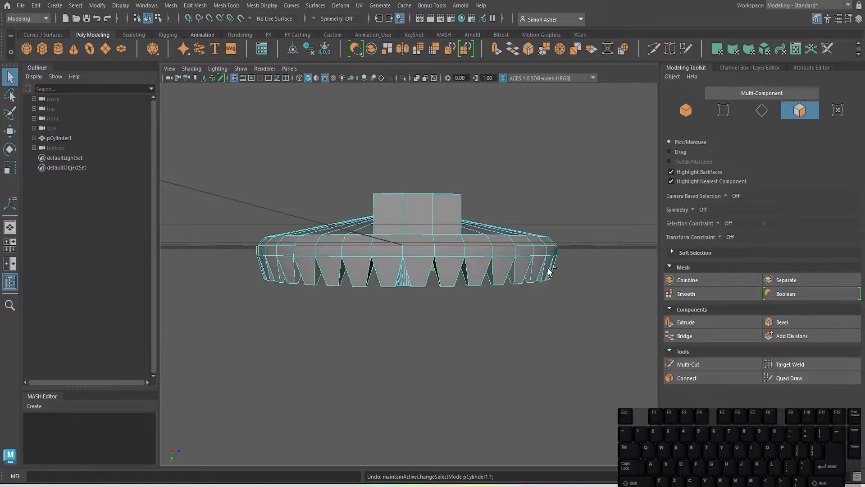
Undo the wedge extrusion raised from three faces of the disc's conical underside.
key(ctrl+z)
key(ctrl+z)
key(ctrl+z)
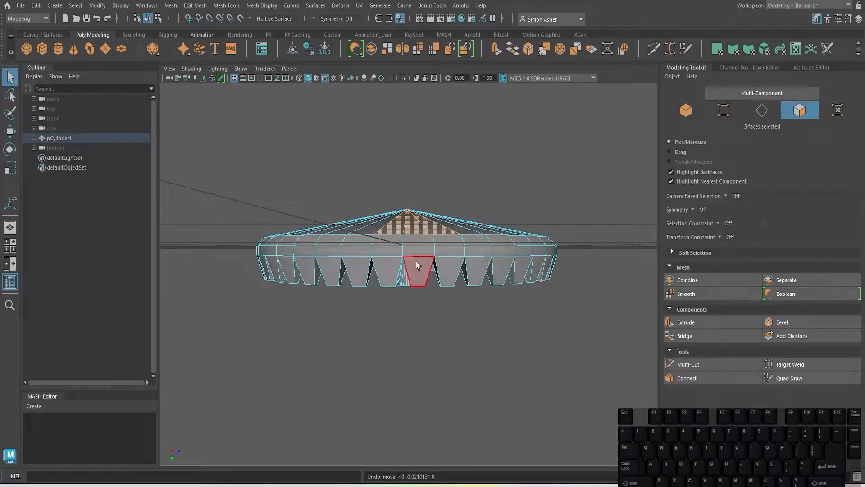
Deselect one of the three sector faces, then extrude the remaining two outward into a narrower wedge with a level outer surface.
alt+drag(415, 262, 408, 288)
ctrl+click(432, 273)
alt+drag(452, 318, 537, 342)
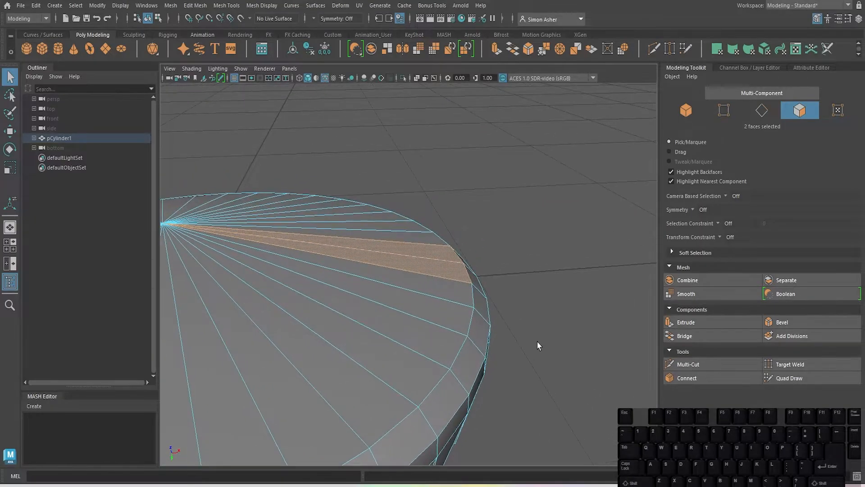
key(ctrl+e)
alt+drag(353, 290, 325, 208)
key(r)
key(w)
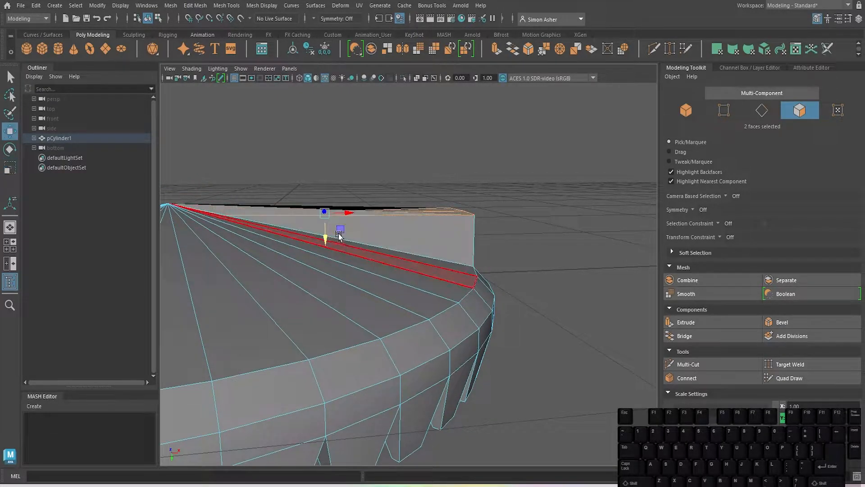
Examine the two-face wedge on the disc's conical underside from the side and from below.
click(458, 172)
alt+drag(456, 187, 448, 236)
click(423, 224)
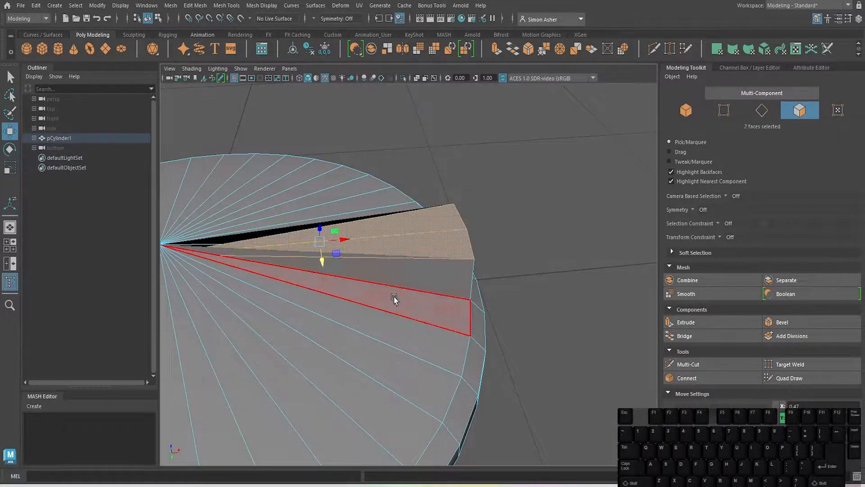
shift+click(394, 296)
alt+drag(394, 297, 321, 225)
alt+drag(352, 144, 331, 142)
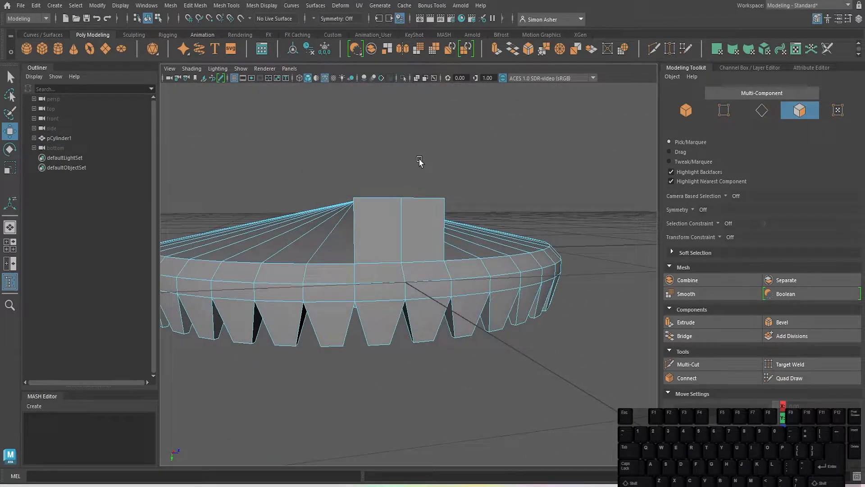
alt+drag(419, 161, 515, 159)
alt+drag(391, 175, 376, 219)
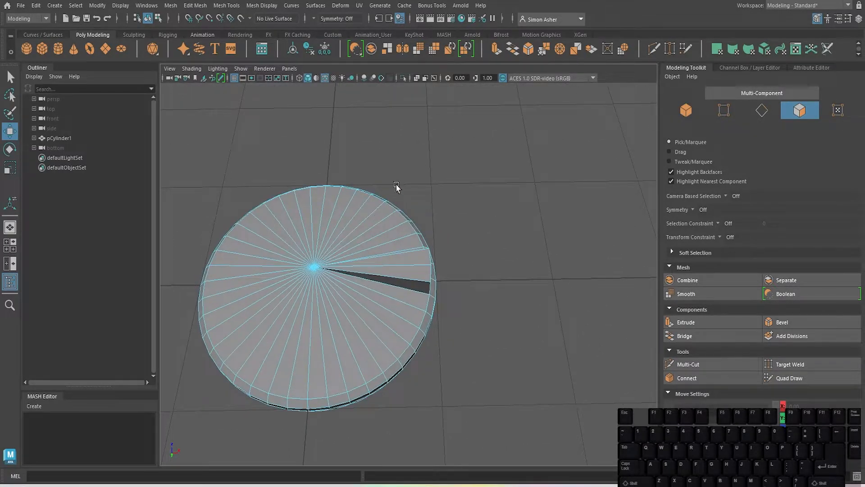
Add a polygon cube as a thin slab placed clear of the disc's conical underside.
click(42, 48)
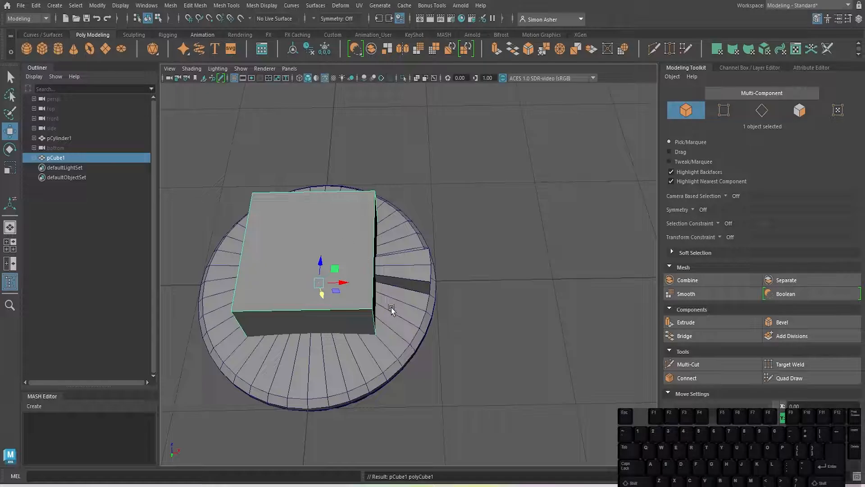
alt+drag(392, 320, 399, 301)
drag(318, 307, 301, 161)
key(r)
key(space)
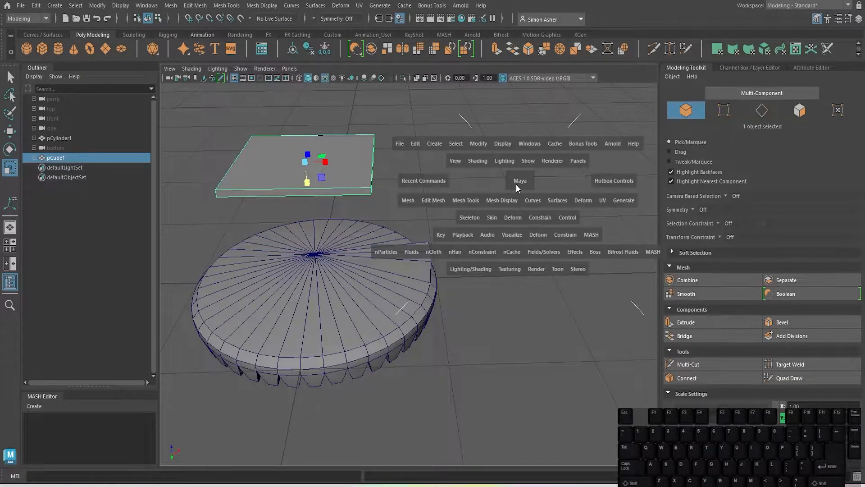
Narrow the slab into a bar and shift its end vertices along X so it runs from the disc's centre past the rim.
drag(516, 185, 542, 198)
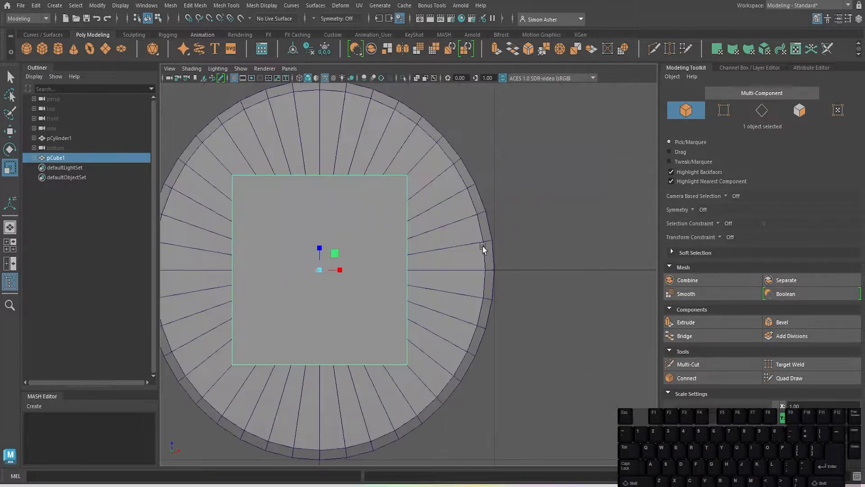
drag(324, 248, 420, 310)
key(w)
right_drag(458, 269, 411, 210)
drag(485, 248, 613, 294)
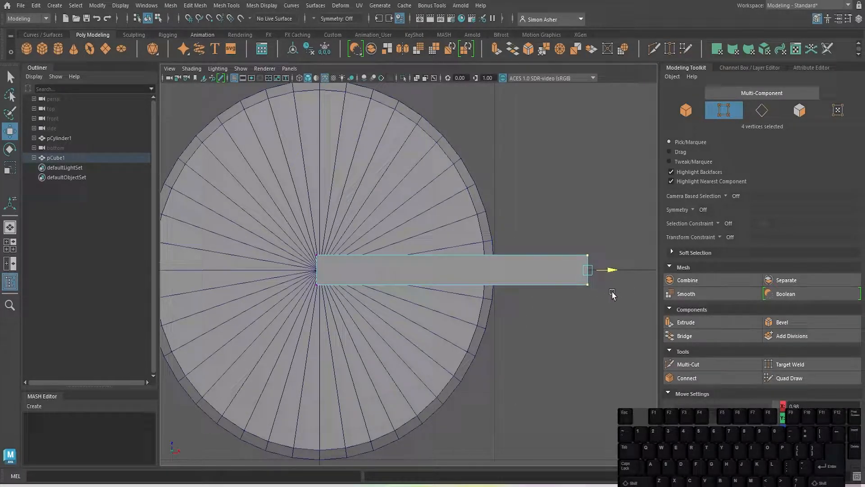
click(544, 222)
Bevel the vertical corner edges at both ends of the bar.
key(space)
drag(494, 219, 519, 240)
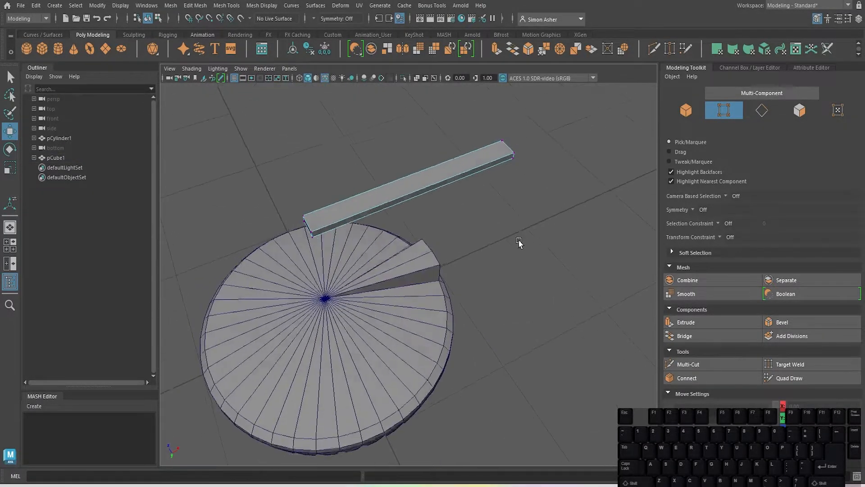
scroll(519, 241, up, 5)
alt+middle_drag(391, 252, 503, 262)
right_drag(430, 195, 429, 175)
scroll(426, 197, up, 3)
click(411, 202)
shift+click(380, 163)
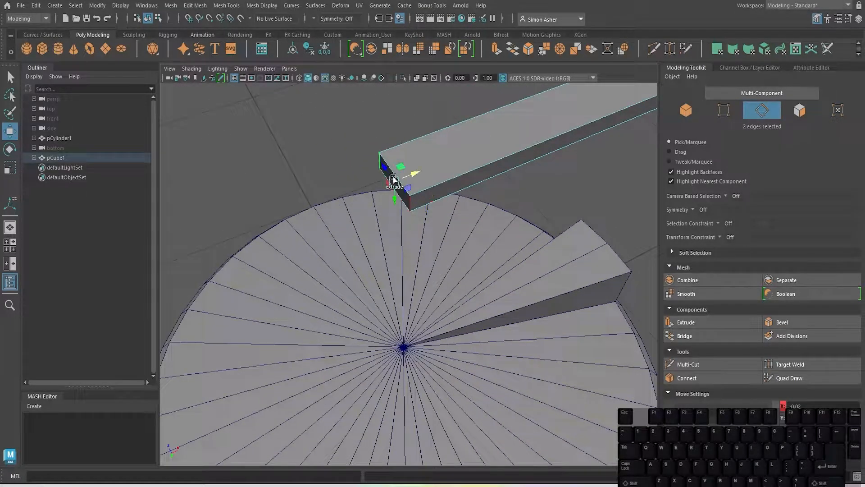
scroll(459, 205, down, 4)
alt+drag(460, 205, 384, 185)
scroll(427, 201, down, 4)
alt+middle_drag(397, 225, 346, 218)
scroll(346, 218, up, 4)
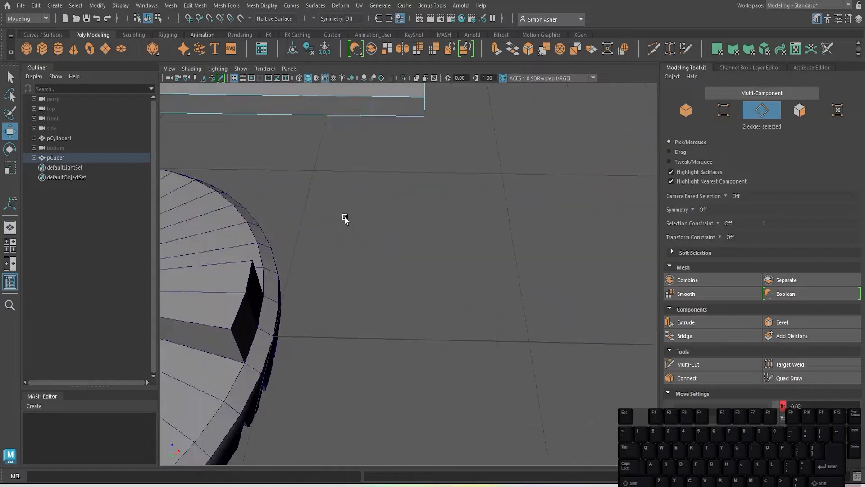
alt+drag(346, 218, 327, 176)
alt+middle_drag(327, 176, 339, 229)
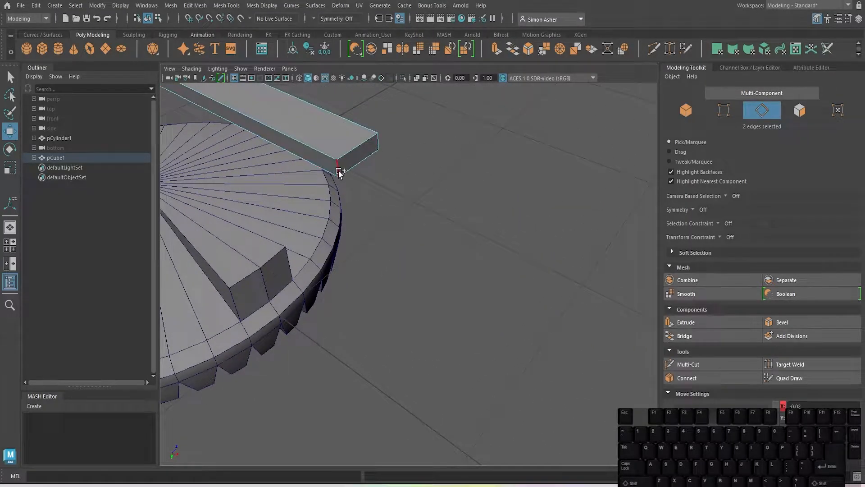
key(ctrl+b)
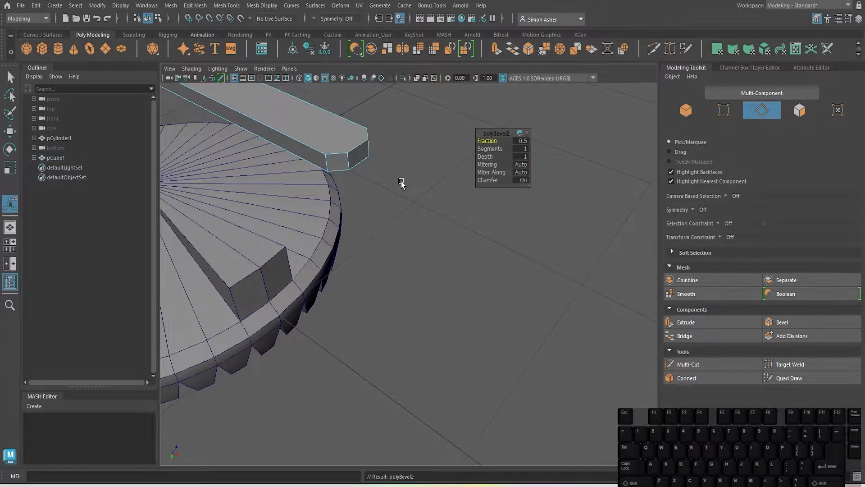
Set the bar's bevel fraction to 1 and raise its segments to round both ends, then return to object selection.
alt+drag(402, 184, 423, 197)
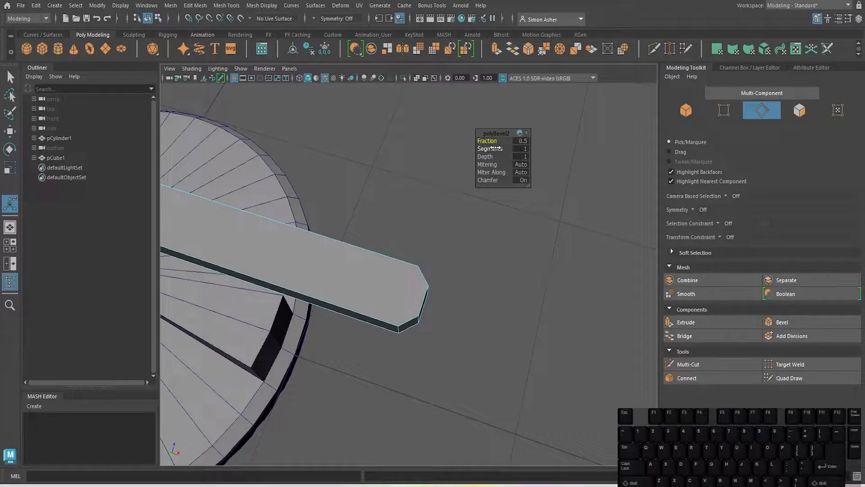
drag(489, 140, 507, 154)
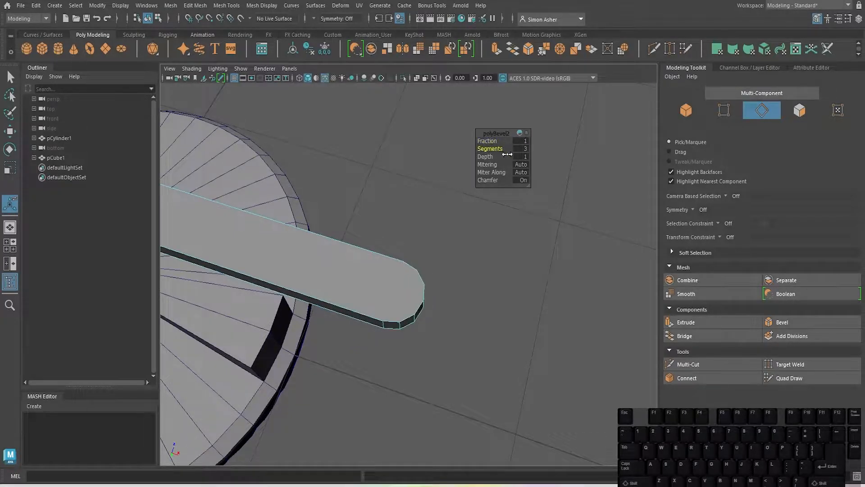
scroll(494, 177, down, 1)
right_drag(310, 170, 328, 160)
click(328, 160)
scroll(327, 167, down, 1)
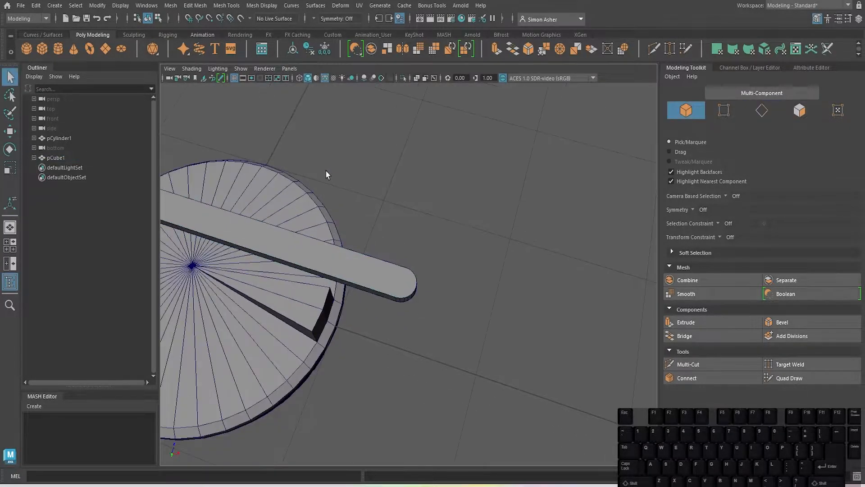
Move the rounded bar vertically so it rests against the wedge and the peak of the disc's conical underside.
alt+drag(326, 171, 388, 201)
click(362, 195)
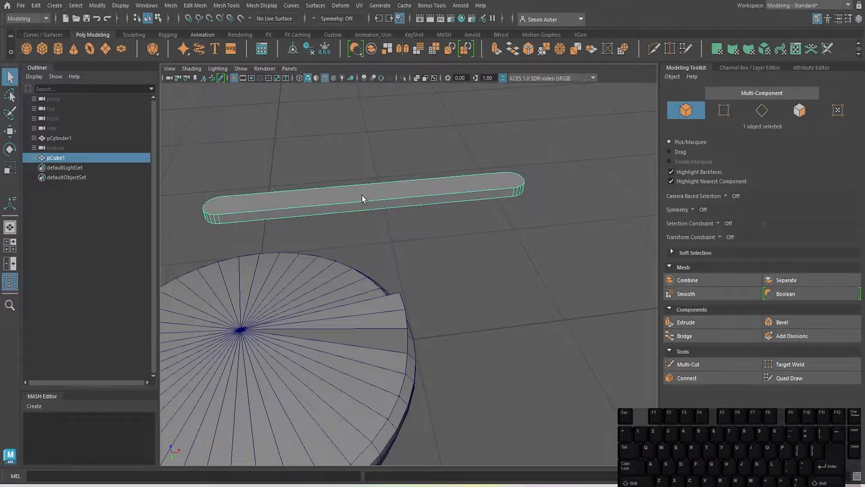
key(w)
drag(310, 223, 331, 327)
click(415, 218)
alt+drag(414, 218, 350, 224)
scroll(329, 249, down, 2)
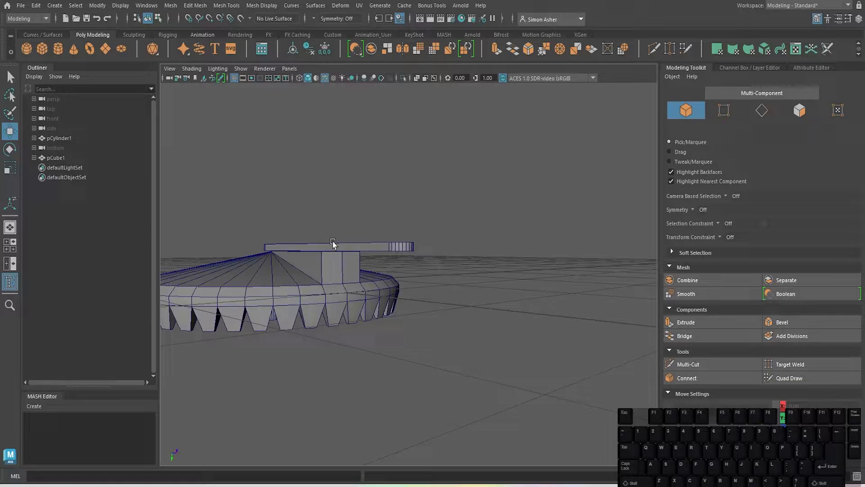
alt+drag(329, 249, 376, 263)
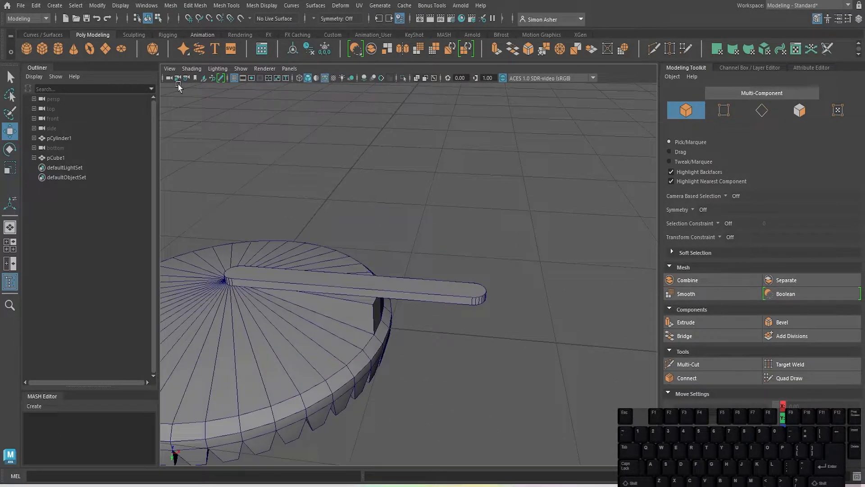
Create a polygon cylinder clear of the disc and bar and scale it down to about 0.11.
click(63, 53)
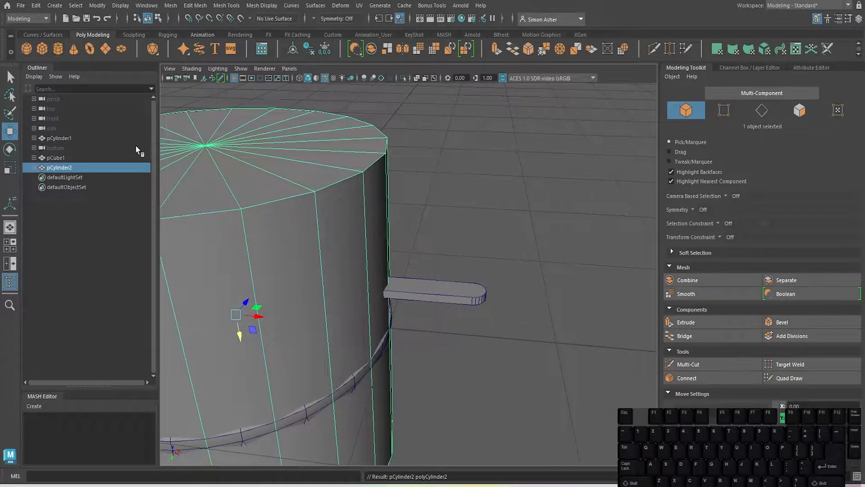
scroll(302, 284, down, 4)
alt+drag(355, 337, 361, 331)
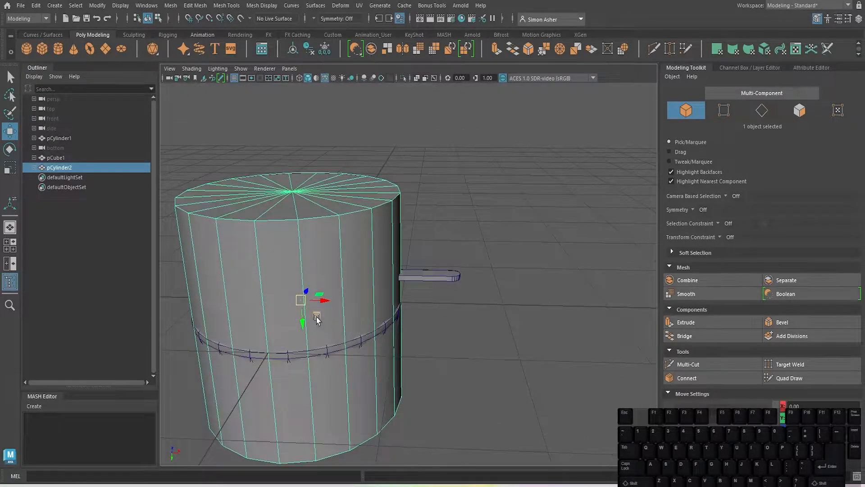
drag(316, 316, 505, 212)
scroll(494, 220, down, 4)
key(r)
scroll(494, 220, up, 3)
drag(457, 186, 327, 269)
Move the small cylinder vertically to the bar's outer end, working in a side-on orthographic view.
key(space)
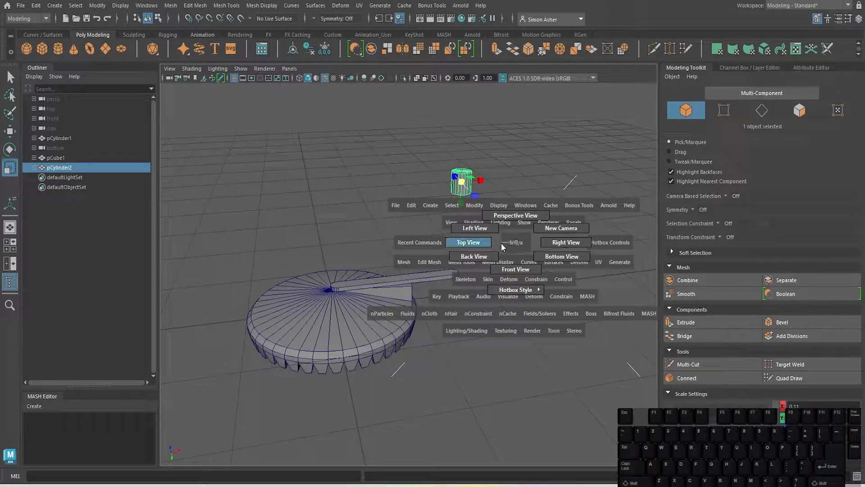
click(484, 227)
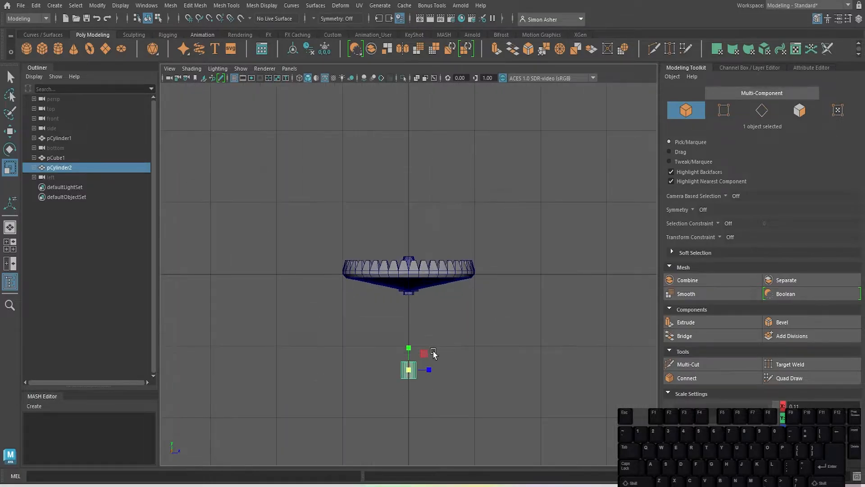
scroll(433, 351, up, 2)
key(space)
click(470, 383)
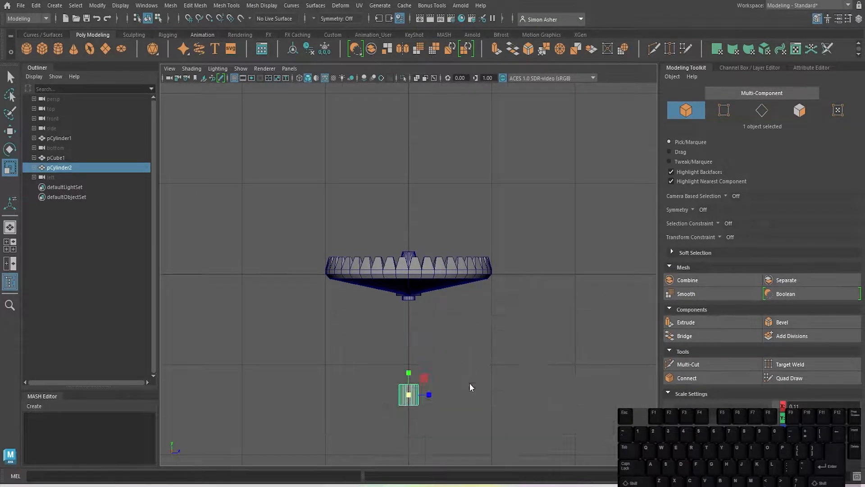
scroll(451, 299, down, 3)
scroll(467, 327, up, 5)
alt+middle_drag(465, 328, 331, 300)
scroll(331, 300, up, 3)
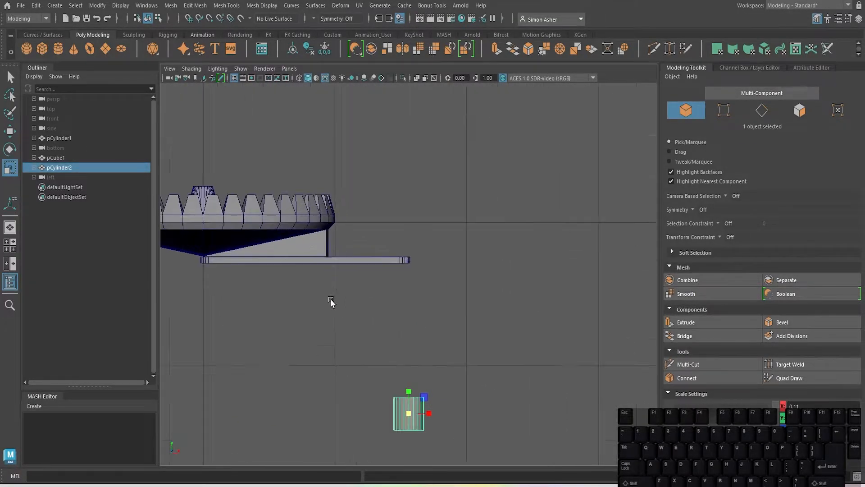
key(w)
drag(423, 379, 328, 309)
Position the small cylinder at about X 1.50, centred on the bar's rounded outer end.
scroll(388, 270, up, 6)
key(r)
key(w)
drag(396, 278, 460, 216)
key(space)
alt+drag(442, 251, 428, 280)
alt+right_drag(428, 280, 464, 350)
alt+drag(464, 350, 470, 406)
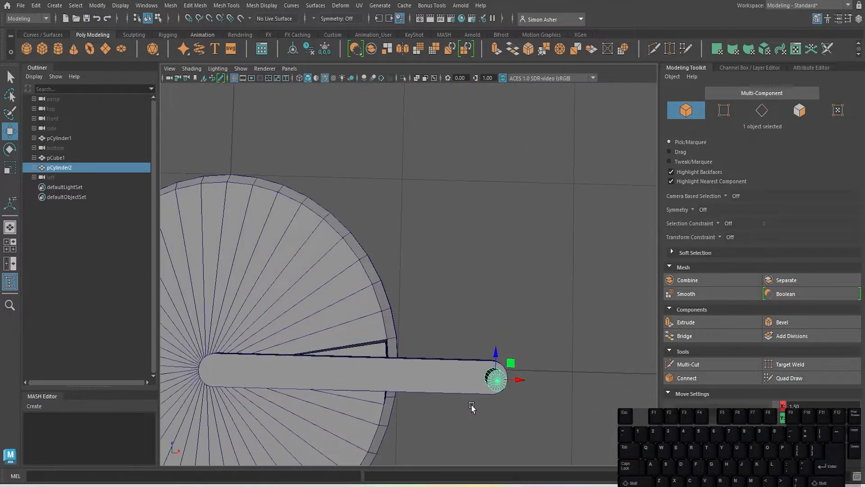
alt+middle_drag(470, 407, 401, 337)
scroll(401, 345, up, 5)
alt+drag(401, 347, 429, 299)
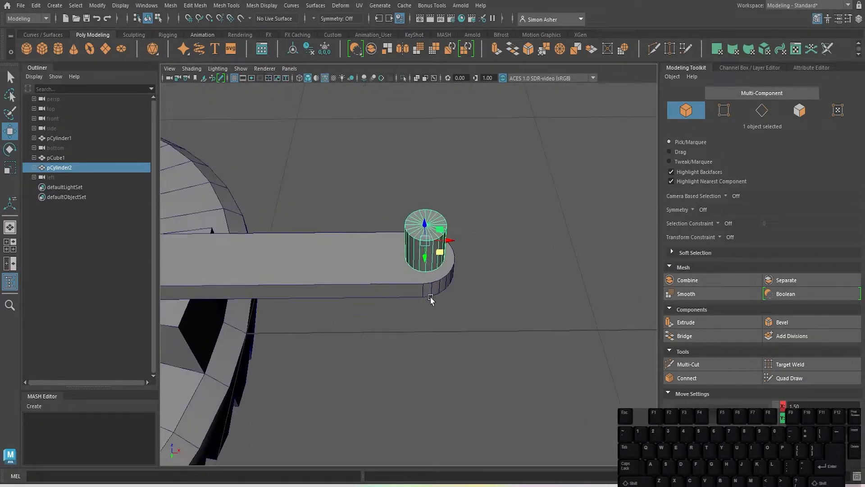
Scale the cylinder up to about twice its size and move it so its base sits on the bar's outer surface.
key(r)
drag(423, 239, 452, 263)
key(w)
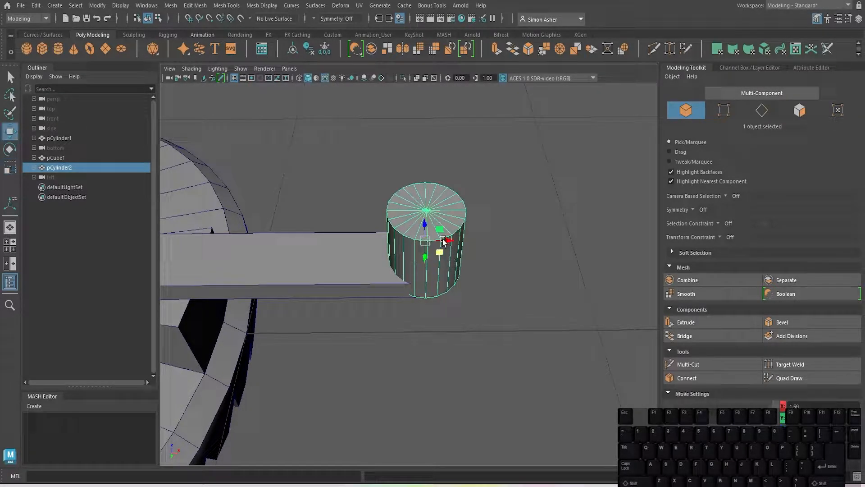
drag(424, 225, 416, 216)
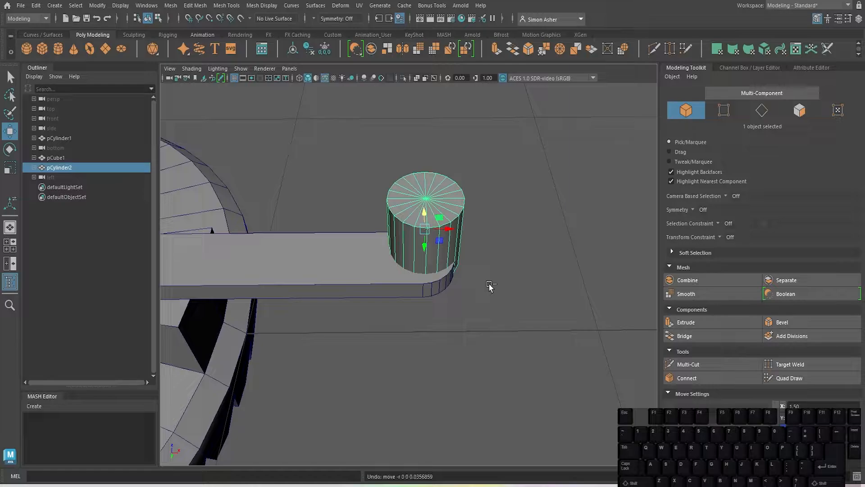
alt+drag(490, 286, 478, 244)
drag(434, 222, 435, 202)
alt+drag(467, 258, 419, 314)
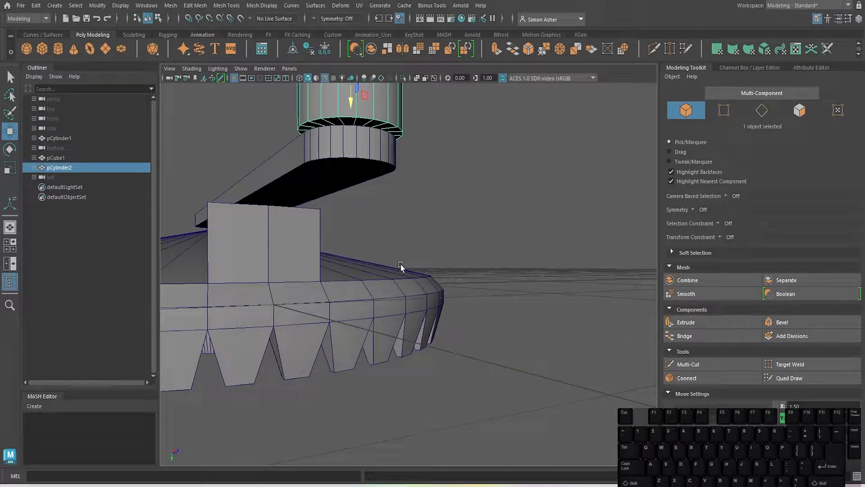
alt+drag(401, 268, 428, 206)
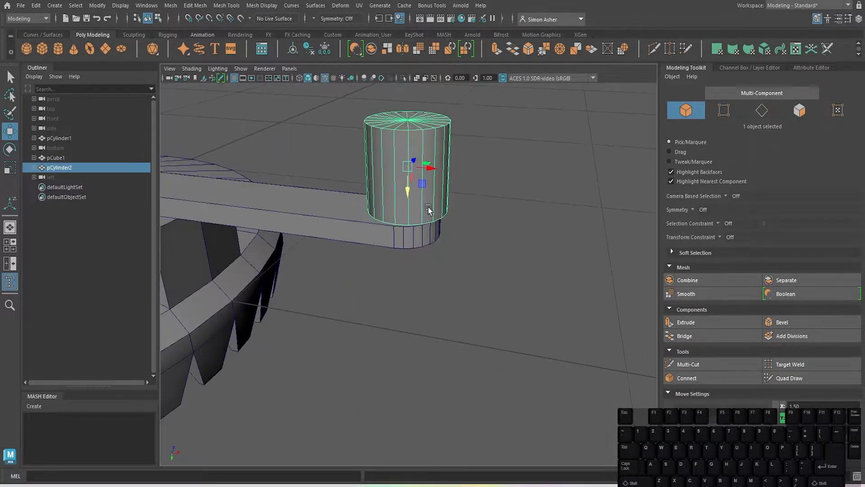
Select the handle cylinder's upper vertices and move them away from the bar to make the cylinder nearly twice as long.
right_drag(390, 156, 333, 155)
scroll(370, 149, down, 2)
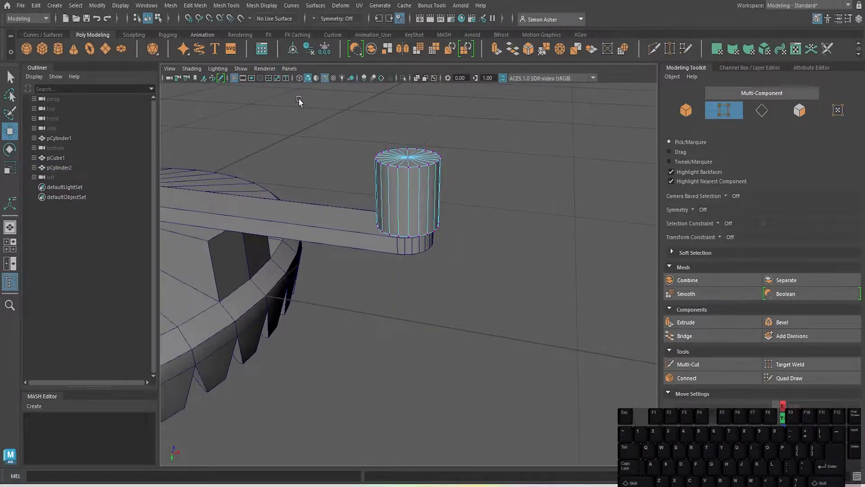
drag(464, 163, 464, 164)
alt+drag(464, 164, 494, 198)
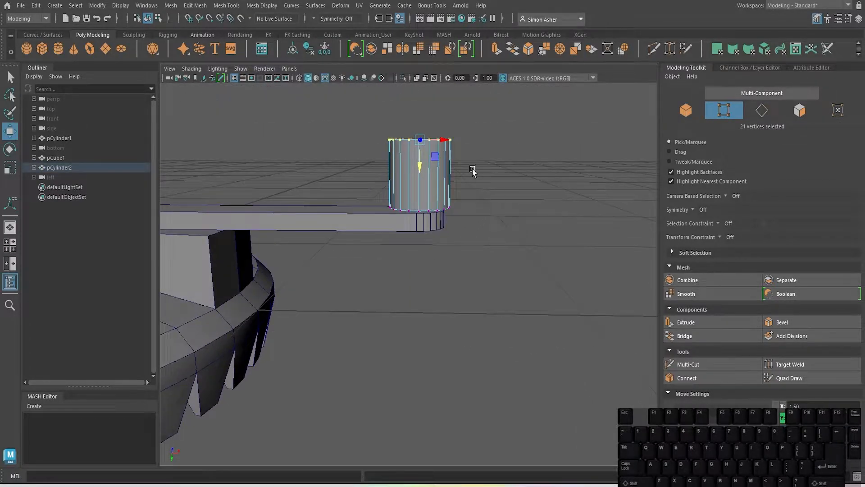
alt+drag(425, 113, 579, 198)
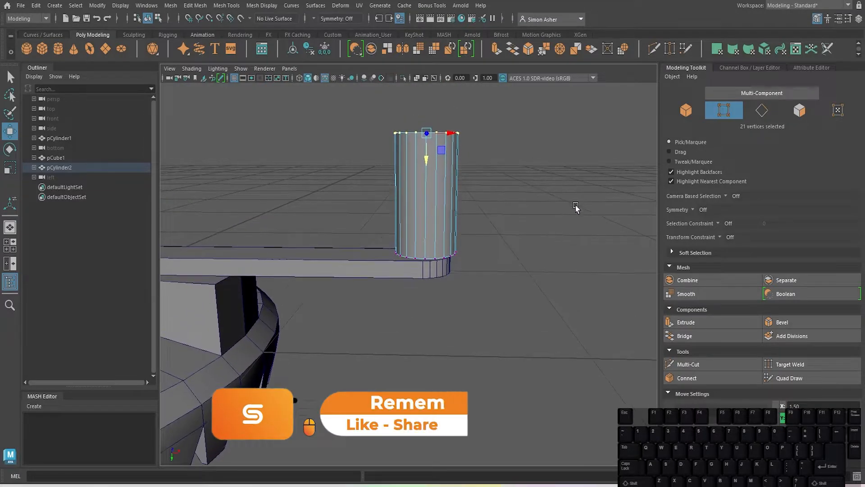
Bevel the edge loop around the cylinder's outer end with a fraction of 0.5 and 4 segments.
right_drag(425, 187, 420, 158)
alt+drag(412, 159, 414, 203)
double_click(426, 190)
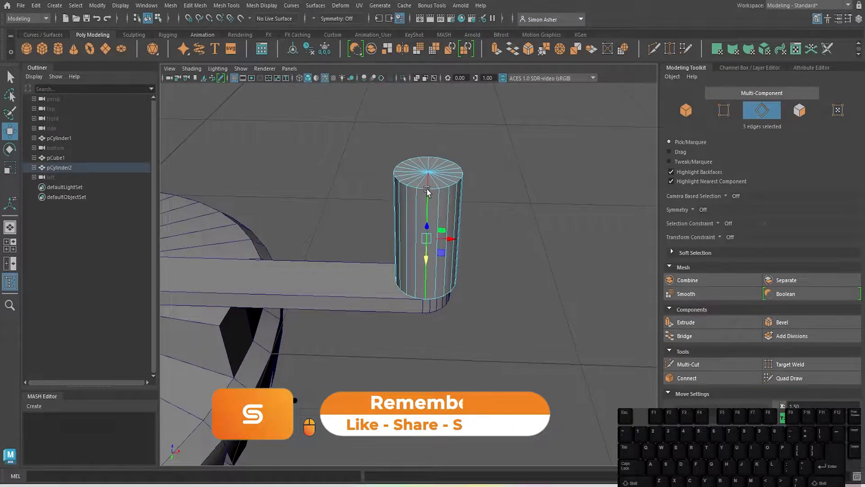
key(ctrl+b)
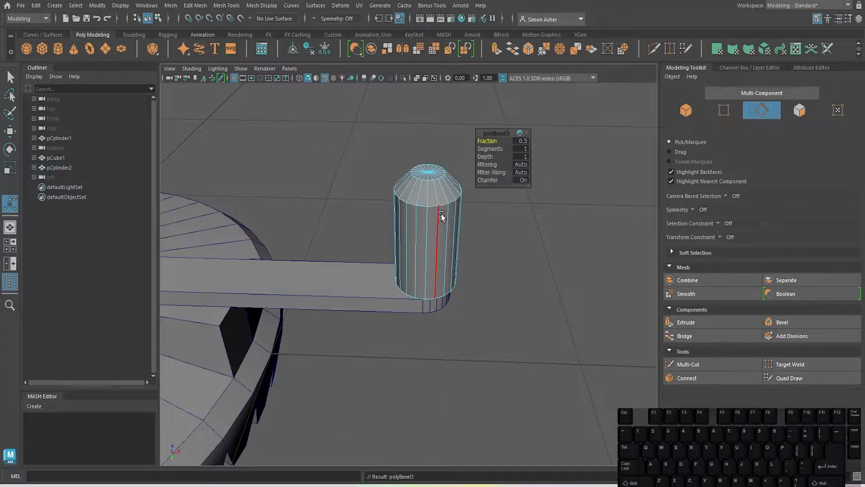
alt+drag(442, 217, 443, 207)
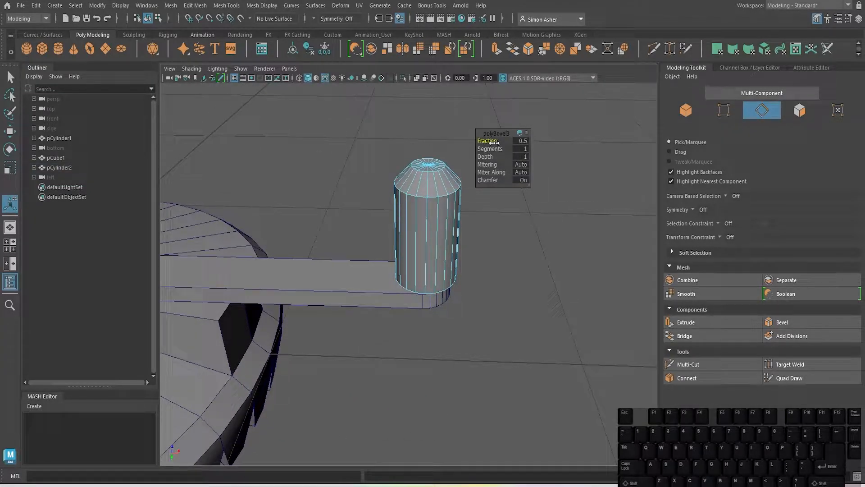
drag(489, 149, 501, 173)
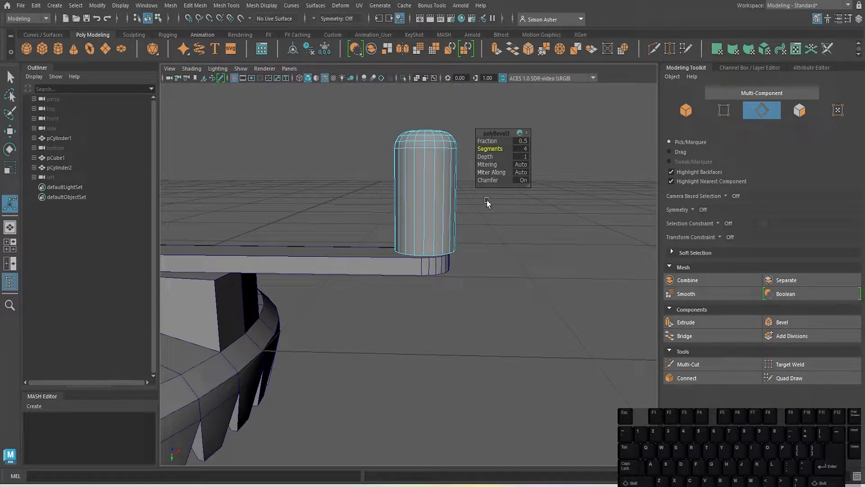
right_drag(431, 183, 589, 273)
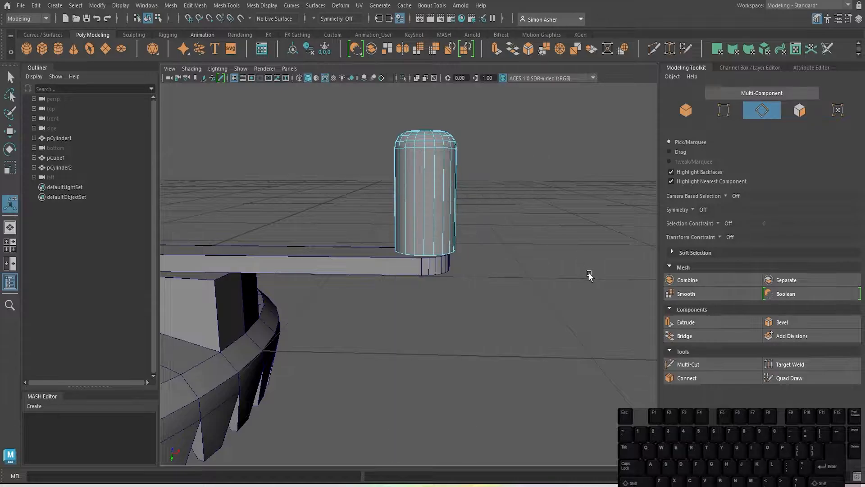
Insert an edge loop around the handle about a third of its length up from the bar using Multi-Cut.
click(689, 365)
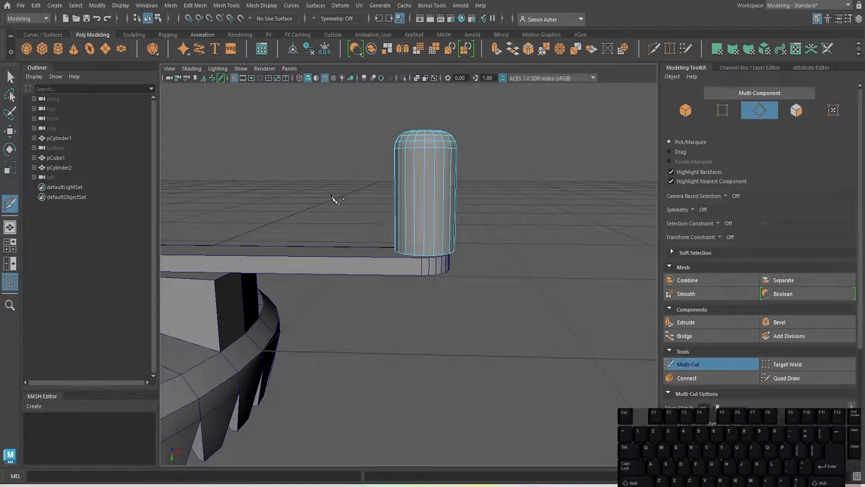
ctrl+click(426, 215)
scroll(486, 211, up, 2)
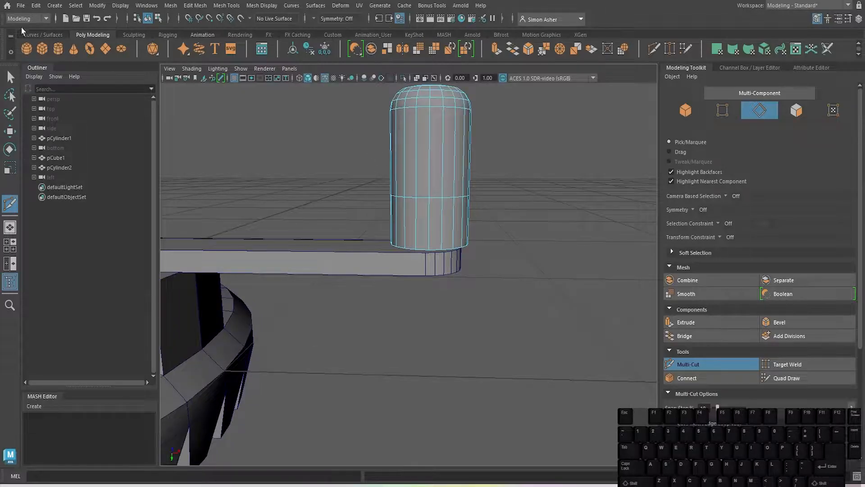
click(7, 81)
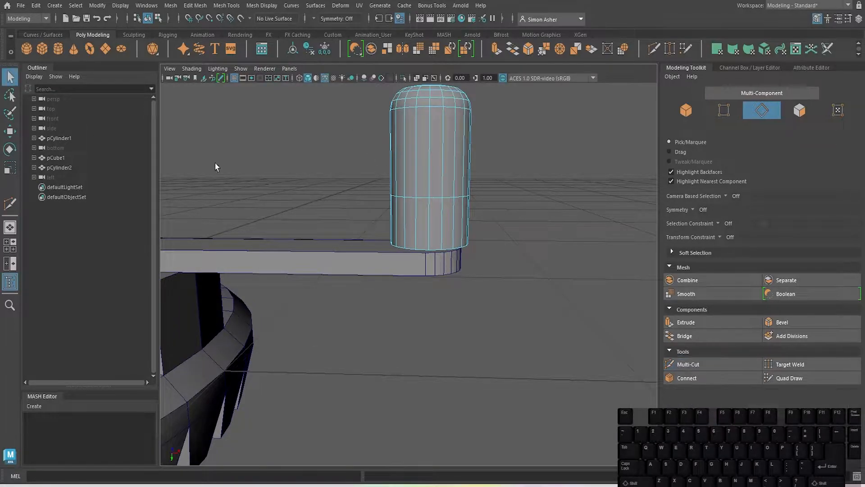
Scale the inserted edge loop inward to give the handle a narrow waist.
double_click(424, 199)
key(r)
alt+drag(423, 200, 450, 253)
click(494, 256)
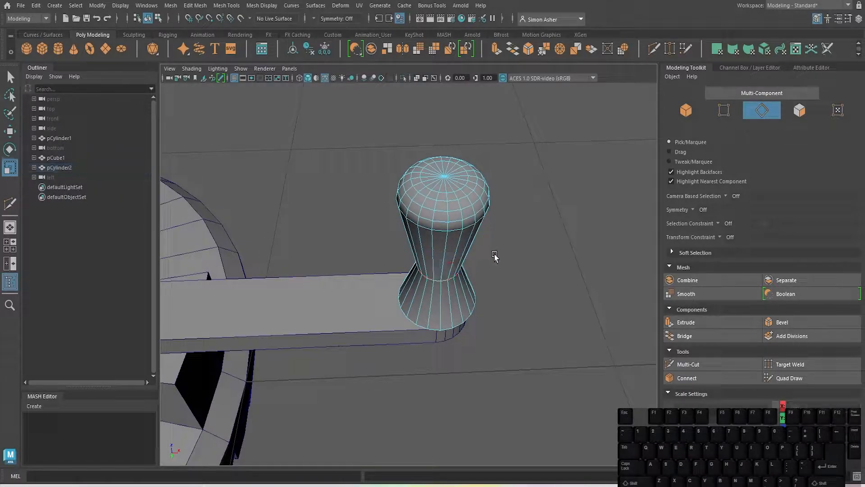
alt+drag(502, 245, 494, 222)
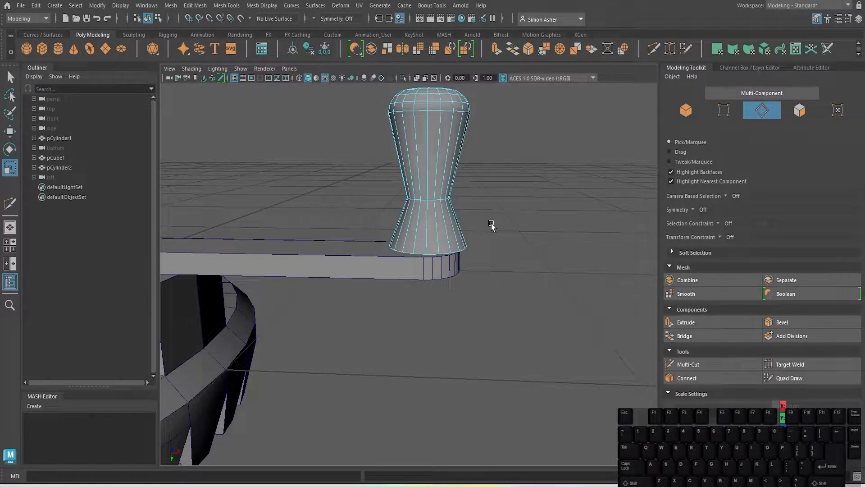
Bevel the handle's waist edge loop with a fraction of 0.14 and 3 segments.
scroll(472, 220, up, 3)
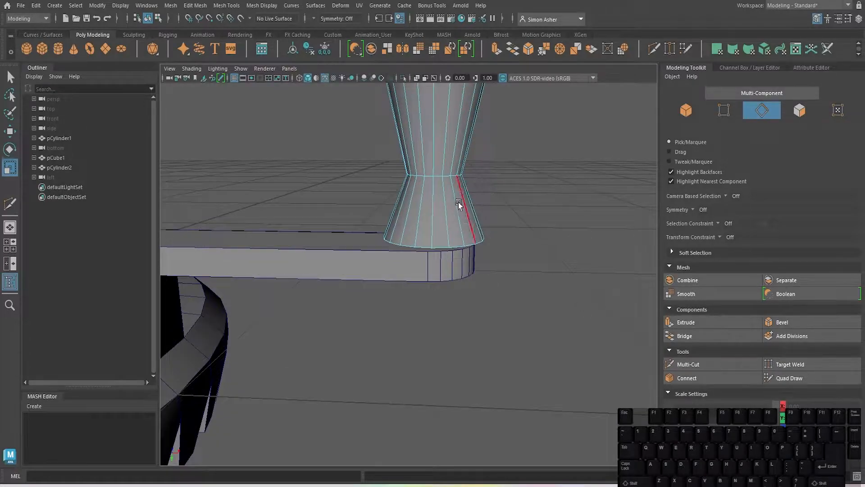
double_click(429, 177)
key(ctrl+b)
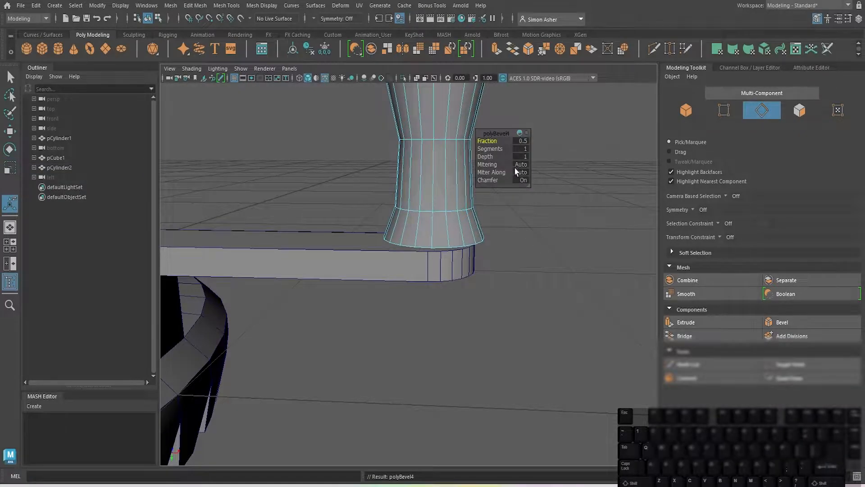
mouse_move(491, 141)
mouse_down()
mouse_move(481, 148)
mouse_move(496, 151)
mouse_up()
scroll(504, 184, down, 3)
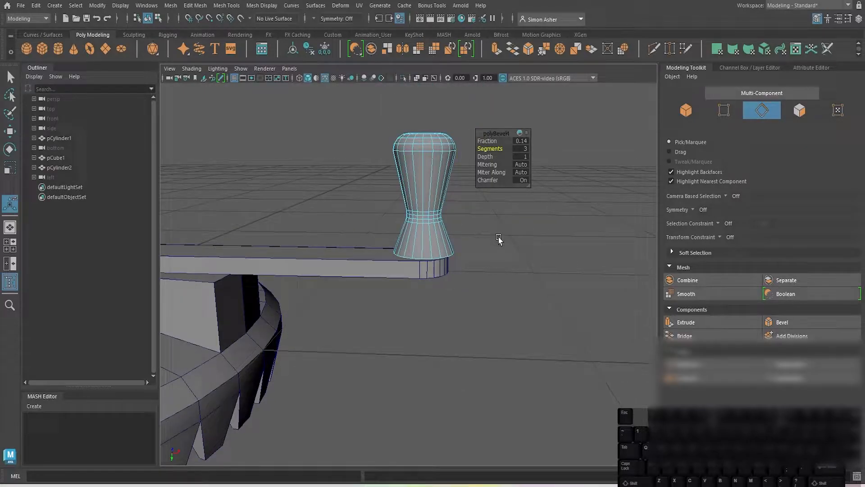
scroll(499, 239, up, 2)
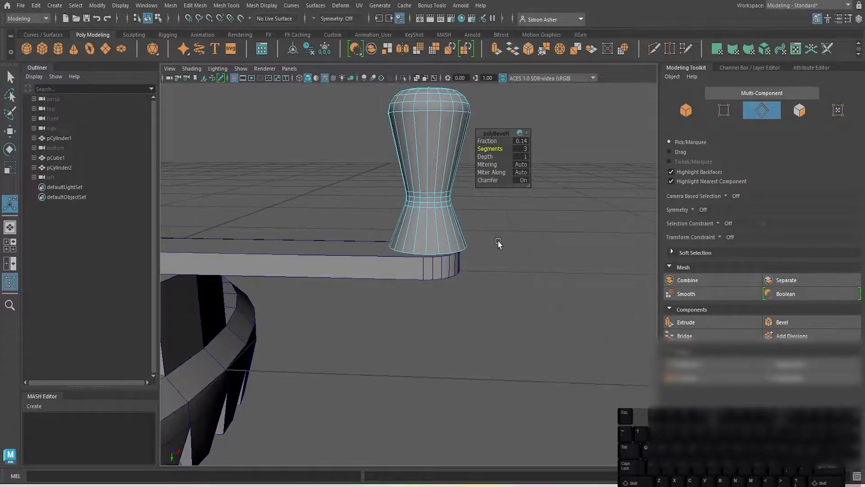
click(506, 243)
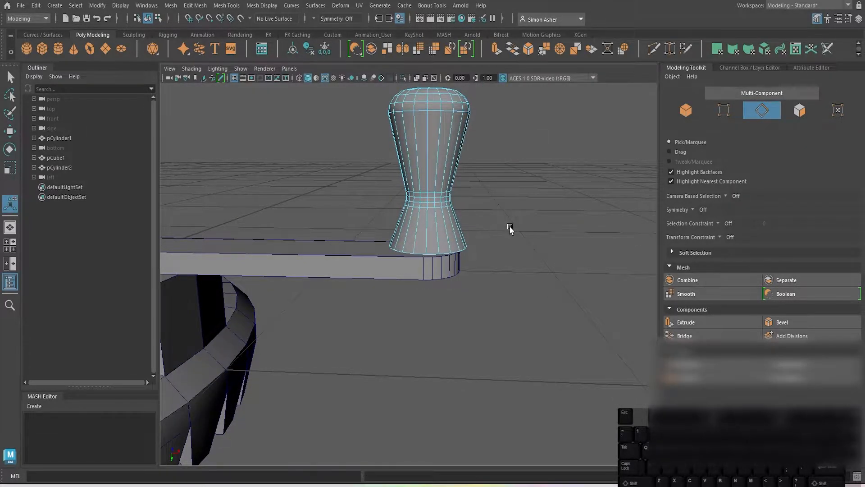
Bevel the edge loop around the handle's base with a small fraction to soften the rim next to the bar.
alt+drag(510, 229, 507, 212)
right_drag(504, 182, 504, 169)
scroll(504, 169, up, 2)
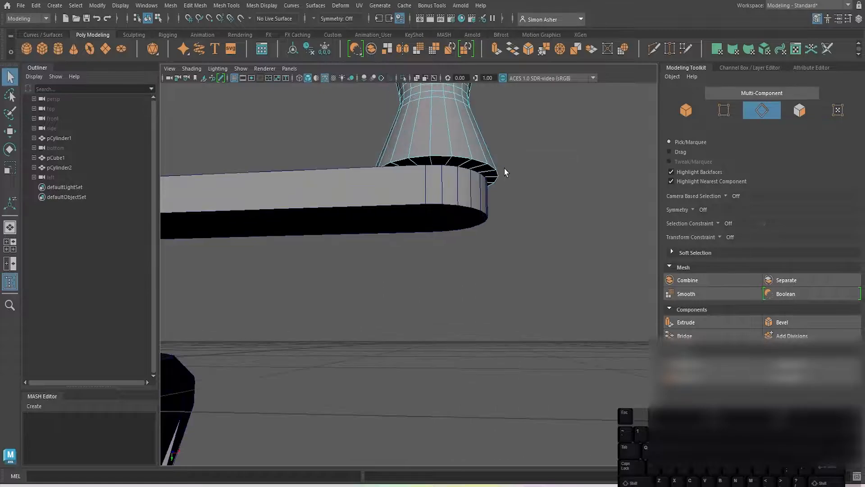
alt+middle_drag(504, 169, 486, 205)
double_click(410, 212)
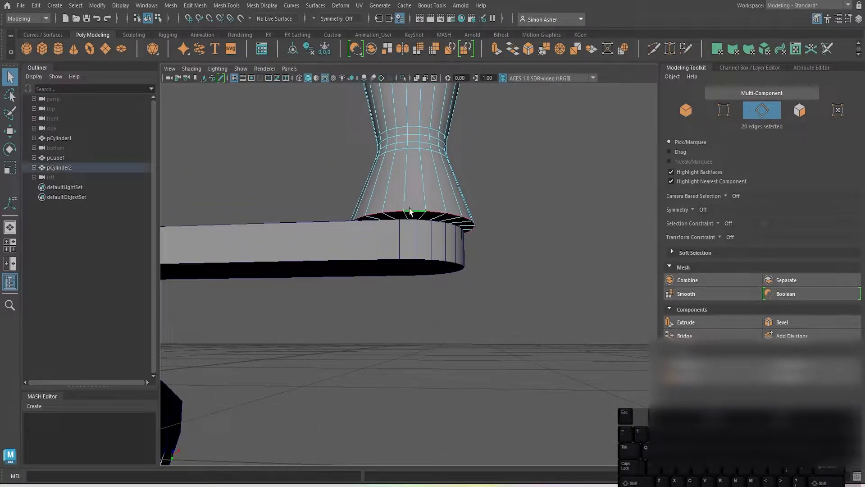
key(ctrl+b)
alt+middle_drag(460, 235, 454, 255)
alt+drag(454, 255, 452, 266)
scroll(451, 267, up, 5)
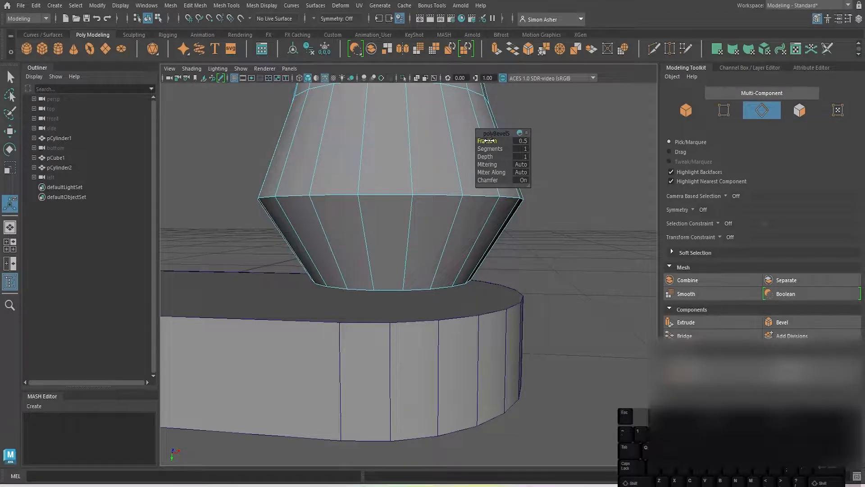
drag(491, 149, 470, 154)
click(560, 232)
scroll(559, 233, down, 6)
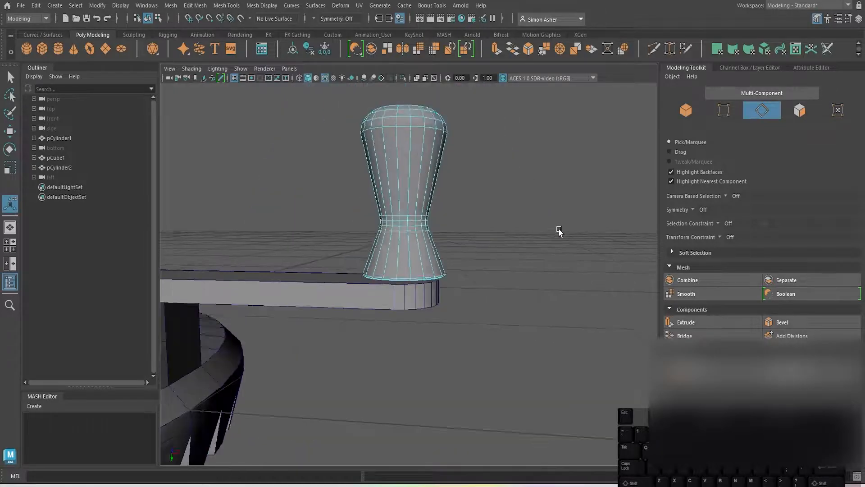
Lift the whole handle off the bar and lower it back until its base rests on the bar's outer end.
right_drag(534, 196, 541, 192)
click(397, 193)
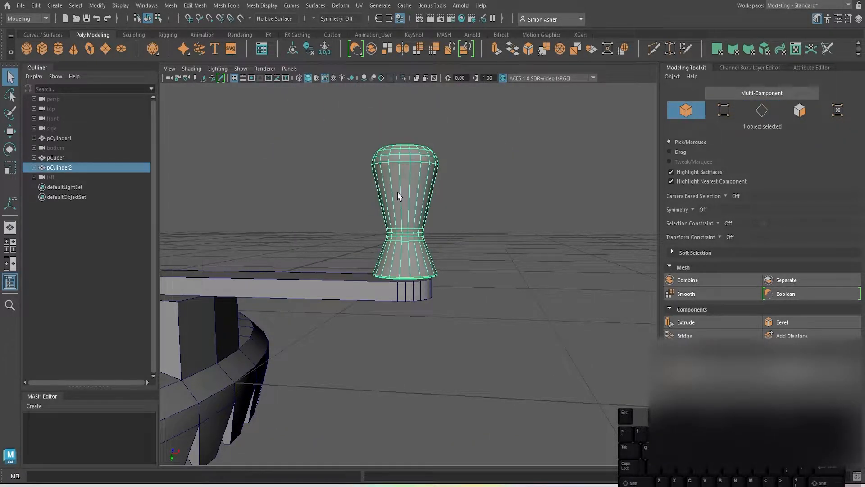
key(w)
drag(405, 265, 405, 196)
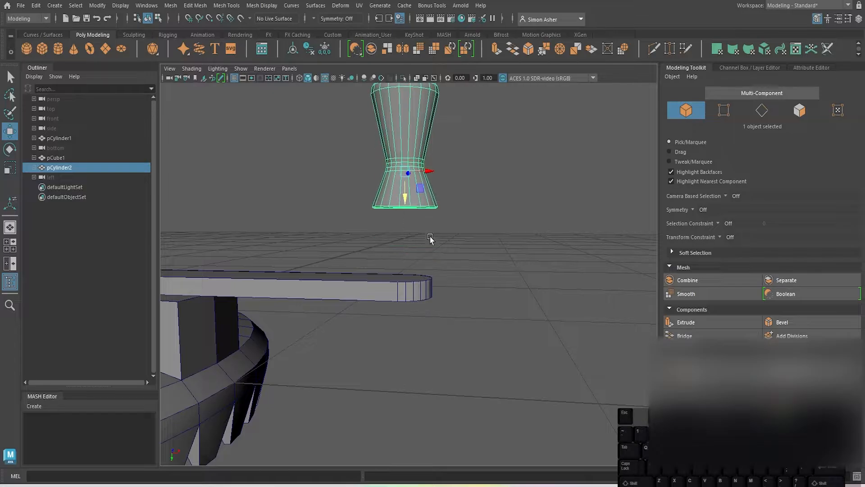
alt+drag(430, 236, 419, 189)
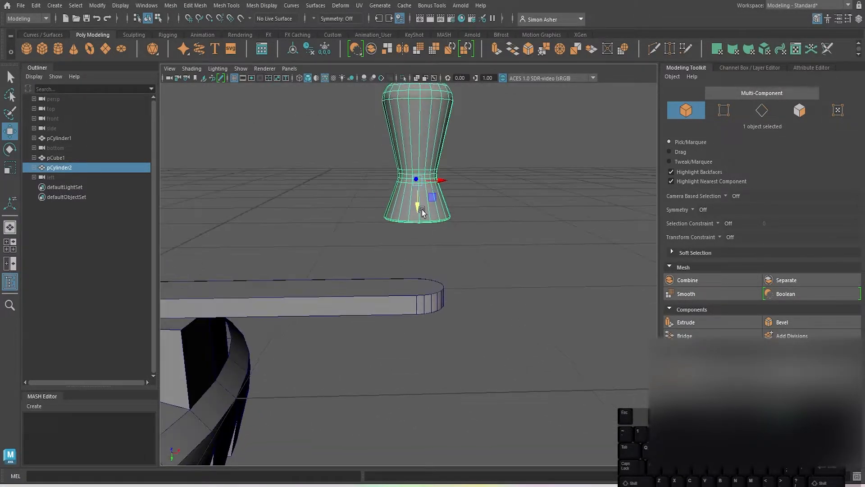
drag(417, 240, 415, 276)
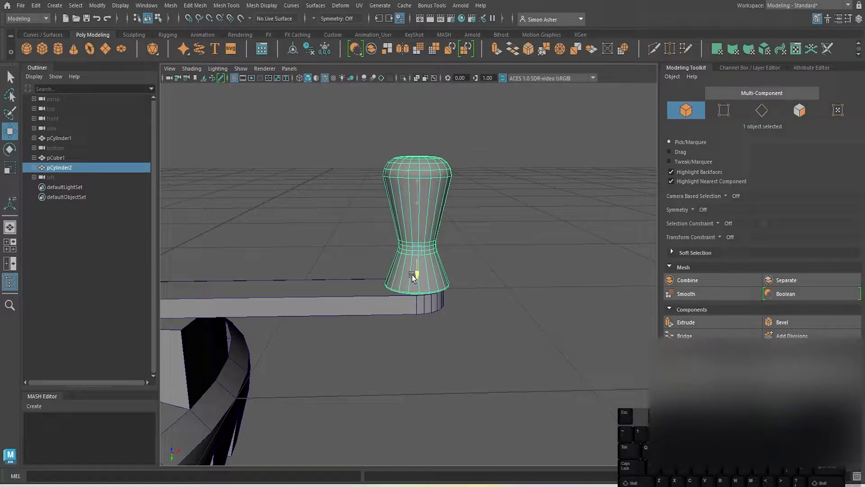
click(535, 288)
Select the vertices of the handle's rounded top and raise them slightly to lengthen the grip above the waist.
scroll(528, 283, down, 4)
scroll(525, 279, down, 5)
scroll(505, 269, up, 2)
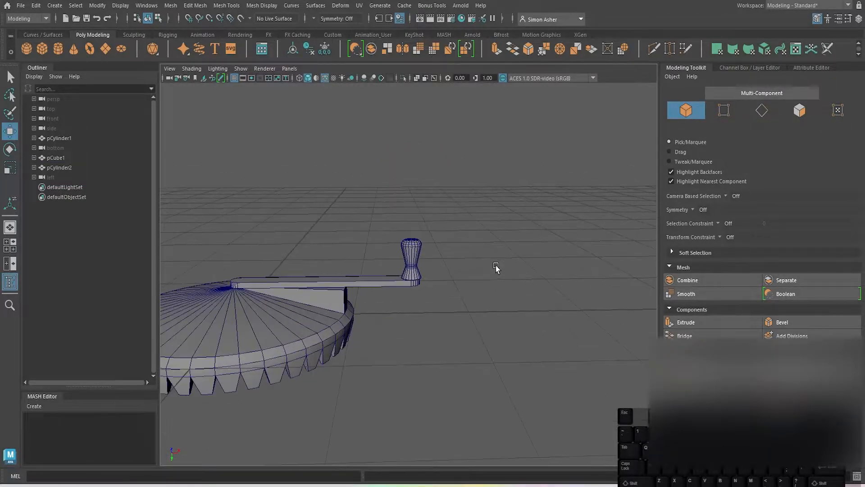
scroll(496, 268, up, 8)
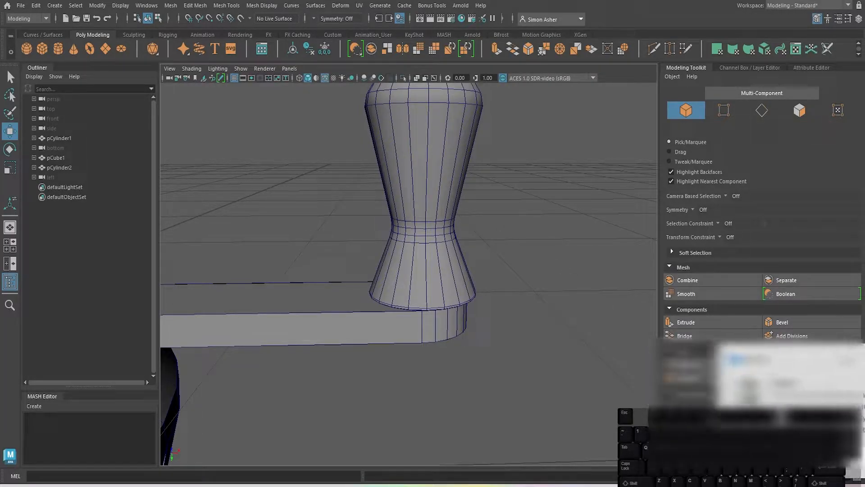
alt+middle_drag(563, 217, 569, 306)
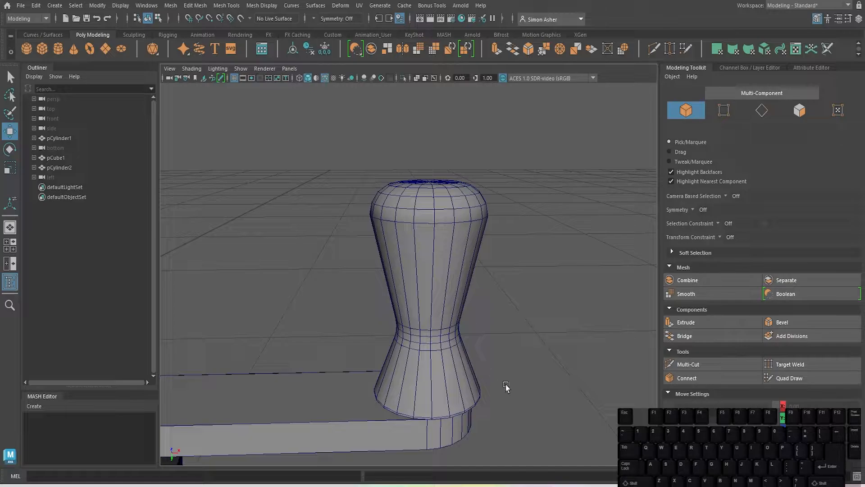
right_drag(407, 204, 362, 204)
drag(280, 113, 538, 221)
alt+drag(543, 262, 541, 257)
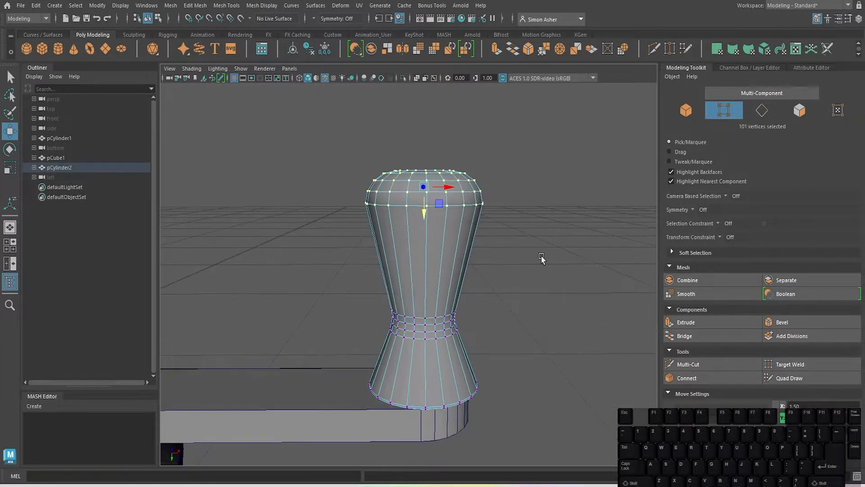
drag(426, 210, 422, 174)
right_drag(545, 191, 563, 184)
click(560, 186)
scroll(552, 194, down, 8)
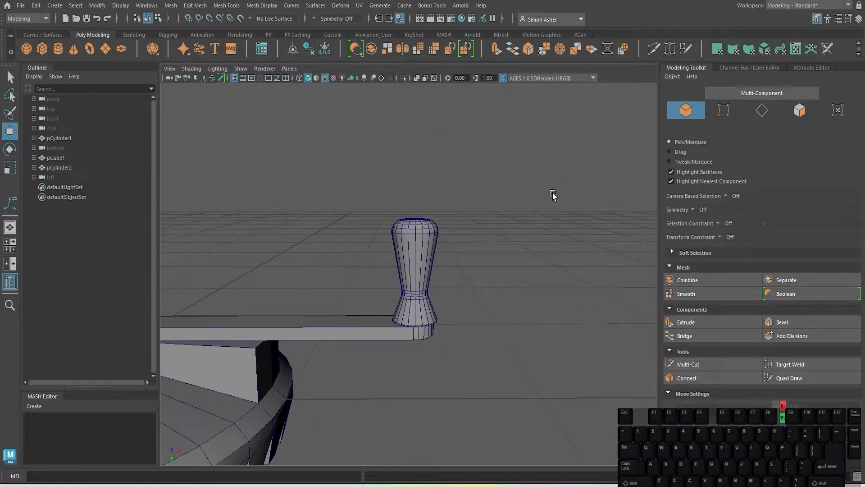
Extrude the 20 cap faces on the handle's rounded top down into the grip to form a shallow round recess.
alt+drag(551, 194, 530, 207)
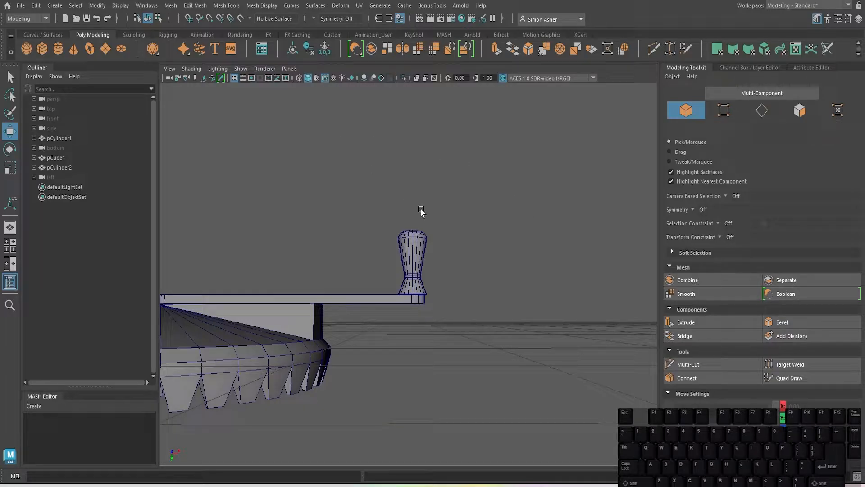
scroll(435, 234, up, 6)
alt+drag(436, 236, 440, 289)
scroll(441, 290, up, 4)
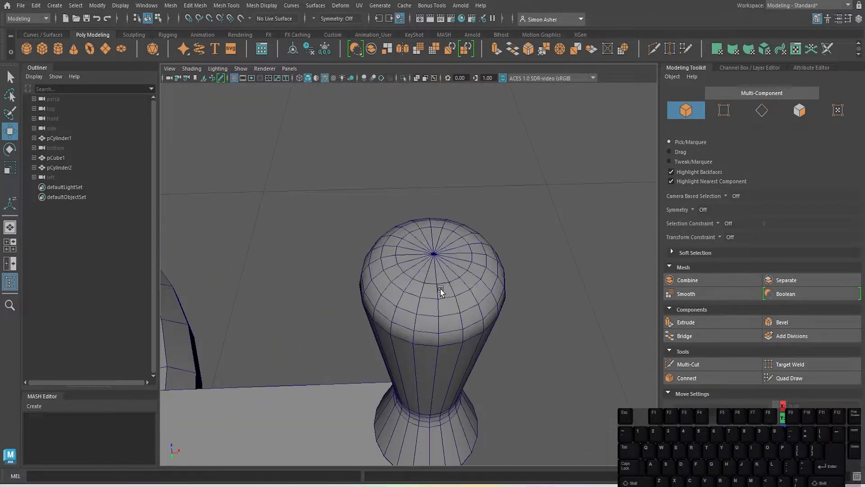
right_drag(434, 258, 433, 231)
scroll(430, 236, up, 5)
alt+drag(430, 236, 429, 243)
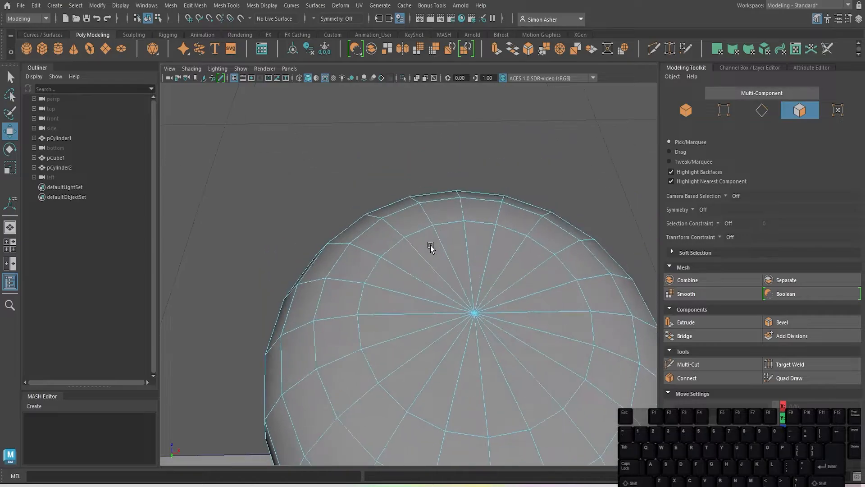
mouse_move(452, 313)
mouse_down()
mouse_move(457, 342)
mouse_move(448, 289)
mouse_move(510, 329)
mouse_move(480, 351)
mouse_up()
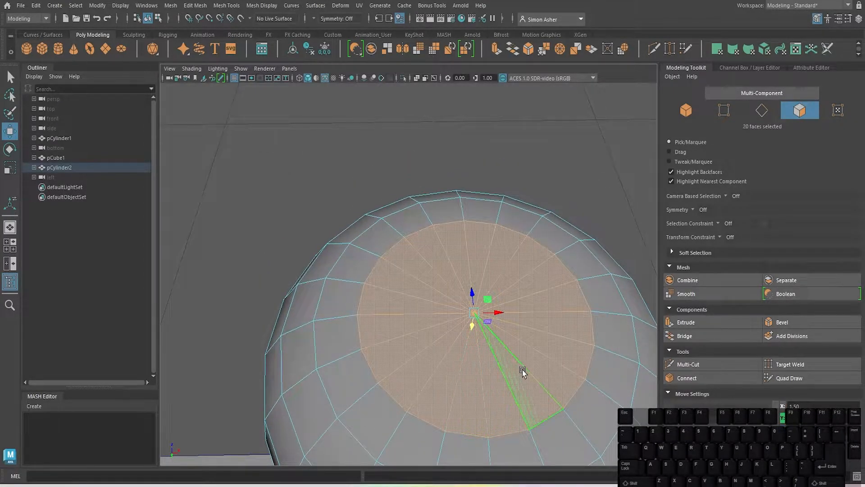
scroll(523, 372, down, 6)
alt+drag(523, 372, 504, 313)
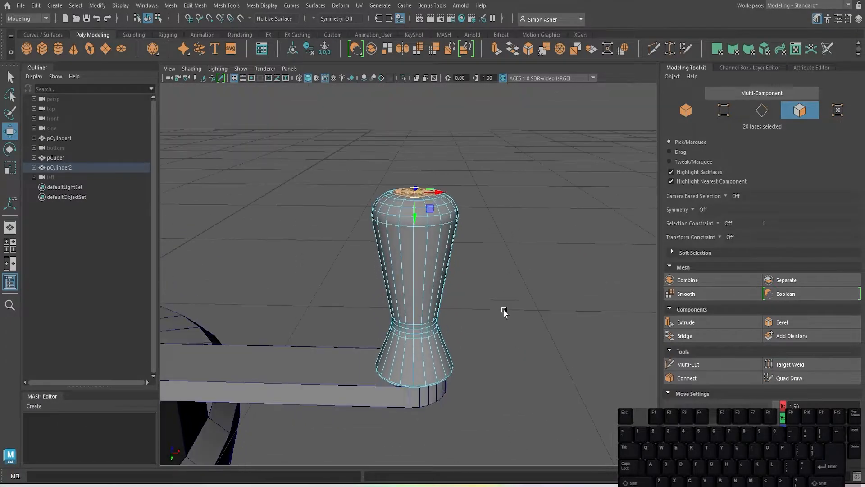
scroll(504, 313, up, 2)
alt+middle_drag(450, 228, 447, 299)
scroll(447, 300, up, 3)
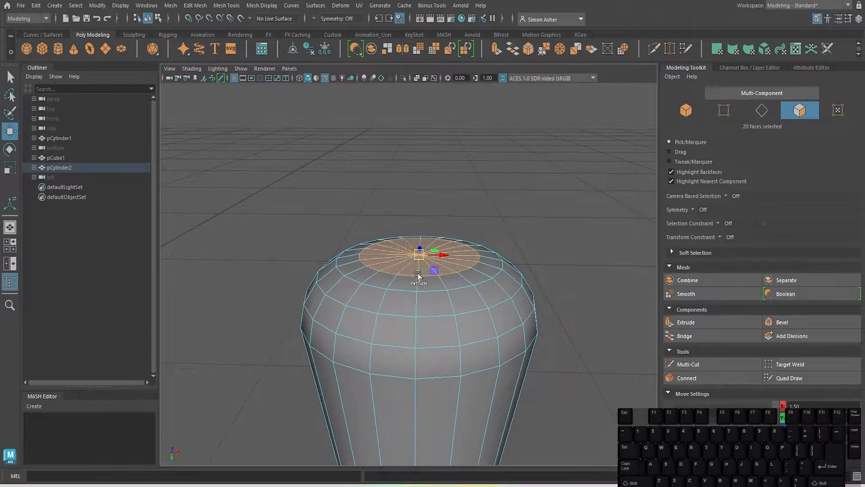
alt+drag(439, 295, 515, 314)
shift+drag(546, 284, 544, 301)
click(557, 214)
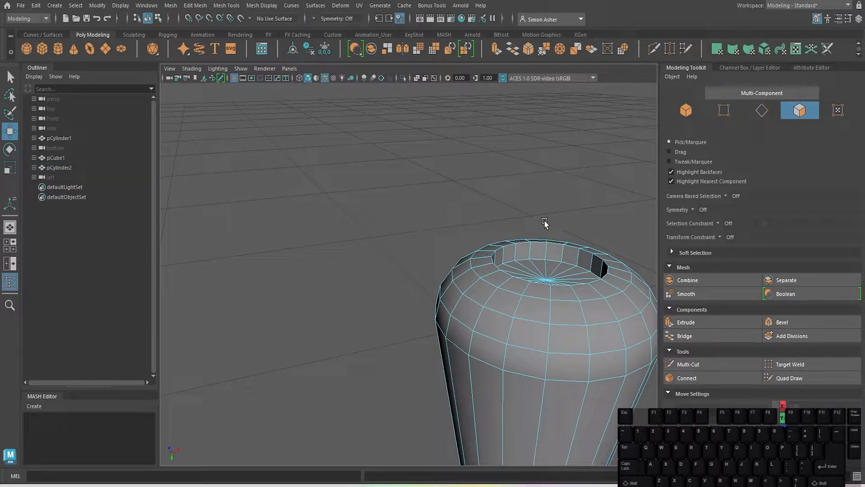
Bevel the rim edge loop of the handle's top recess with a fraction of 0.13 and 2 segments, and return to object mode.
mouse_move(545, 223)
alt+mouse_down()
mouse_move(551, 210)
mouse_move(540, 223)
alt+mouse_up()
right_click(541, 205)
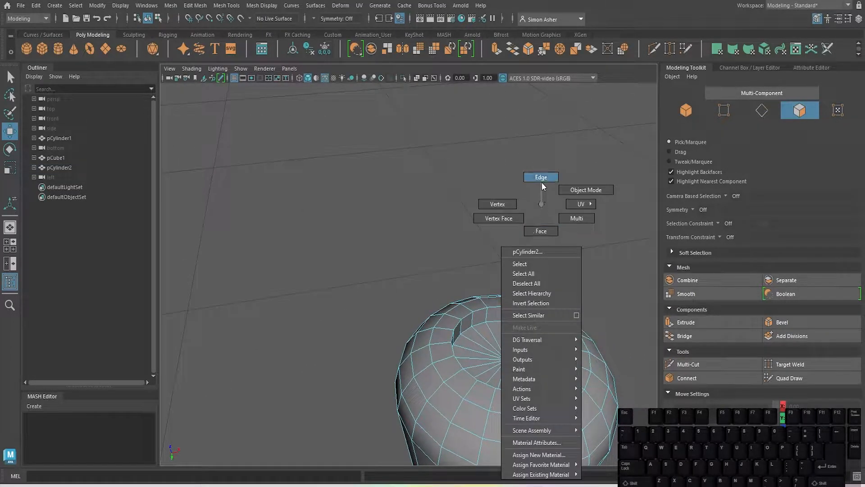
right_drag(541, 182, 542, 180)
mouse_move(563, 266)
alt+middle_down()
mouse_move(548, 242)
mouse_move(436, 166)
alt+middle_up()
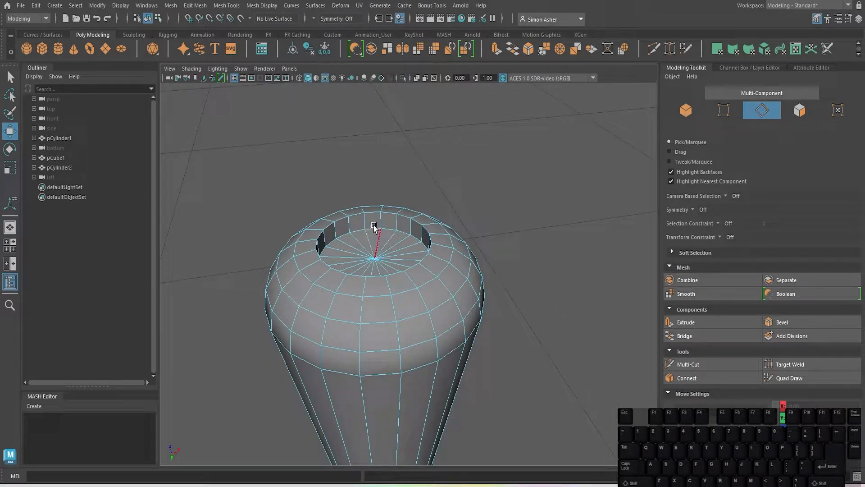
double_click(372, 212)
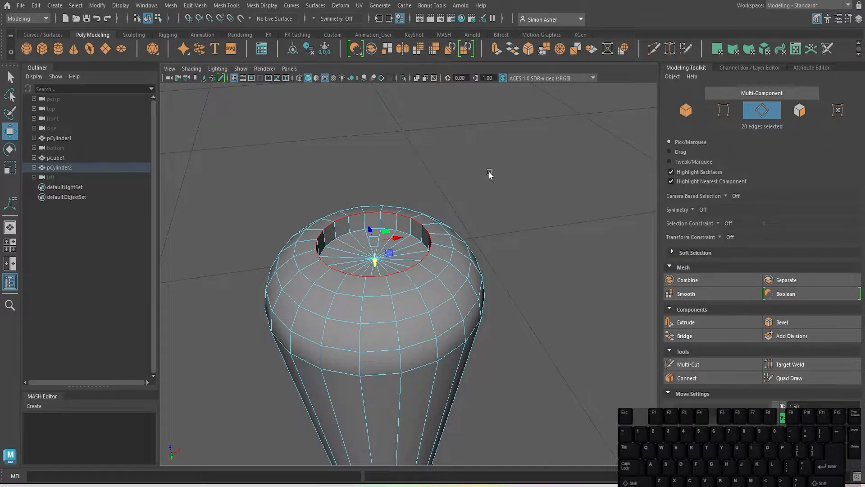
key(ctrl+b)
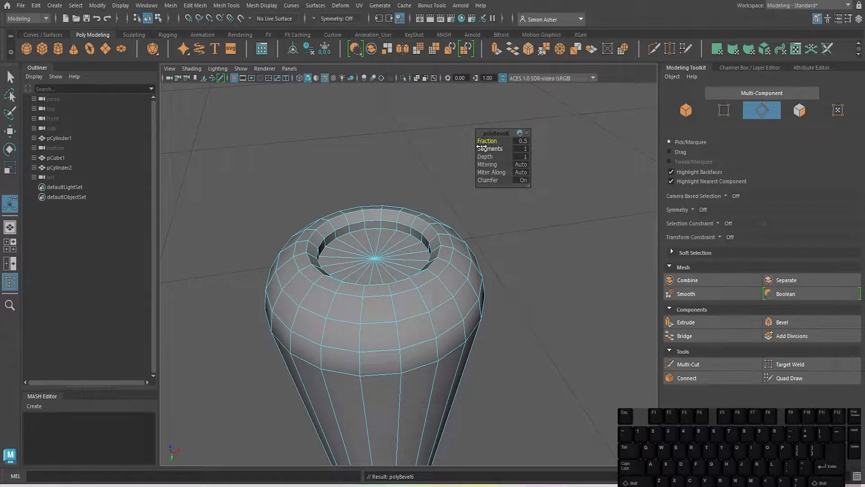
mouse_move(483, 149)
mouse_down()
mouse_move(490, 151)
mouse_move(478, 146)
mouse_up()
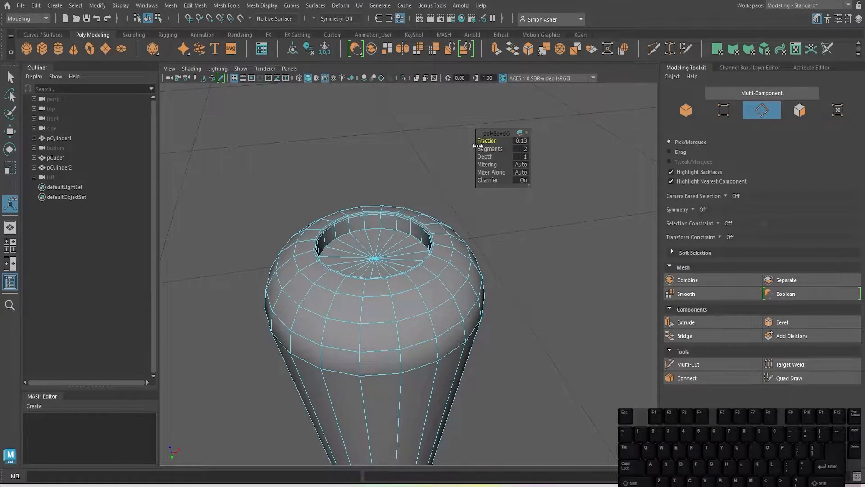
right_drag(402, 156, 418, 145)
click(417, 146)
Examine the handle on the crank bar and both sides of the toothed disc.
scroll(417, 145, down, 6)
alt+drag(408, 156, 393, 232)
click(394, 239)
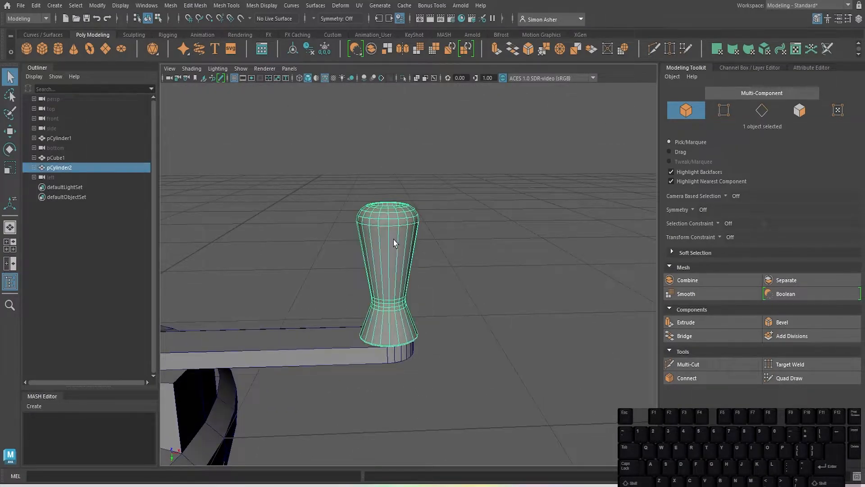
click(474, 255)
scroll(474, 255, up, 3)
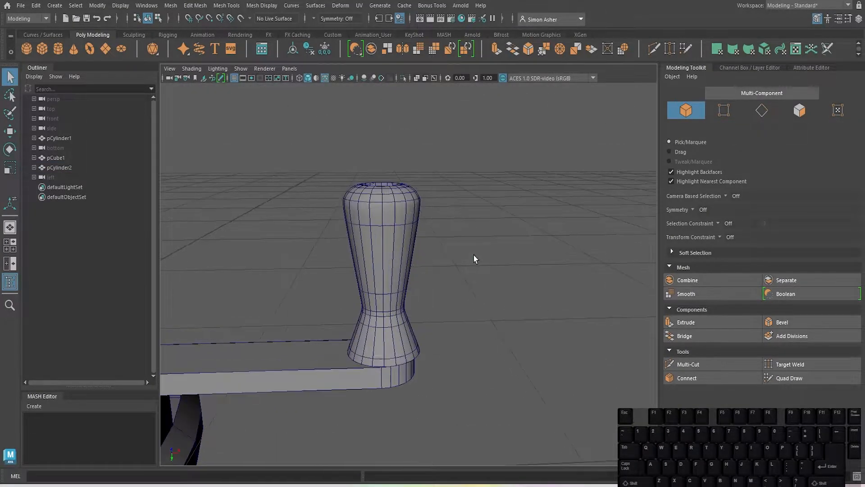
alt+drag(474, 255, 490, 269)
scroll(490, 267, down, 3)
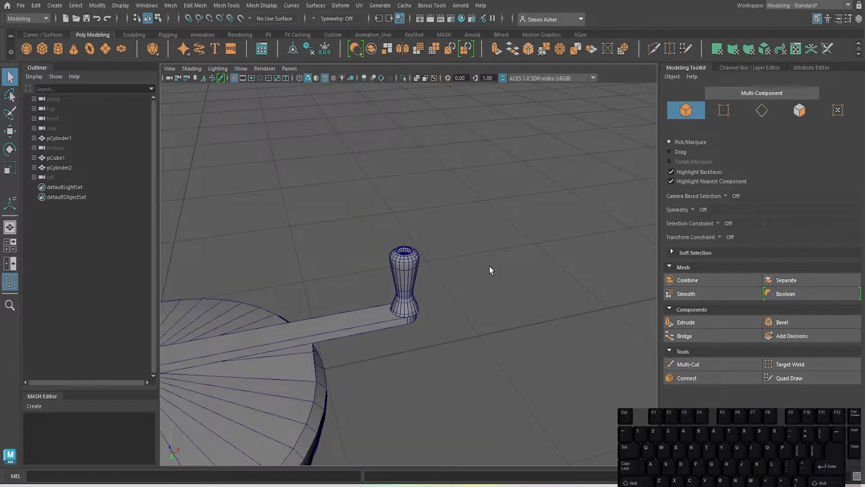
alt+drag(490, 267, 576, 271)
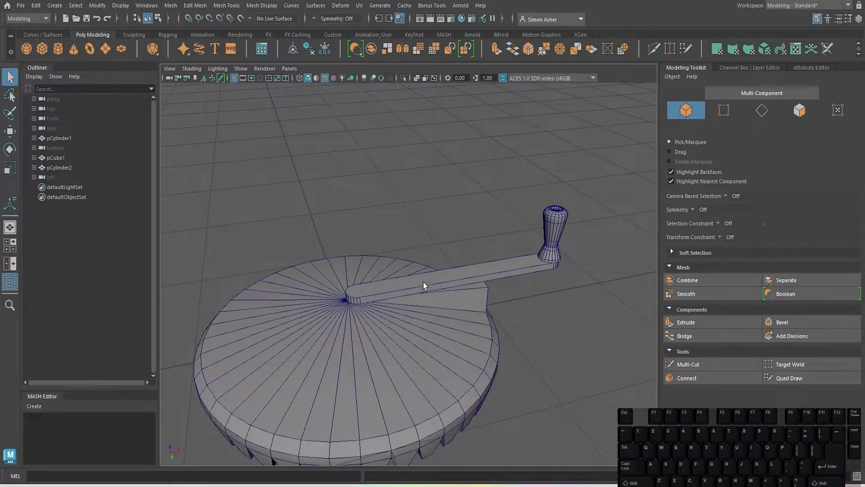
alt+drag(423, 282, 390, 194)
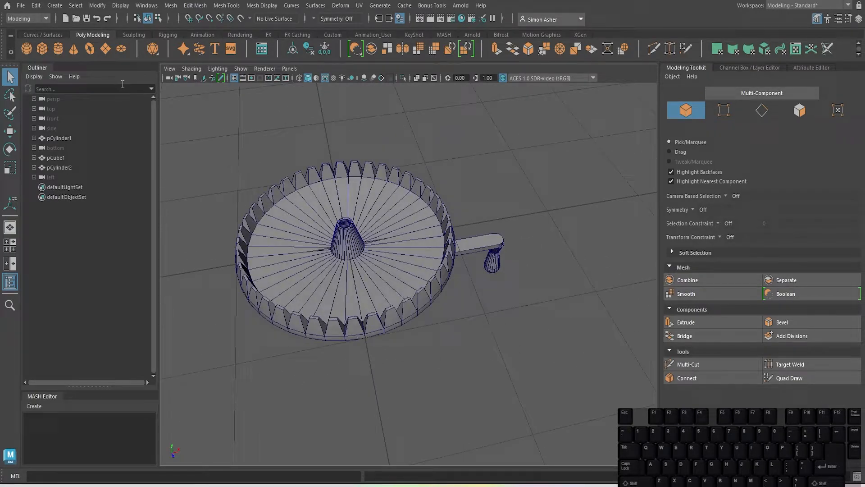
Add a polygon cylinder, laid on its side and raised above the toothed side of the disc.
click(63, 46)
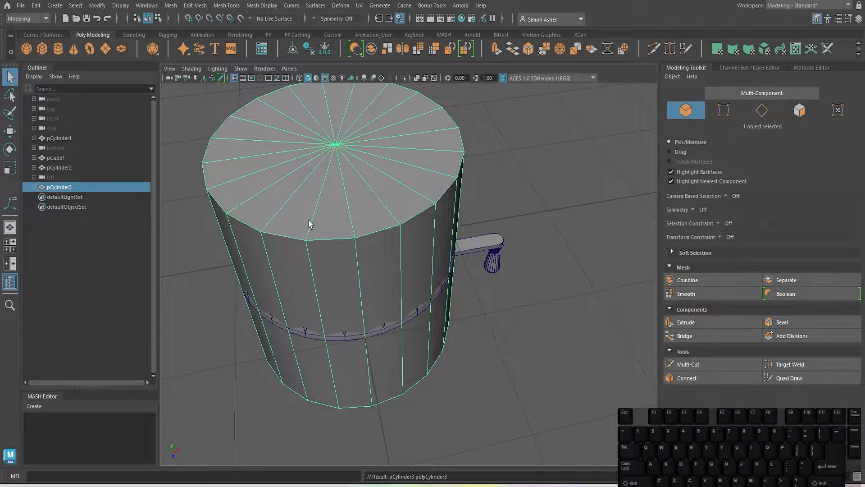
key(e)
alt+drag(309, 221, 301, 203)
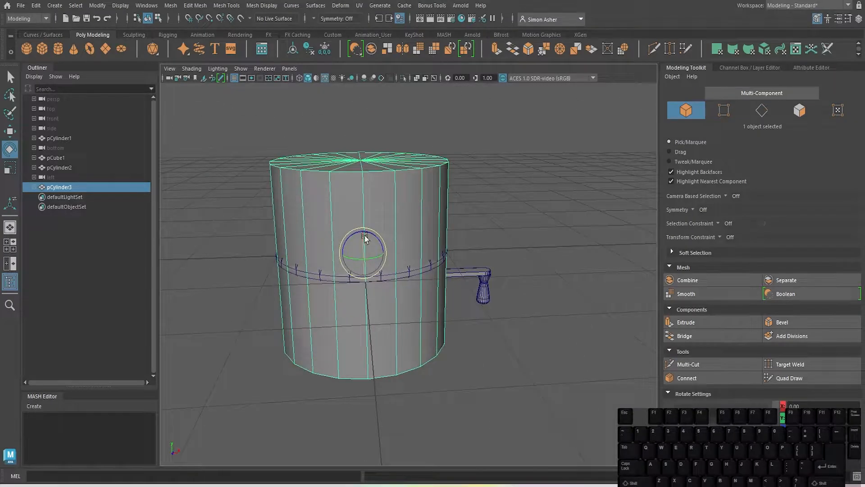
drag(374, 234, 409, 286)
key(w)
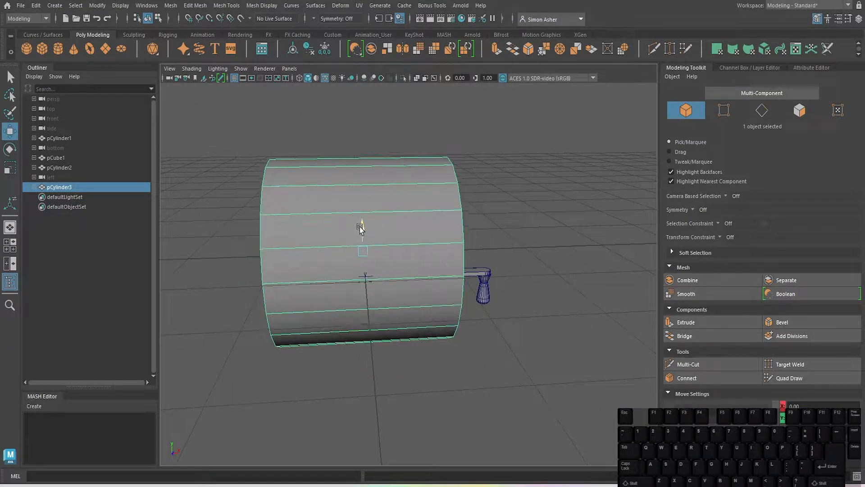
middle_drag(409, 287, 425, 211)
alt+middle_drag(501, 196, 521, 296)
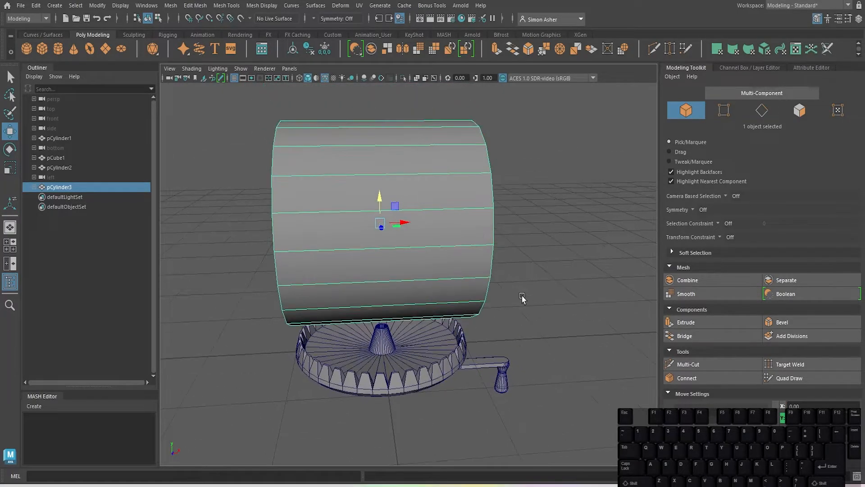
Scale the new horizontal cylinder down uniformly to about 0.10.
key(r)
alt+drag(375, 218, 446, 271)
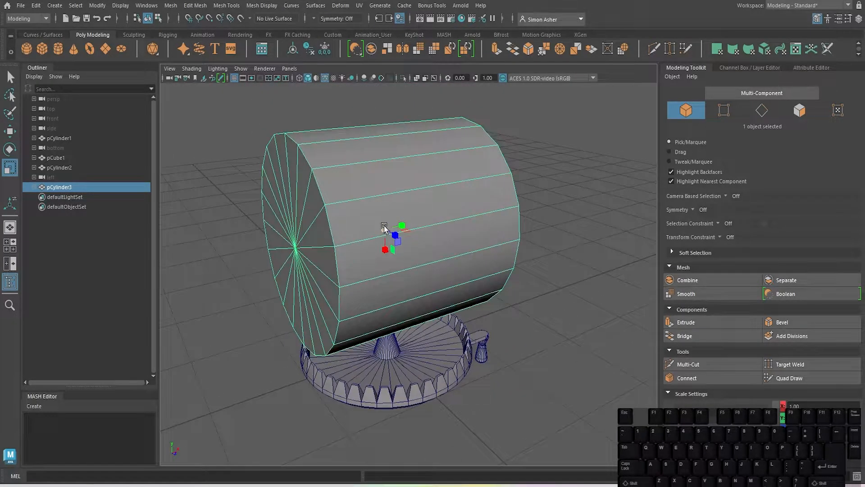
drag(385, 228, 239, 295)
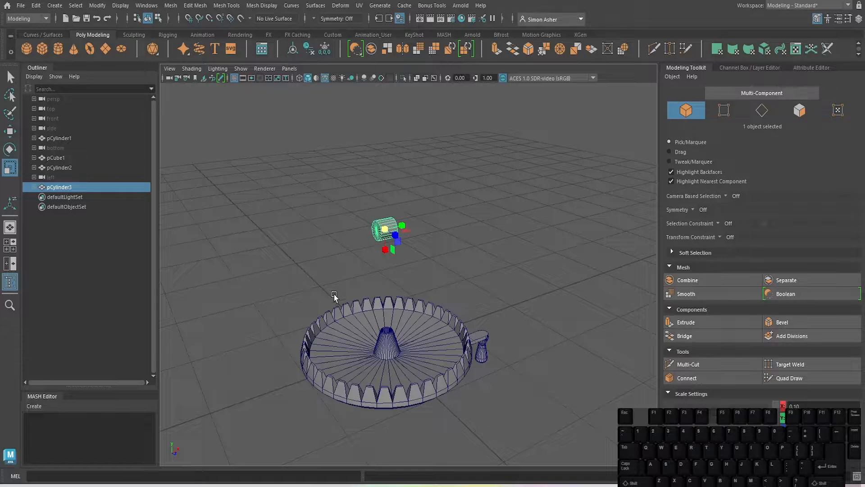
In the front view, lower the small cylinder until it sits on the tip of the tapered hub.
key(space)
drag(475, 255, 476, 279)
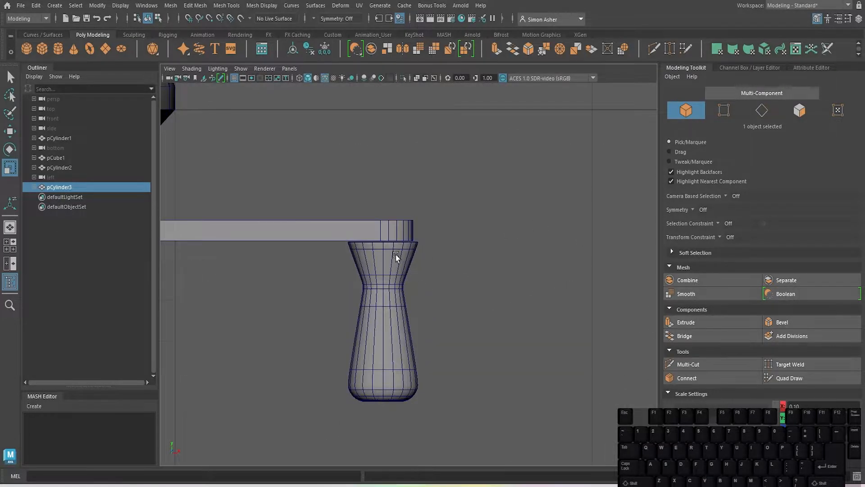
alt+right_drag(396, 255, 346, 201)
alt+middle_drag(350, 197, 440, 225)
alt+right_drag(431, 228, 438, 230)
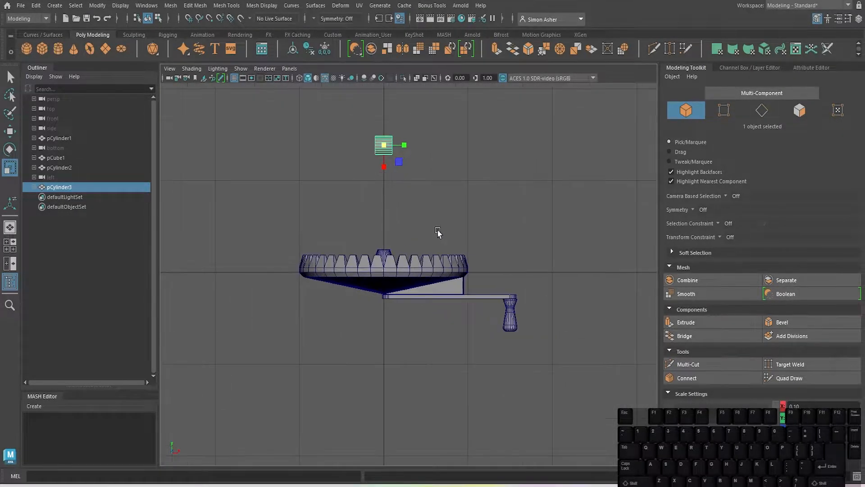
key(w)
drag(385, 118, 380, 211)
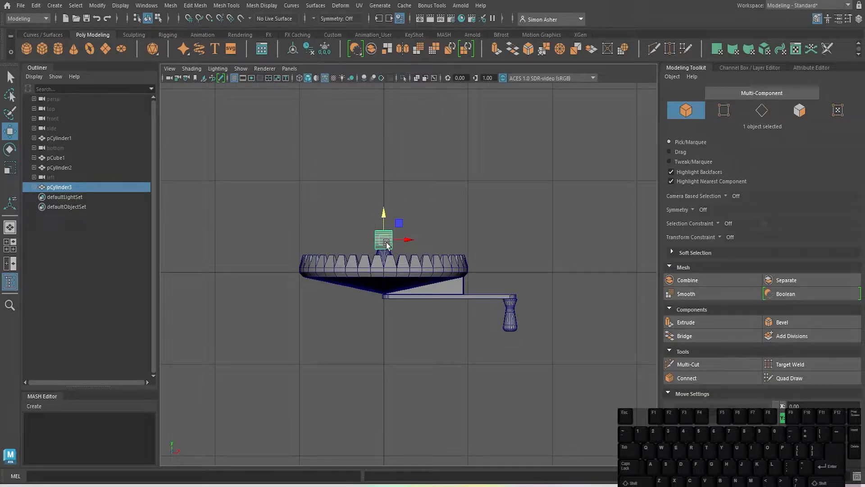
Pull the vertices of the cylinder's crank-side end outward along its axis until it extends just past the crank handle.
scroll(396, 231, up, 5)
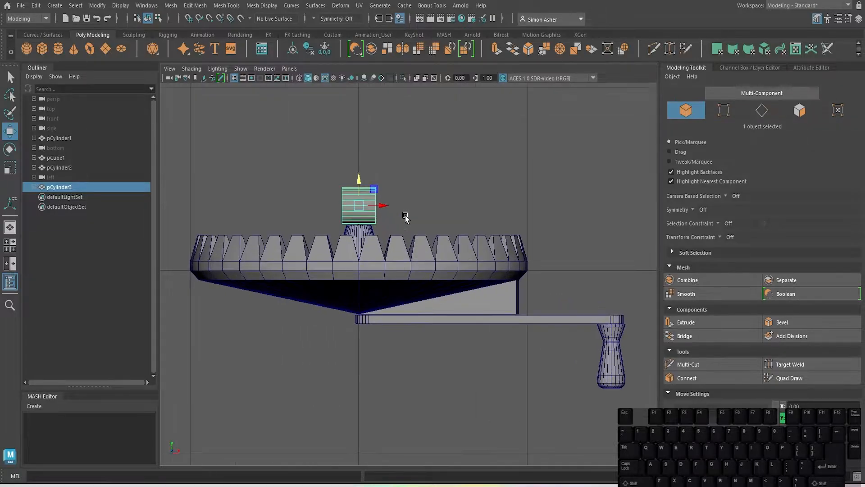
right_drag(370, 203, 374, 179)
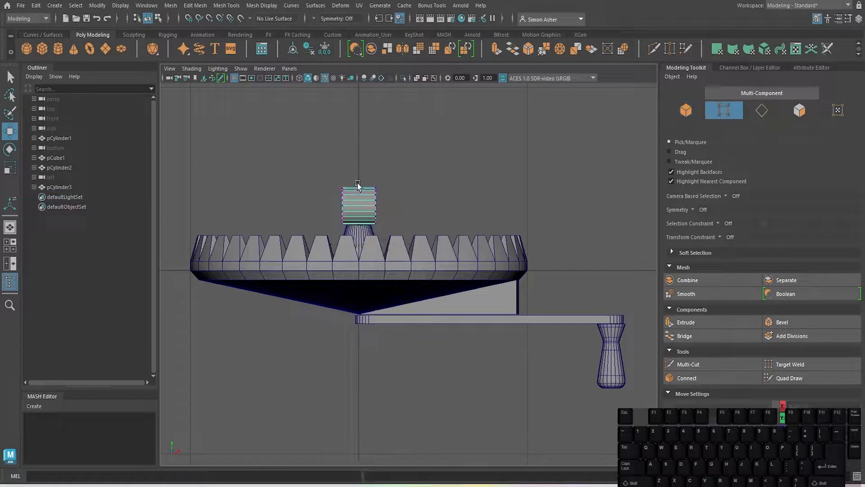
drag(374, 181, 670, 258)
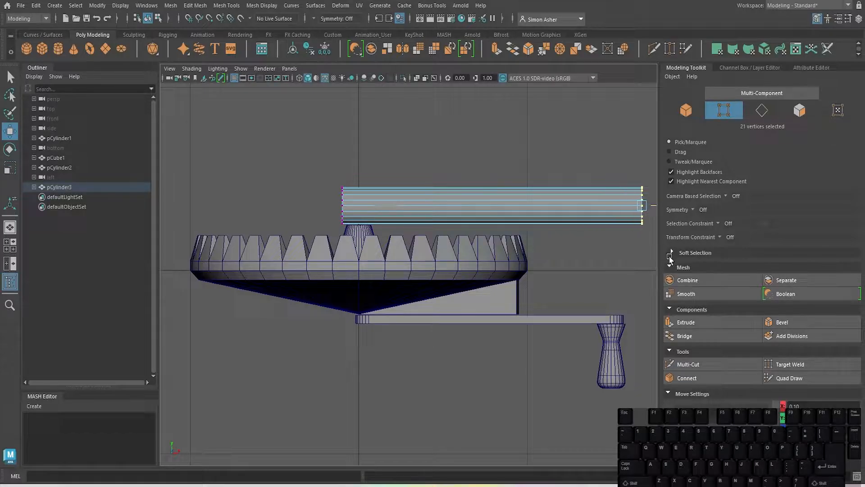
Pull the vertices of the cylinder's opposite end outward until it almost reaches the far rim of the disc.
drag(321, 162, 365, 248)
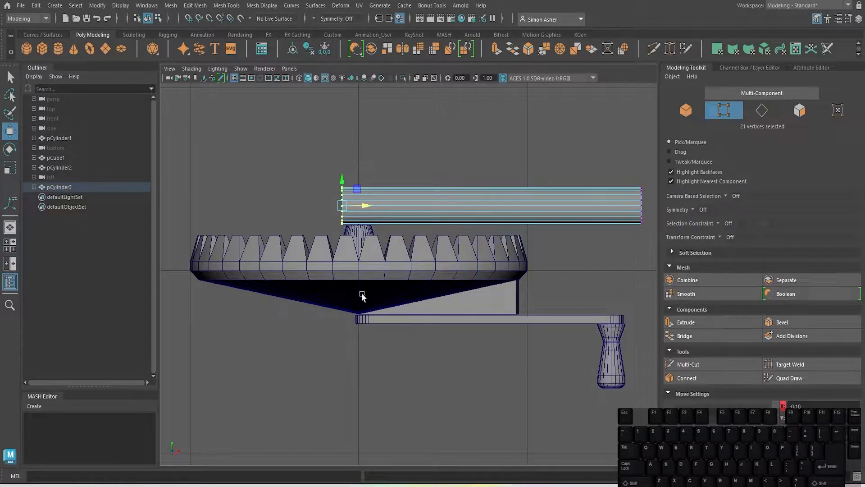
alt+middle_drag(329, 308, 391, 336)
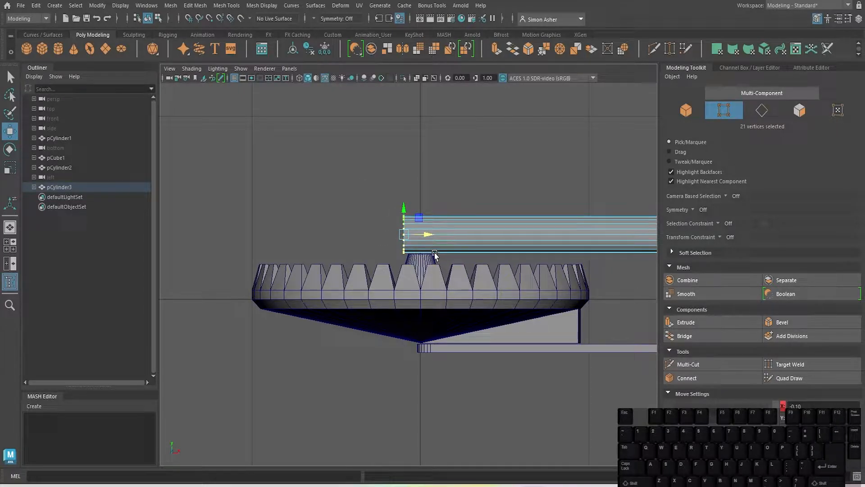
drag(359, 183, 428, 285)
drag(426, 232, 299, 247)
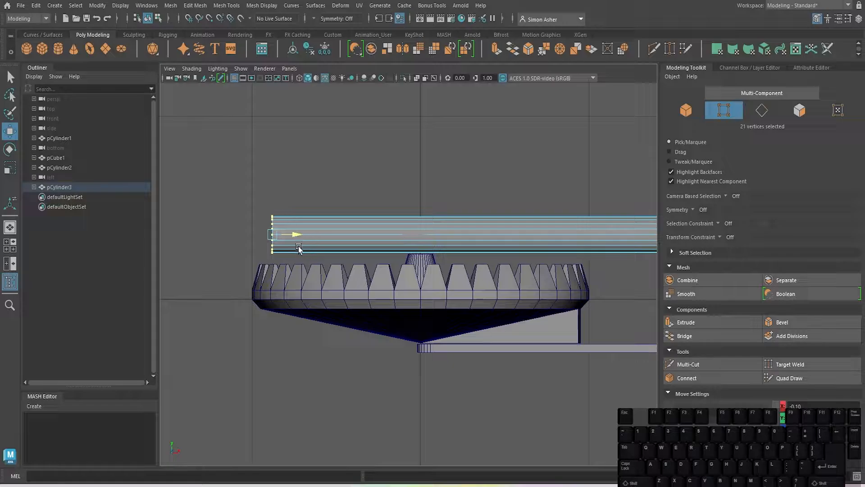
click(348, 174)
Leave vertex editing of the long shaft and return to object selection in the perspective view.
scroll(352, 171, down, 6)
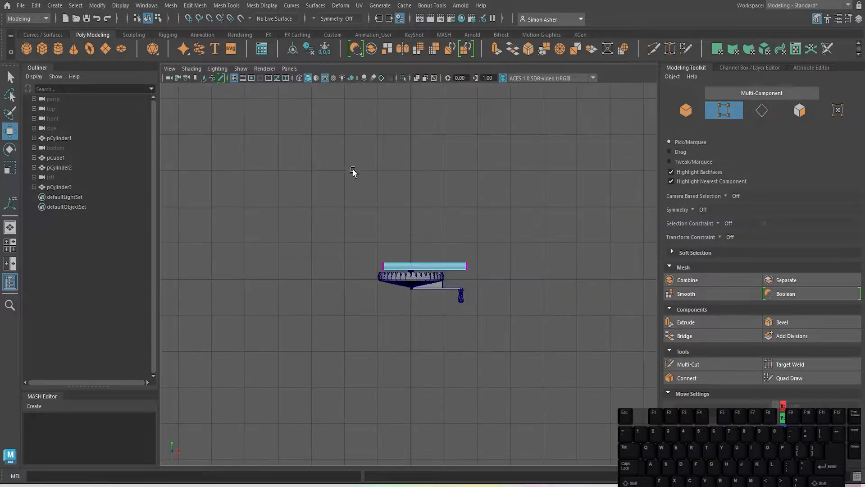
key(space)
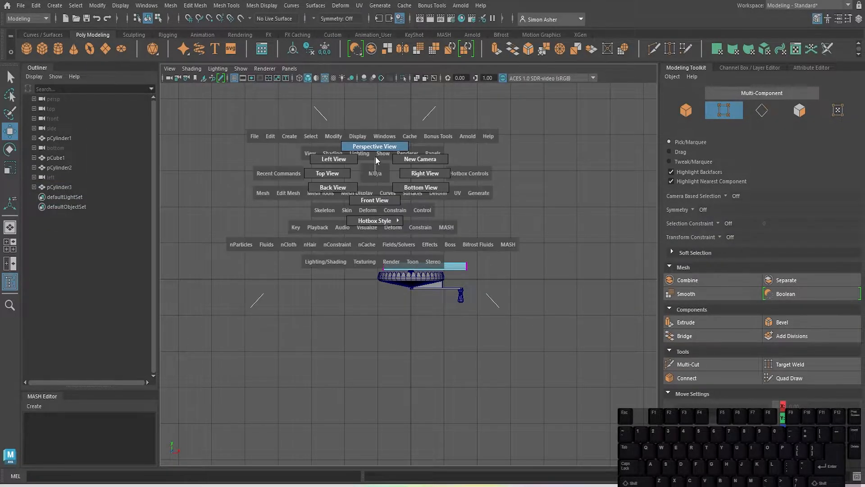
drag(376, 157, 332, 171)
right_drag(476, 204, 493, 225)
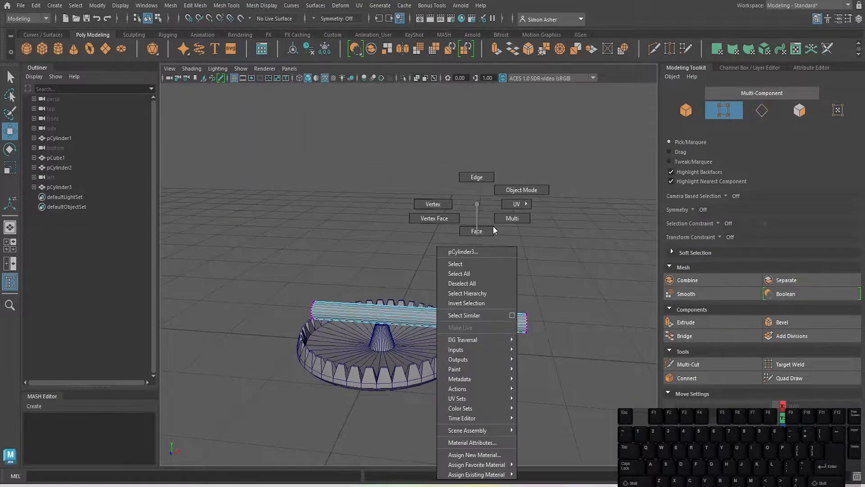
right_drag(518, 197, 518, 196)
click(518, 196)
alt+middle_drag(507, 231, 469, 200)
scroll(469, 200, up, 4)
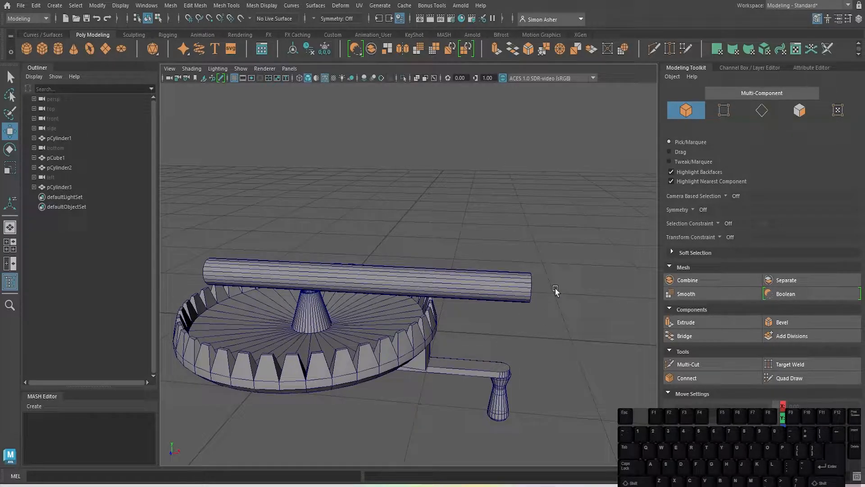
Create a new polygon cylinder and rotate it 90° in the front view so its axis runs parallel to the shaft.
click(67, 53)
key(ctrl+z)
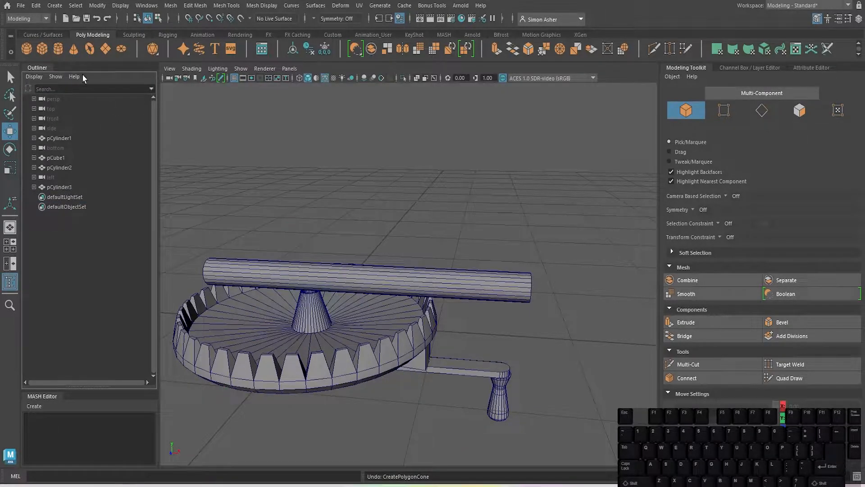
click(57, 51)
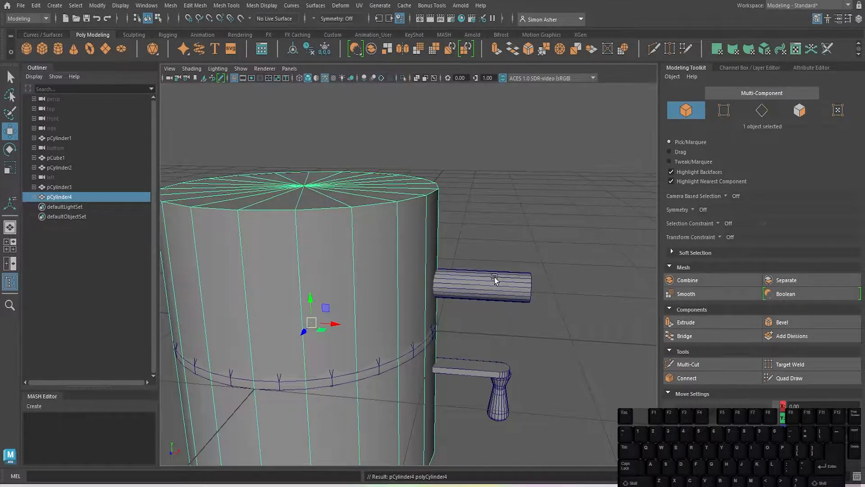
key(space)
drag(493, 220, 492, 242)
scroll(435, 266, up, 8)
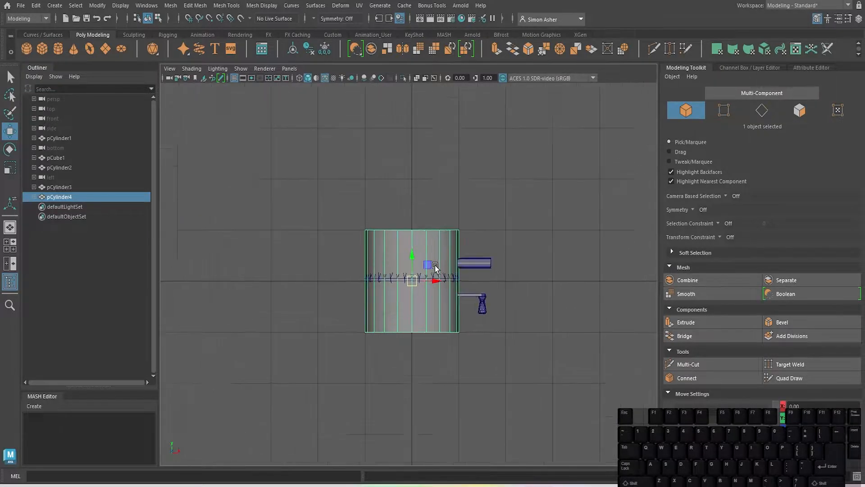
key(e)
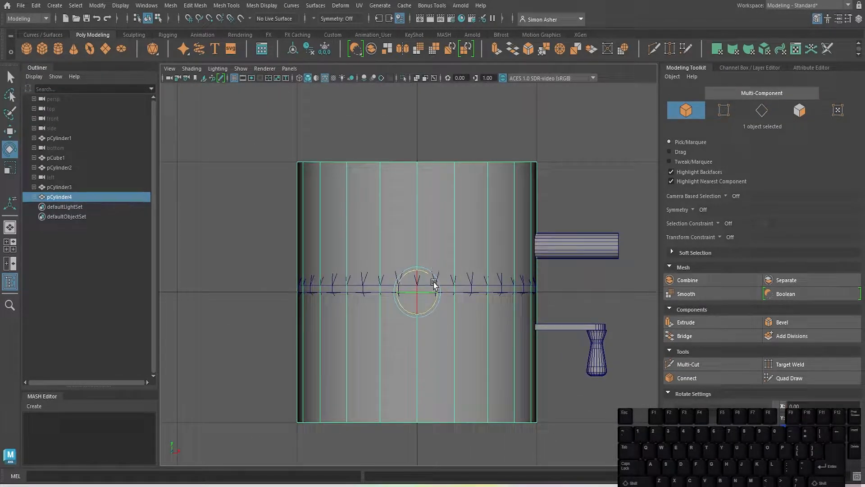
drag(430, 275, 453, 328)
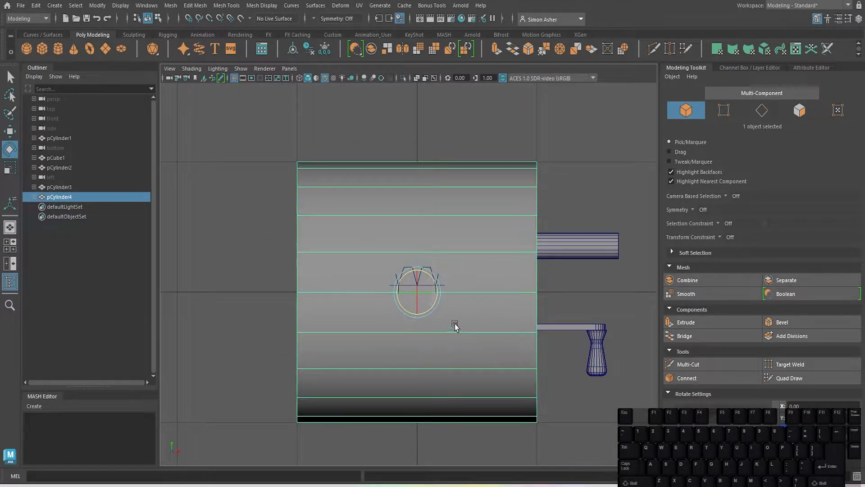
Move the new cylinder sideways and up until it stands clear beyond the shaft's crank-side end, level with the shaft.
key(w)
alt+middle_drag(526, 324, 482, 328)
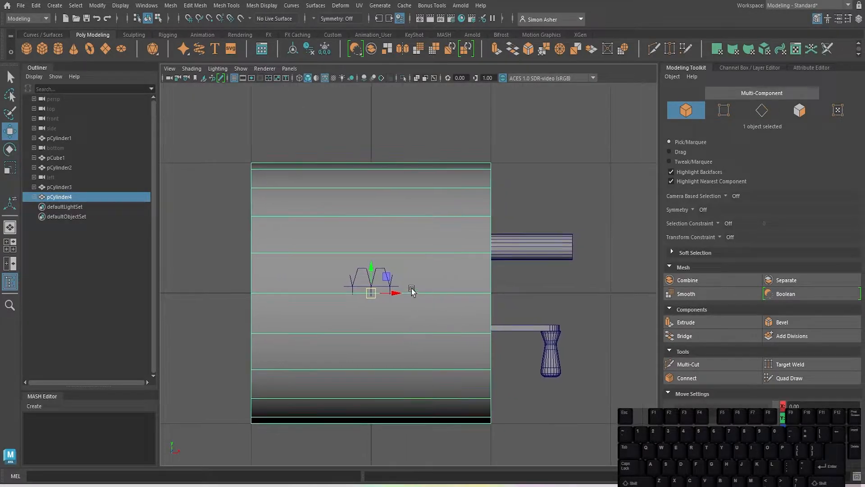
drag(387, 276, 620, 228)
alt+middle_drag(620, 228, 437, 248)
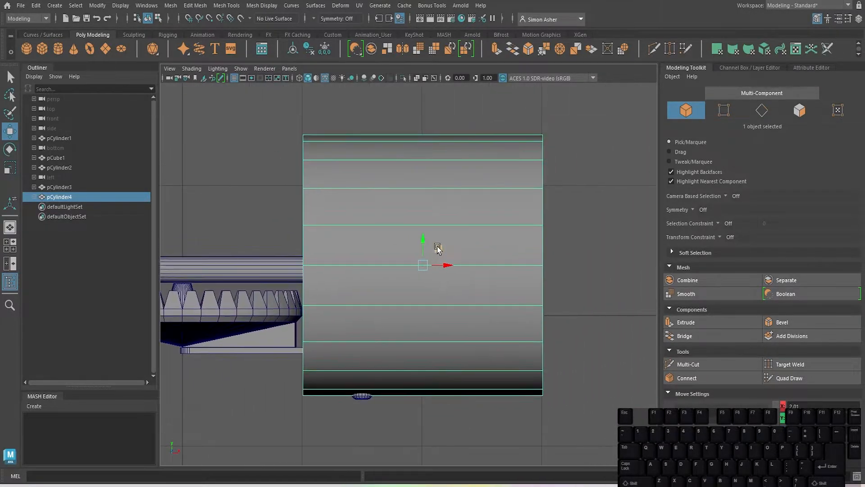
drag(437, 247, 533, 246)
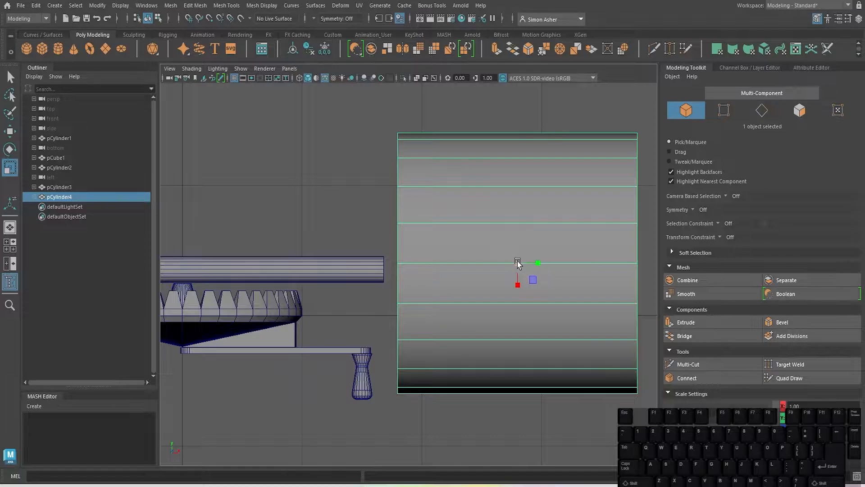
Scale the new cylinder down uniformly until slightly thicker than the shaft, and bring it against the shaft's crank-side end.
drag(518, 262, 337, 329)
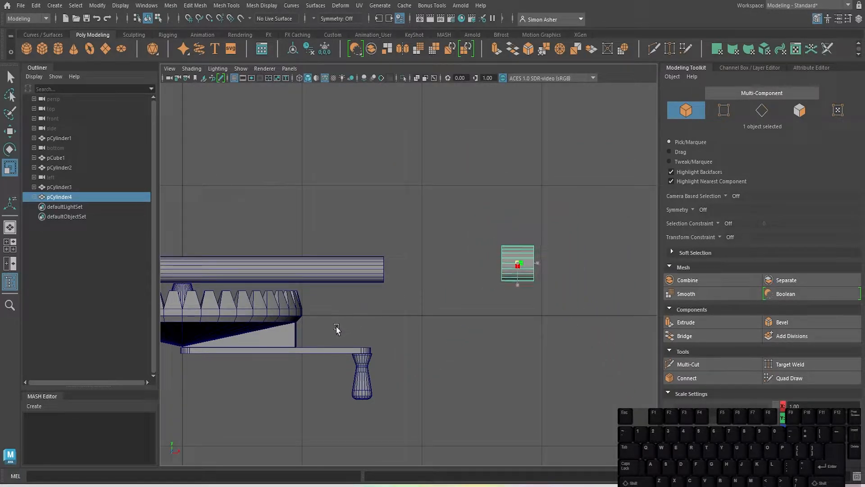
key(w)
scroll(564, 262, up, 4)
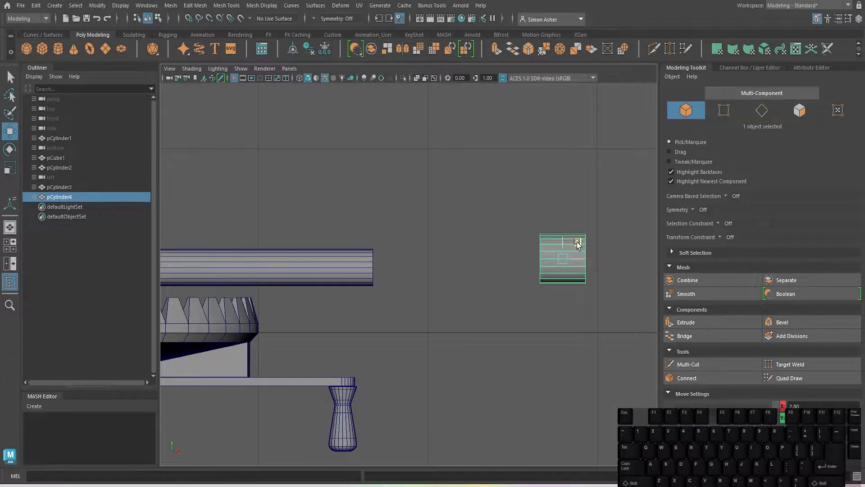
drag(577, 244, 411, 253)
Centre the small cylinder on the shaft's axis at its crank-side end, using vertex snapping.
key(space)
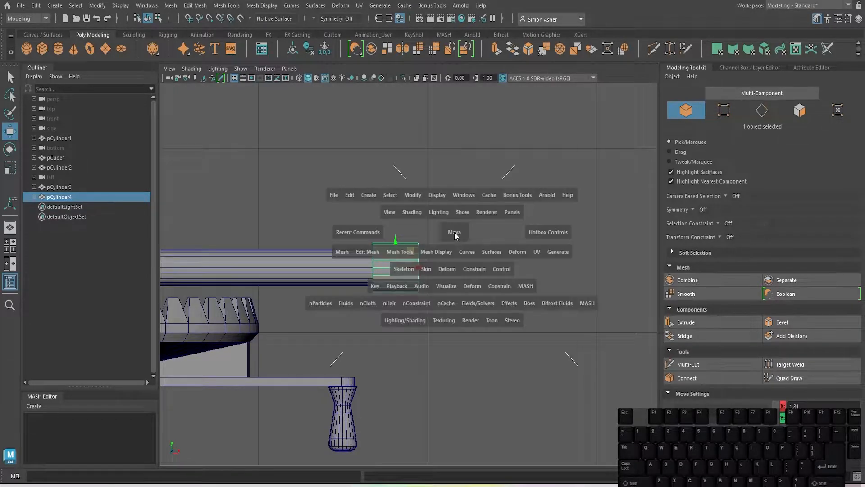
alt+drag(453, 217, 359, 211)
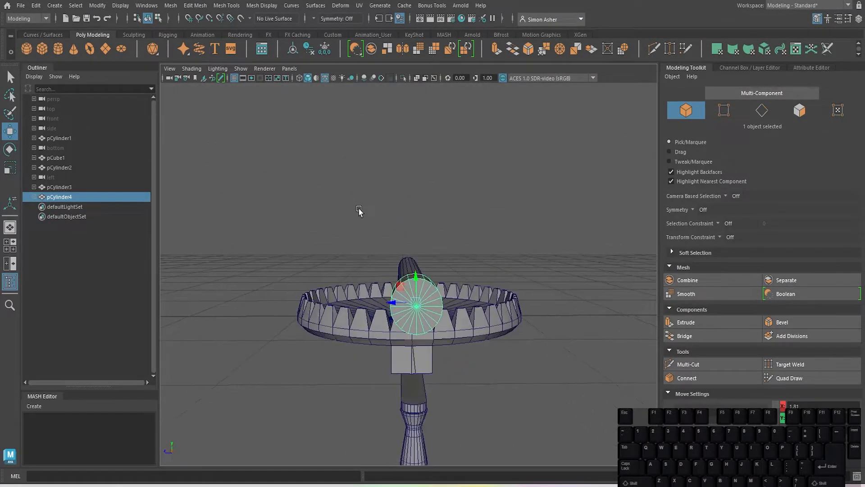
scroll(388, 248, up, 3)
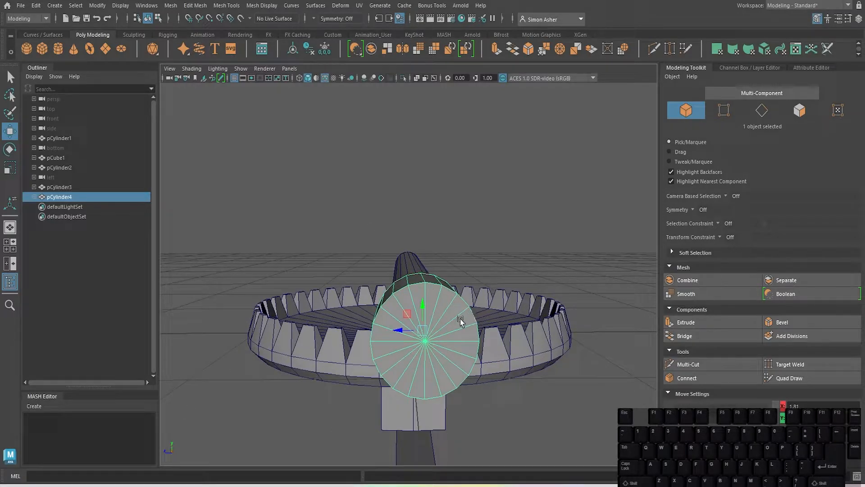
drag(397, 316, 517, 355)
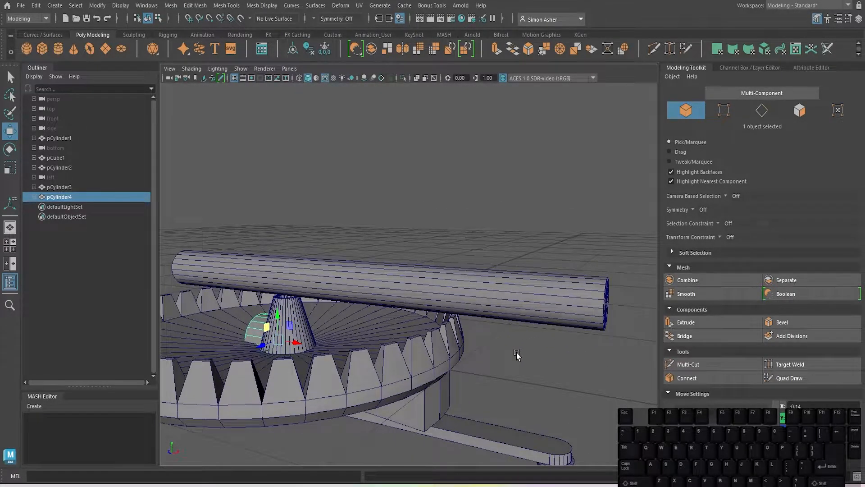
key(v)
drag(290, 329, 483, 337)
key(v)
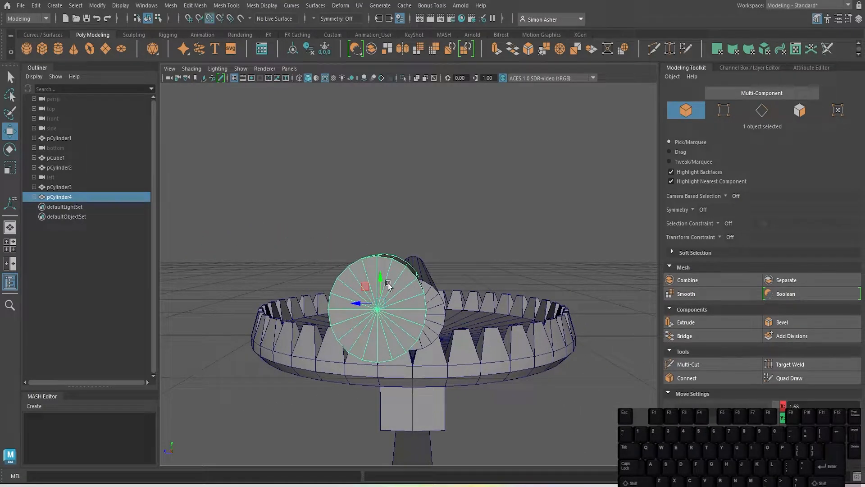
drag(367, 285, 547, 332)
Slide the small cylinder outward along the shaft's axis to about X 1.81 so it caps the shaft's end.
scroll(546, 332, up, 5)
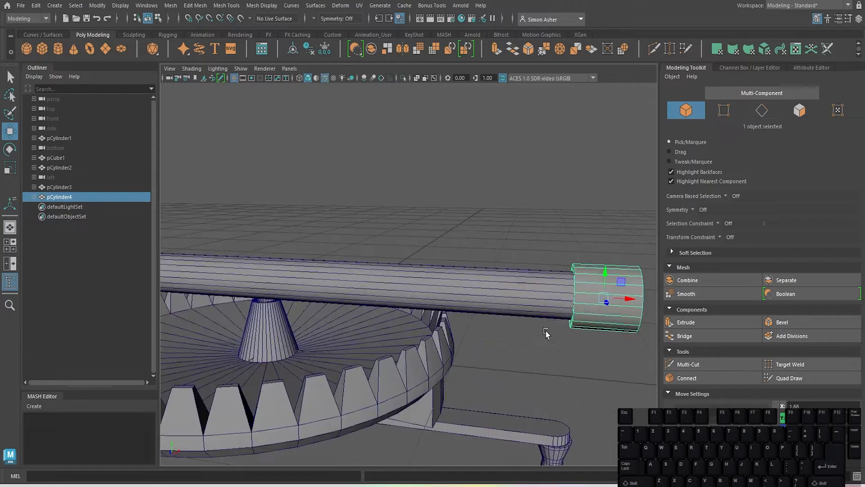
alt+middle_drag(547, 332, 405, 289)
drag(550, 277, 592, 317)
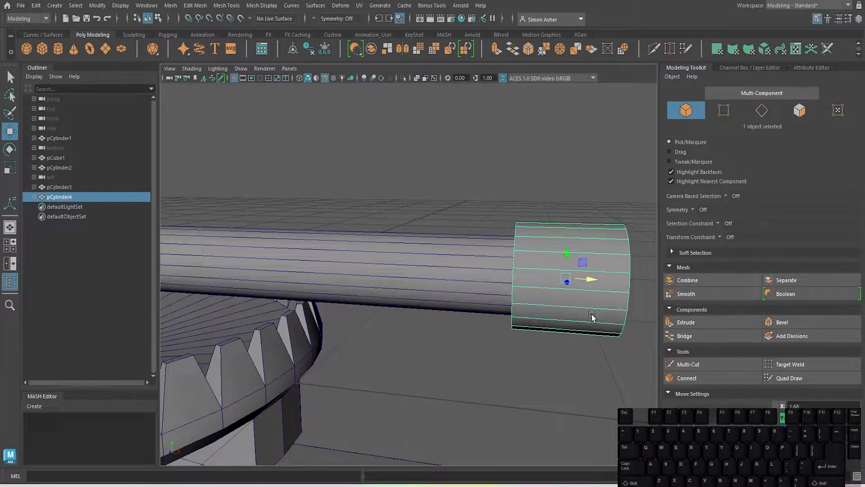
alt+middle_drag(531, 363, 427, 348)
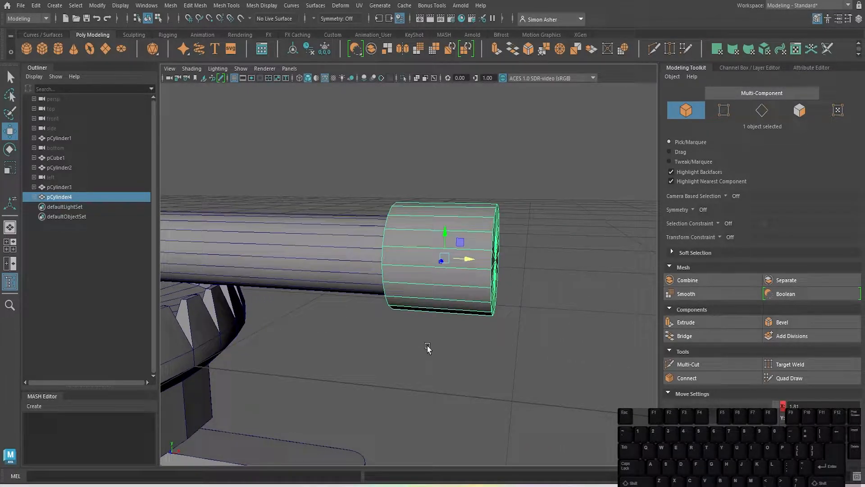
Bevel the rim edge loop of the end cap facing the shaft with fraction 0.5 and 3 segments.
alt+drag(427, 345, 473, 334)
right_drag(403, 184, 396, 149)
double_click(456, 217)
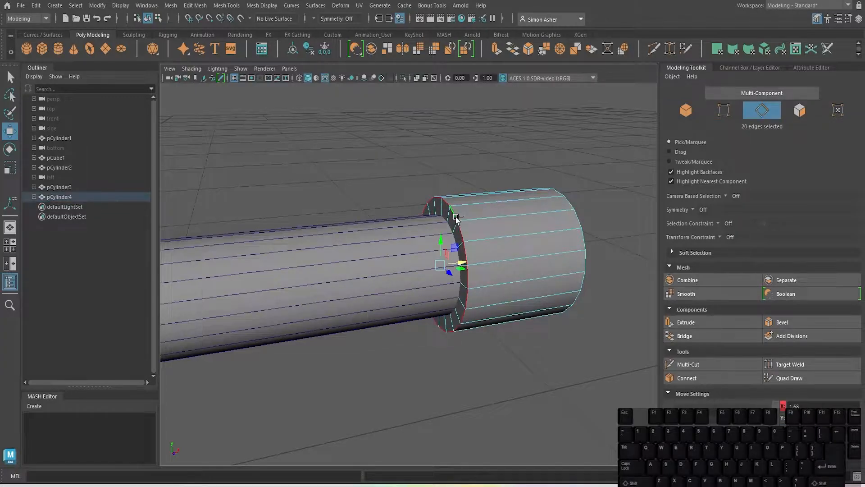
key(ctrl+b)
alt+drag(450, 252, 432, 252)
scroll(452, 206, up, 3)
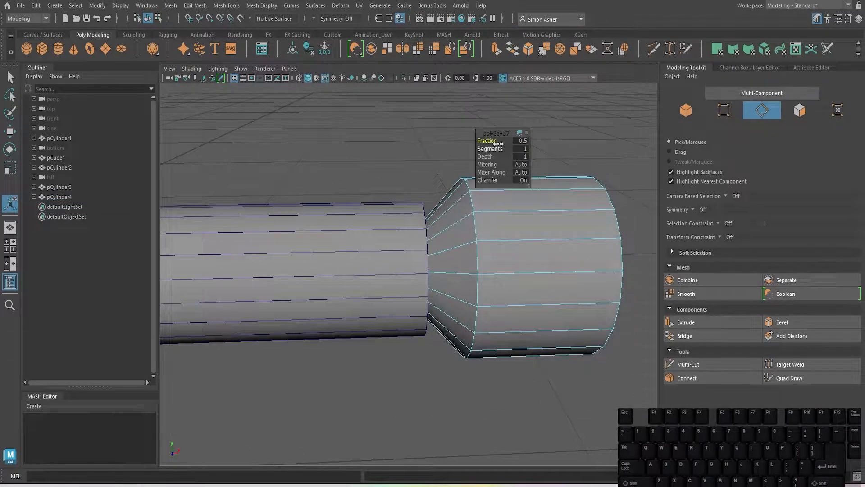
drag(485, 149, 496, 148)
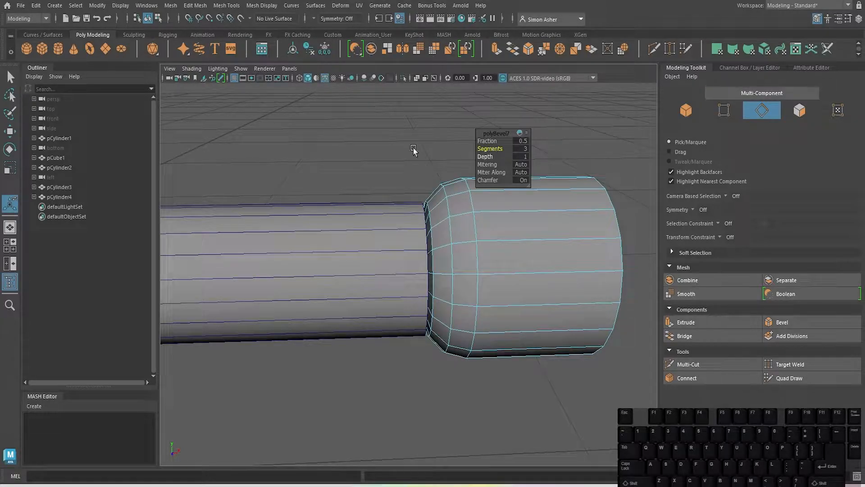
right_drag(400, 140, 412, 129)
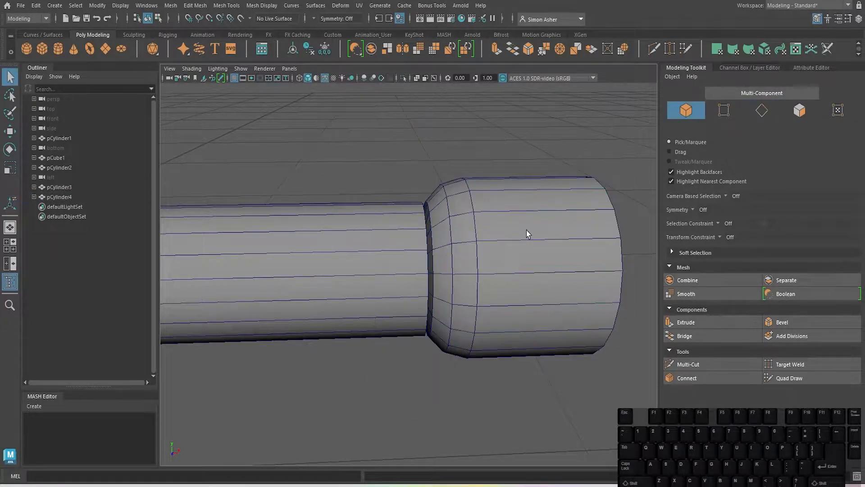
Nudge the end cap slightly inward along the shaft to about X 1.80, closing it against the shaft.
click(526, 234)
key(w)
drag(523, 266, 524, 267)
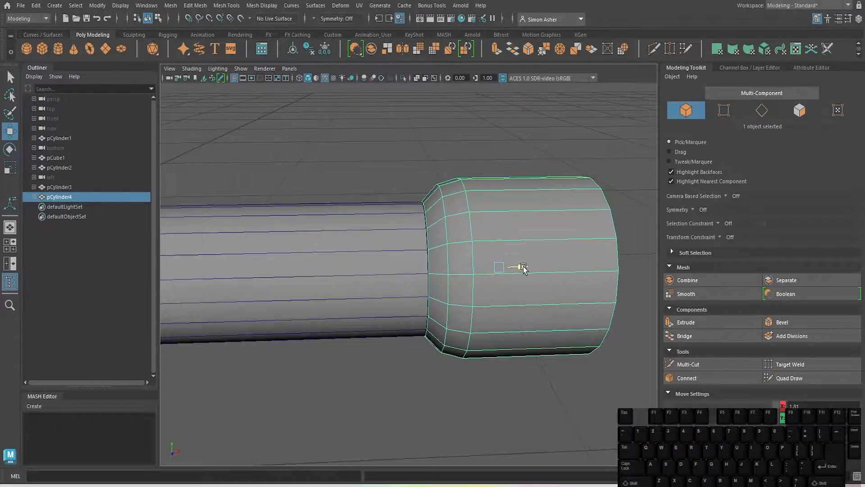
click(325, 170)
alt+drag(325, 170, 310, 159)
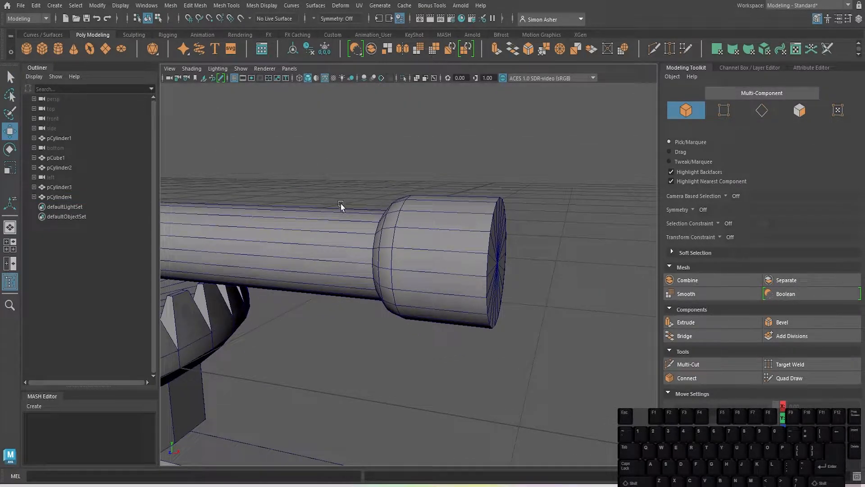
Bevel the end cap's outer rim edge loop with a very small fraction and return to object selection.
right_click(550, 181)
click(474, 199)
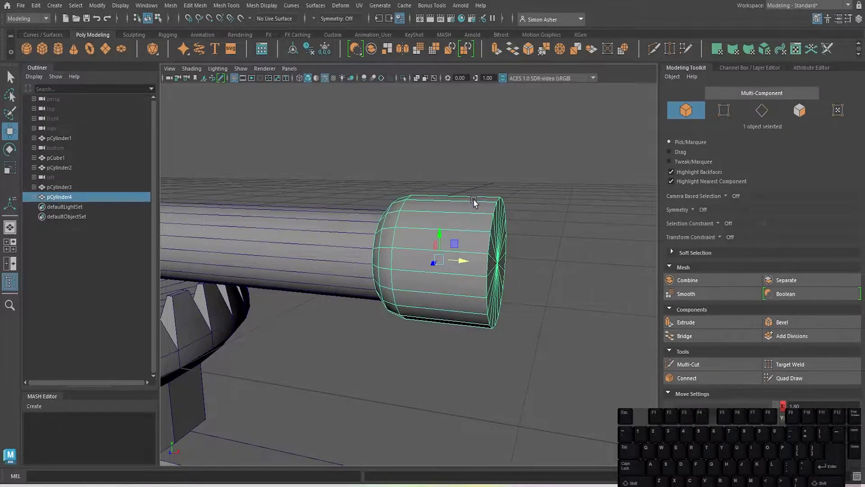
right_drag(474, 199, 474, 179)
alt+drag(474, 179, 449, 207)
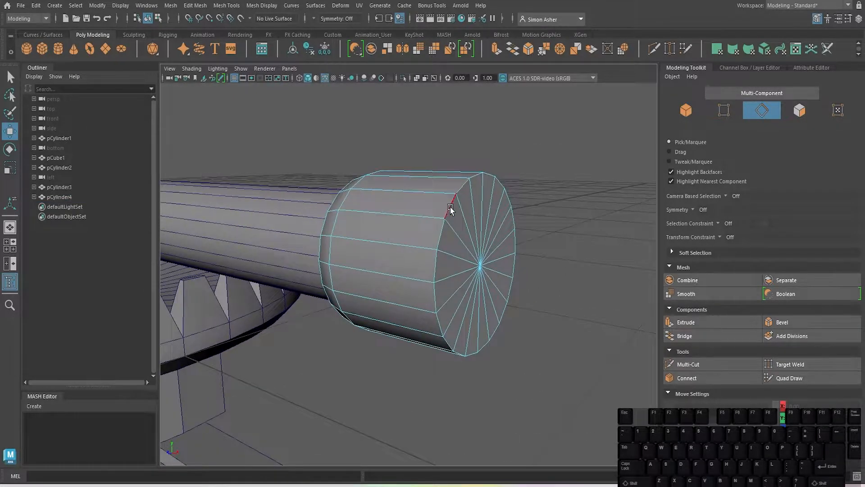
double_click(450, 207)
key(ctrl+b)
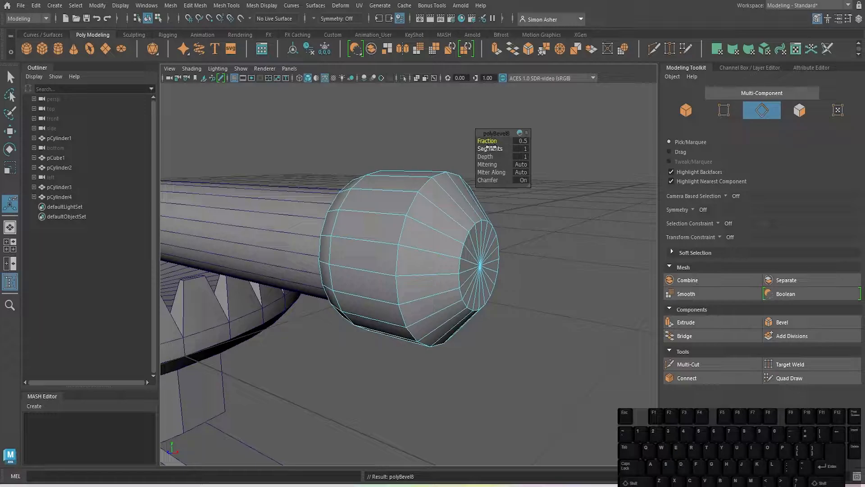
drag(490, 148, 469, 152)
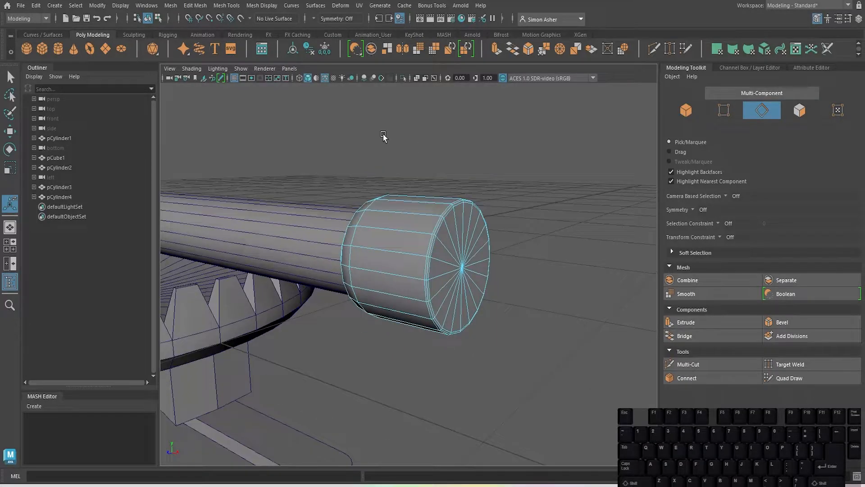
right_drag(383, 137, 392, 127)
Inspect the capped shaft and whole mechanism shaded without wireframe, then restore the wireframe overlay.
alt+drag(392, 132, 320, 93)
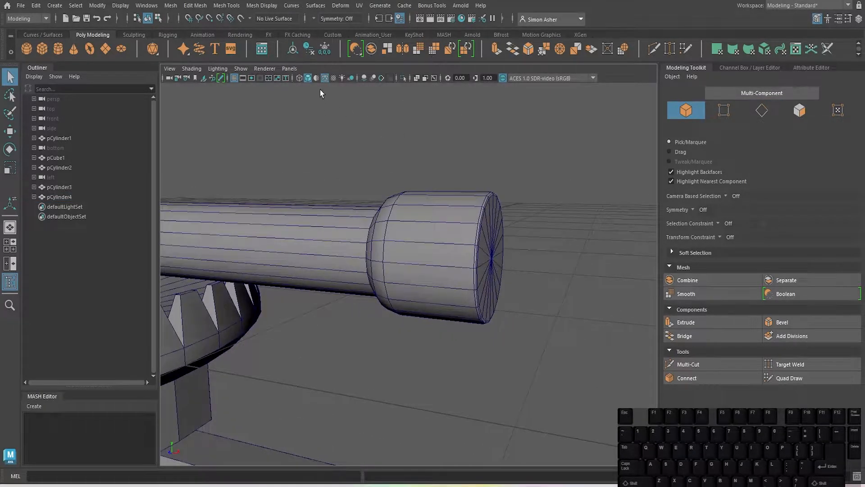
click(325, 79)
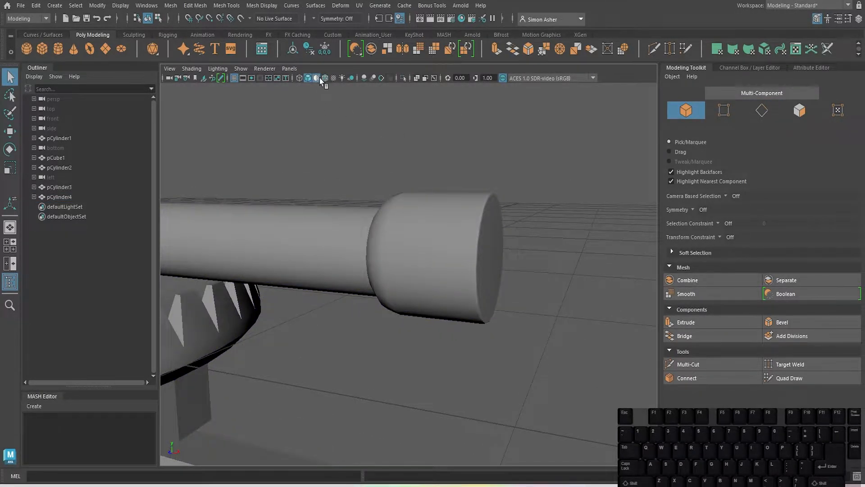
scroll(304, 126, down, 6)
alt+drag(303, 126, 340, 147)
scroll(340, 146, up, 2)
click(324, 78)
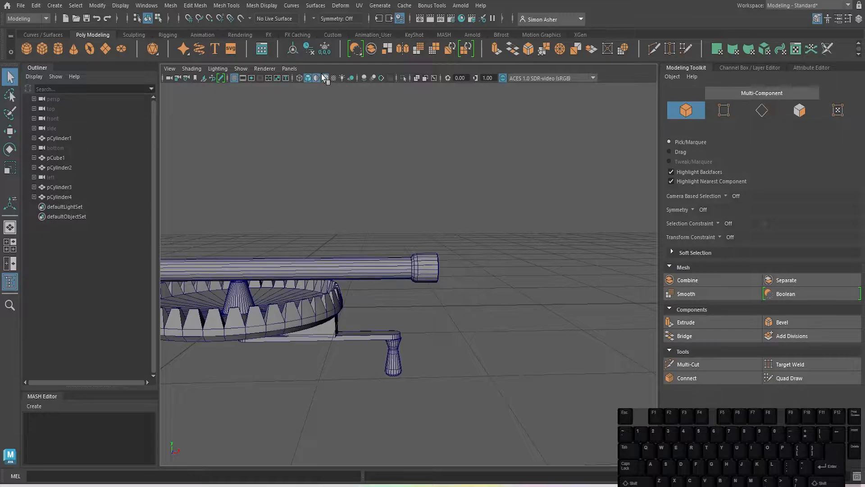
Create a polygon cylinder, rotate it to lie parallel to the shaft, and place it beyond the end cap at about X 3.06.
click(54, 48)
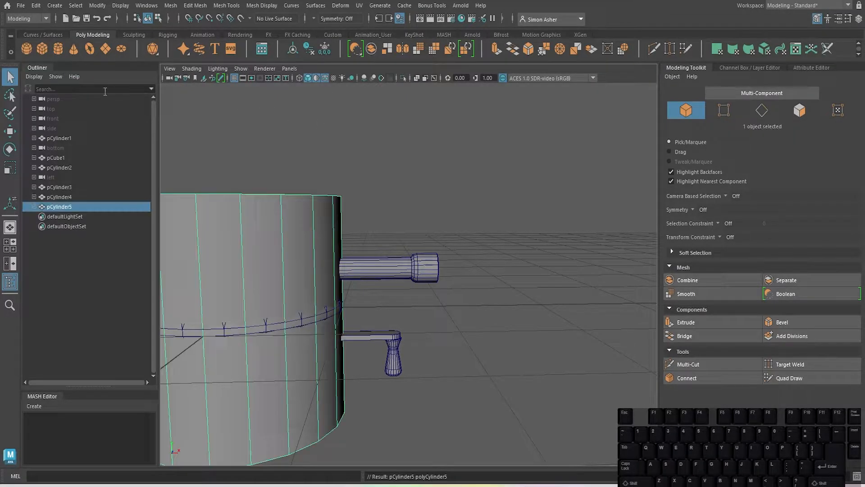
click(489, 190)
key(space)
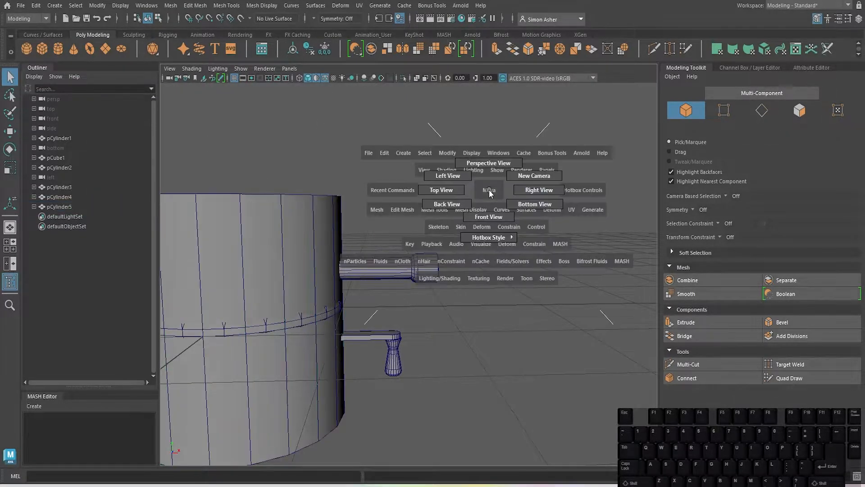
drag(489, 190, 489, 225)
scroll(409, 260, down, 10)
click(364, 253)
scroll(364, 253, up, 5)
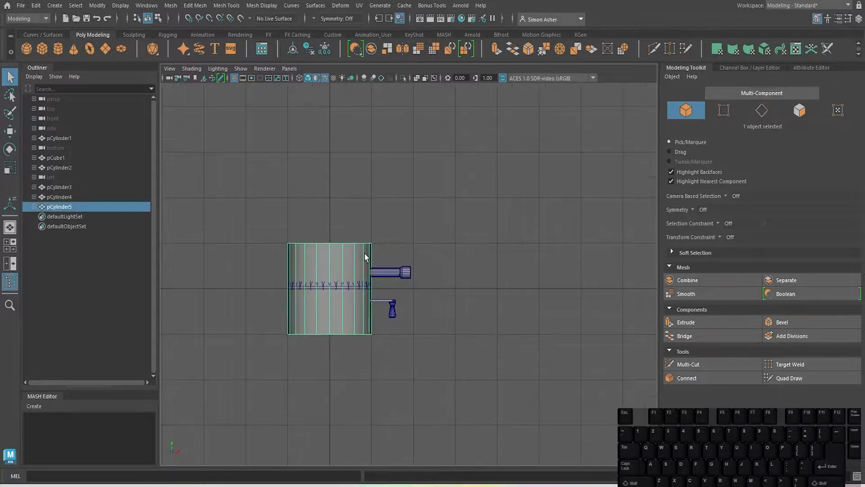
key(e)
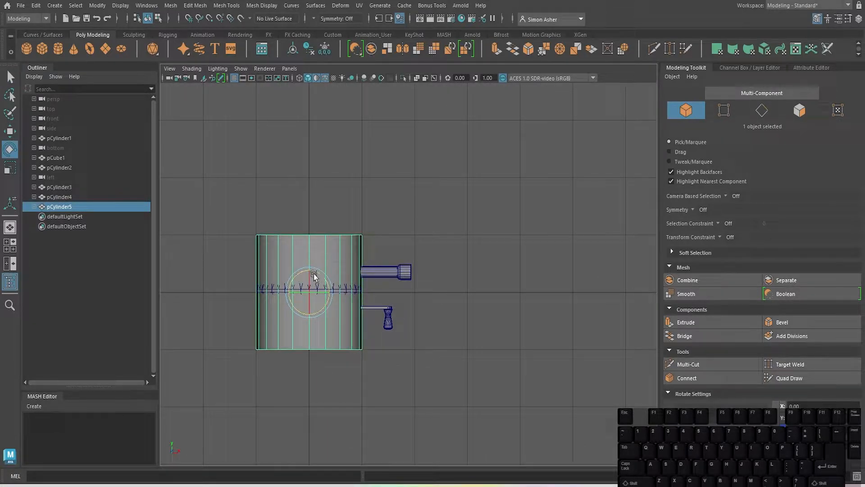
drag(328, 275, 496, 324)
key(ctrl+z)
key(w)
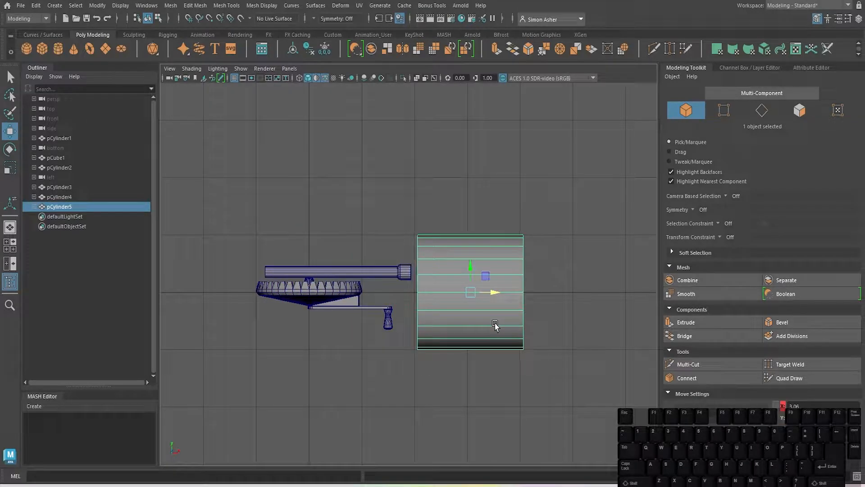
Scale the new cylinder down uniformly to slightly larger than the end cap's diameter and place it against the cap at about X 2.16.
scroll(496, 323, up, 5)
key(r)
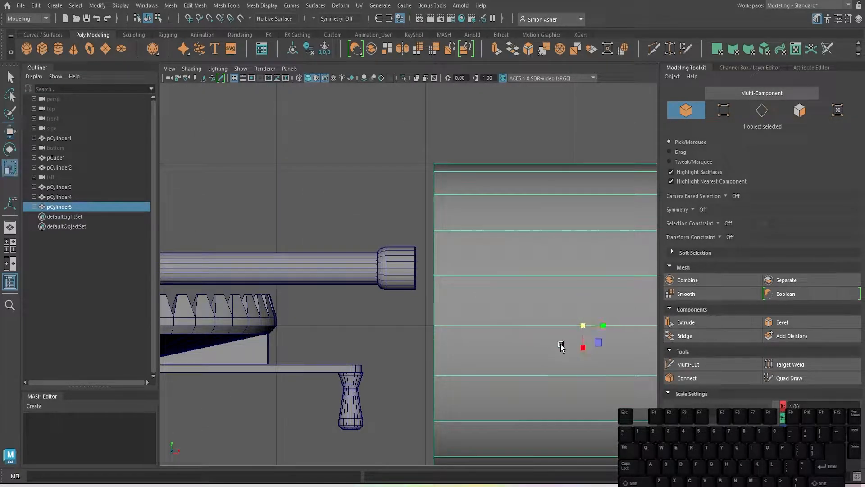
drag(586, 327, 428, 388)
key(w)
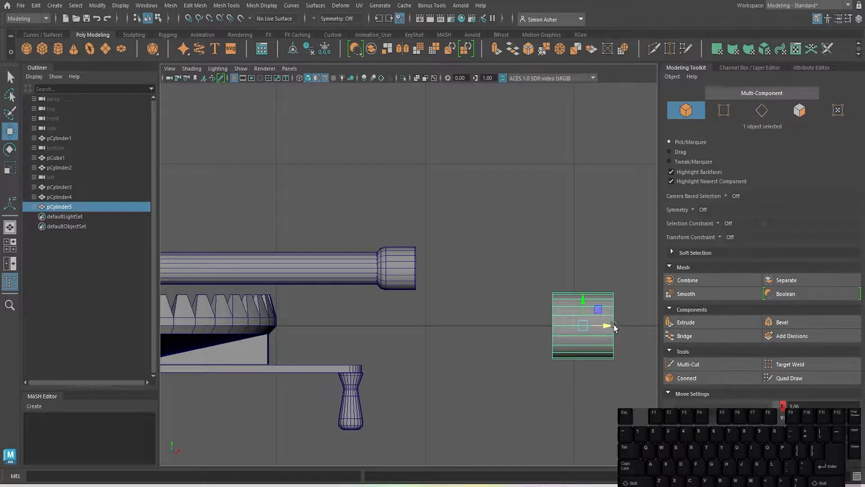
drag(598, 309, 464, 256)
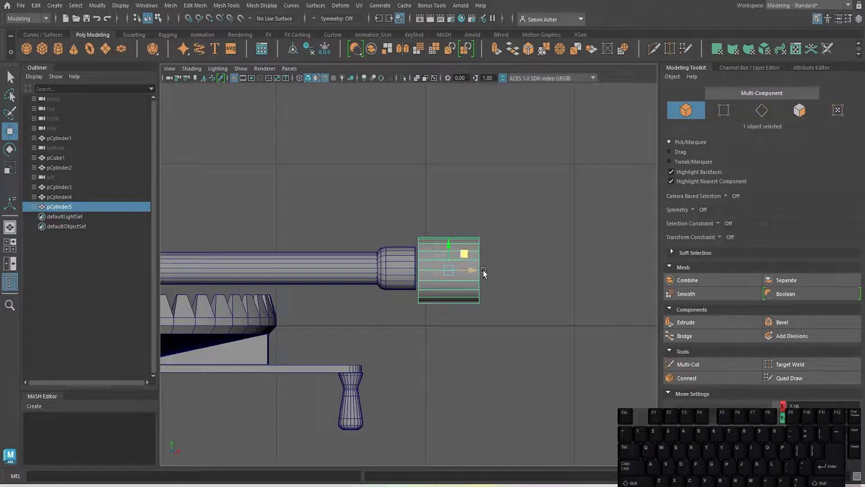
Check the small cylinder's alignment with the shaft's end cap from perspective and front views.
scroll(500, 276, up, 1)
alt+shift+drag(580, 285, 566, 321)
scroll(570, 320, down, 6)
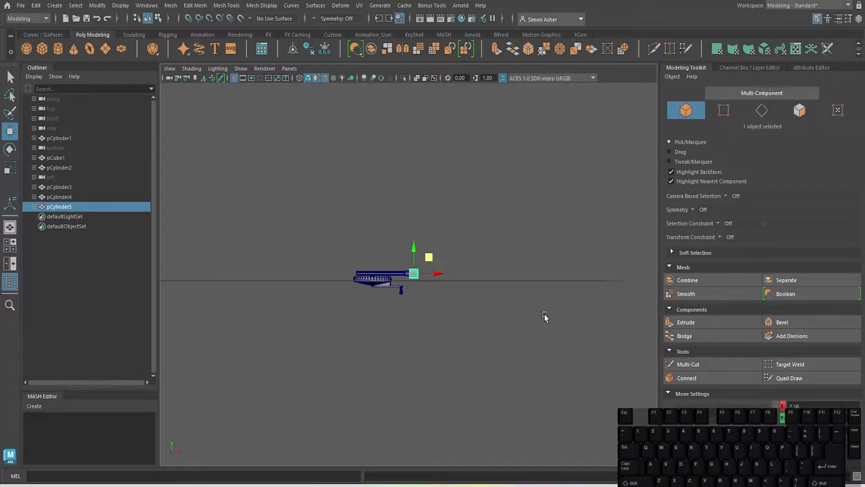
scroll(471, 293, up, 2)
scroll(470, 293, up, 6)
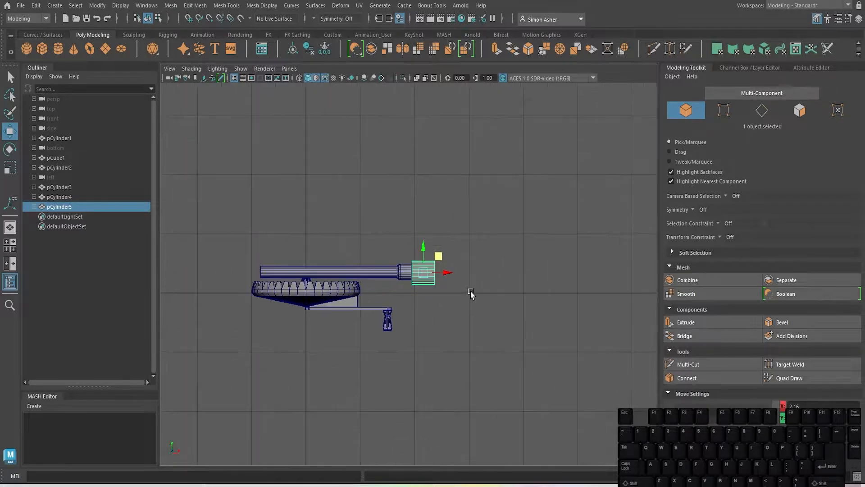
key(space)
drag(477, 292, 478, 254)
scroll(479, 253, up, 7)
key(space)
click(435, 156)
drag(435, 158, 434, 183)
scroll(459, 286, up, 3)
scroll(459, 287, up, 2)
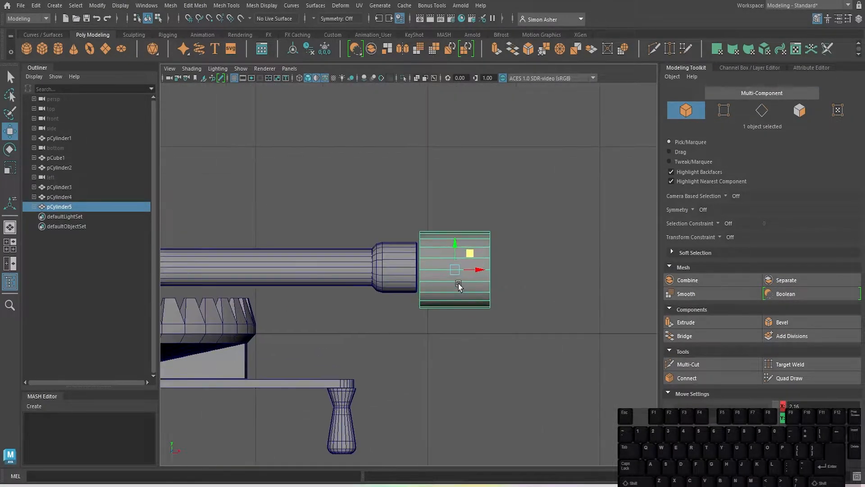
Stretch the small cylinder into a long handle by moving its outer end vertices along the shaft axis to about X 3.48.
right_drag(425, 234, 380, 204)
drag(470, 213, 544, 356)
alt+middle_drag(543, 356, 469, 351)
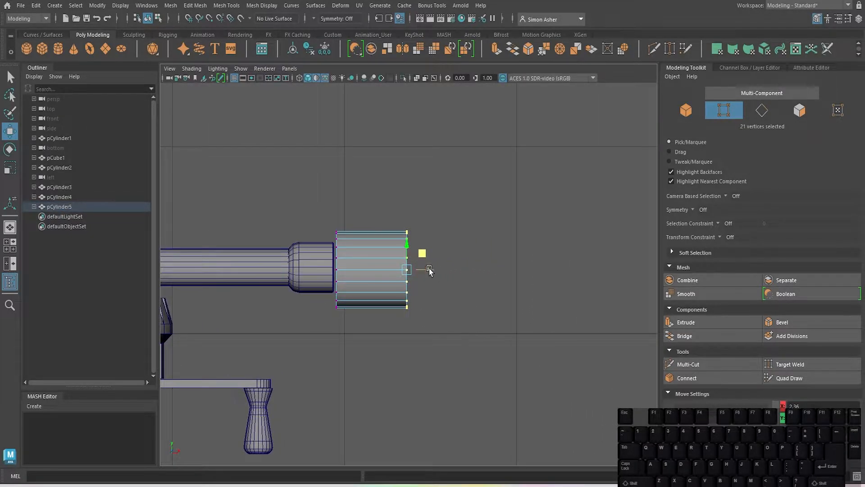
drag(428, 270, 623, 294)
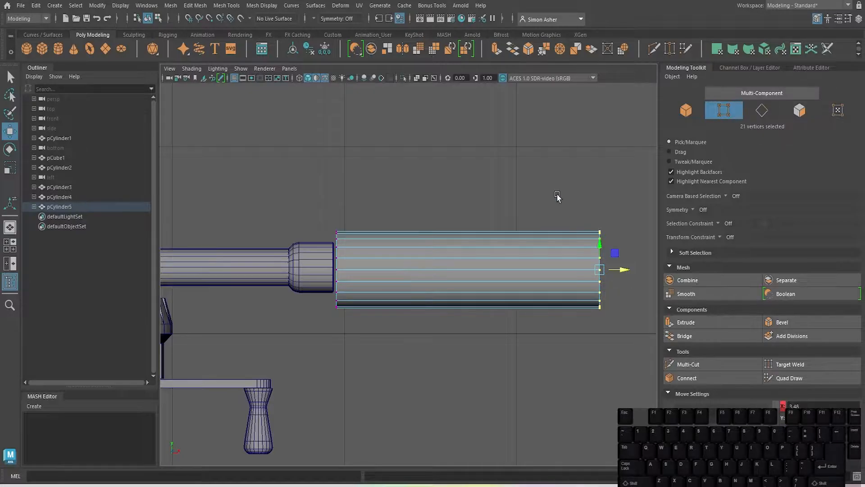
Scale up the handle's outer end edge loop to flare it, and bevel that loop with fraction 0.5 and 4 segments.
right_click(514, 164)
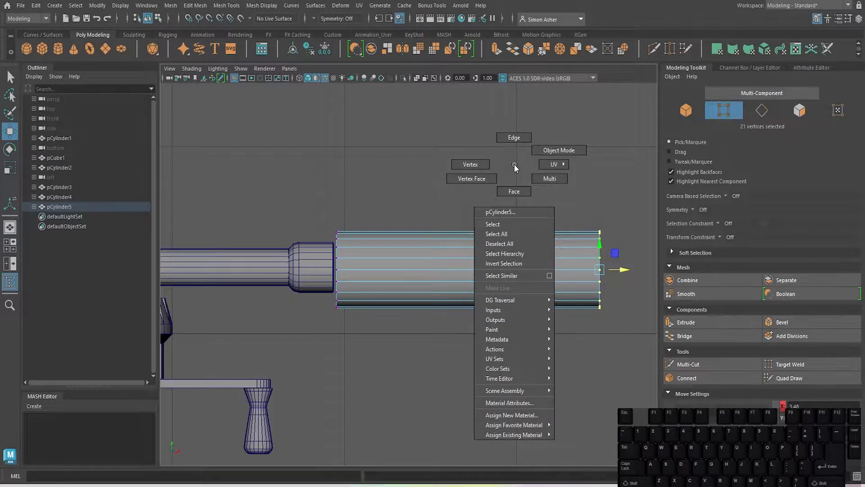
right_drag(539, 200, 530, 176)
scroll(519, 230, up, 3)
double_click(609, 272)
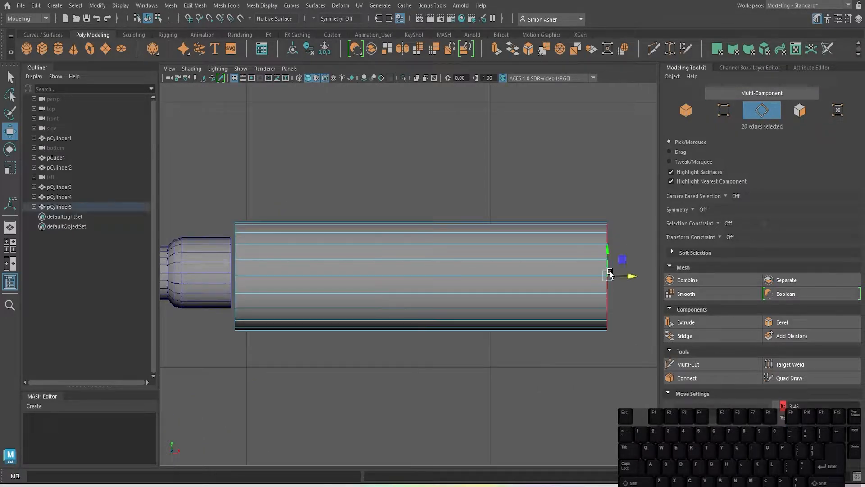
key(r)
drag(607, 276, 657, 282)
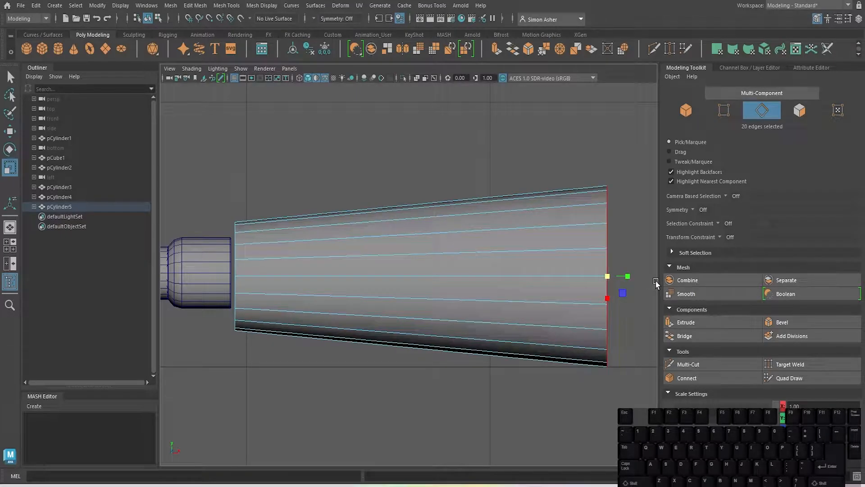
key(ctrl+b)
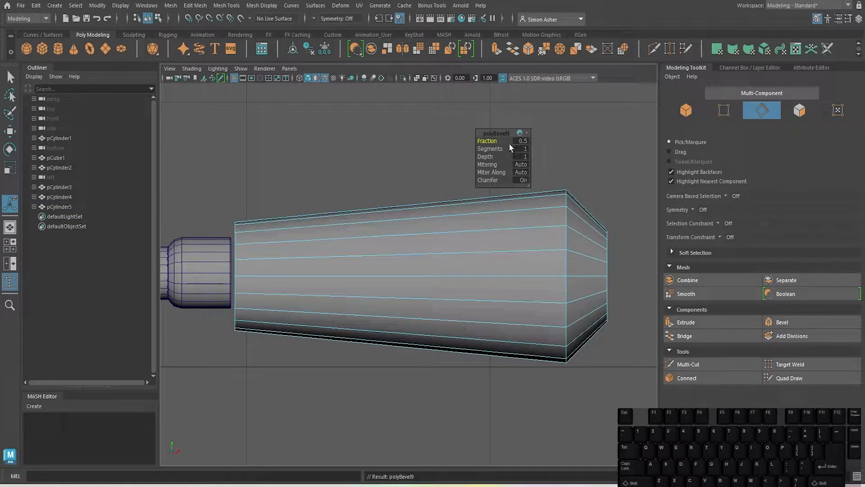
drag(492, 148, 507, 150)
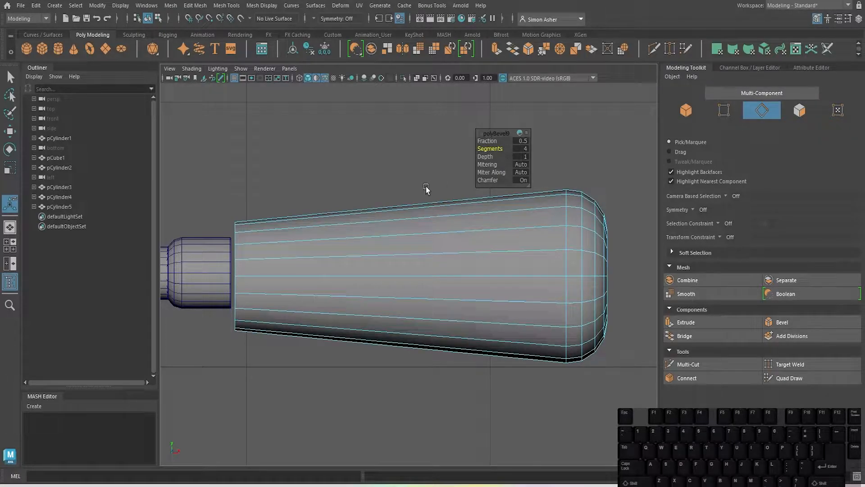
Insert an edge loop about a fifth of the way along the handle from the shaft side and scale it inward into a waist.
click(689, 363)
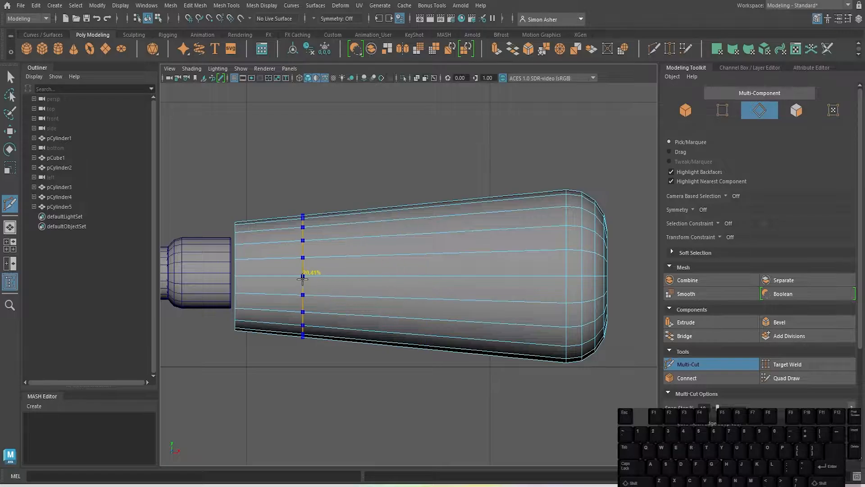
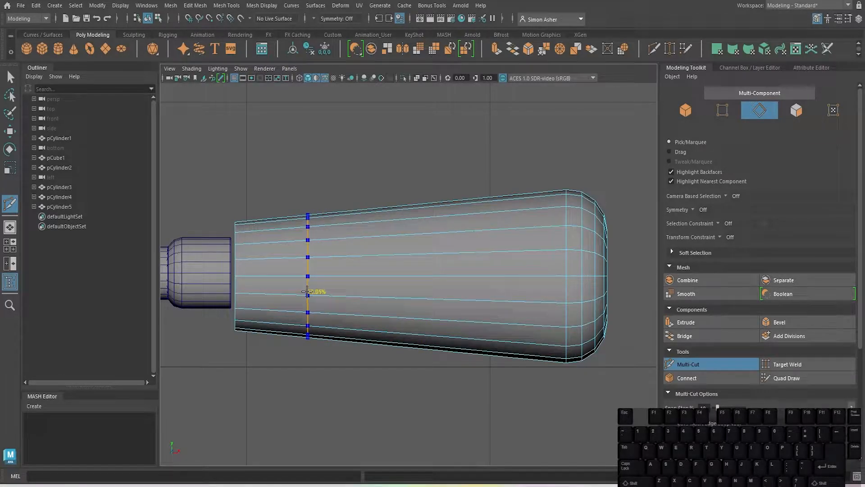
ctrl+click(308, 288)
key(r)
double_click(305, 231)
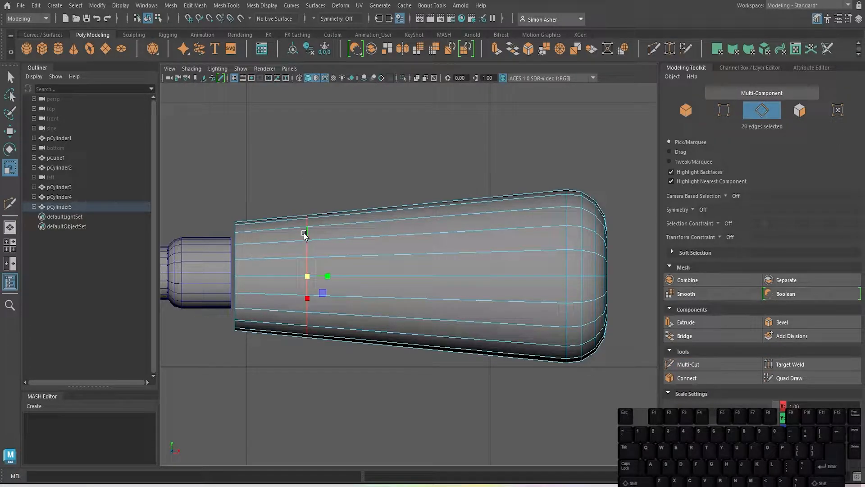
drag(308, 279, 279, 294)
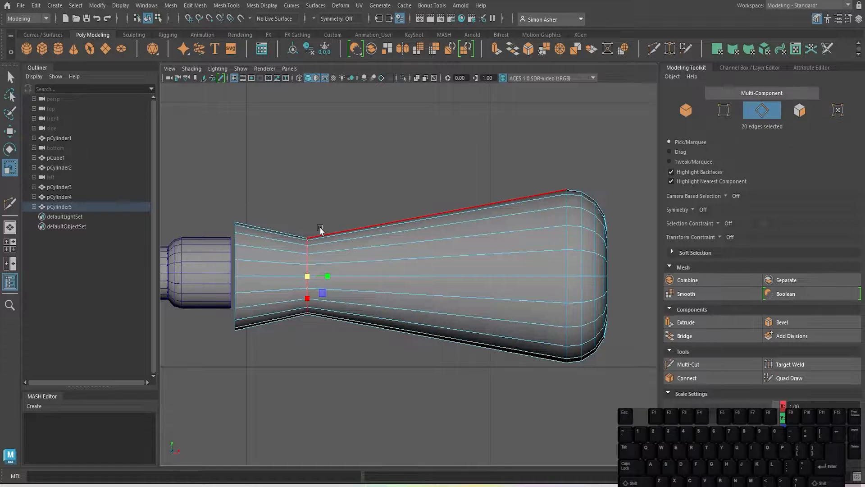
Bevel the handle's waist edge loop with fraction 0.1 and 3 segments.
key(ctrl+b)
mouse_move(490, 149)
mouse_down()
mouse_move(488, 139)
mouse_move(490, 149)
mouse_up()
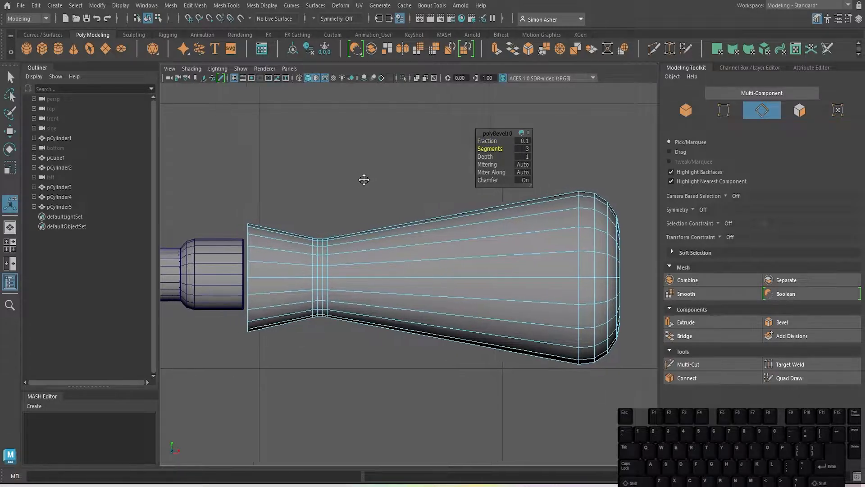
Bevel the handle's rim edge loop facing the end cap with fraction 0.13 and 2 segments.
scroll(363, 178, up, 5)
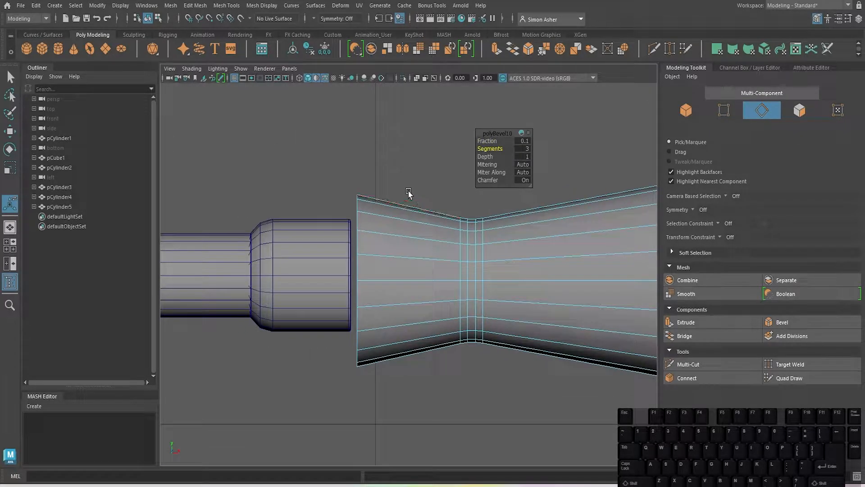
scroll(398, 219, up, 1)
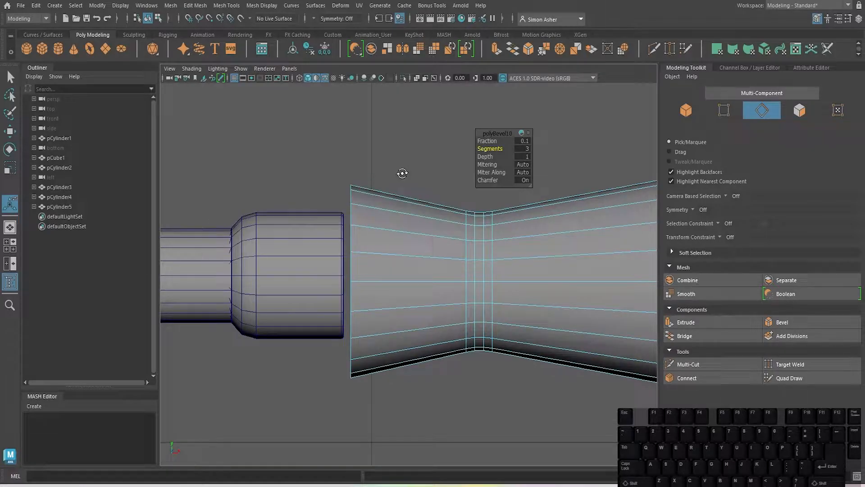
alt+drag(402, 174, 413, 188)
key(space)
scroll(405, 192, up, 5)
alt+middle_drag(413, 188, 308, 171)
scroll(308, 171, up, 3)
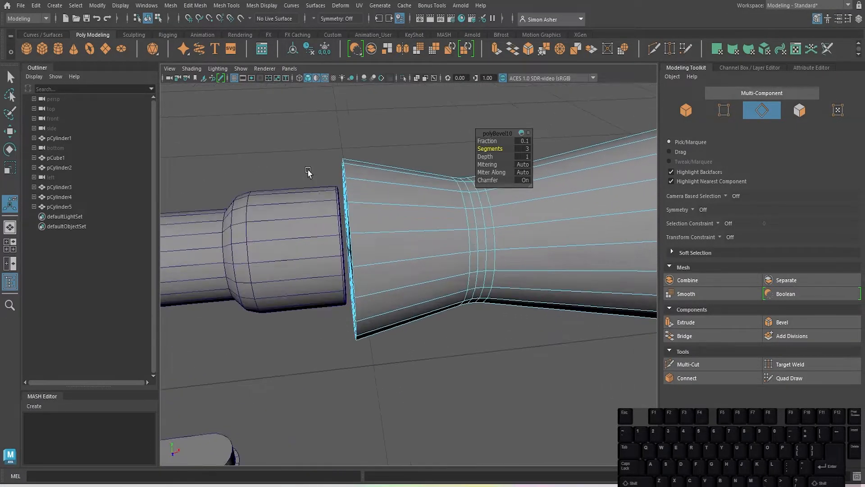
alt+drag(309, 170, 329, 166)
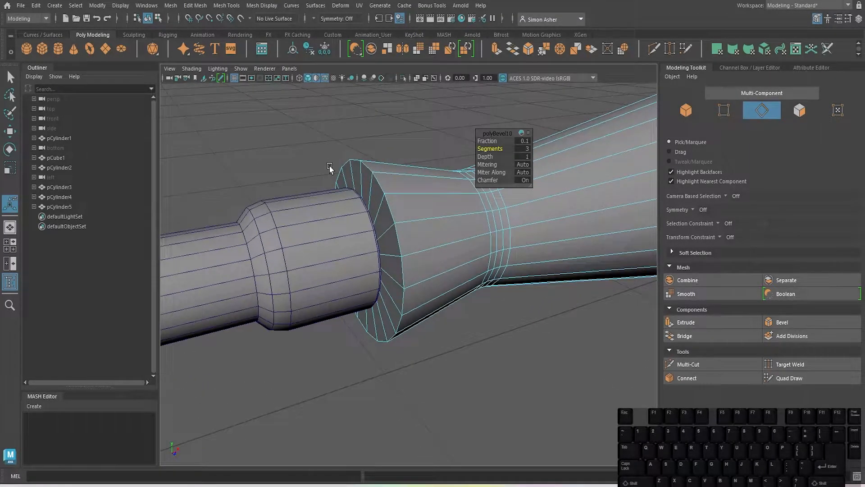
double_click(388, 207)
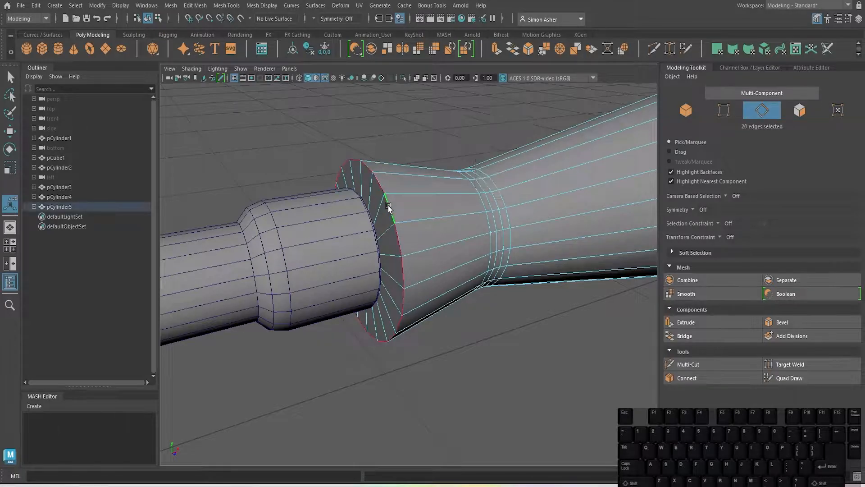
key(ctrl+b)
alt+drag(388, 230, 388, 231)
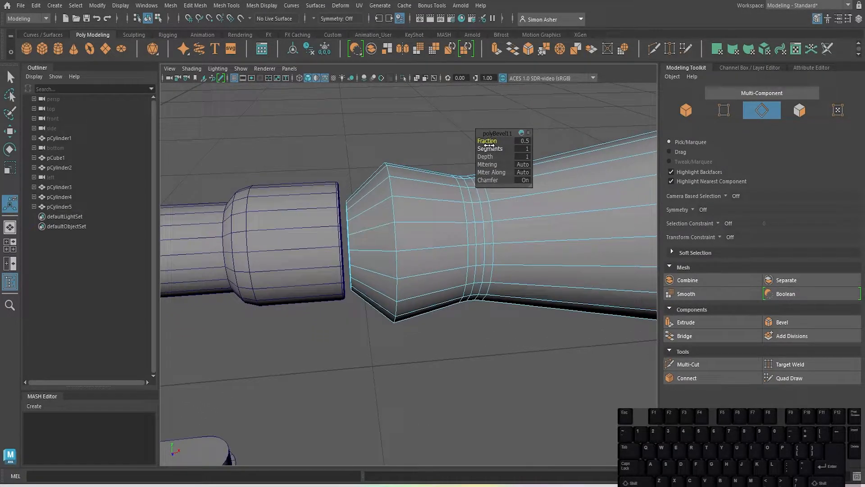
drag(489, 149, 469, 155)
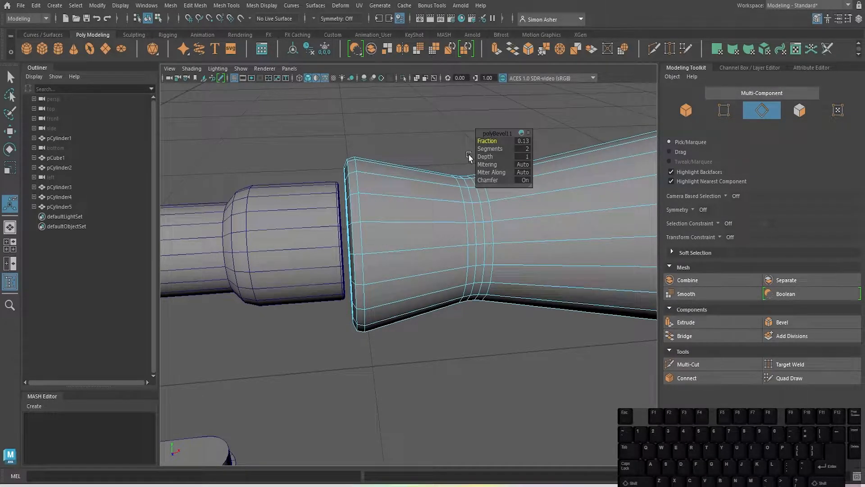
Preview the handle smoothed, restore its unsmoothed display, and insert a supporting edge loop just behind the rim facing the end cap.
key(3)
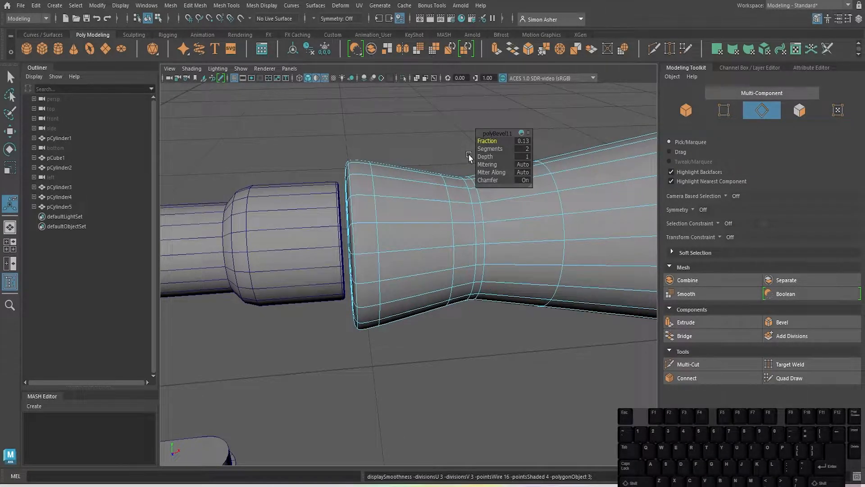
click(402, 145)
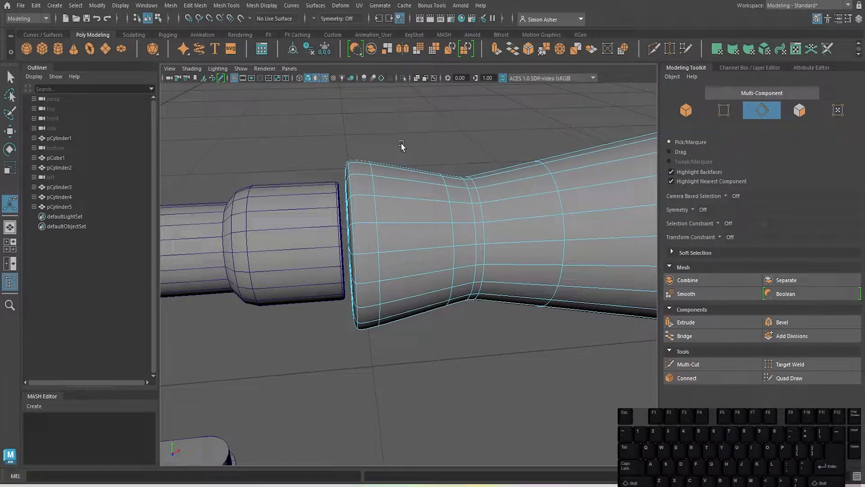
key(1)
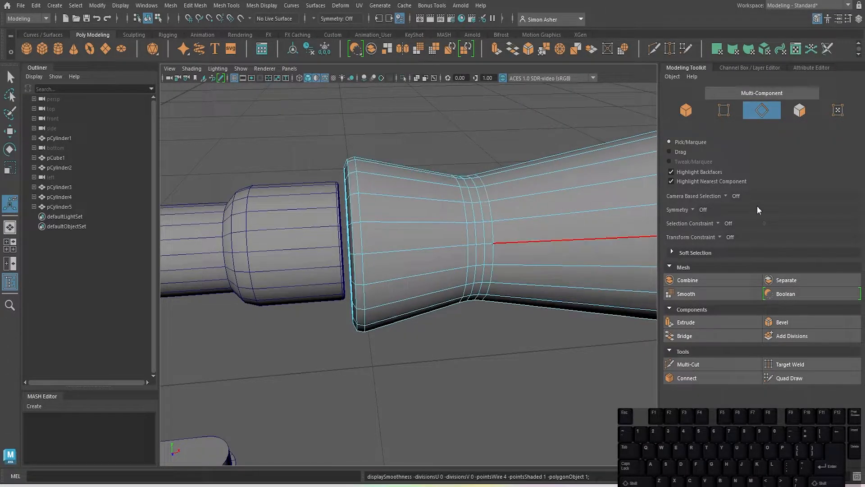
click(689, 364)
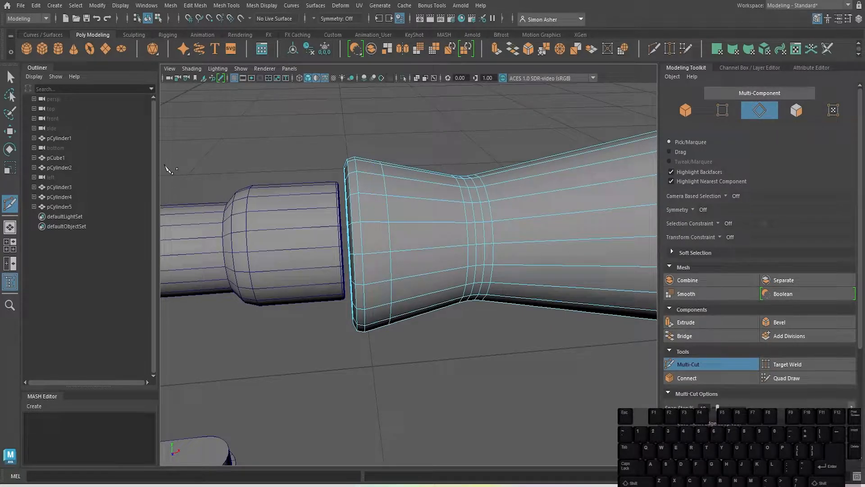
click(9, 81)
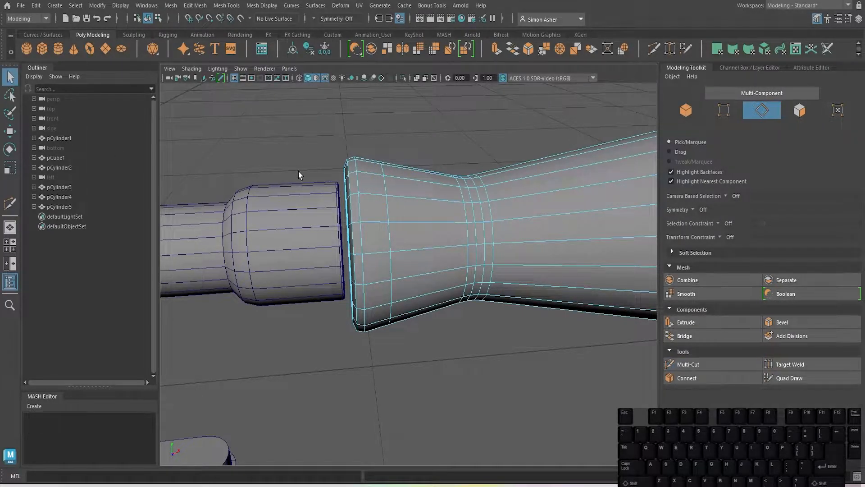
Extrude the ring of faces behind the handle's rim outward with thickness 0.02 and display the handle smoothed.
right_drag(387, 215, 389, 231)
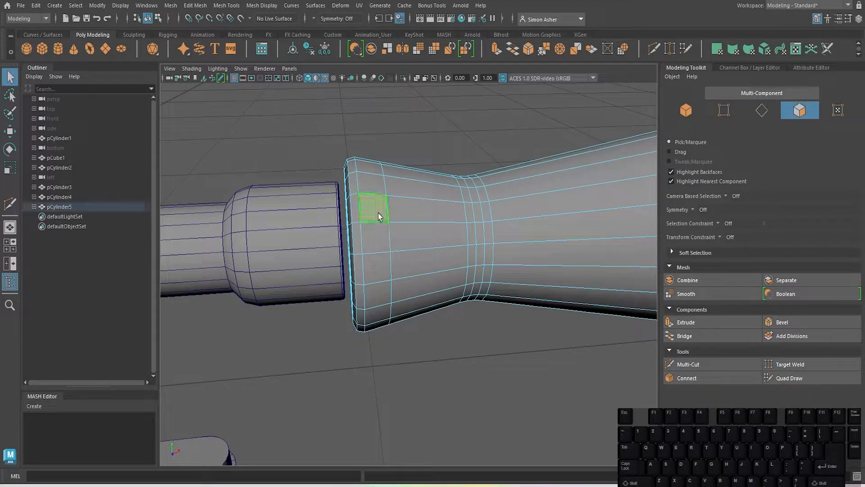
double_click(379, 234)
key(ctrl+e)
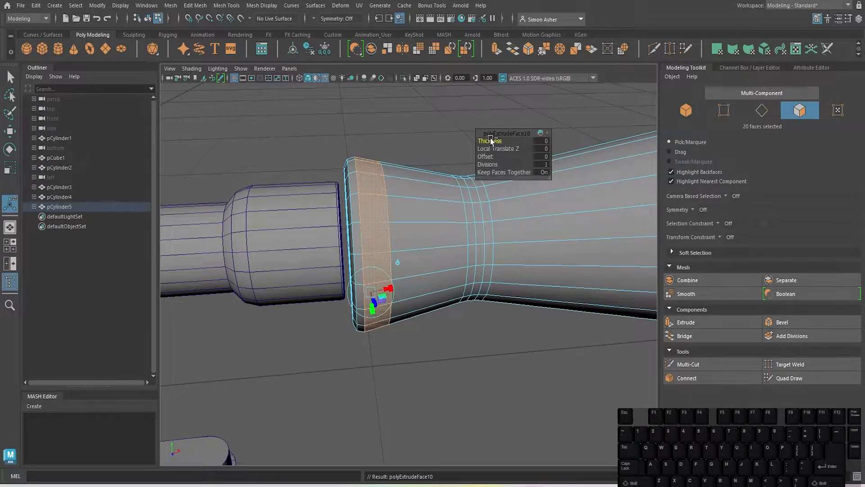
drag(489, 141, 489, 141)
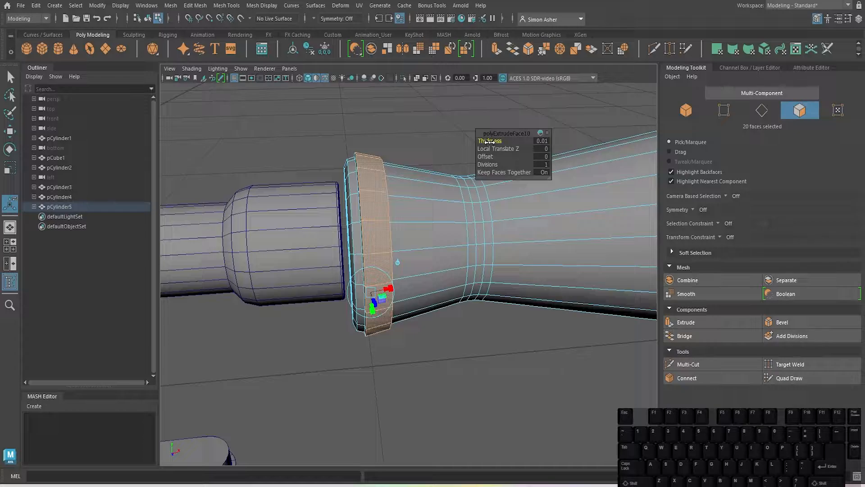
key(3)
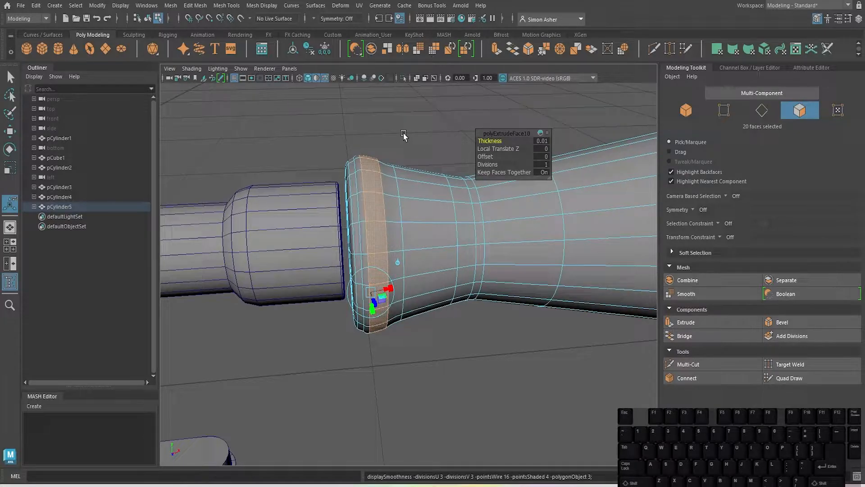
drag(491, 141, 490, 142)
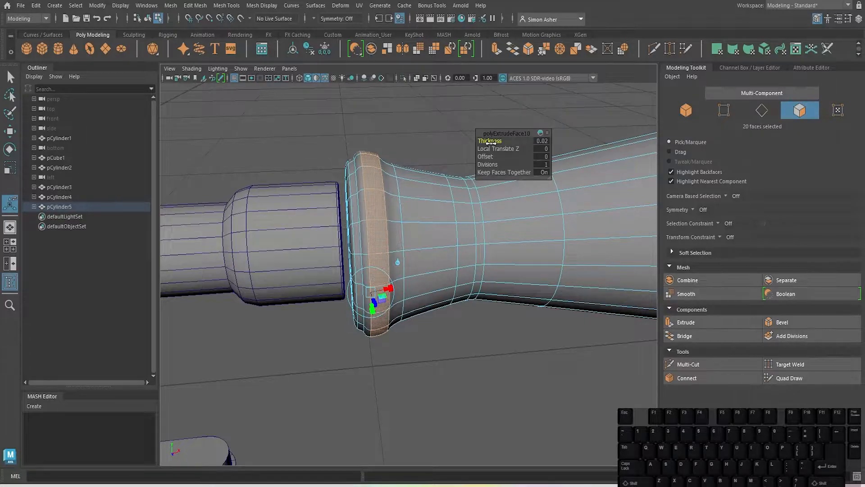
right_drag(426, 131, 439, 123)
mouse_move(439, 124)
alt+mouse_down()
mouse_move(464, 127)
mouse_move(473, 118)
mouse_move(446, 68)
mouse_move(412, 58)
mouse_move(431, 110)
mouse_move(458, 112)
mouse_move(397, 95)
alt+mouse_up()
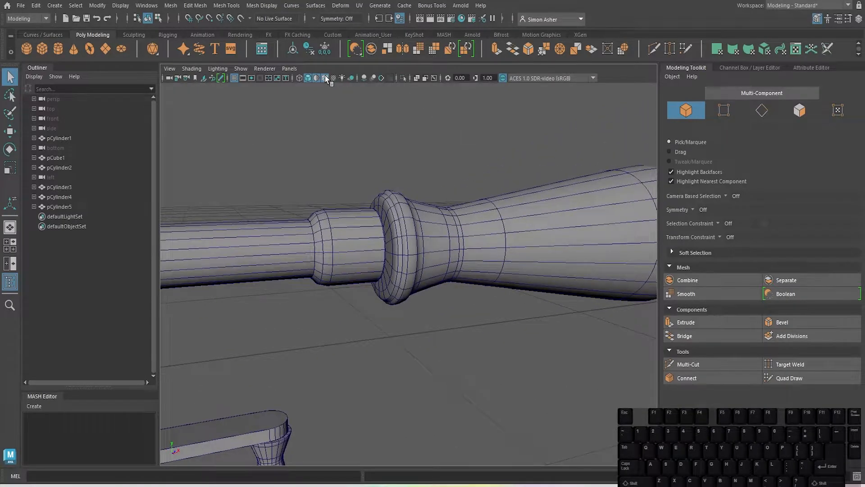
Hide the wireframe overlay on shaded objects and slide the flared handle along the shaft axis against the end cap.
click(325, 76)
alt+drag(409, 125, 384, 128)
click(455, 250)
key(w)
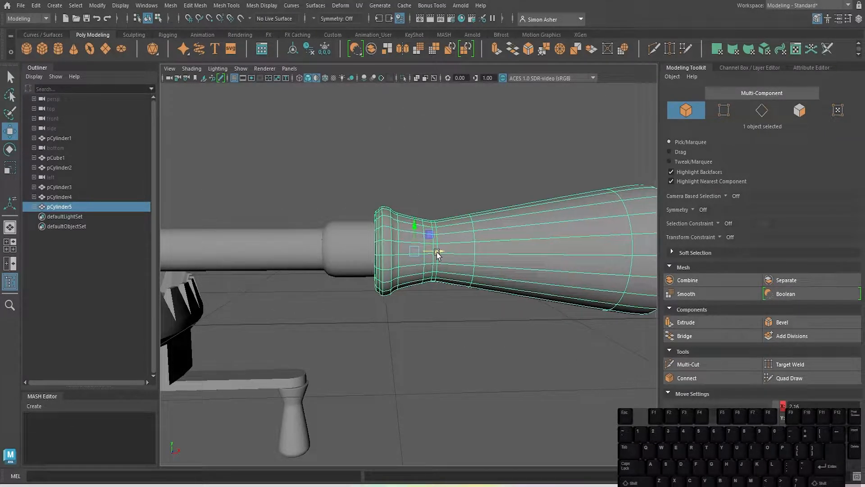
click(425, 174)
Inspect the whole crank mechanism from the side, from below and from above.
scroll(425, 174, down, 5)
alt+drag(424, 171, 447, 178)
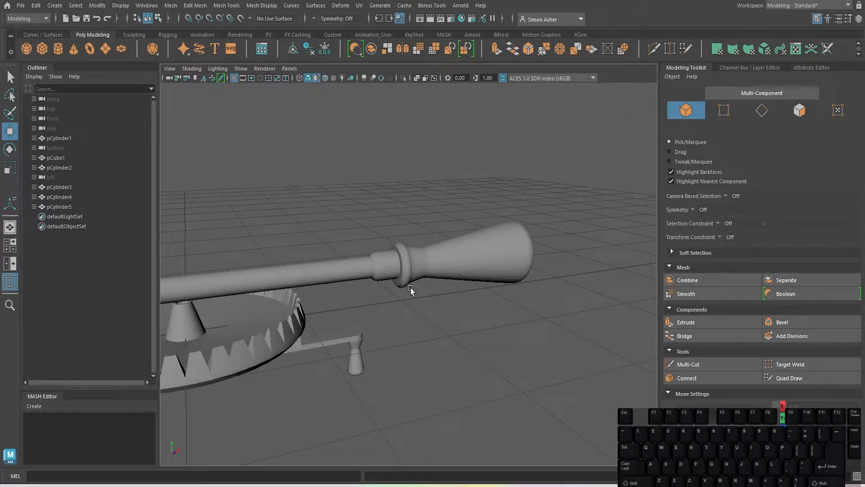
scroll(410, 288, down, 3)
alt+drag(415, 300, 501, 319)
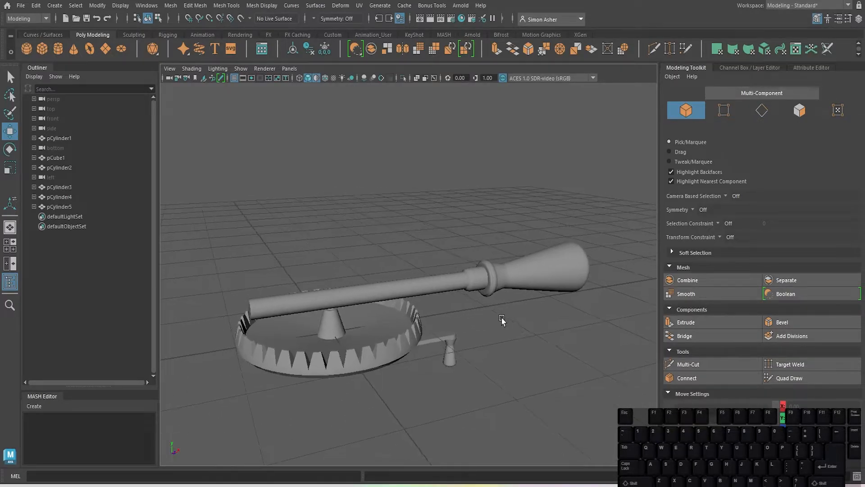
alt+drag(449, 311, 391, 284)
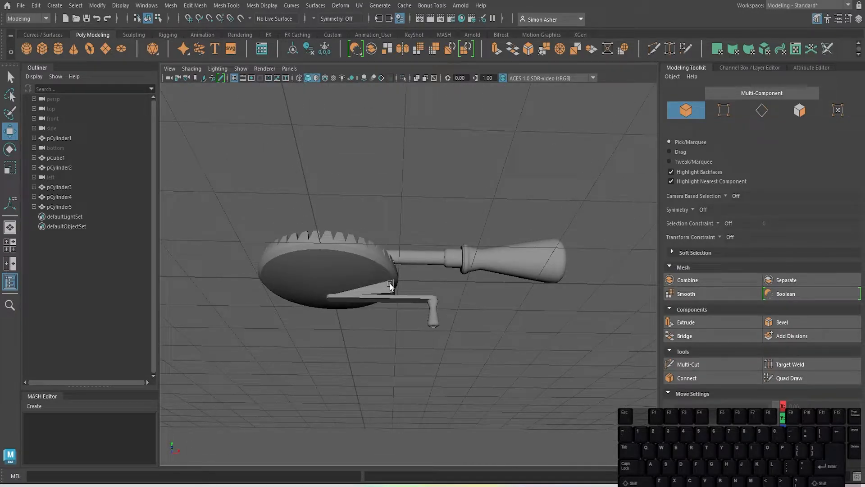
scroll(391, 271, up, 4)
alt+drag(390, 272, 479, 247)
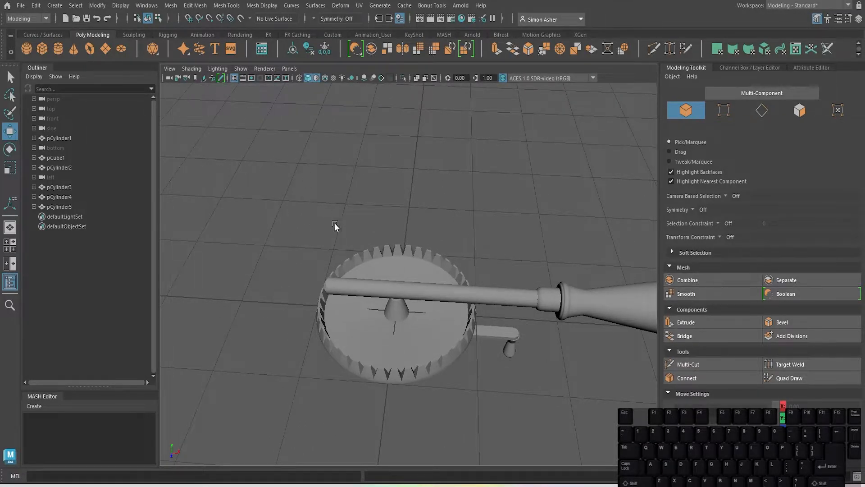
Create a polygon gear primitive and raise it clear above the shaft and toothed disc.
scroll(334, 223, up, 2)
key(space)
click(243, 164)
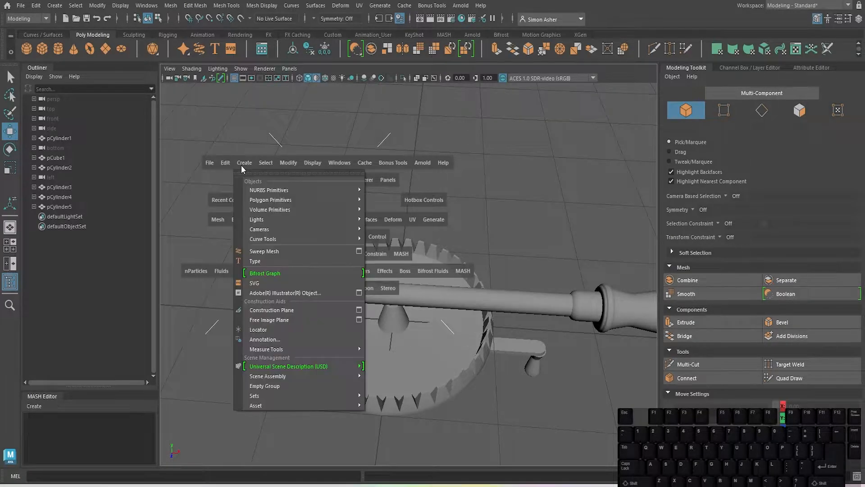
mouse_move(269, 196)
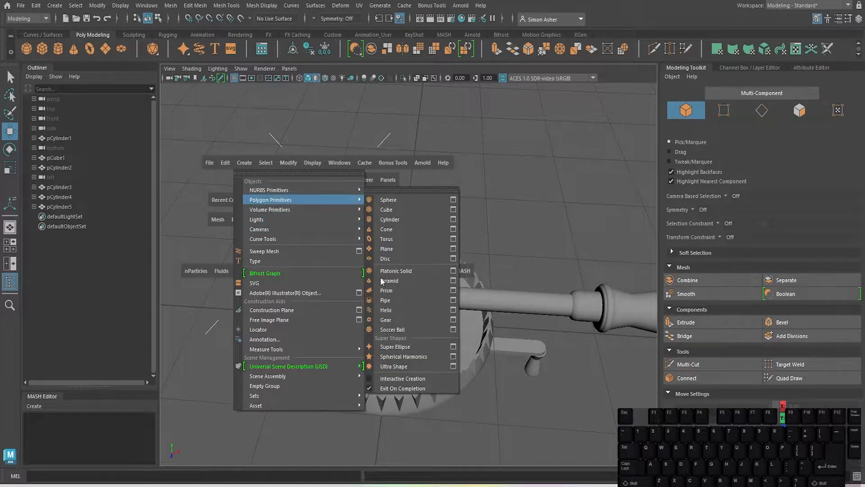
click(403, 321)
scroll(402, 323, down, 3)
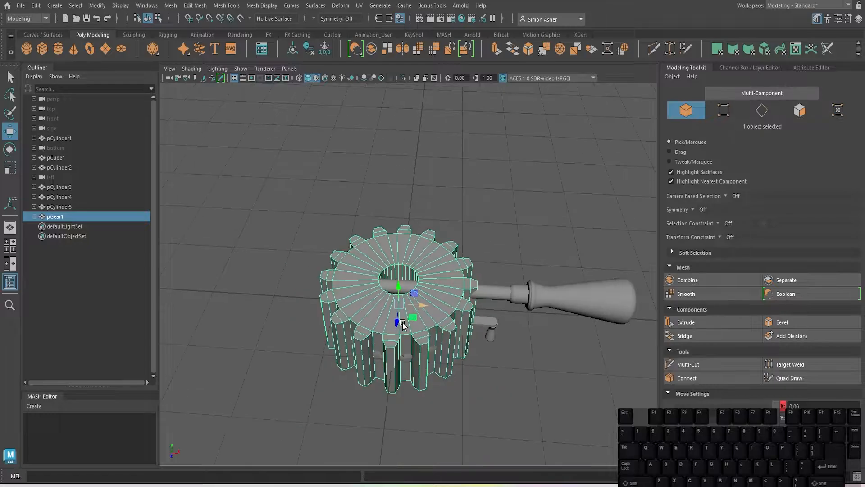
alt+drag(403, 323, 374, 147)
scroll(406, 167, up, 3)
Select the gear's lower edges and scale them inward to taper the gear into a bevel shape.
right_drag(374, 147, 375, 138)
drag(266, 88, 564, 215)
click(561, 206)
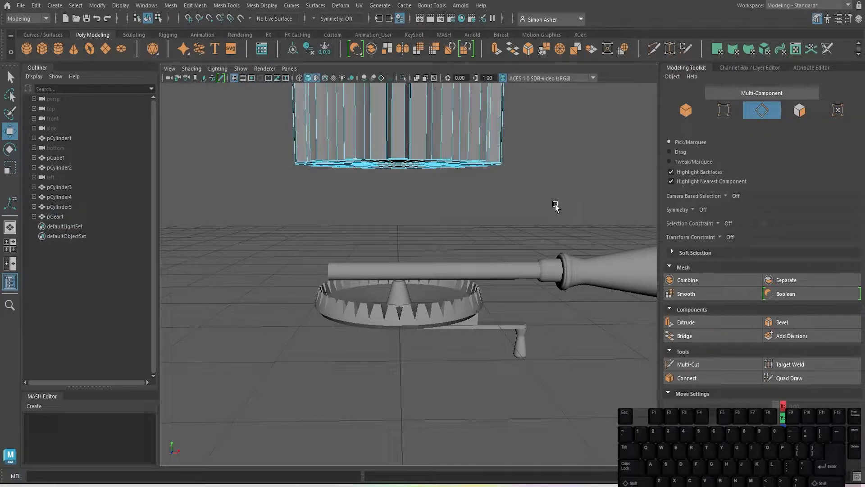
drag(561, 208, 249, 129)
scroll(248, 138, down, 5)
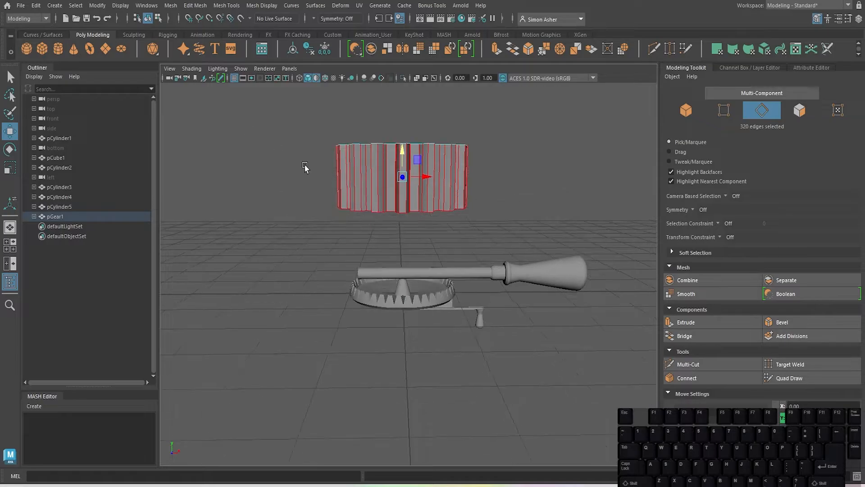
ctrl+drag(300, 167, 433, 186)
key(r)
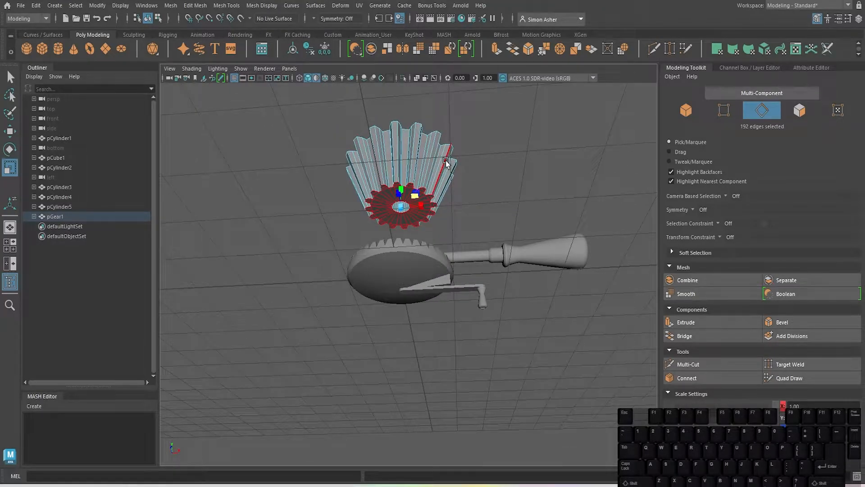
scroll(446, 162, up, 4)
alt+middle_drag(446, 163, 462, 227)
alt+drag(500, 229, 496, 328)
drag(425, 242, 429, 244)
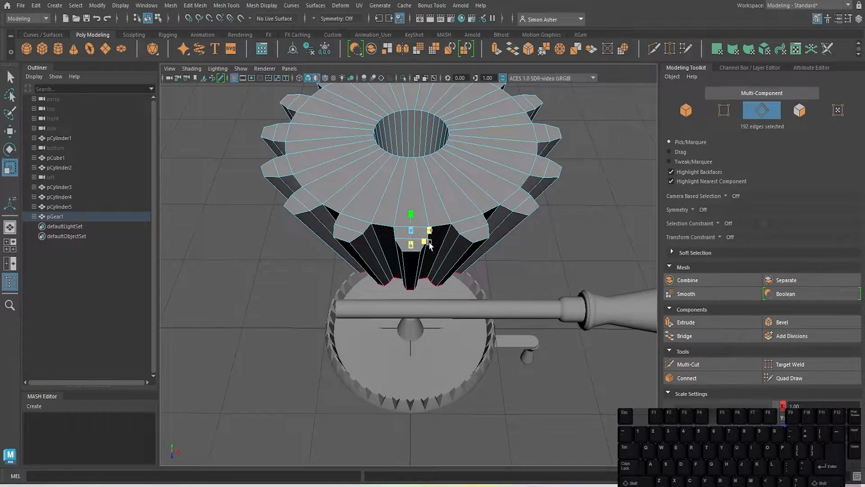
Scale the whole tapered gear down uniformly to about 0.22.
scroll(569, 234, down, 3)
click(570, 234)
alt+drag(570, 234, 572, 171)
right_drag(572, 171, 624, 157)
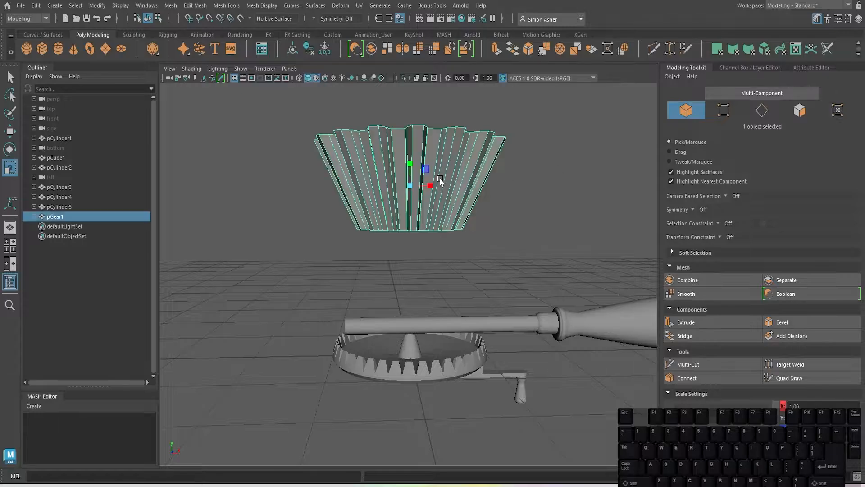
drag(411, 188, 305, 250)
click(392, 258)
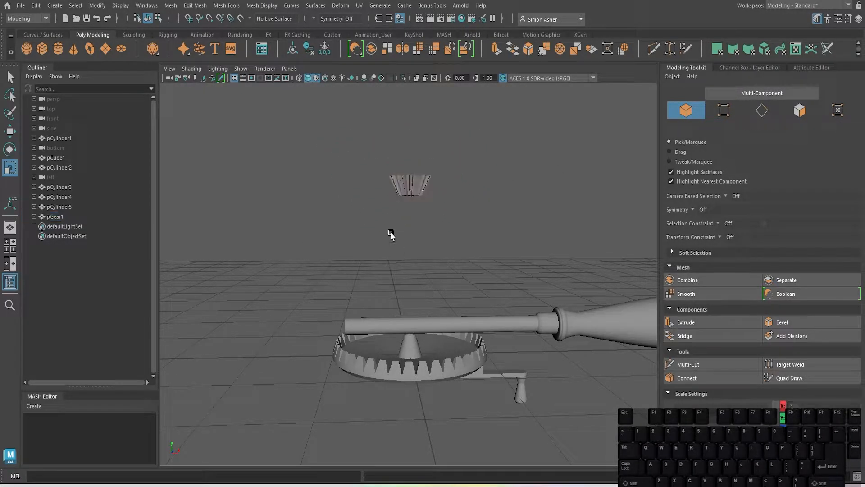
In the front view, rotate the tapered gear a quarter turn so its wide end faces the flared handle.
key(space)
drag(387, 239, 385, 257)
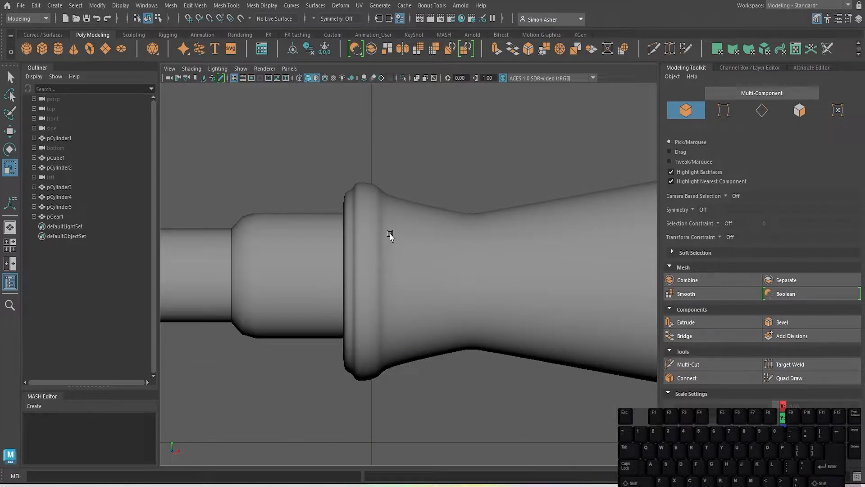
scroll(390, 236, down, 10)
scroll(380, 231, up, 4)
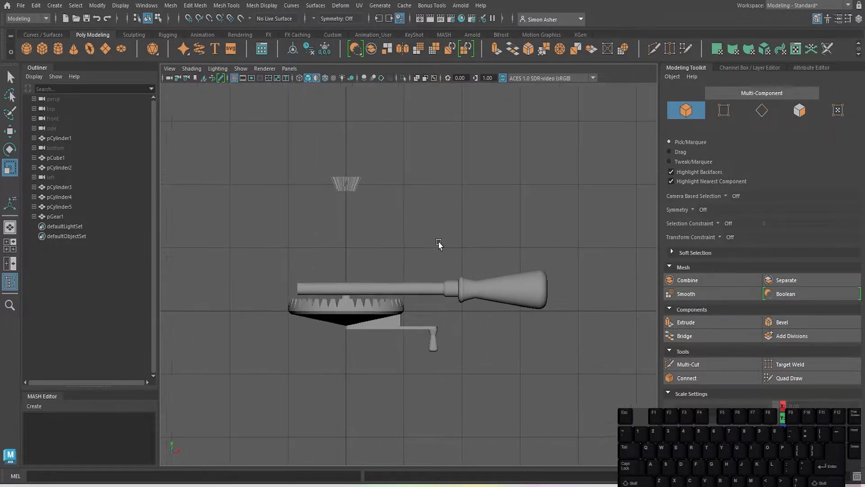
scroll(433, 234, up, 2)
click(391, 170)
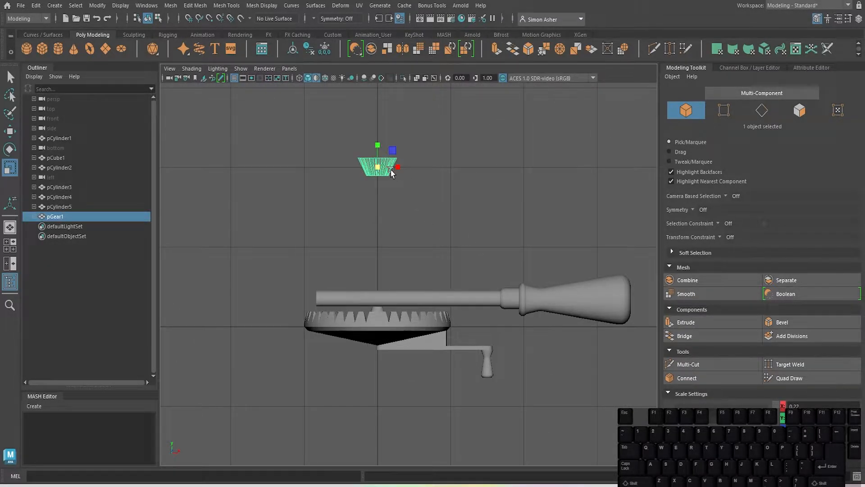
key(e)
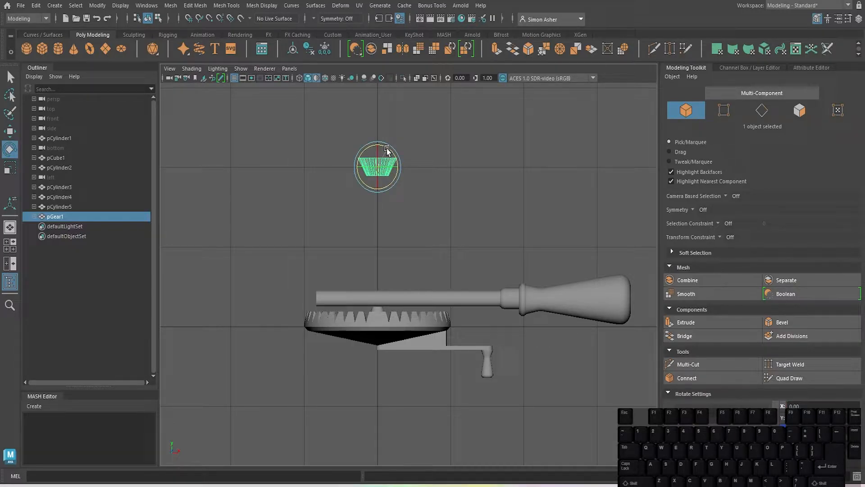
drag(388, 150, 436, 209)
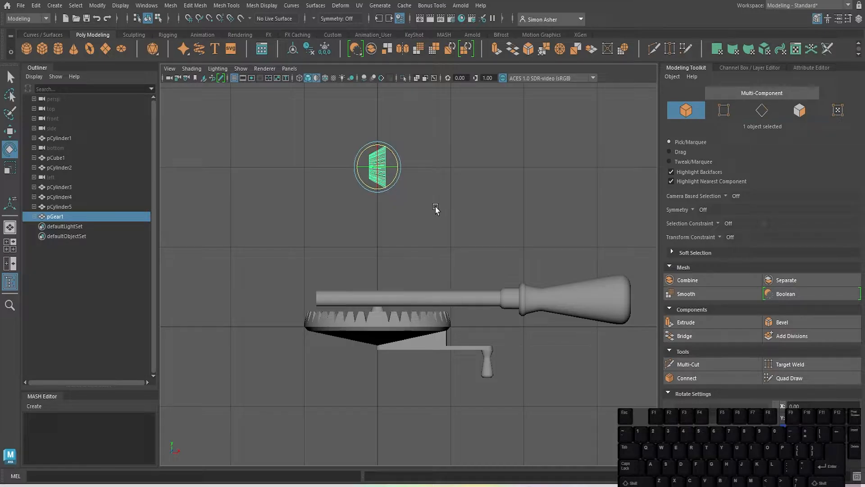
Move the tapered gear onto the shaft's free end so it meets the teeth of the large disc.
scroll(435, 209, up, 3)
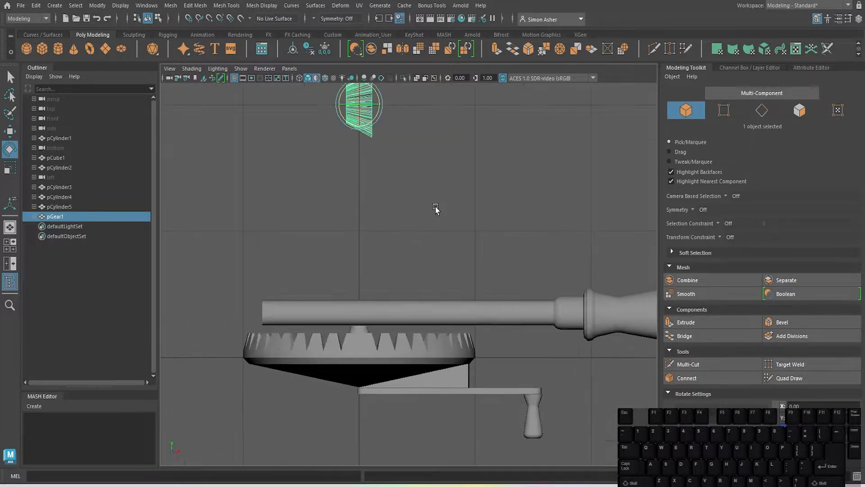
alt+middle_drag(437, 209, 498, 260)
key(w)
drag(451, 173, 334, 355)
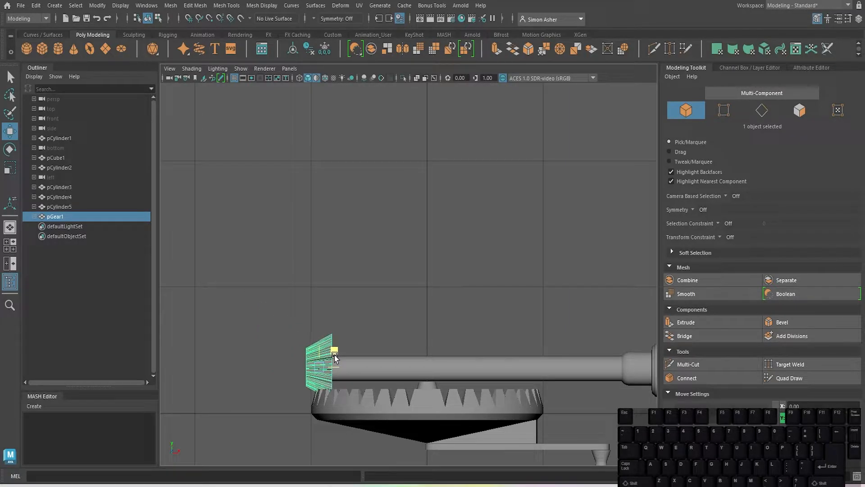
click(363, 302)
Examine in perspective how the small gear's teeth mesh with the disc and how it sits on the shaft.
key(space)
drag(363, 301, 445, 285)
scroll(423, 342, up, 6)
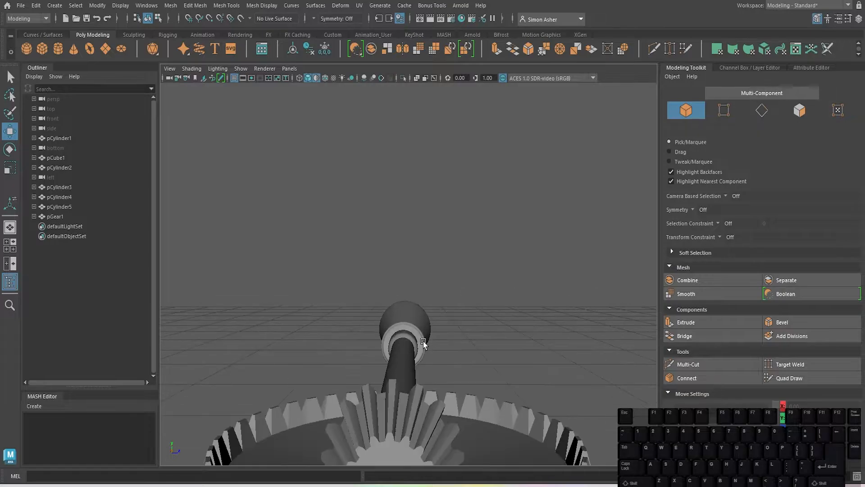
scroll(428, 334, down, 3)
scroll(429, 335, up, 3)
alt+middle_drag(429, 334, 458, 196)
scroll(459, 196, up, 3)
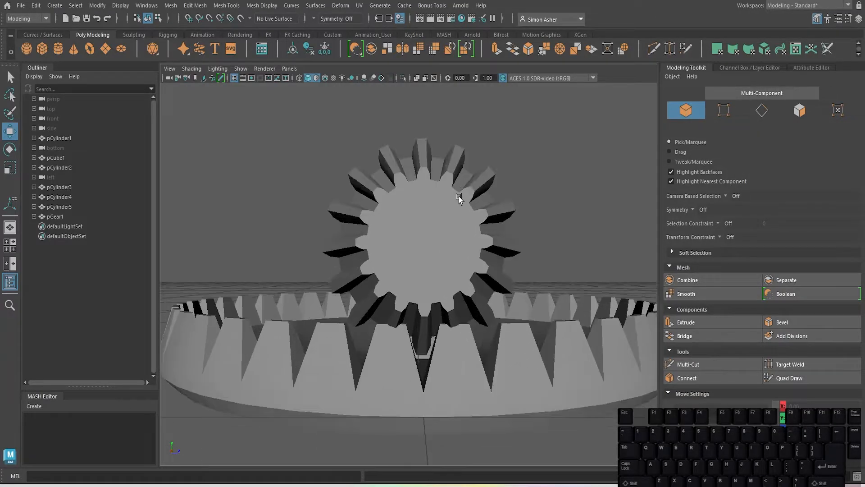
scroll(449, 221, down, 3)
alt+drag(448, 221, 320, 319)
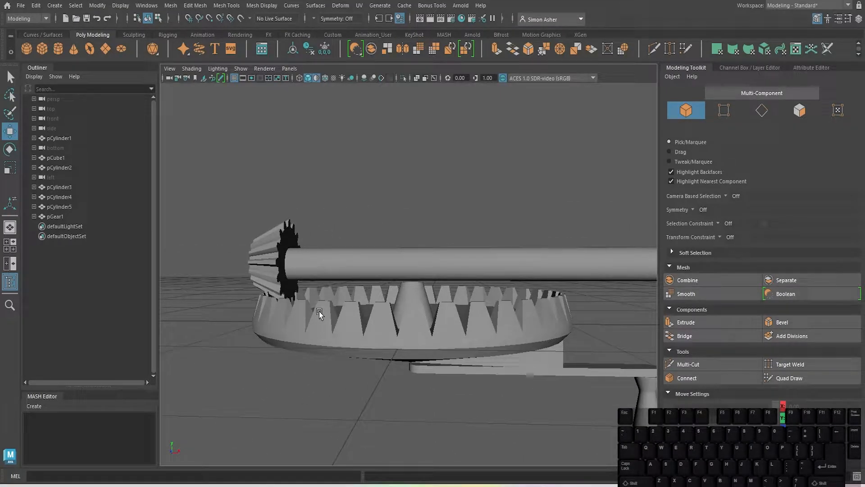
scroll(319, 286, down, 3)
mouse_move(318, 273)
alt+mouse_down()
mouse_move(410, 282)
mouse_move(316, 276)
mouse_move(332, 277)
alt+mouse_up()
scroll(332, 276, down, 1)
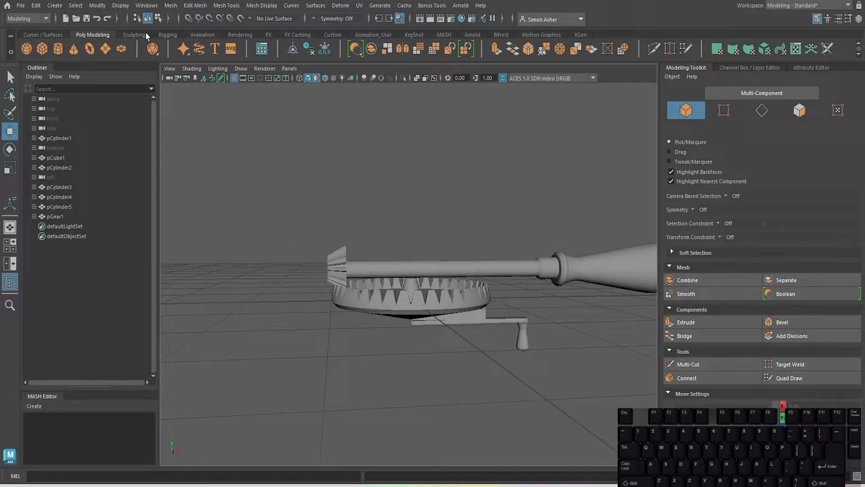
Create a polygon cylinder, lay it parallel to the shaft with a quarter turn, and scale it down.
click(58, 49)
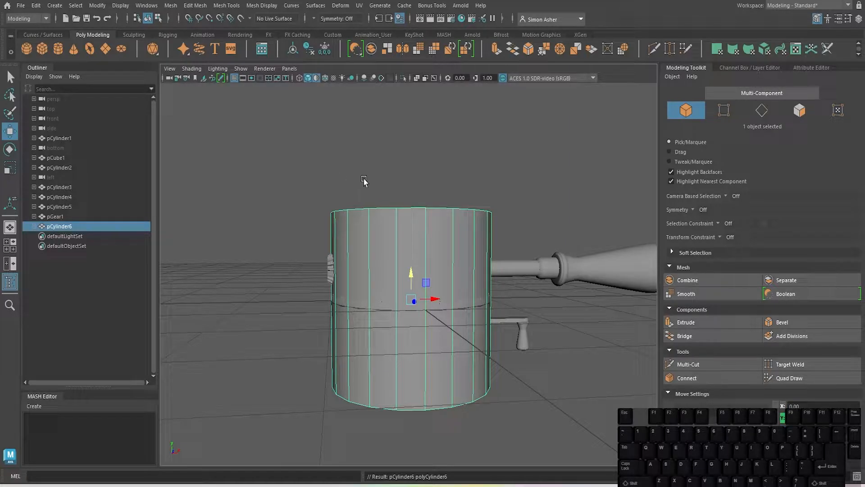
key(space)
drag(378, 175, 378, 197)
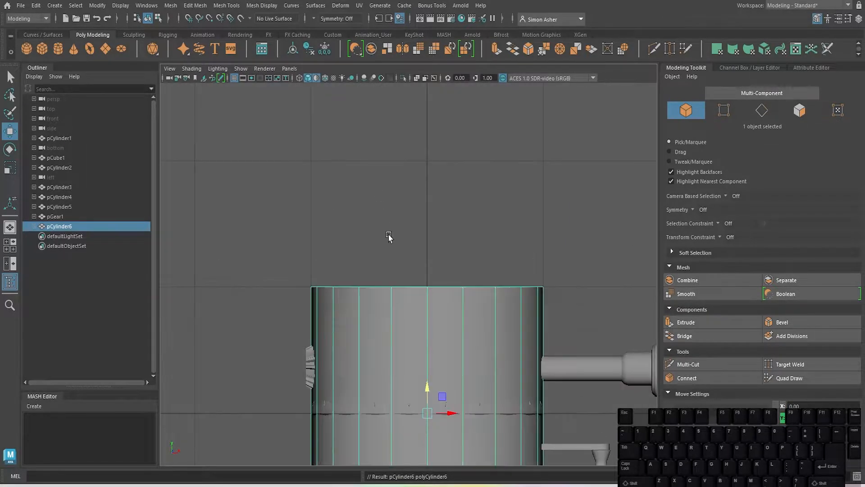
scroll(413, 316, up, 8)
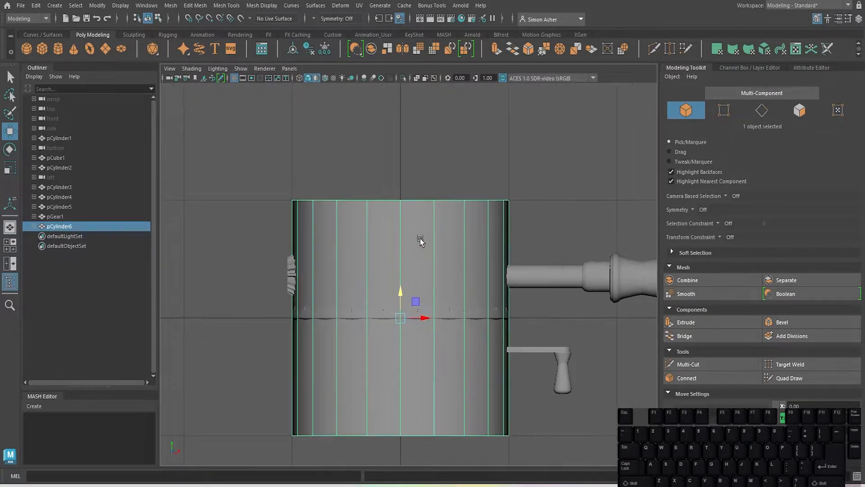
key(e)
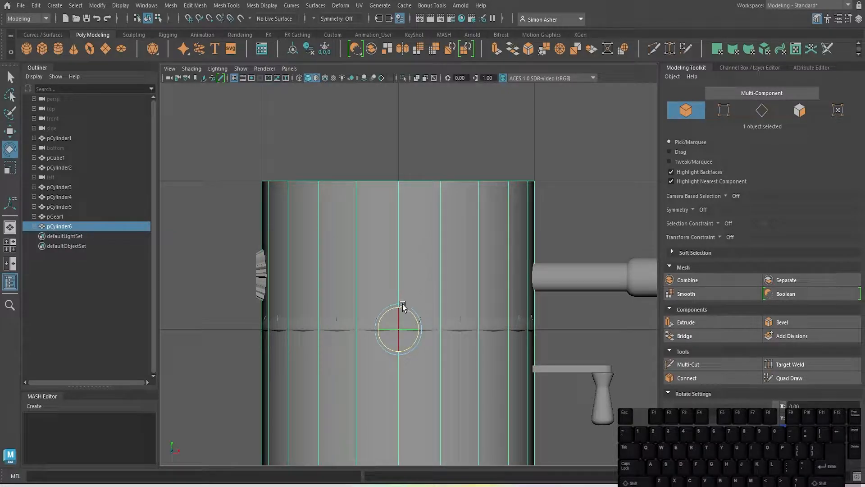
drag(406, 315, 224, 396)
key(r)
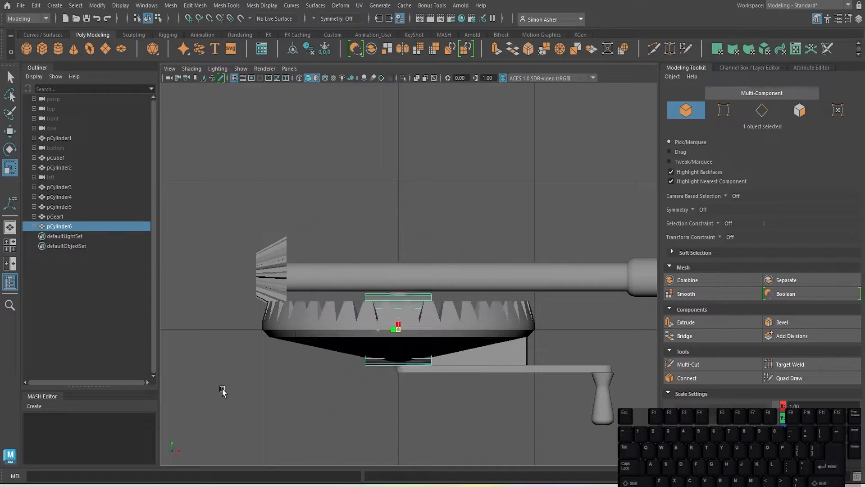
Move the small cylinder beyond the shaft's free end and align it with the outer face of the small gear.
key(w)
drag(414, 314, 238, 266)
alt+middle_drag(322, 239, 431, 211)
scroll(311, 260, up, 2)
scroll(409, 243, up, 4)
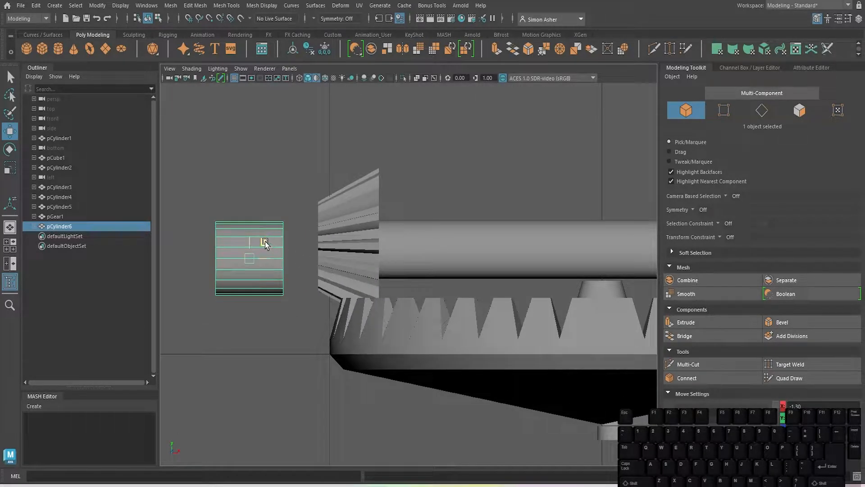
drag(265, 242, 283, 253)
Scale the cylinder to about 0.11 and check its fit against the small gear's outer face in perspective.
key(r)
key(space)
drag(296, 180, 296, 163)
alt+drag(298, 167, 386, 166)
scroll(428, 261, up, 5)
scroll(428, 261, up, 3)
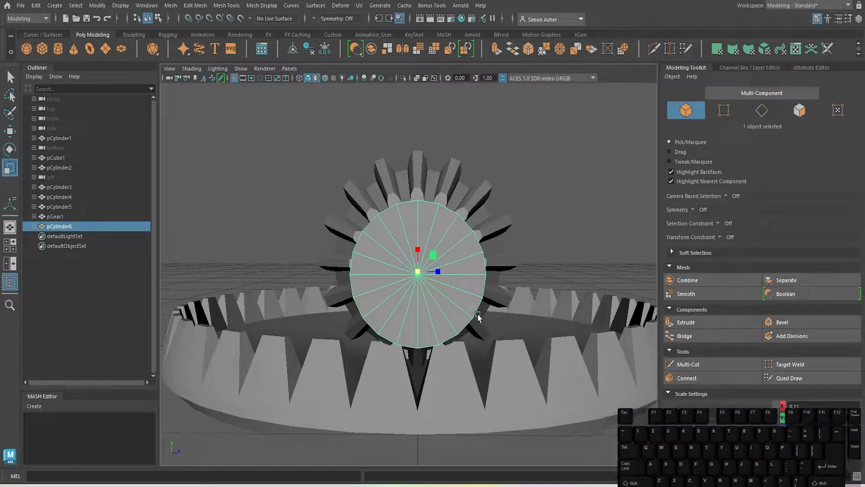
alt+drag(475, 312, 409, 307)
click(347, 171)
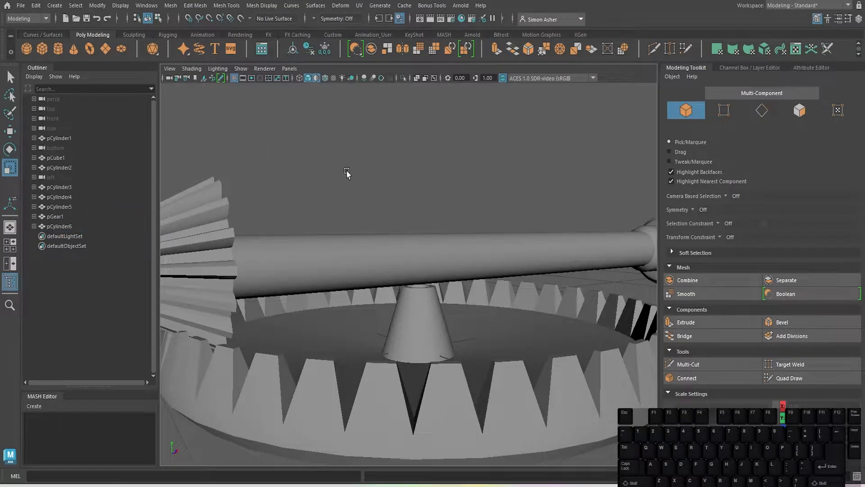
Scale down the cylinder stub at the bevel gear's outer end and move it inward against the gear.
alt+drag(347, 172, 508, 180)
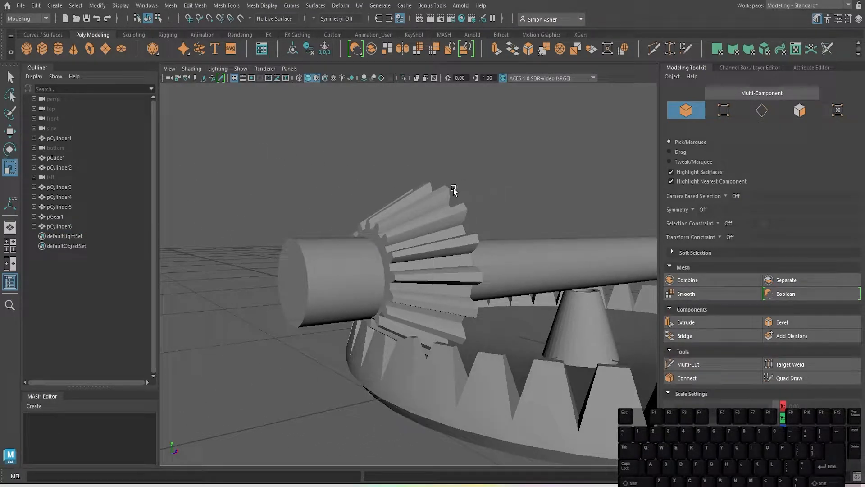
scroll(317, 221, up, 3)
alt+drag(317, 221, 358, 247)
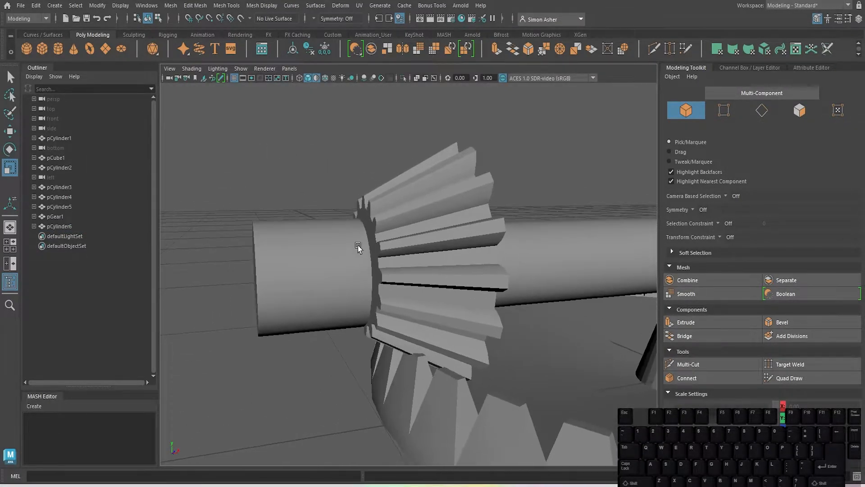
click(352, 253)
alt+drag(338, 294, 368, 328)
key(w)
drag(420, 319, 429, 311)
click(338, 234)
click(416, 318)
click(301, 230)
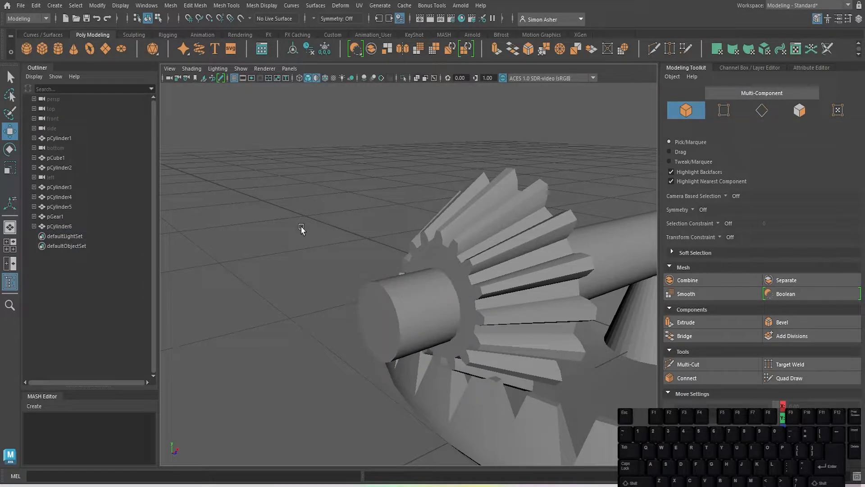
Create a polygon helix primitive to serve as the screw thread.
alt+drag(302, 230, 198, 143)
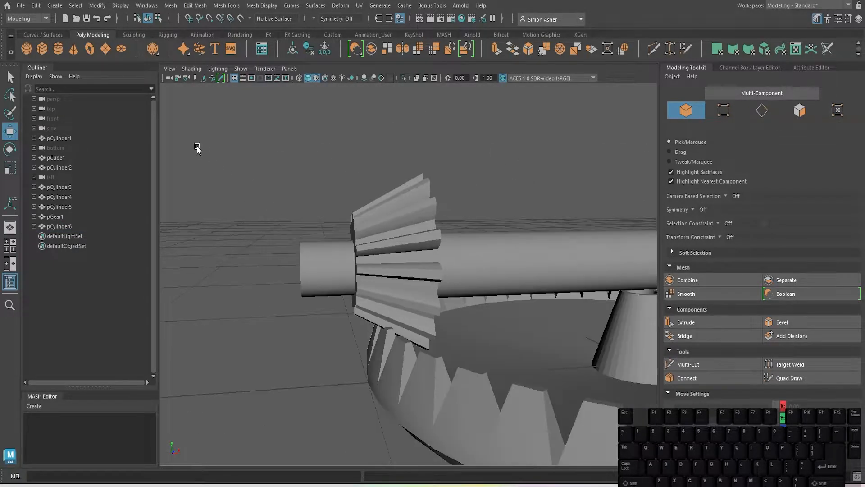
key(space)
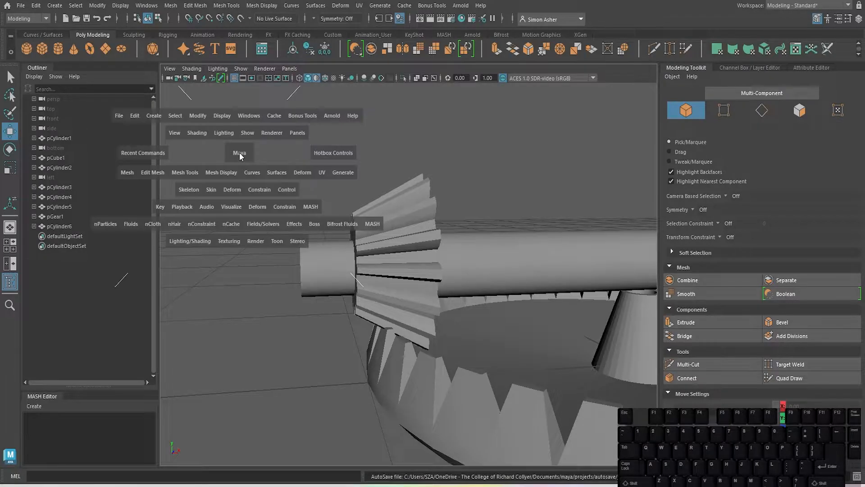
click(153, 115)
mouse_move(189, 153)
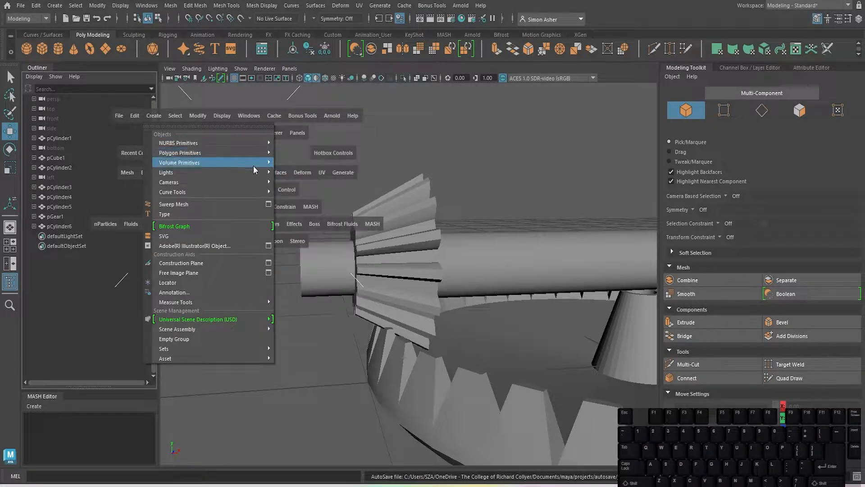
mouse_move(215, 158)
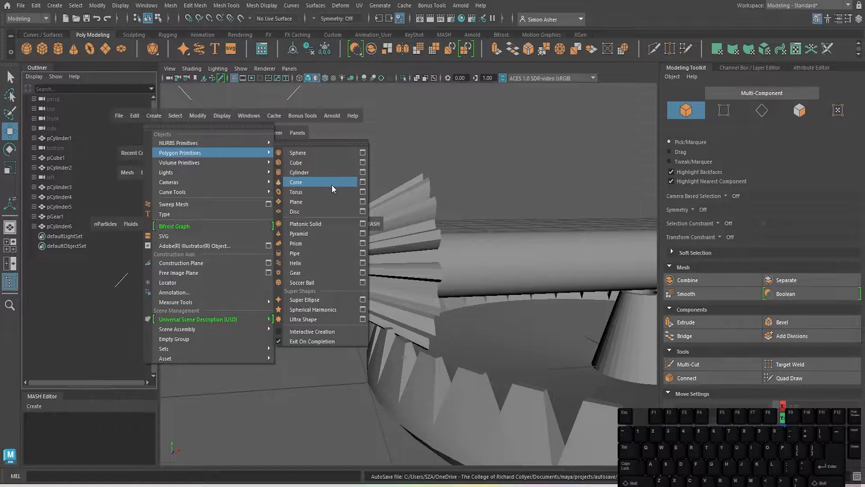
click(331, 263)
scroll(343, 261, down, 5)
alt+middle_drag(325, 263, 316, 262)
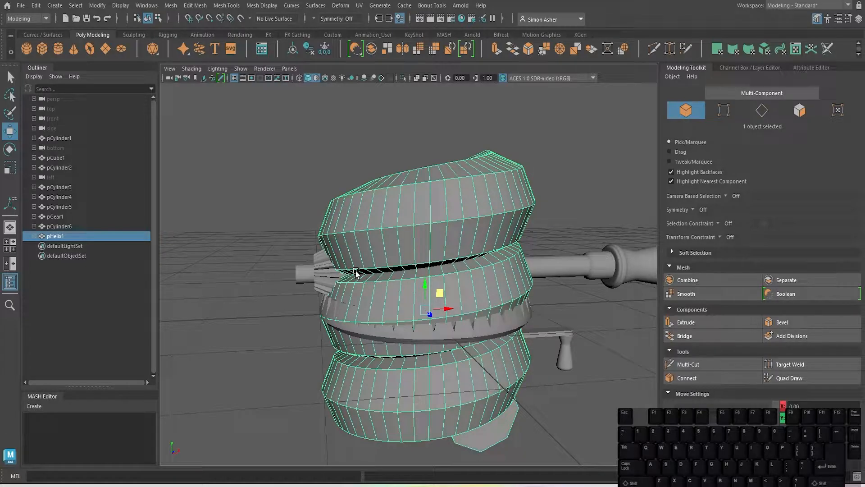
Set the helix to 7.1 coils, height 1.07, width 0.55 and radius 0.04.
key(t)
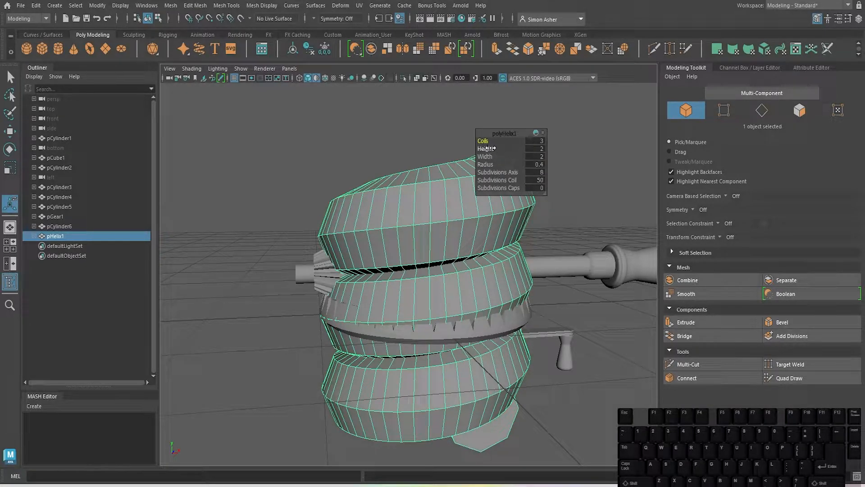
drag(485, 148, 421, 186)
key(f)
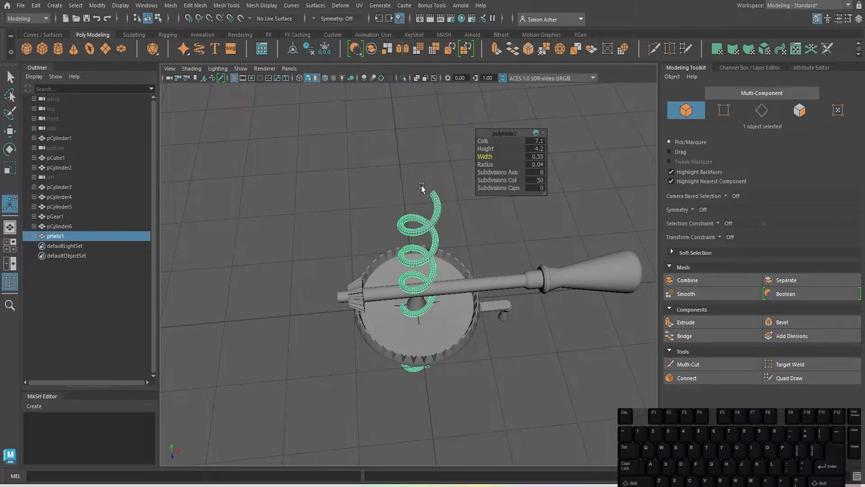
scroll(379, 237, up, 6)
alt+drag(380, 242, 379, 207)
scroll(378, 208, down, 3)
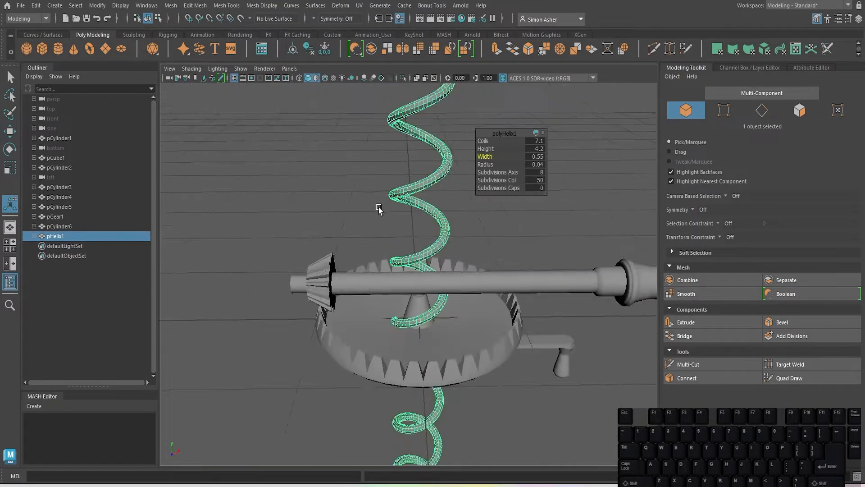
scroll(381, 206, down, 2)
drag(487, 148, 384, 260)
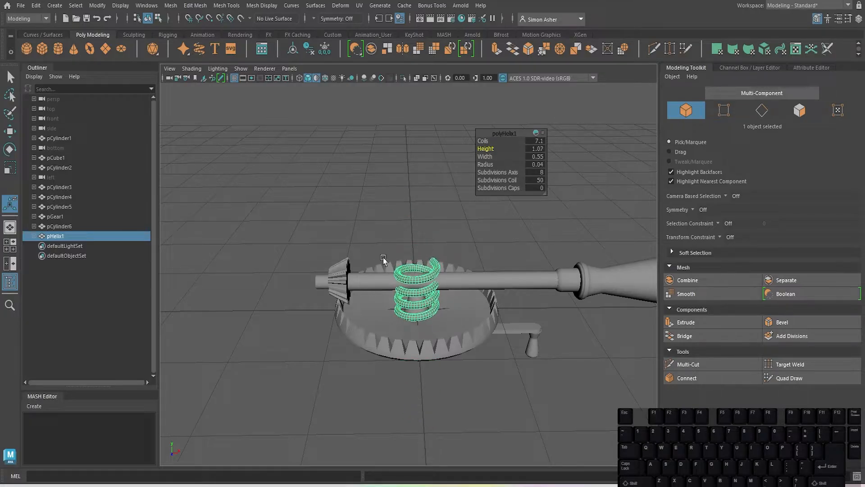
Move the helix away from the large gear to just beyond the stub end of the shaft, at about X -1.49.
key(w)
drag(432, 294, 301, 250)
scroll(307, 253, up, 3)
alt+middle_drag(307, 253, 427, 221)
scroll(420, 229, up, 5)
alt+drag(420, 229, 480, 274)
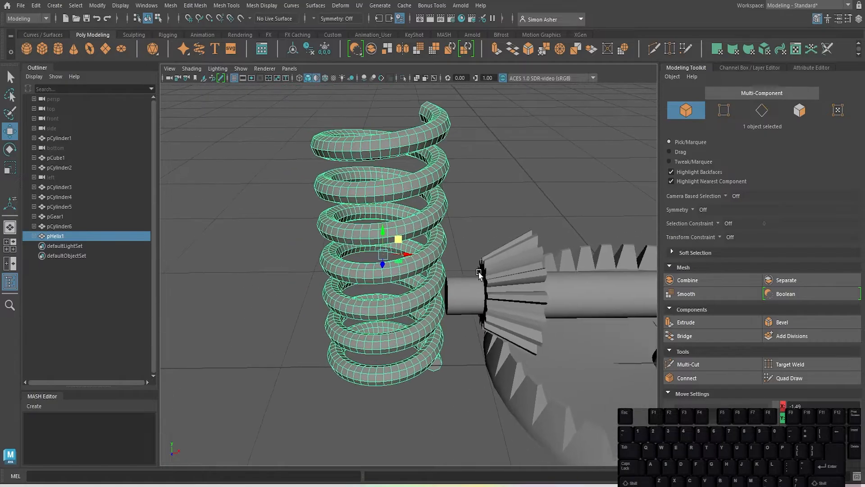
In the front view, rotate the helix a quarter turn to lie parallel to the shaft and align it with the stub.
key(space)
drag(507, 199, 503, 222)
alt+middle_drag(390, 212, 497, 266)
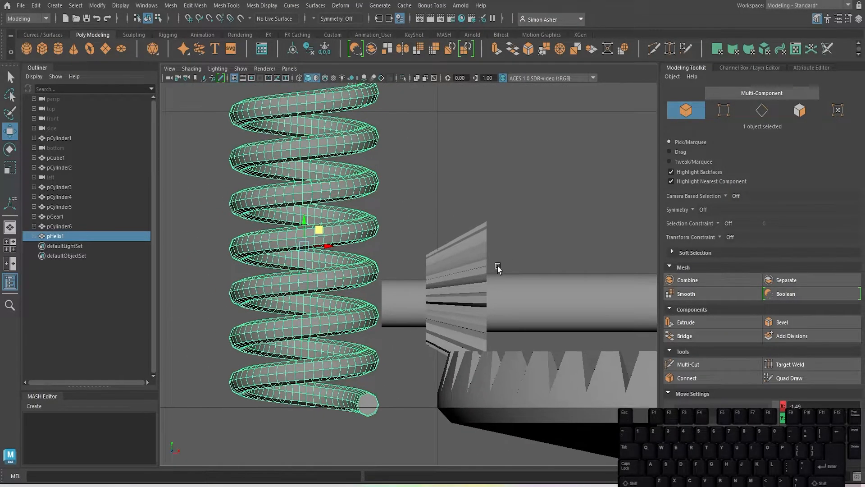
alt+middle_drag(404, 239, 428, 248)
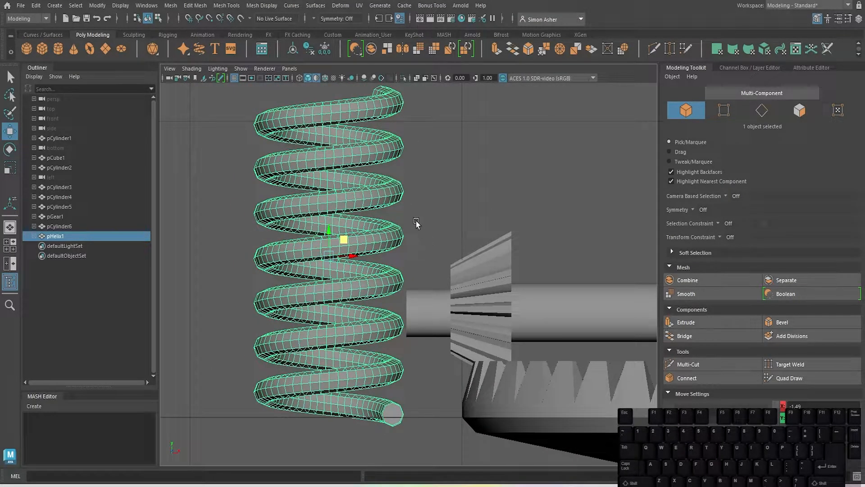
key(e)
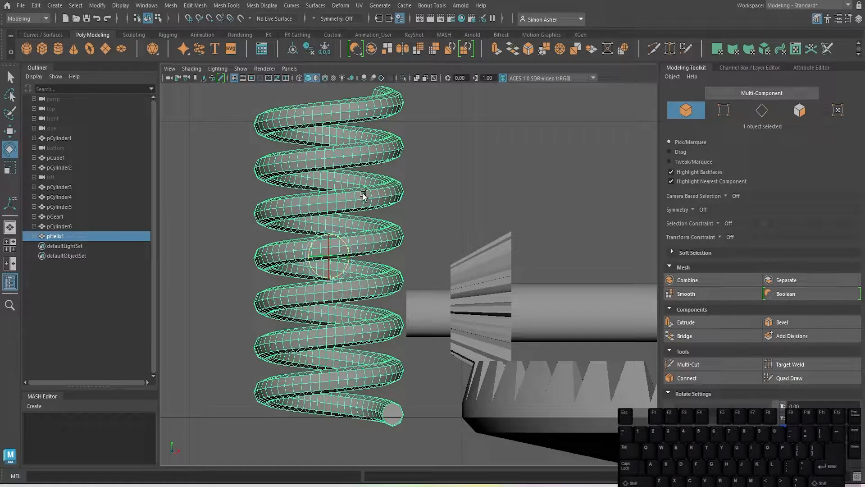
drag(343, 242, 279, 236)
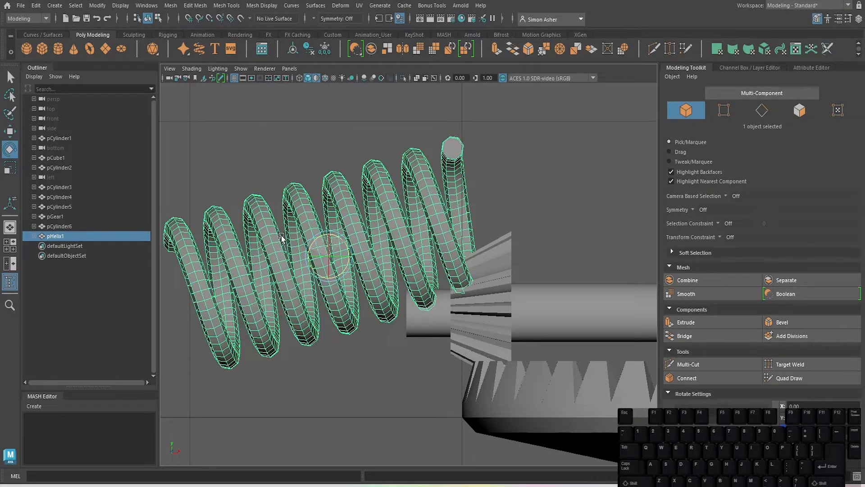
key(ctrl+z)
key(w)
drag(344, 241, 317, 281)
alt+middle_drag(412, 196, 461, 207)
Reduce the helix to height 0.26, width 0.14 and radius 0.01, and move it onto the stub at about X -1.19.
key(t)
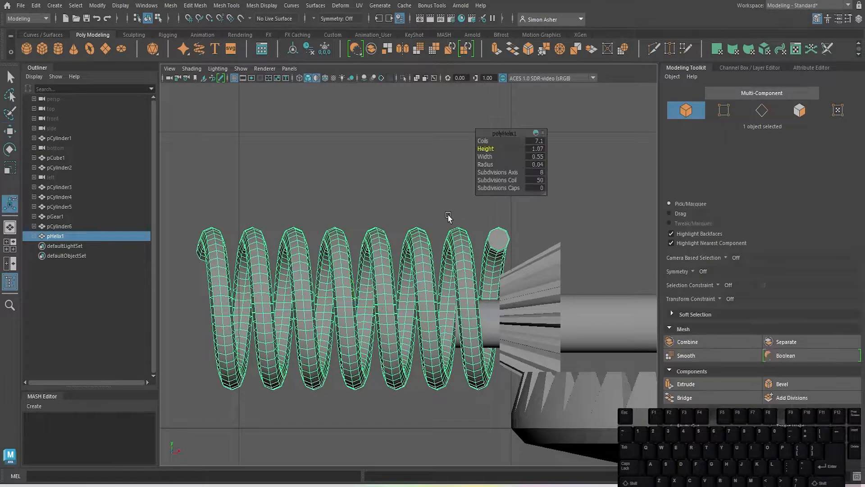
mouse_move(483, 148)
mouse_down()
mouse_move(484, 166)
mouse_move(483, 158)
mouse_move(468, 167)
mouse_move(476, 155)
mouse_up()
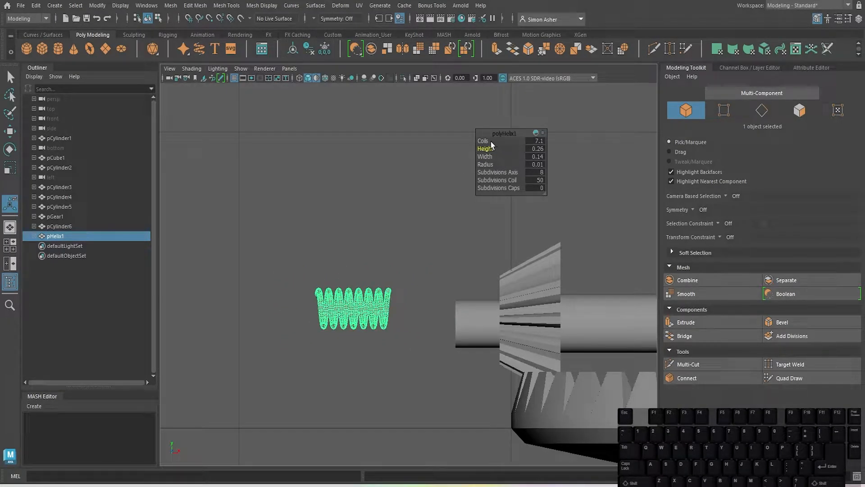
key(w)
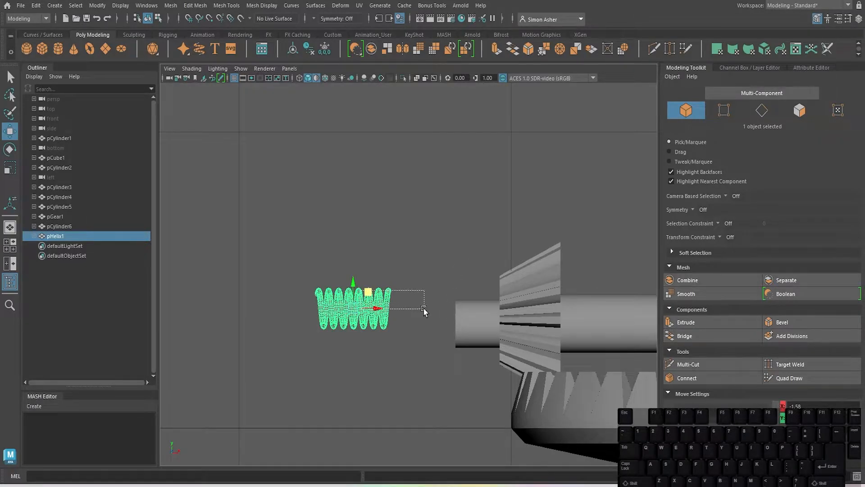
drag(367, 293, 474, 305)
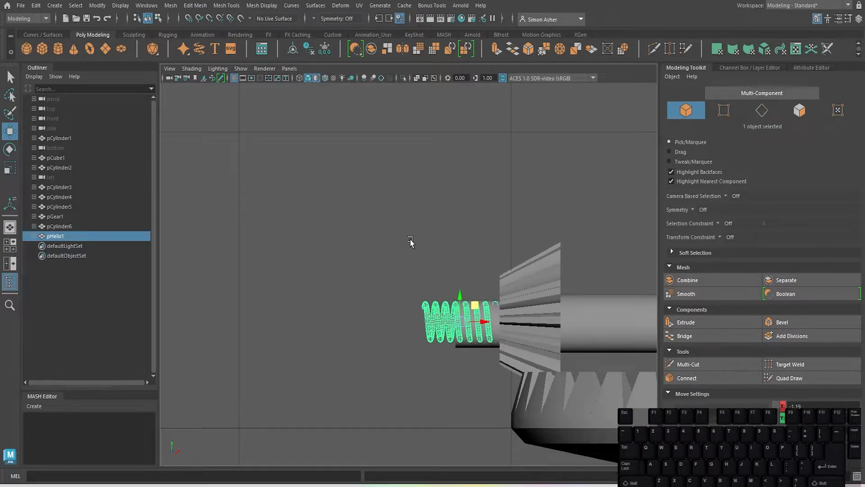
Fit the helix around the stub by setting its width to 0.19 and its height to 0.17.
key(space)
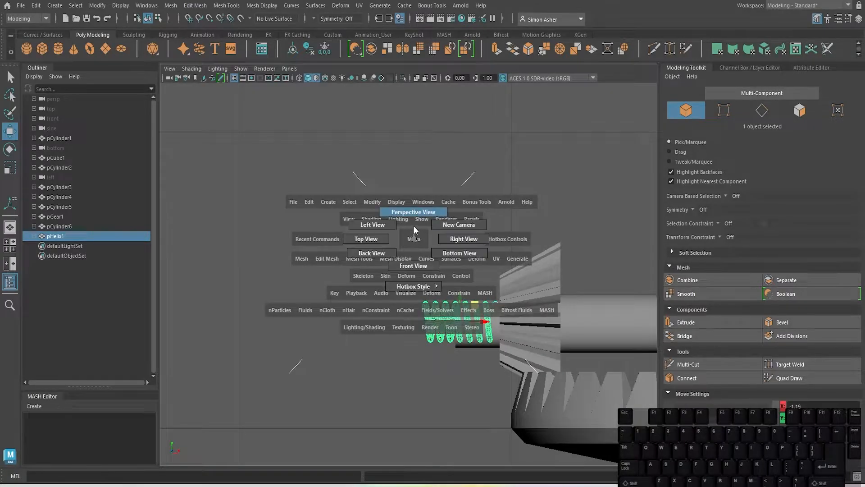
drag(414, 227, 414, 219)
mouse_move(433, 234)
alt+mouse_down()
mouse_move(461, 235)
mouse_move(506, 214)
mouse_move(437, 218)
mouse_move(441, 235)
alt+mouse_up()
key(space)
drag(461, 191, 455, 211)
scroll(455, 212, down, 8)
scroll(453, 212, up, 2)
scroll(424, 261, up, 10)
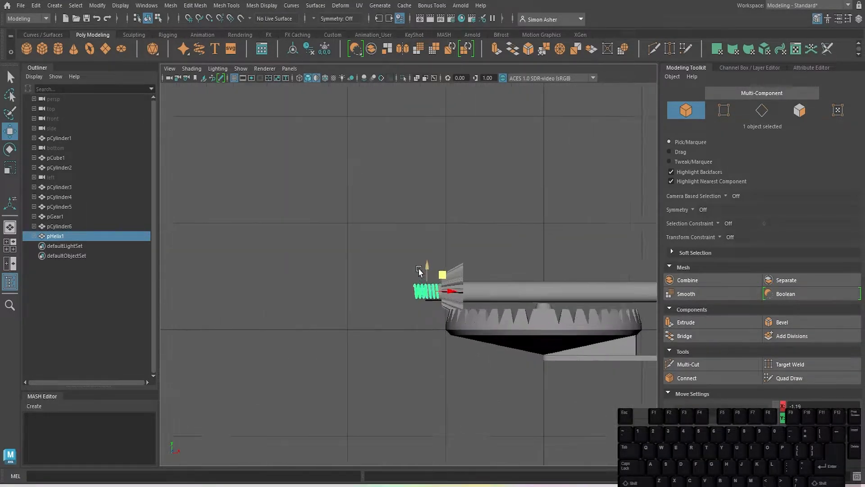
scroll(386, 234, up, 1)
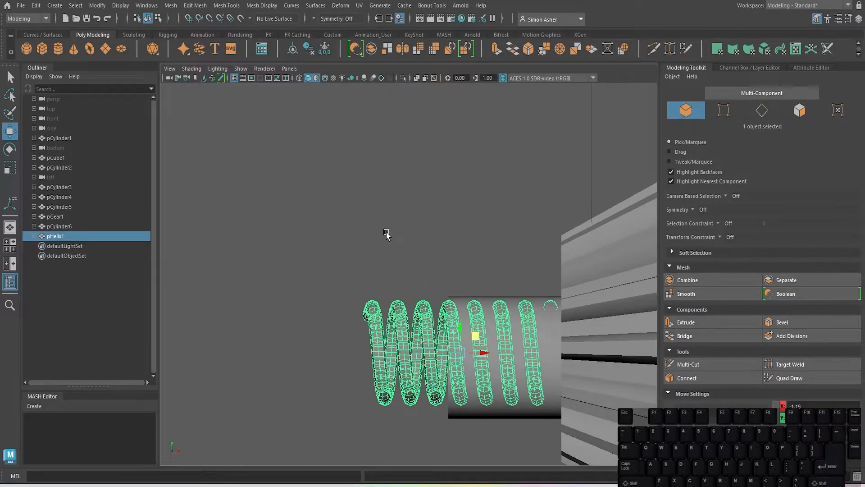
key(t)
scroll(433, 285, up, 3)
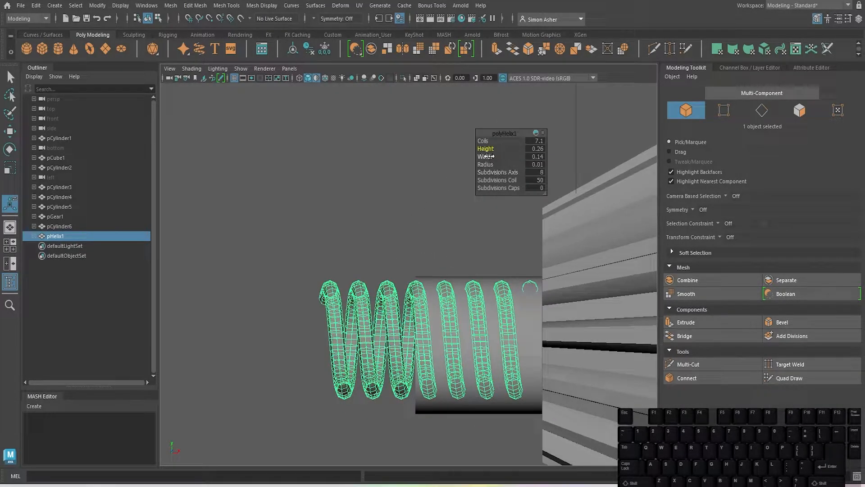
drag(489, 156, 492, 159)
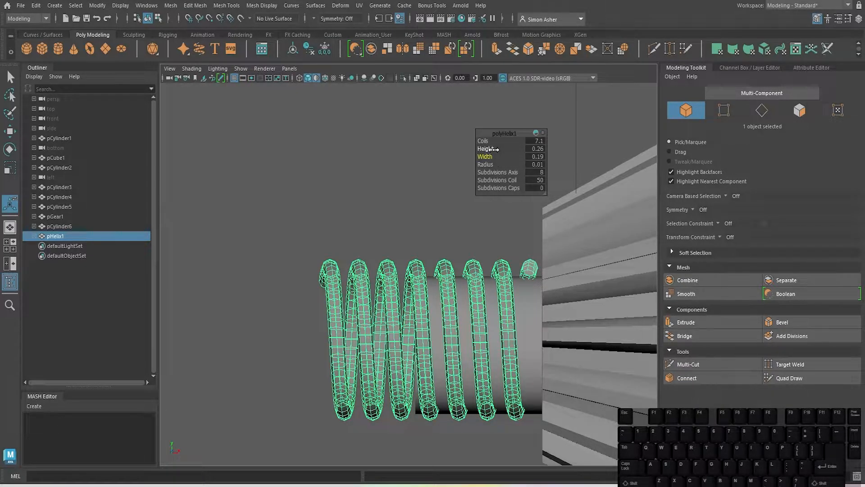
drag(485, 149, 483, 153)
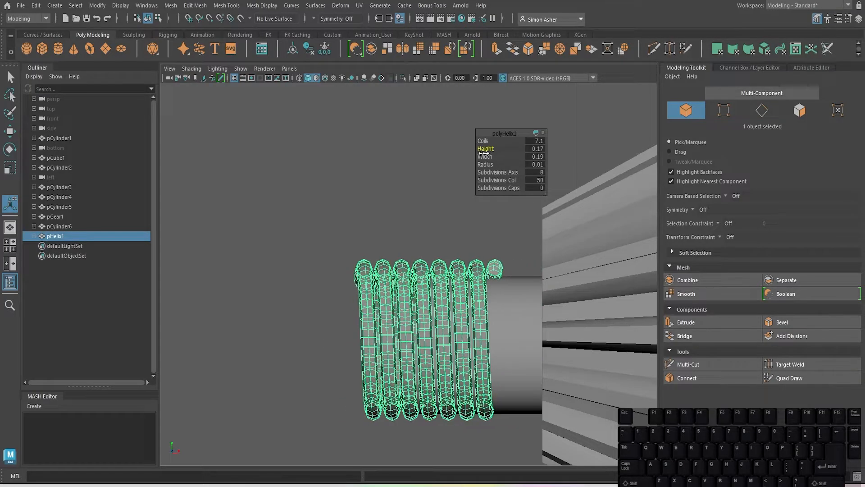
Slide the helix along the stub until it meets the bevel gear, and deselect it.
key(w)
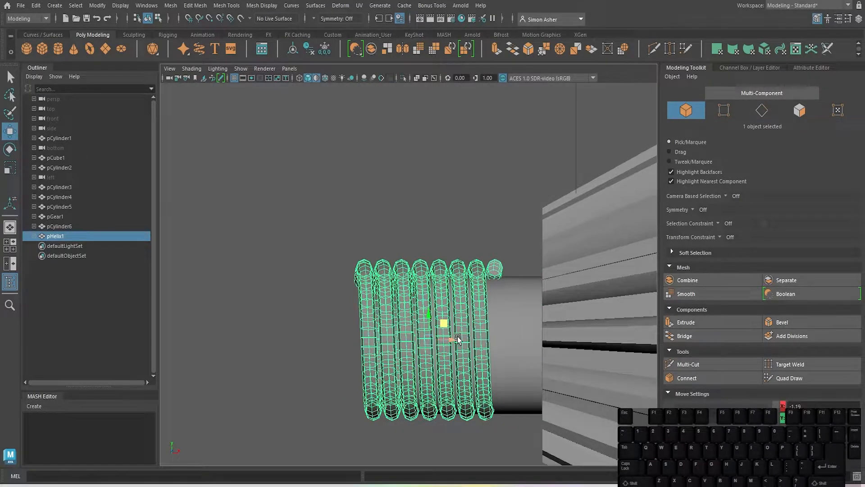
drag(458, 336, 513, 359)
right_drag(455, 203, 471, 187)
click(470, 187)
Examine how the helical thread fits around the stub from the front and in perspective.
scroll(471, 188, down, 10)
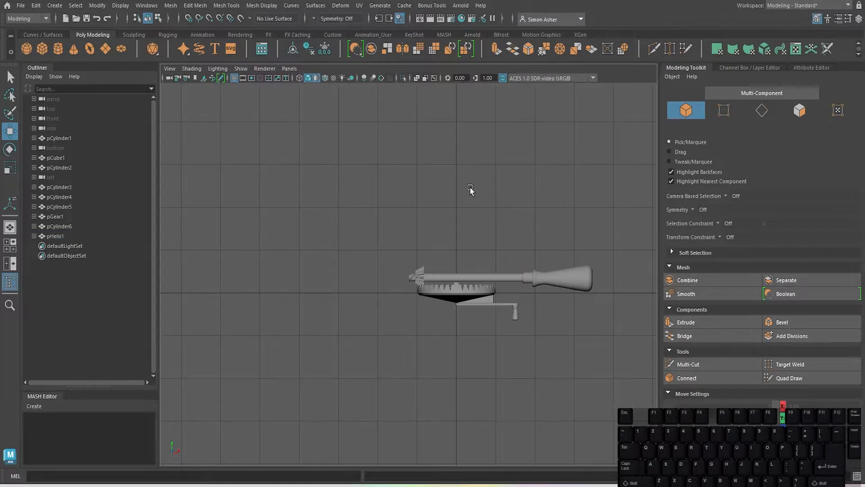
scroll(450, 236, up, 10)
key(space)
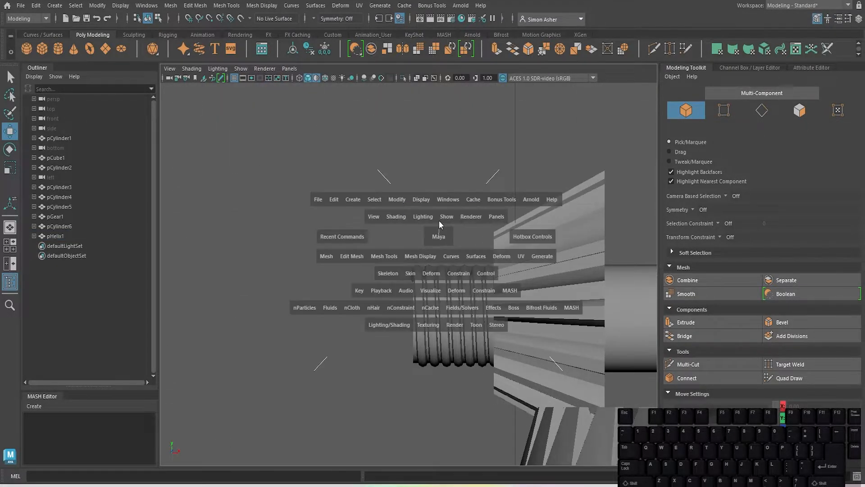
drag(439, 220, 626, 239)
scroll(438, 228, up, 3)
scroll(460, 231, up, 8)
alt+middle_drag(459, 231, 493, 290)
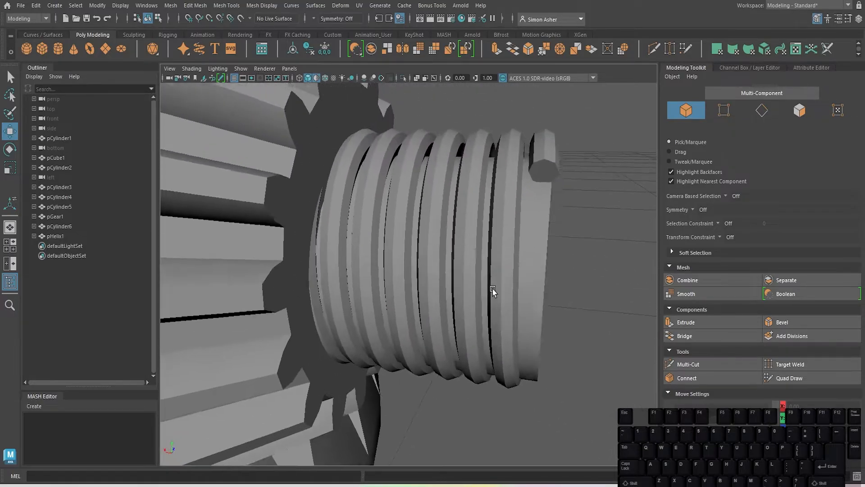
scroll(493, 290, down, 6)
alt+drag(493, 290, 307, 255)
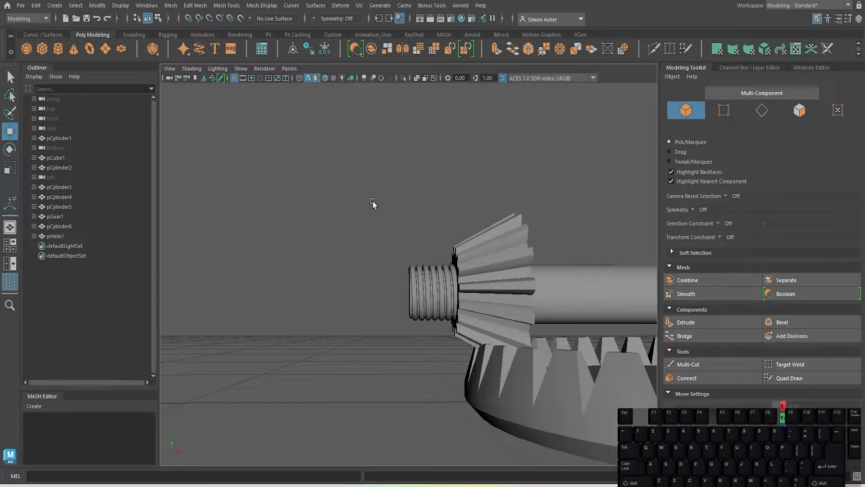
Extend the threaded cylinder stub by moving its outer end vertices along the shaft axis, slightly beyond the helix.
scroll(402, 285, down, 2)
scroll(402, 286, up, 7)
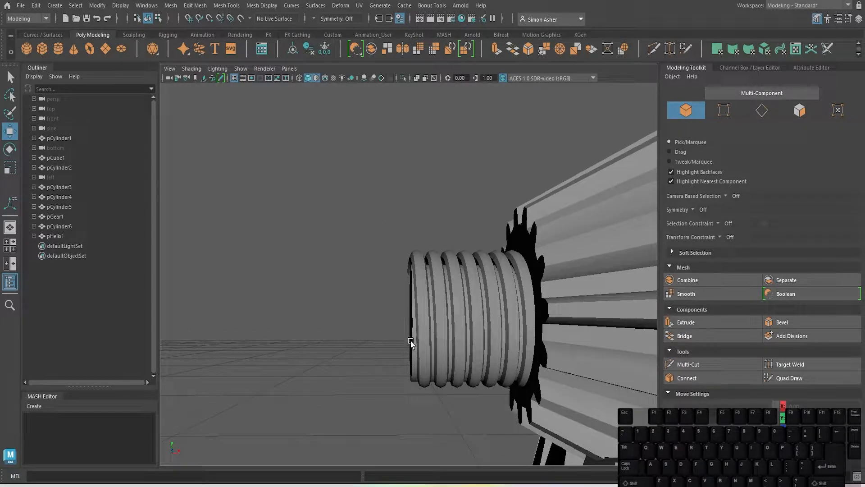
click(412, 348)
right_drag(384, 205, 342, 207)
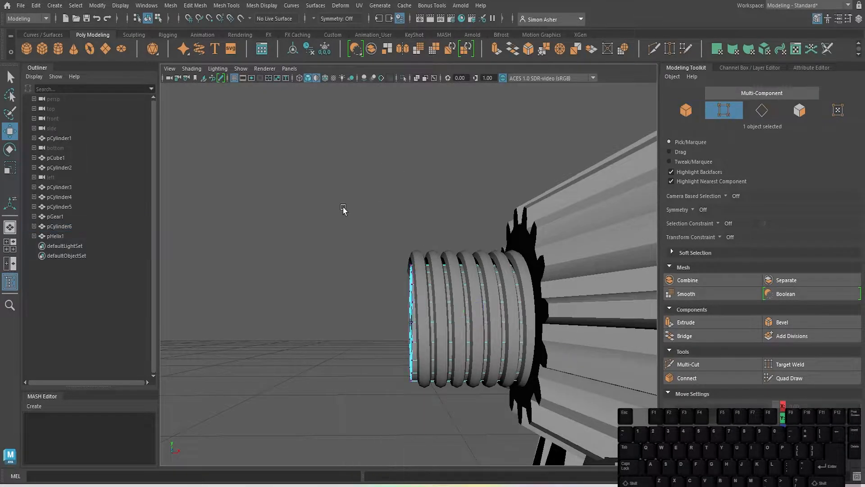
drag(357, 218, 440, 409)
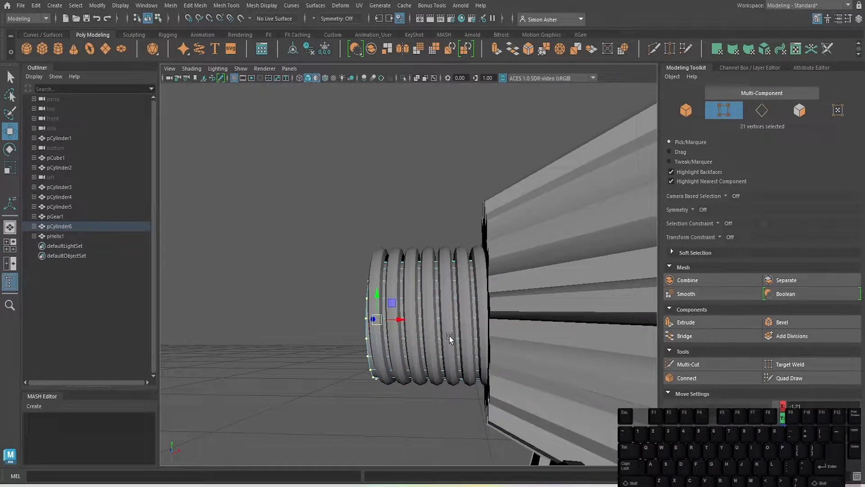
drag(403, 318, 382, 322)
click(334, 223)
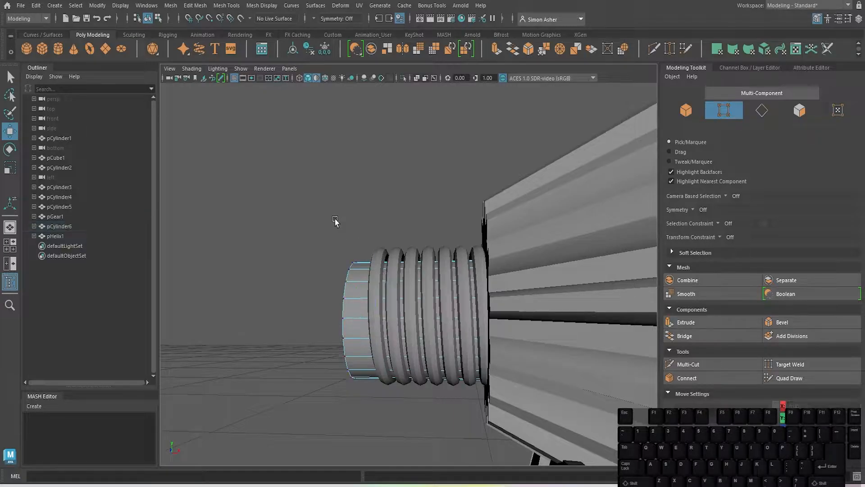
Bevel the edge loop around the stub's outer end with a fraction of 0.08 and 2 segments.
right_drag(335, 220, 333, 192)
alt+drag(334, 193, 351, 206)
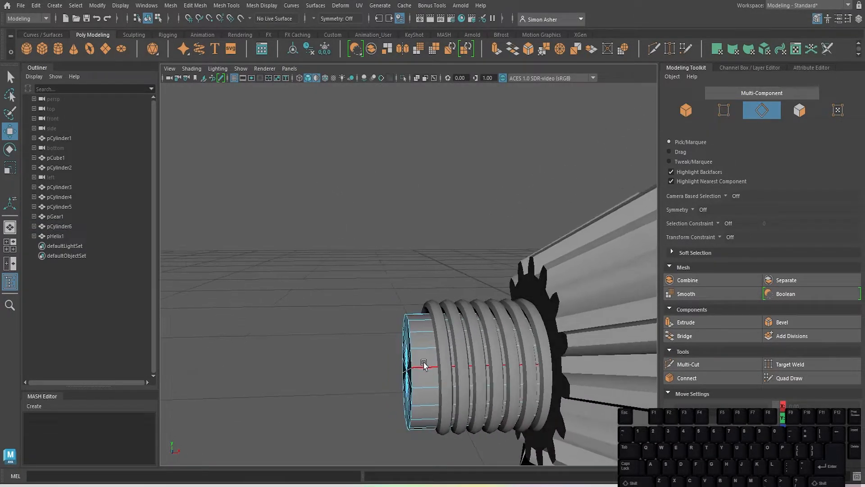
double_click(413, 363)
key(ctrl+b)
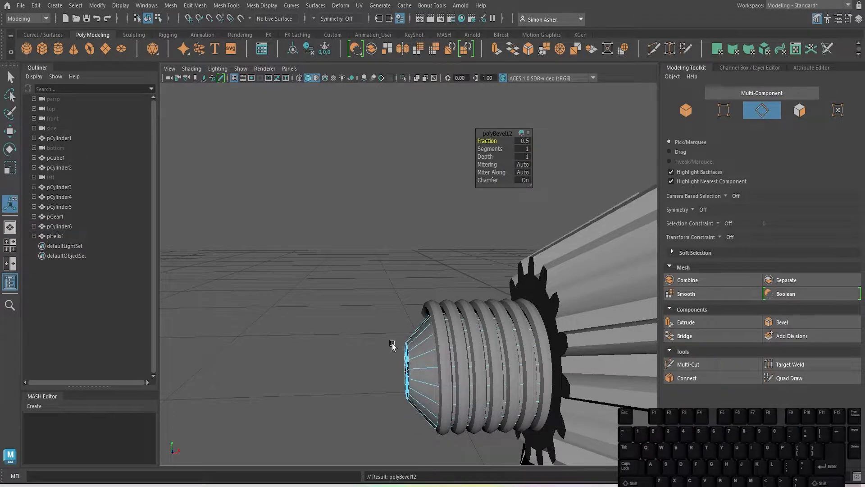
alt+middle_drag(392, 345, 373, 327)
alt+right_drag(373, 328, 403, 344)
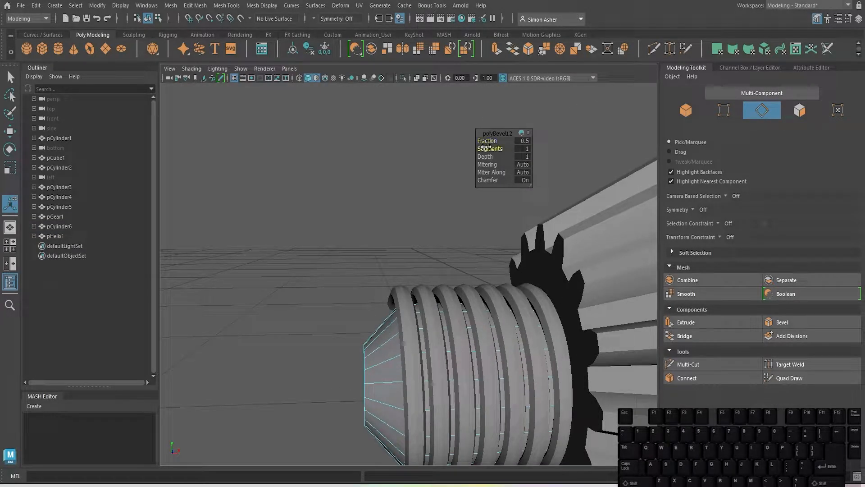
mouse_move(484, 149)
mouse_down()
mouse_move(490, 143)
mouse_move(476, 150)
mouse_up()
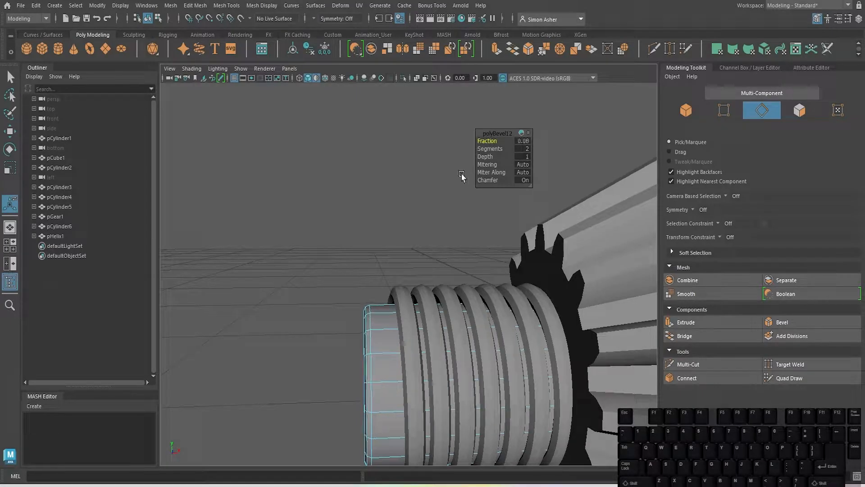
right_drag(392, 205, 401, 195)
click(401, 195)
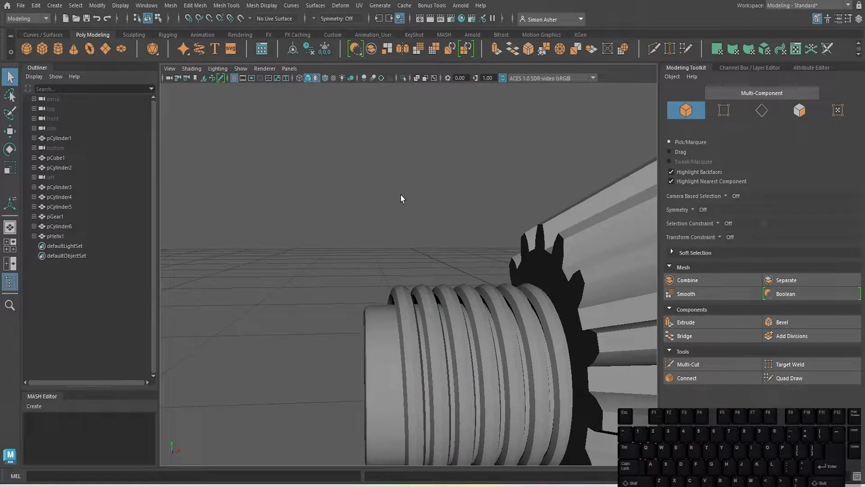
Save the scene in the projects folder as "hand drill video".
scroll(401, 197, down, 2)
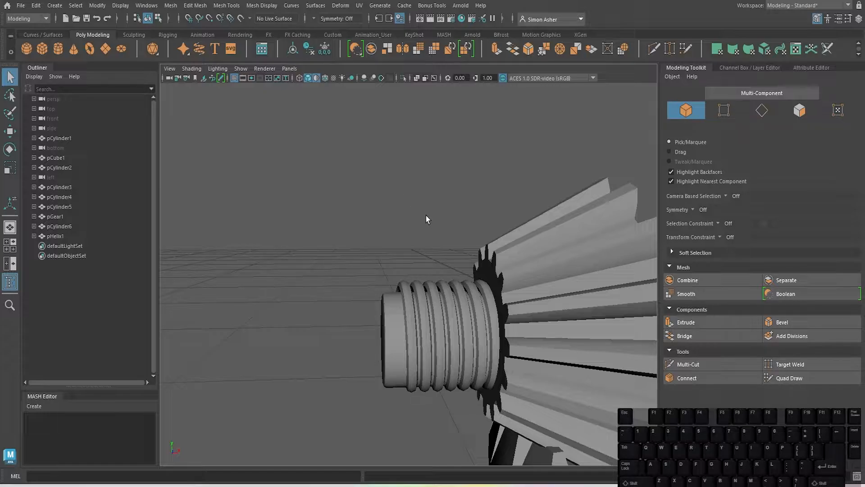
scroll(425, 215, down, 2)
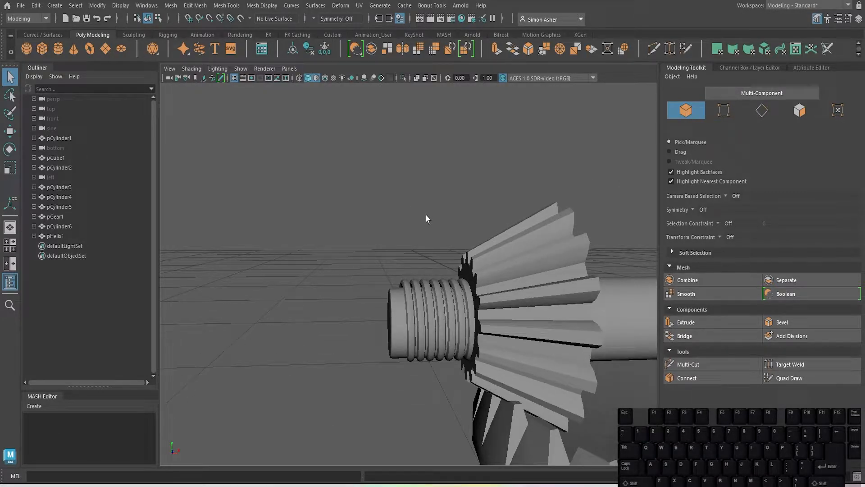
scroll(426, 214, down, 4)
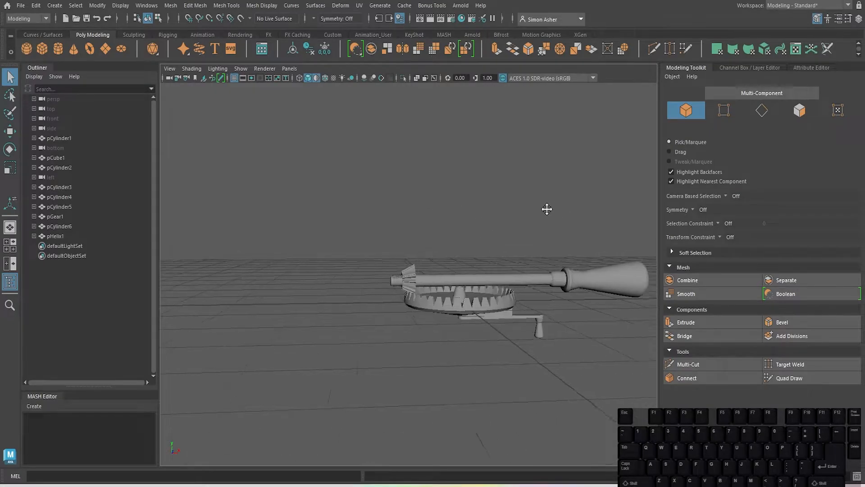
alt+middle_drag(546, 207, 529, 197)
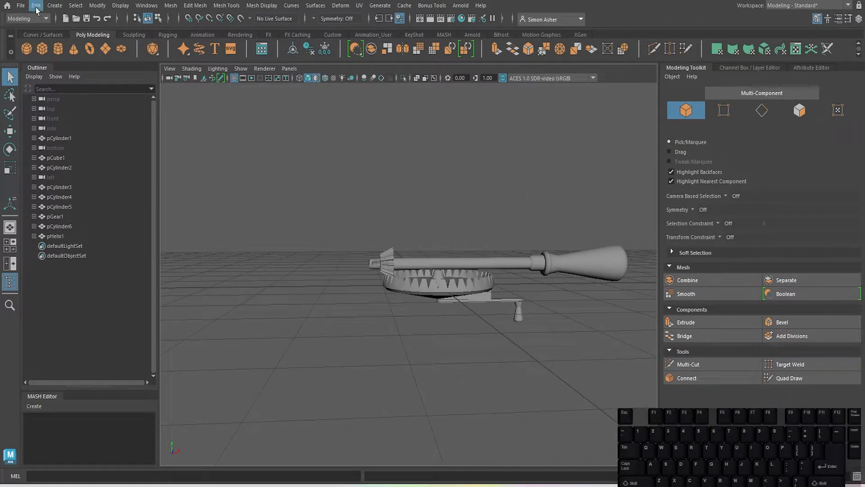
click(16, 6)
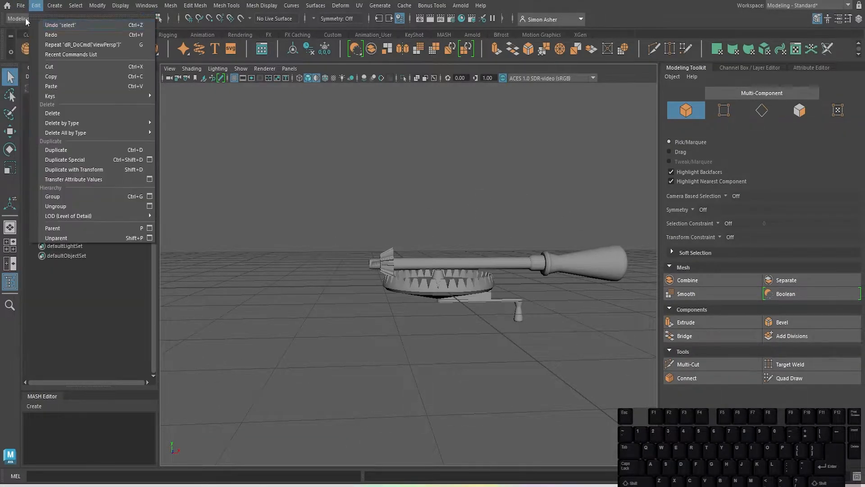
click(24, 9)
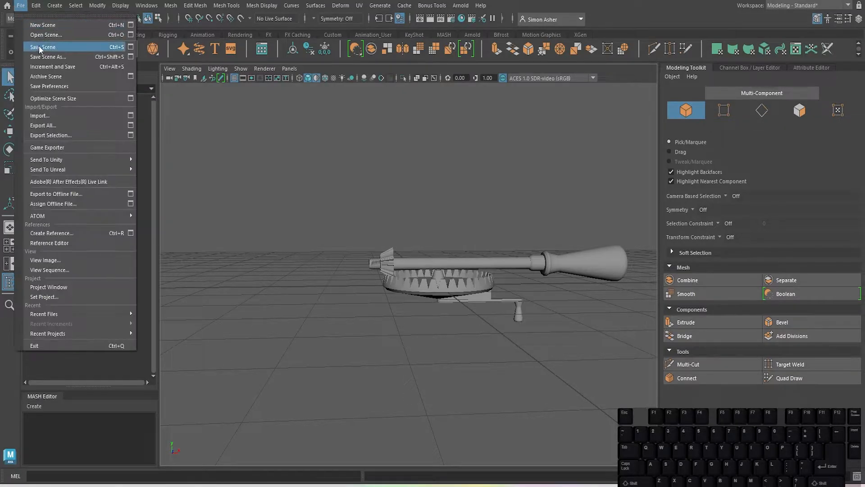
click(39, 45)
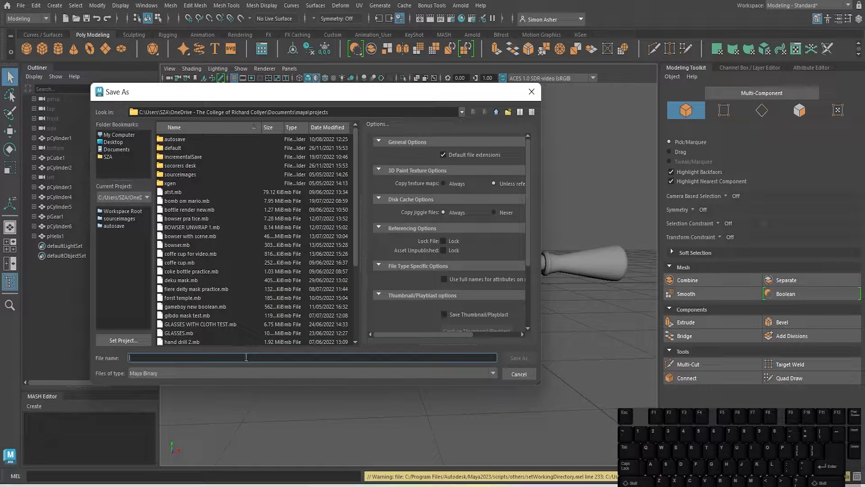
text(hand d)
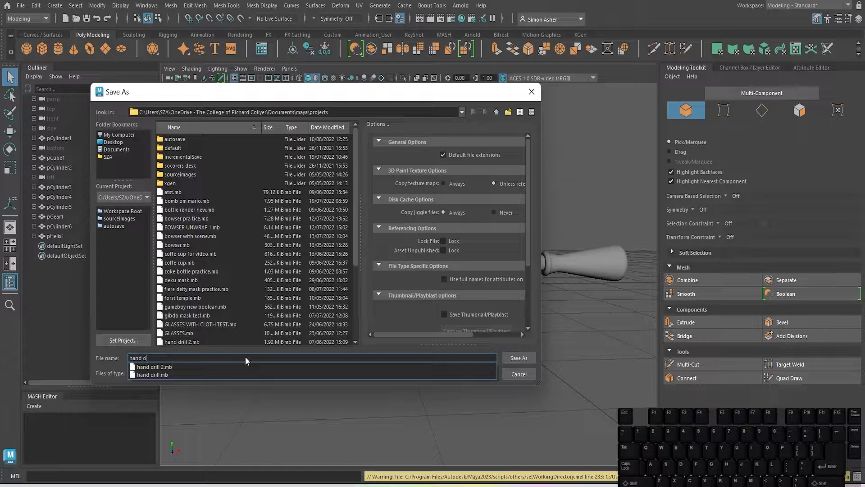
text(rill video)
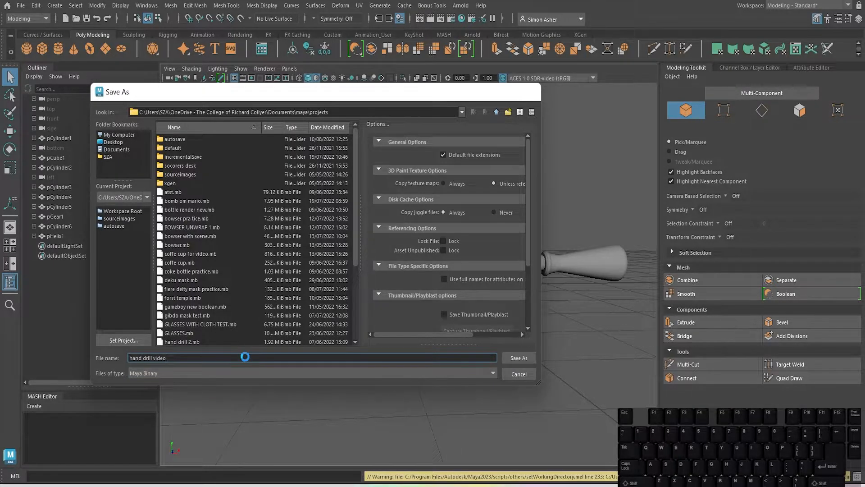
key(Return)
Add a new polygon cylinder and rotate it in the front view so its axis lies parallel to the shaft.
scroll(425, 274, up, 9)
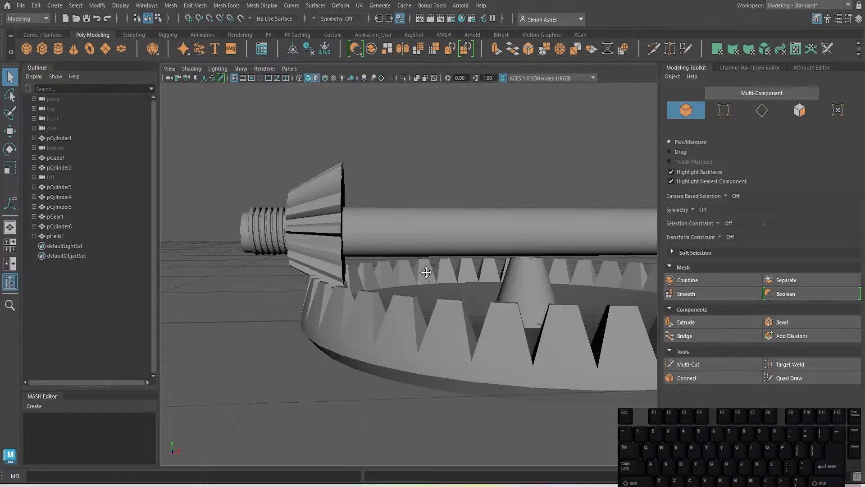
alt+middle_drag(425, 273, 518, 276)
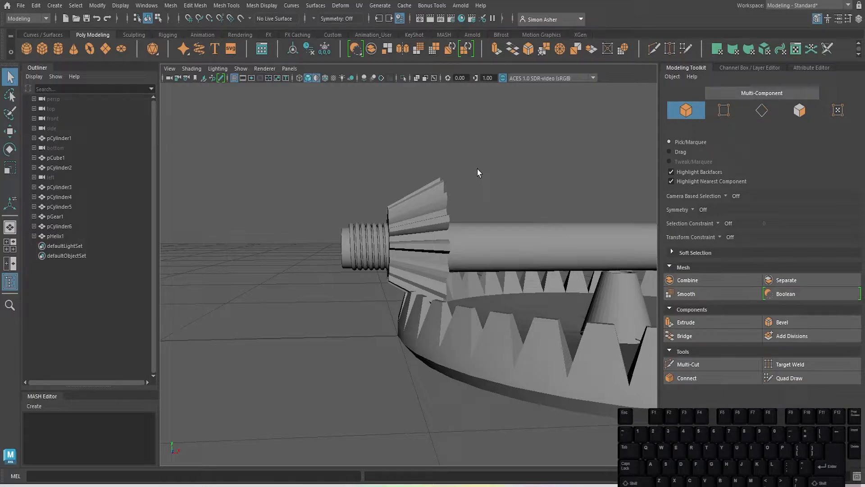
click(60, 48)
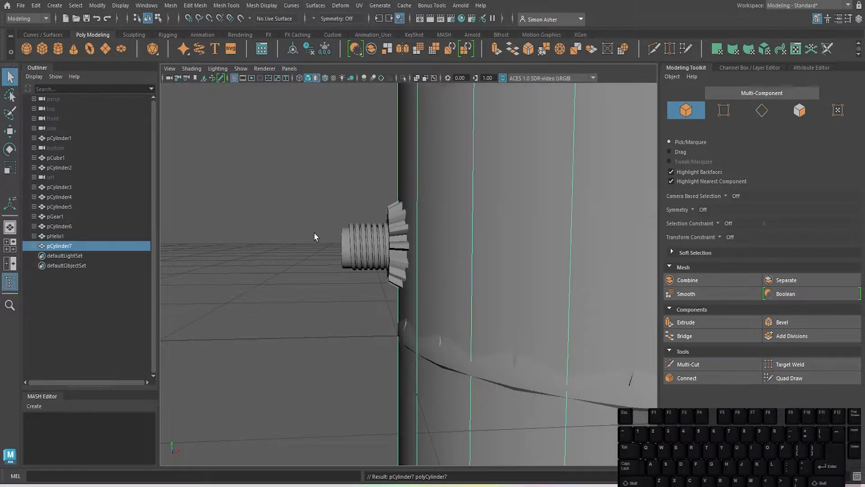
key(f)
key(space)
drag(329, 219, 330, 246)
scroll(410, 284, down, 15)
scroll(419, 289, up, 2)
scroll(434, 298, up, 4)
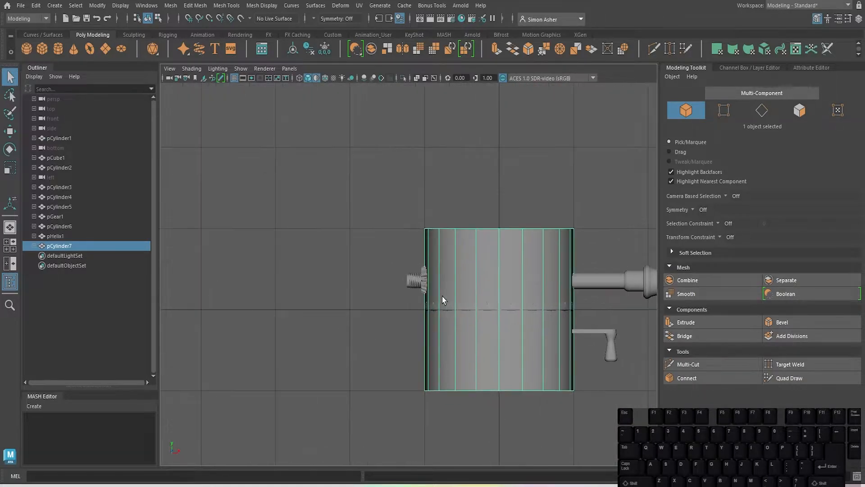
key(e)
drag(492, 285, 448, 336)
Move the new cylinder beyond the threaded end to about X -2.31 and scale it uniformly to about 0.16.
key(w)
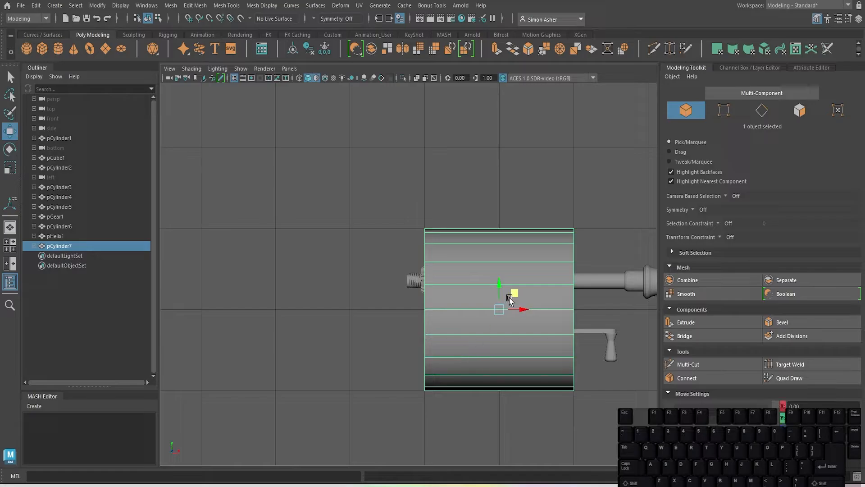
drag(515, 293, 343, 268)
scroll(378, 294, up, 3)
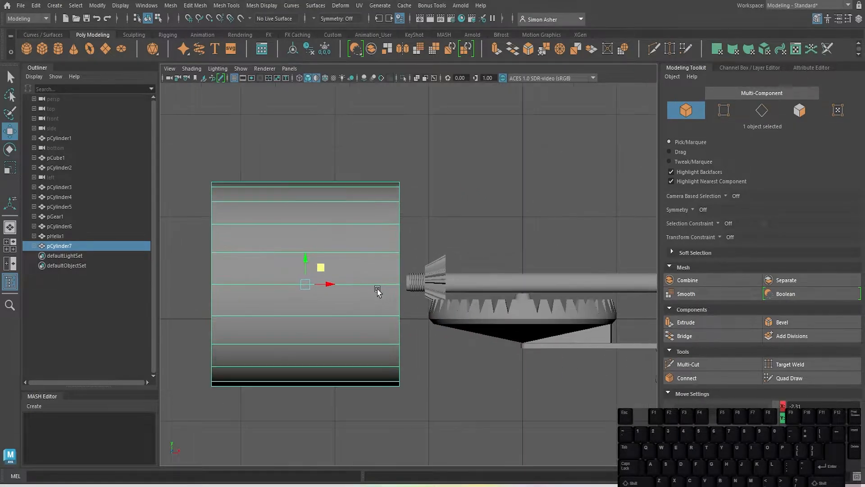
alt+middle_drag(429, 329, 533, 347)
key(r)
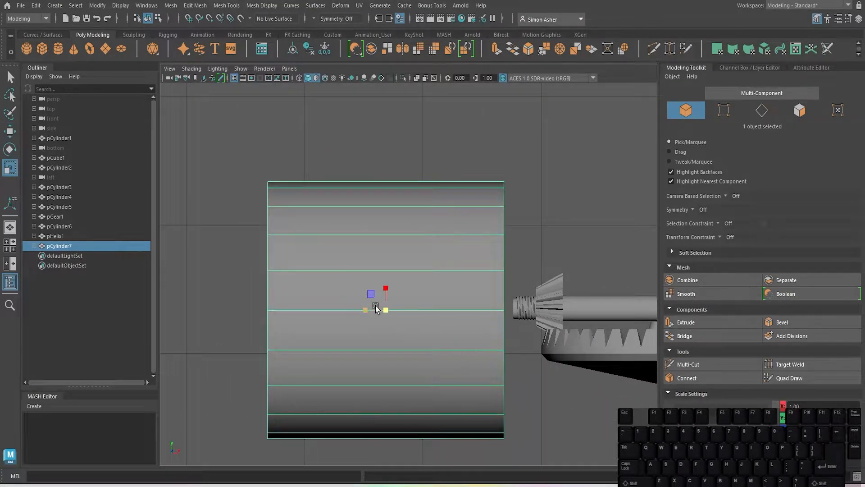
drag(386, 308, 212, 374)
scroll(342, 384, up, 4)
alt+middle_drag(455, 389, 382, 338)
scroll(382, 338, up, 1)
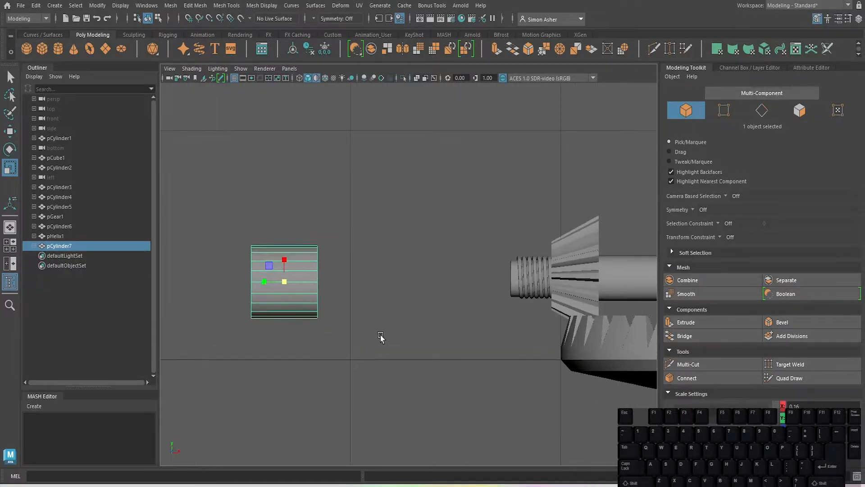
Move the small cylinder to about X -1.40 so it touches the stub's end, and align it vertically with the stub.
key(w)
drag(307, 281, 494, 323)
scroll(502, 333, up, 2)
scroll(514, 347, up, 2)
alt+middle_drag(514, 349, 446, 332)
scroll(446, 332, up, 1)
scroll(446, 333, up, 1)
drag(468, 270, 481, 272)
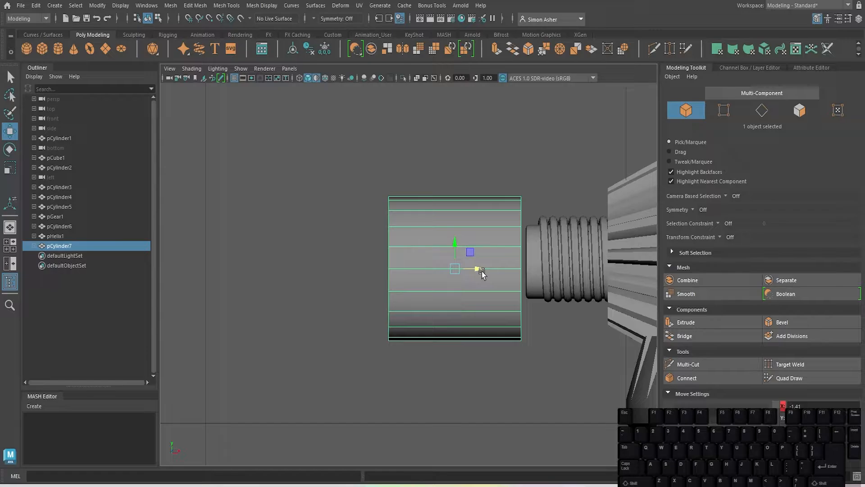
drag(472, 249, 475, 240)
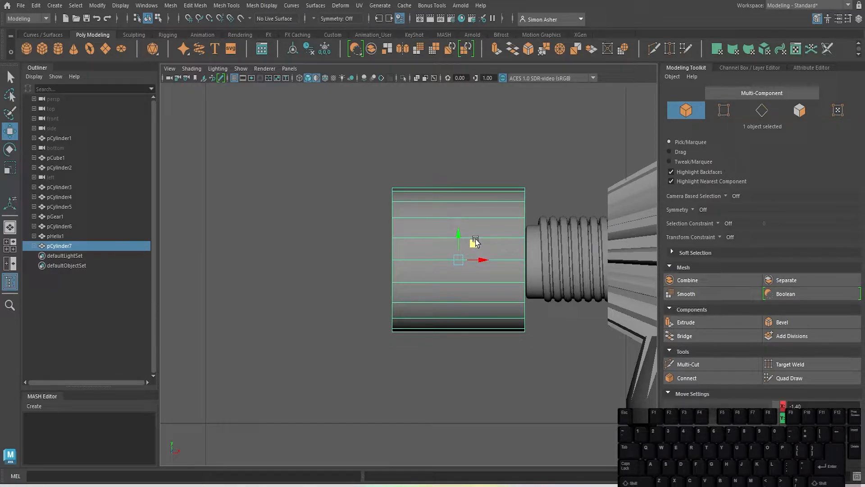
Lengthen the small cylinder to about 1.75 times its length by moving its outer end vertices away from the thread.
right_drag(413, 212, 395, 207)
drag(344, 150, 448, 367)
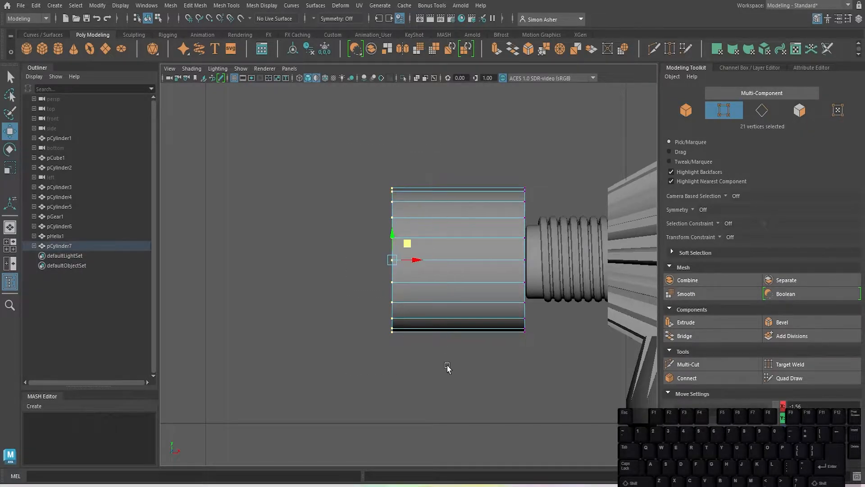
drag(414, 261, 311, 270)
click(416, 124)
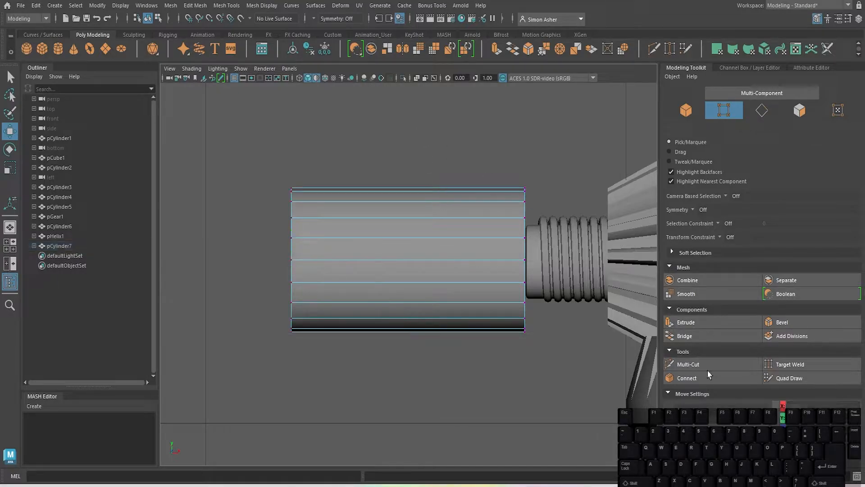
Cut two edge loops around the cylinder with Multi-Cut, about one-sixth from the thread-side end and one-third from the outer end.
click(704, 364)
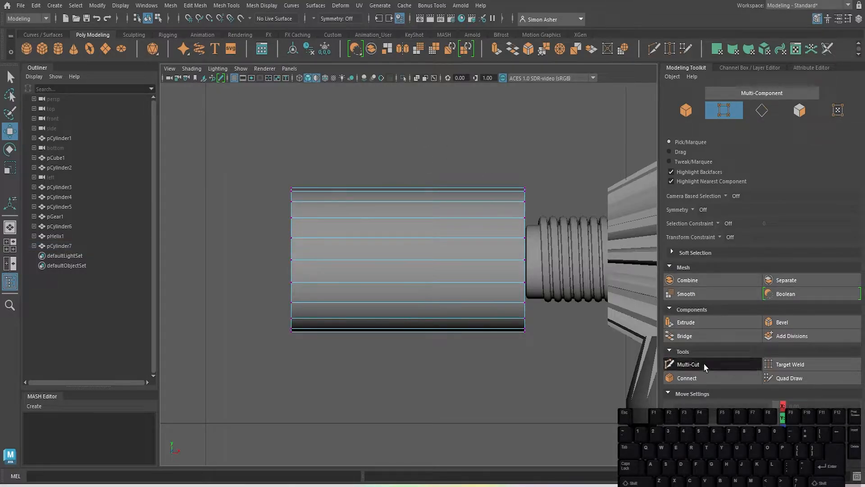
ctrl+click(487, 242)
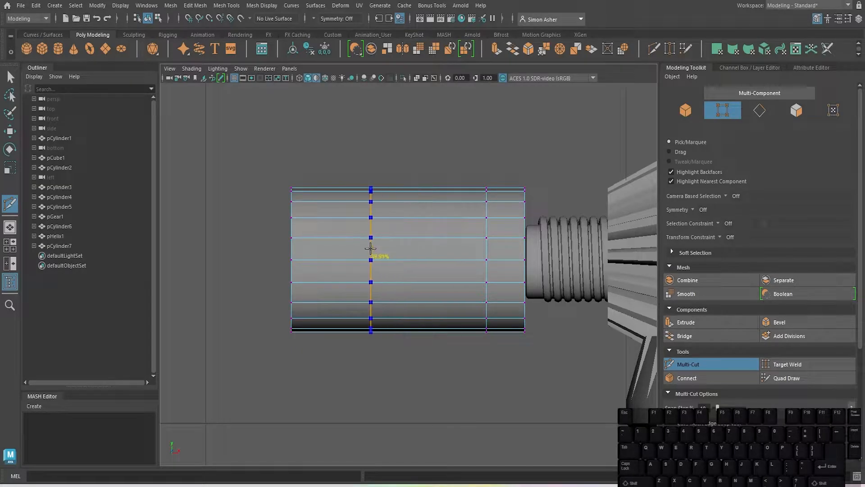
ctrl+click(363, 253)
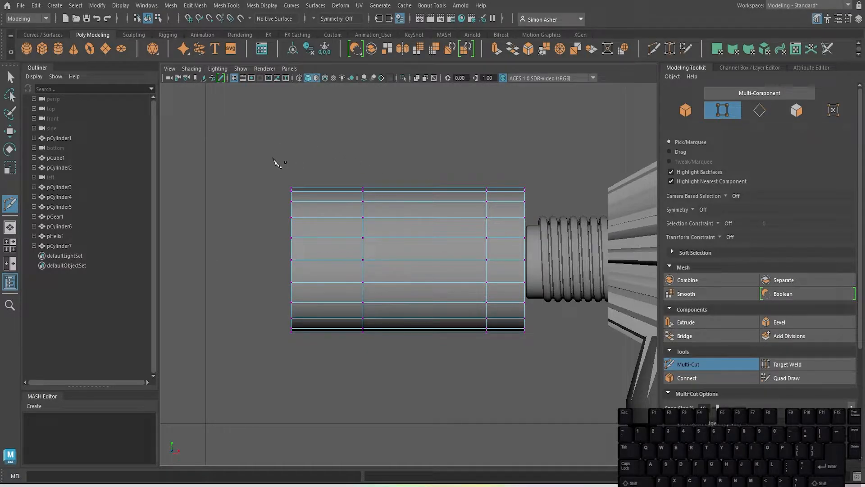
key(r)
Extrude the cylinder's middle ring of faces outward with a thickness of 0.03.
right_drag(379, 161, 380, 194)
click(409, 212)
shift+double_click(410, 235)
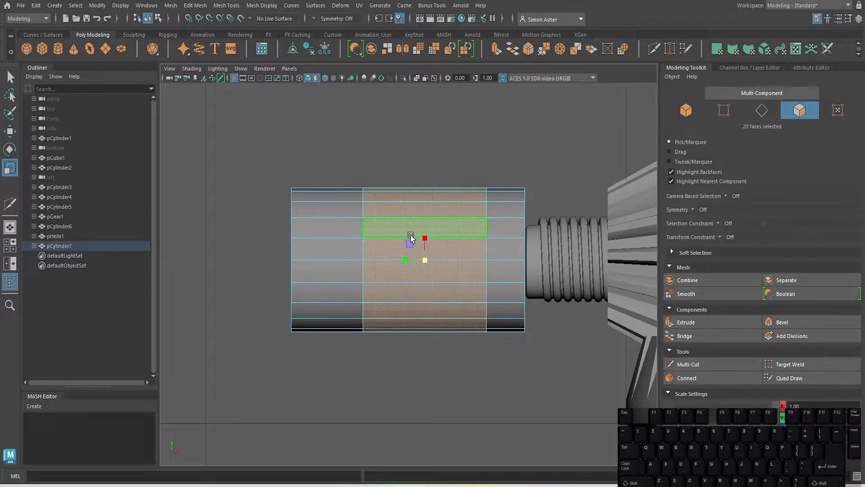
key(ctrl+e)
drag(496, 141, 496, 140)
key(space)
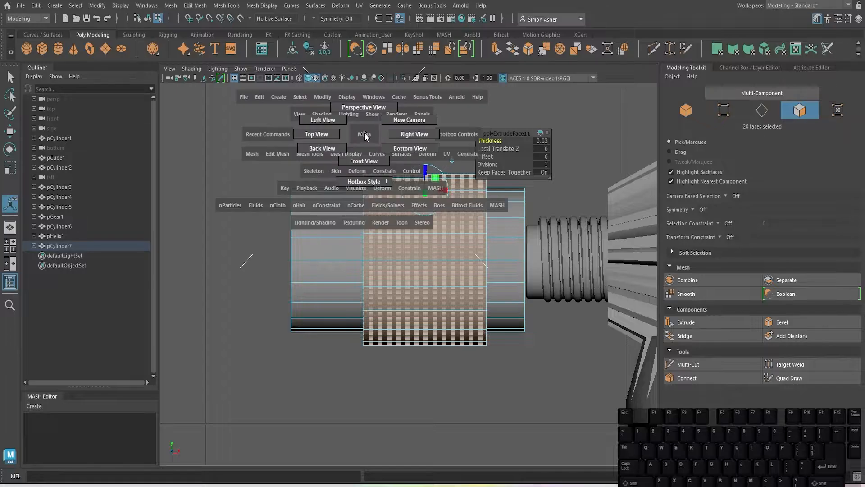
Cut an edge loop around the chuck's outer section with Multi-Cut, close to the raised middle ring.
drag(386, 162, 404, 152)
alt+right_drag(405, 152, 403, 305)
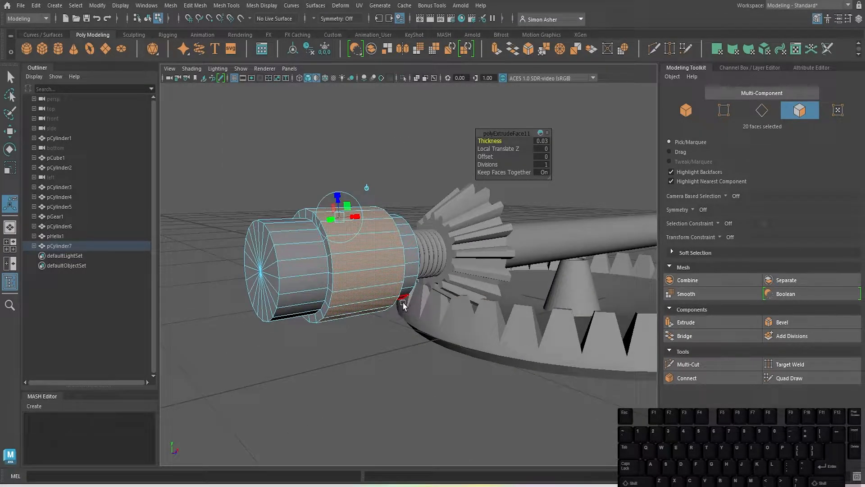
click(367, 128)
alt+drag(368, 129, 462, 154)
scroll(424, 174, up, 2)
alt+drag(424, 176, 476, 205)
scroll(450, 198, up, 4)
click(707, 366)
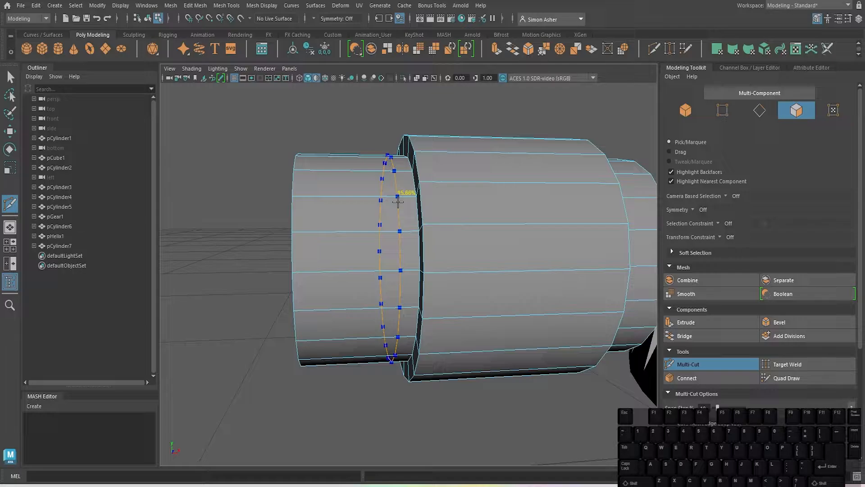
ctrl+click(398, 202)
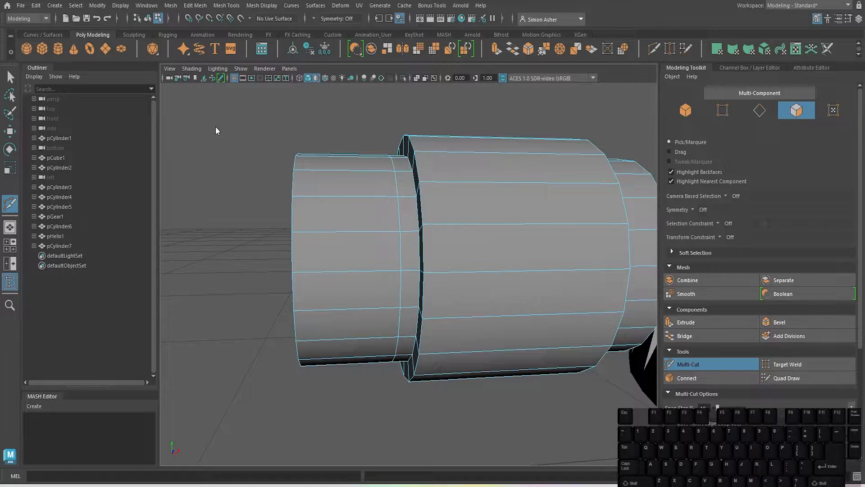
Scale down the edge loop at the chuck's outer end to taper that section into a nose cone.
mouse_move(215, 126)
right_down()
mouse_move(211, 140)
mouse_move(224, 117)
mouse_move(225, 125)
right_up()
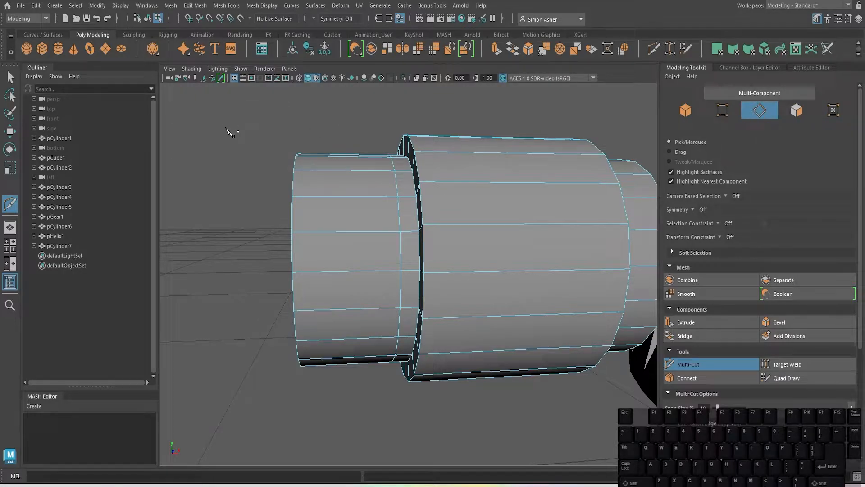
key(q)
double_click(294, 212)
key(r)
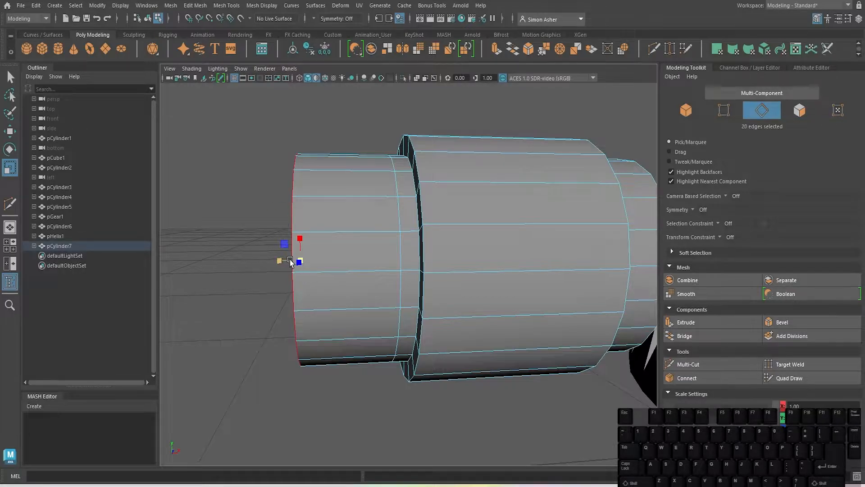
click(323, 295)
double_click(291, 239)
alt+drag(263, 242, 273, 274)
drag(290, 334, 243, 340)
click(253, 235)
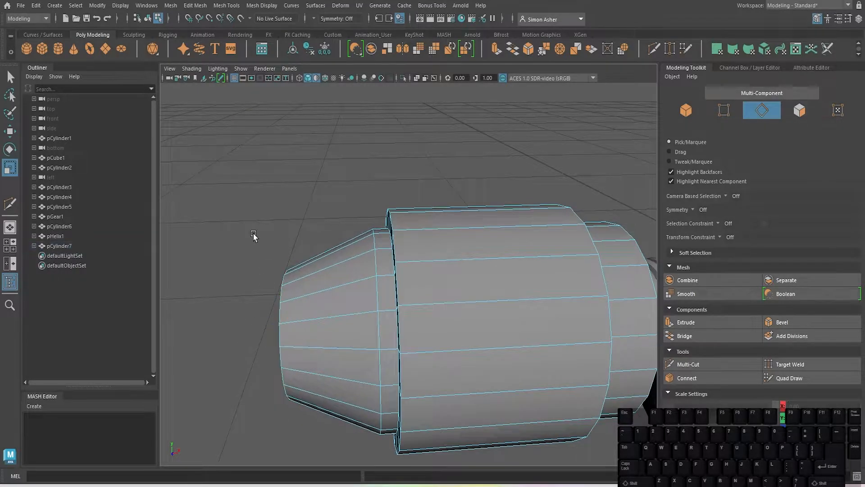
Bevel the outer and inner edge loops on both shoulders of the raised middle ring with narrow, segmented bevels.
scroll(253, 235, down, 3)
mouse_move(253, 236)
alt+mouse_down()
mouse_move(290, 228)
mouse_move(262, 218)
mouse_move(217, 226)
mouse_move(270, 222)
mouse_move(255, 224)
alt+mouse_up()
right_click(321, 152)
scroll(325, 148, up, 3)
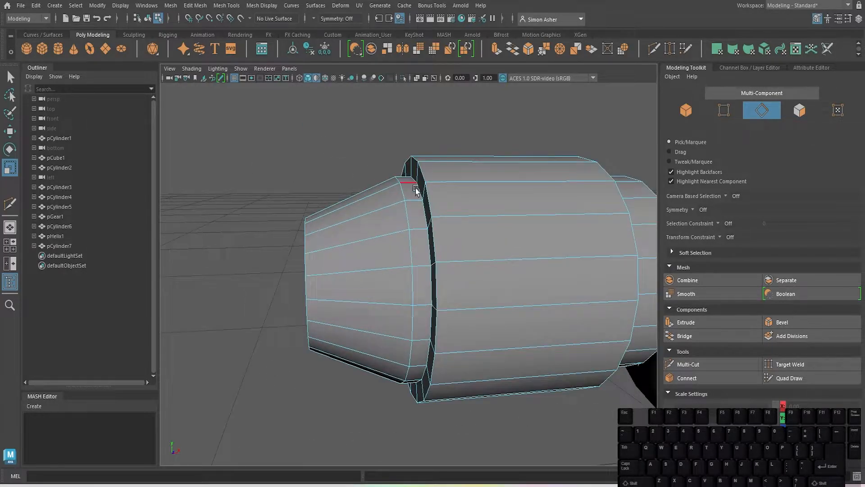
double_click(424, 201)
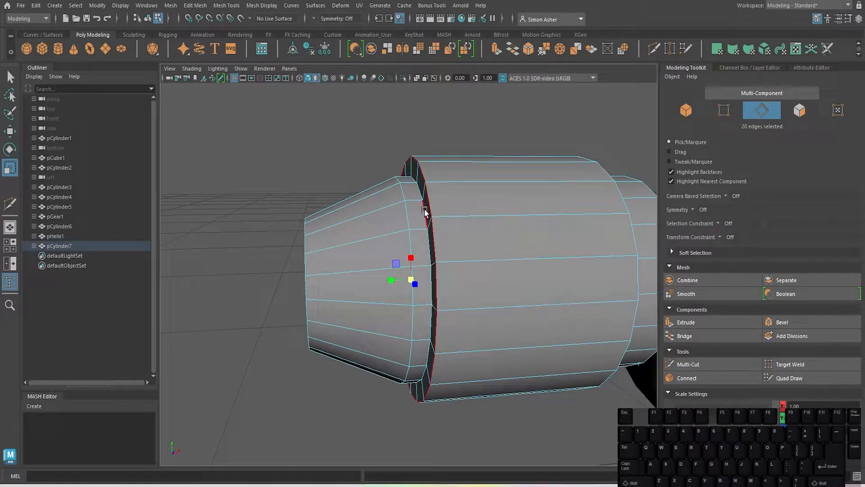
shift+double_click(446, 215)
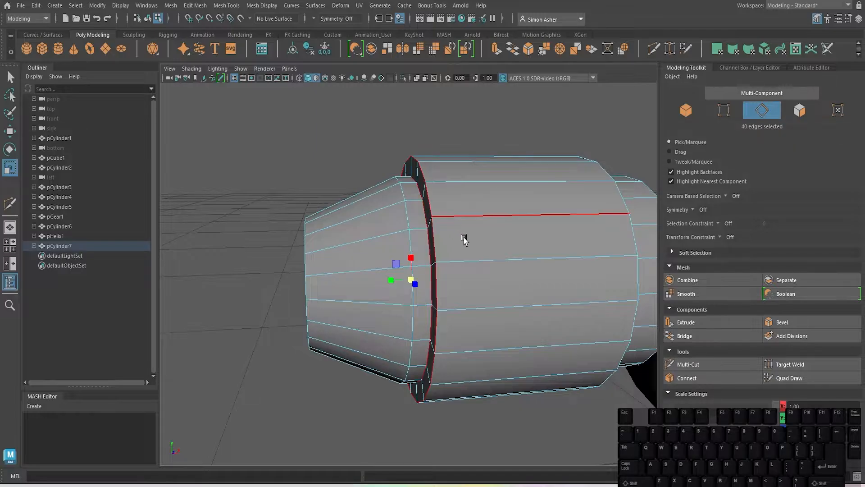
alt+drag(464, 240, 421, 237)
shift+double_click(357, 192)
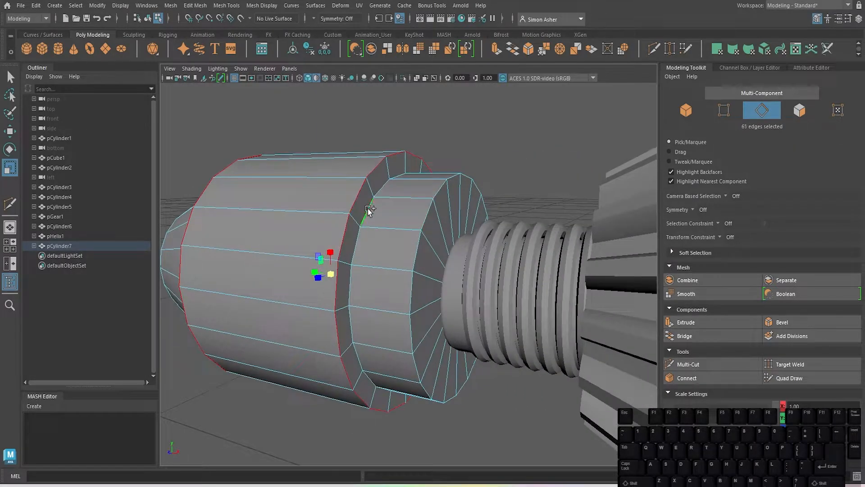
shift+double_click(368, 210)
key(ctrl+b)
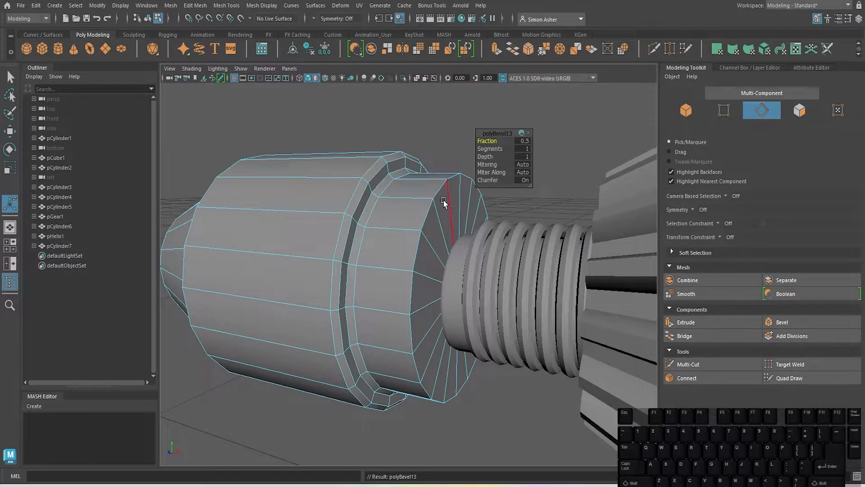
drag(496, 149, 498, 149)
alt+drag(438, 189, 475, 193)
drag(486, 140, 500, 145)
right_drag(444, 152, 458, 143)
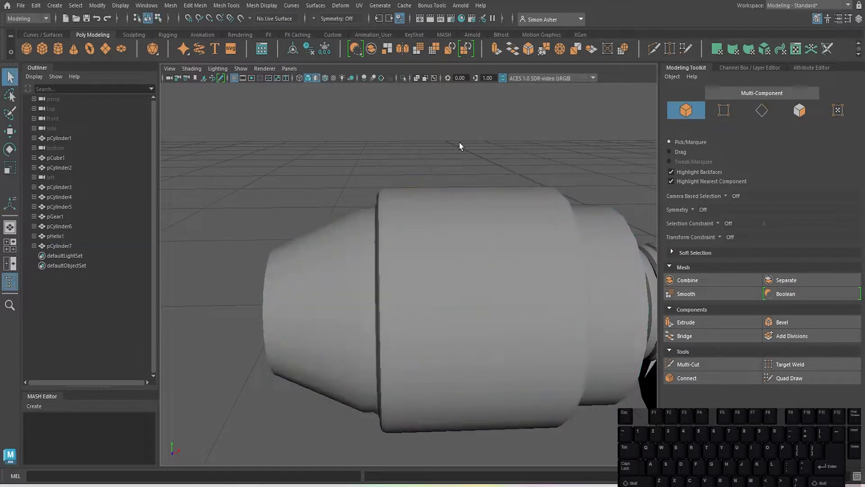
Bevel the edge loop around the chuck's thread-side end with a narrow, segmented bevel.
alt+drag(459, 142, 420, 136)
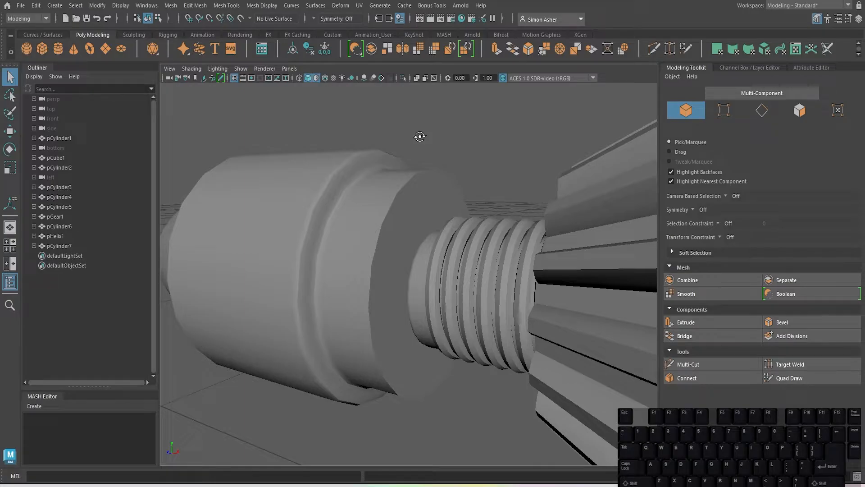
click(400, 193)
right_drag(400, 194, 397, 173)
double_click(395, 204)
key(ctrl+b)
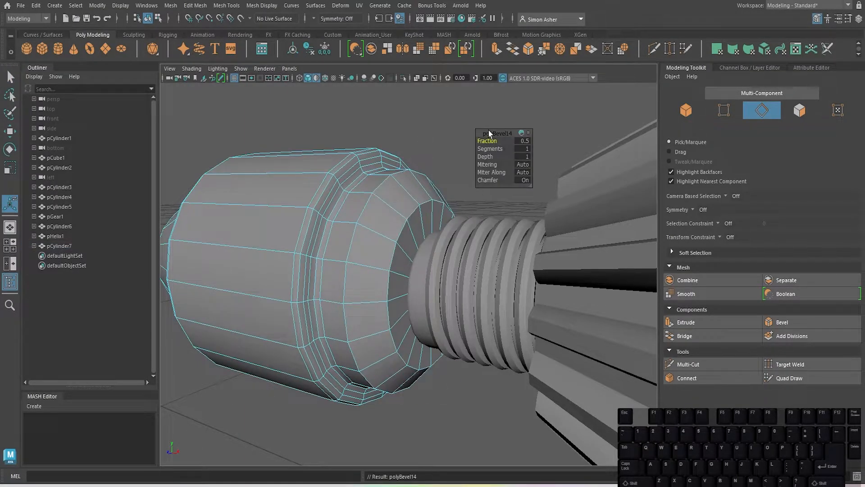
drag(483, 149, 472, 145)
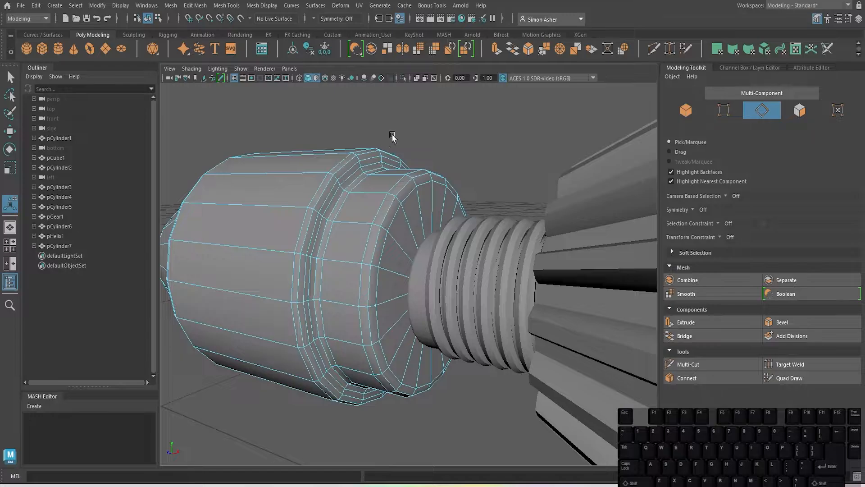
right_drag(426, 127, 450, 115)
Bevel the edge loop at the tip of the chuck's nose cone with a fraction of 0.09 and 2 segments.
alt+drag(451, 115, 508, 124)
click(460, 271)
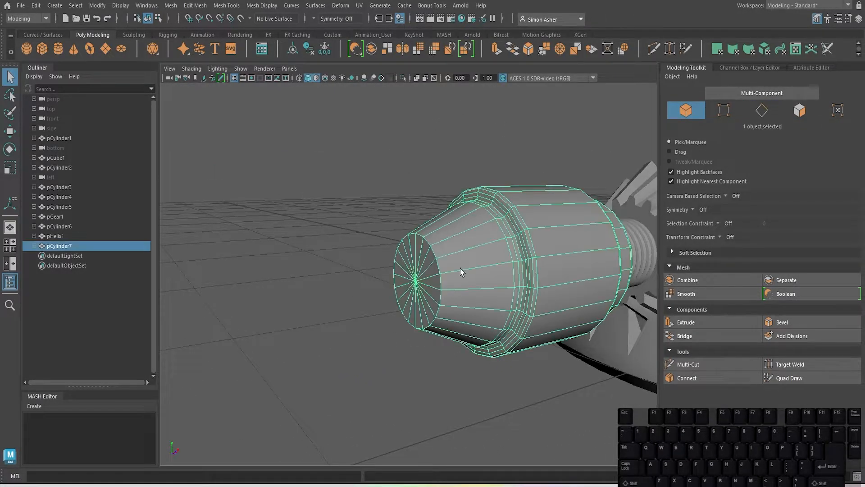
scroll(460, 269, up, 3)
right_drag(464, 235, 458, 188)
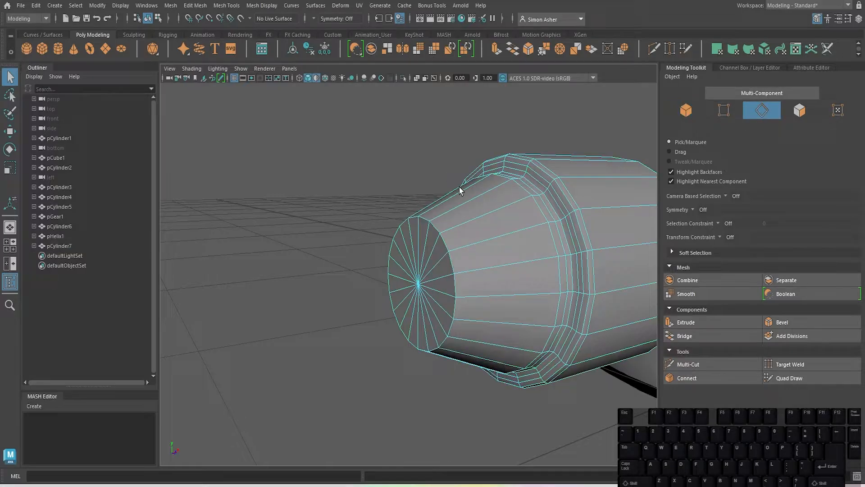
double_click(442, 237)
key(ctrl+b)
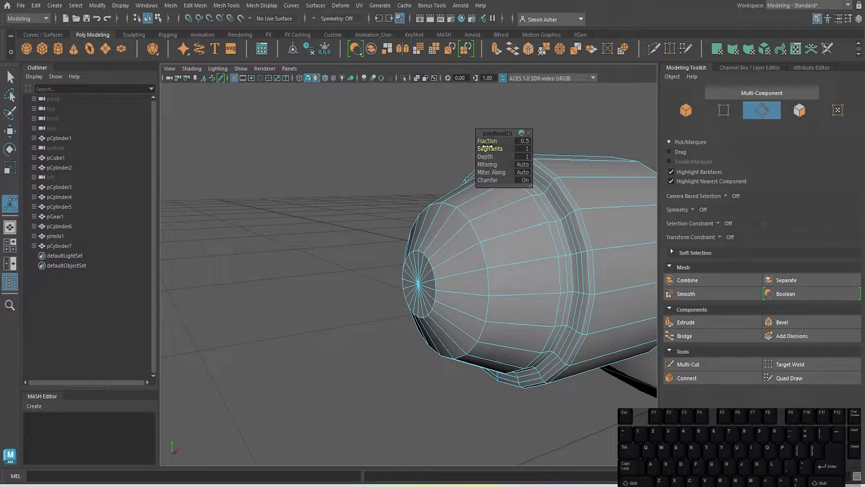
mouse_move(491, 149)
mouse_down()
mouse_move(495, 142)
mouse_move(479, 148)
mouse_up()
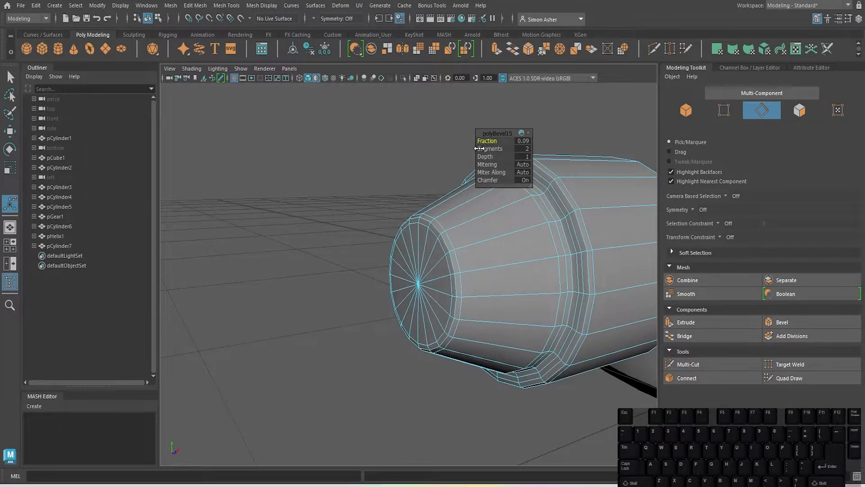
Preview the chuck with mesh smoothing, and return it to the unsmoothed display.
key(3)
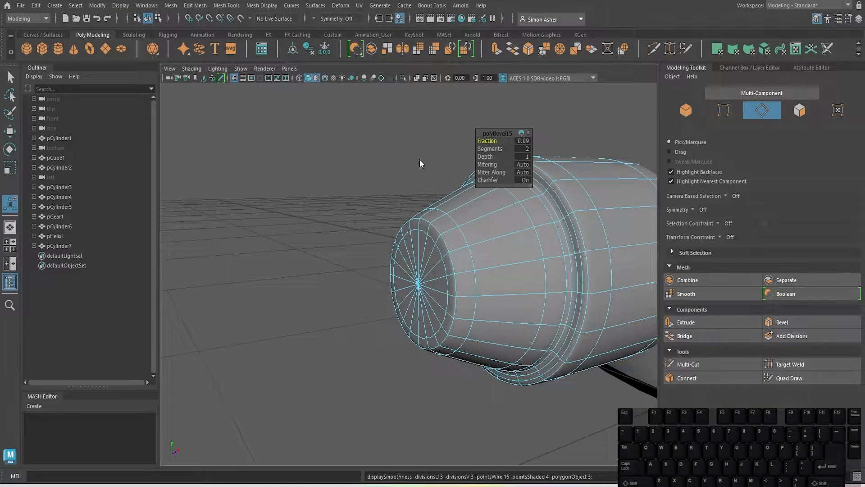
right_drag(419, 159, 431, 151)
click(431, 150)
mouse_move(431, 150)
alt+mouse_down()
mouse_move(350, 149)
mouse_move(420, 150)
alt+mouse_up()
click(453, 280)
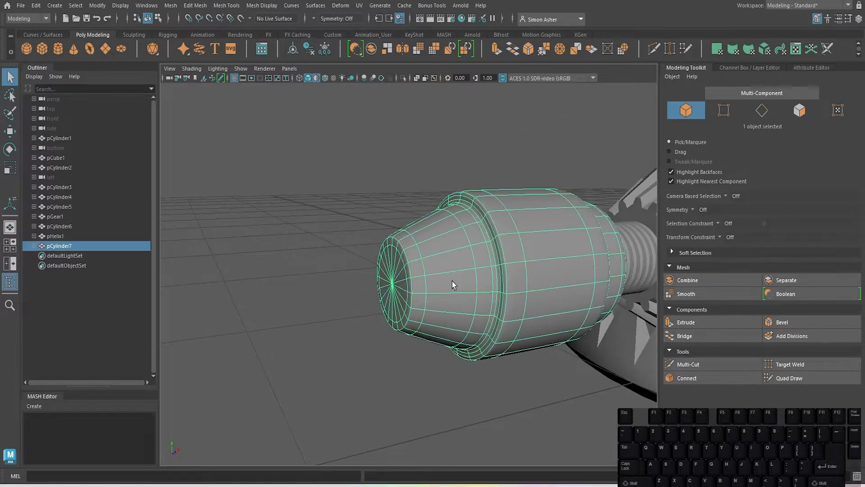
key(1)
Inset the end cap faces of the chuck's nose and extrude them inward with a Local Translate Z of -0.14.
alt+drag(452, 280, 374, 226)
right_drag(374, 226, 374, 229)
scroll(574, 292, up, 5)
scroll(573, 293, down, 5)
alt+middle_drag(537, 289, 498, 302)
scroll(467, 303, up, 3)
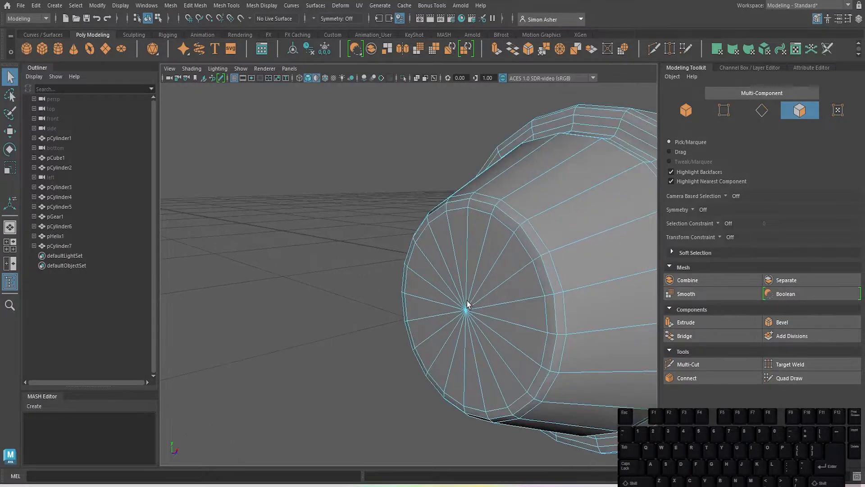
mouse_move(475, 343)
mouse_down()
mouse_move(492, 314)
mouse_move(440, 333)
mouse_move(473, 265)
mouse_move(461, 249)
mouse_up()
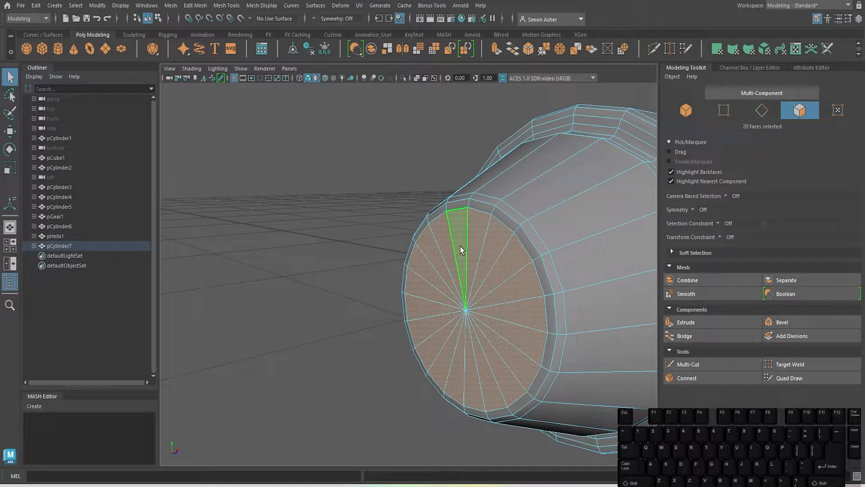
key(ctrl+e)
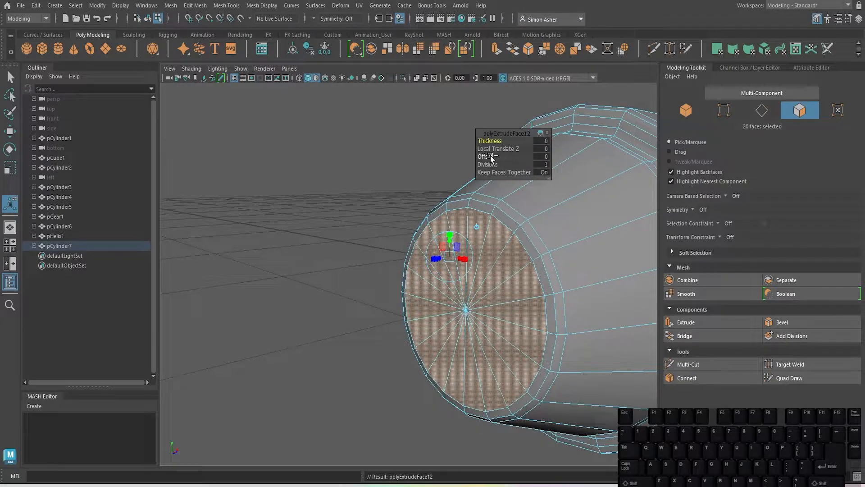
drag(486, 157, 465, 161)
key(ctrl+e)
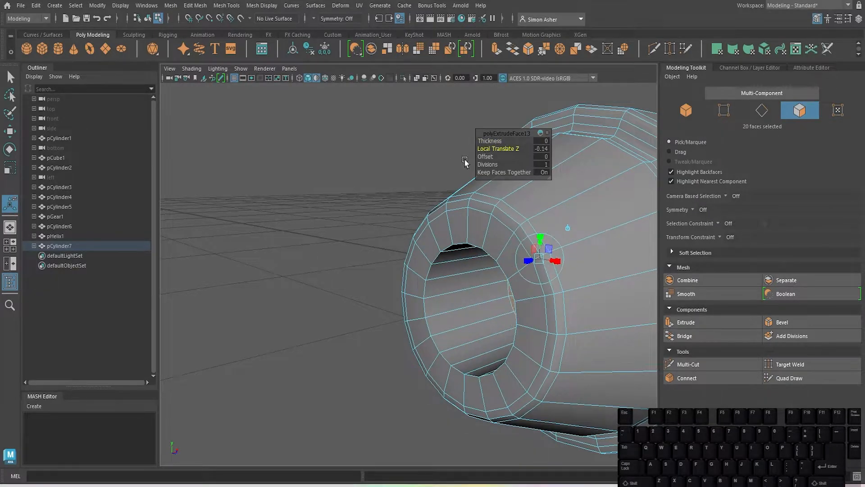
Bevel the rim and bottom edge loops of the chuck's bore with a fraction of 0.2 and 2 segments.
right_drag(369, 158, 371, 146)
double_click(459, 244)
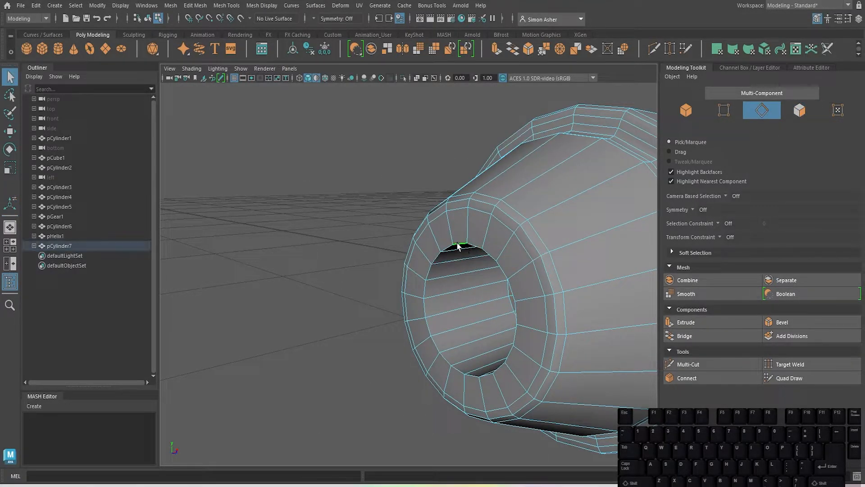
scroll(452, 251, down, 5)
alt+drag(452, 252, 558, 304)
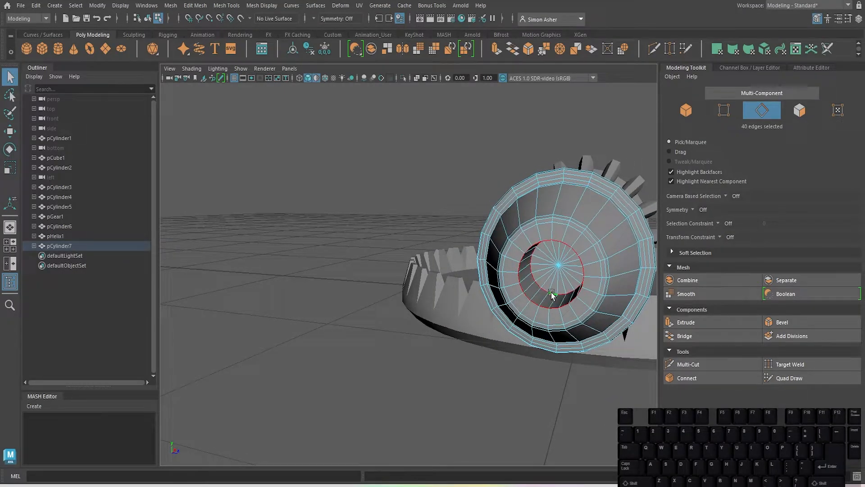
key(ctrl+b)
alt+drag(551, 295, 500, 304)
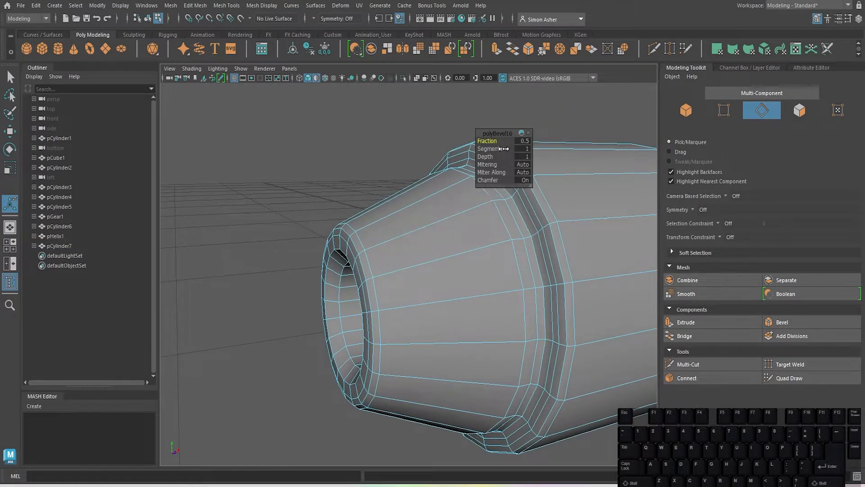
drag(496, 148, 477, 148)
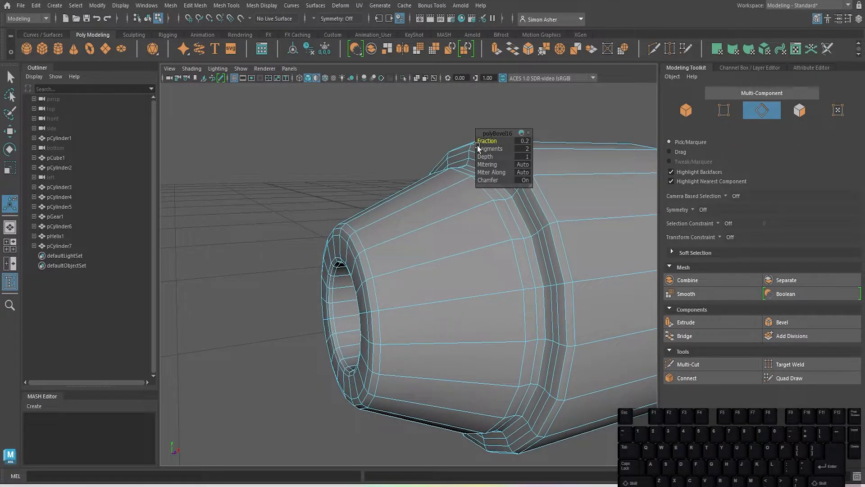
Inspect the smoothed chuck from its nose and thread side, and restore the unsmoothed display.
key(3)
right_drag(285, 176, 298, 167)
click(299, 166)
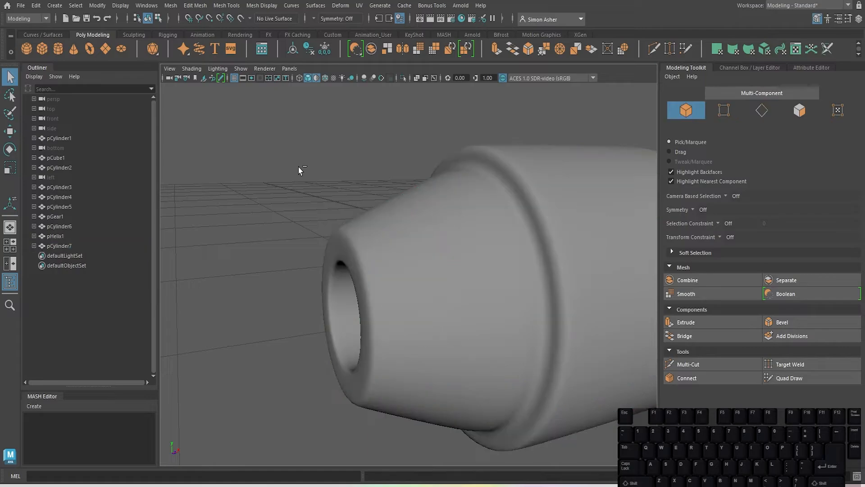
scroll(299, 166, down, 5)
alt+drag(299, 167, 230, 160)
scroll(276, 178, up, 5)
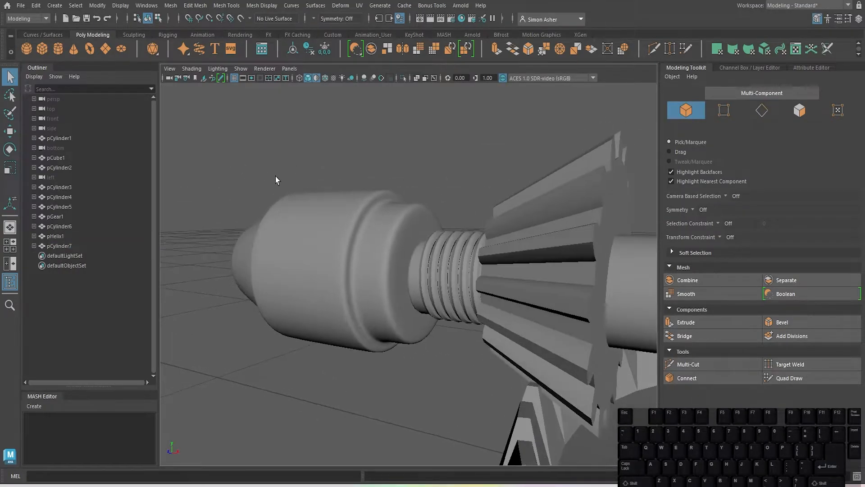
click(395, 263)
key(1)
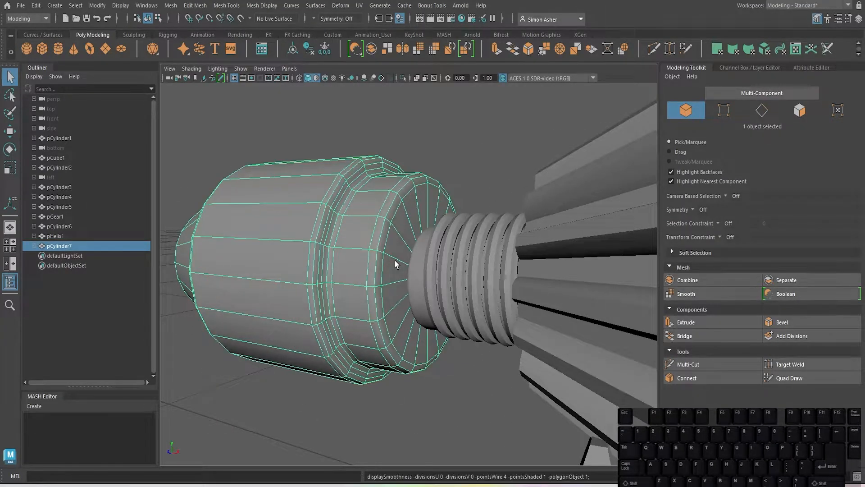
Inset the cap faces on the chuck's thread side by extruding them with an Offset of 0.06.
key(w)
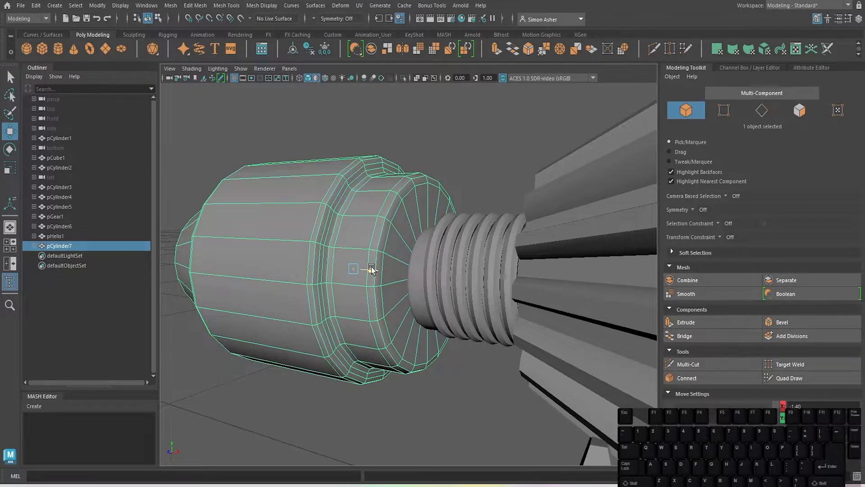
alt+drag(368, 270, 347, 266)
right_drag(348, 204, 349, 232)
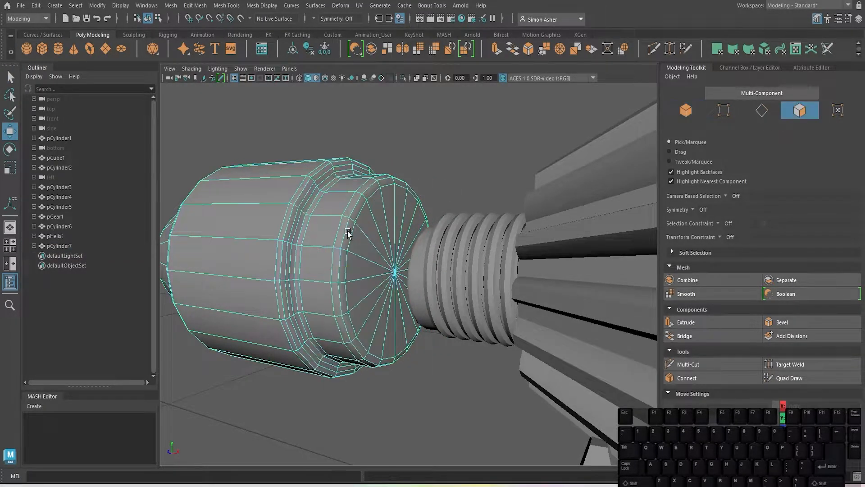
click(377, 282)
mouse_move(377, 287)
mouse_down()
mouse_move(382, 248)
mouse_move(411, 266)
mouse_move(392, 294)
mouse_move(374, 299)
mouse_move(386, 295)
mouse_up()
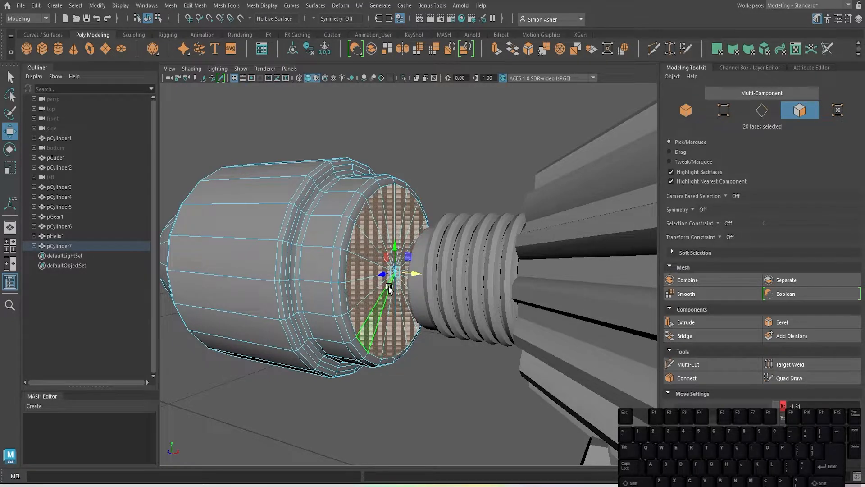
key(ctrl+e)
scroll(565, 177, up, 5)
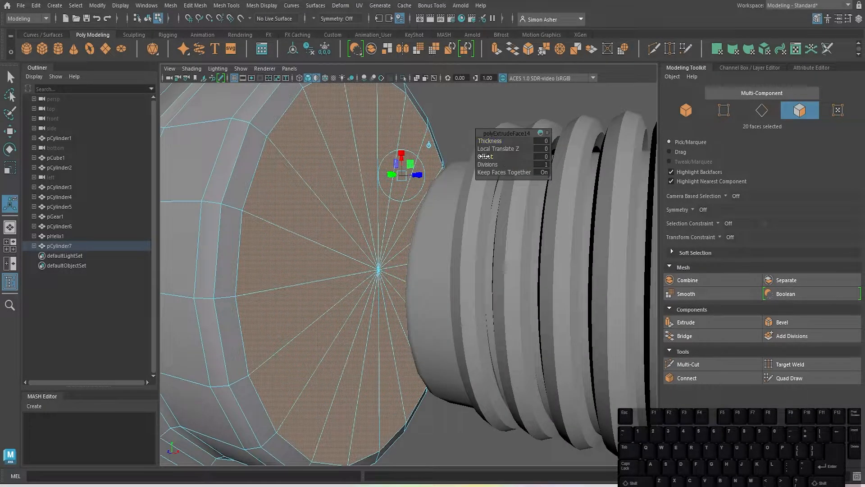
drag(485, 156, 484, 178)
scroll(487, 157, down, 5)
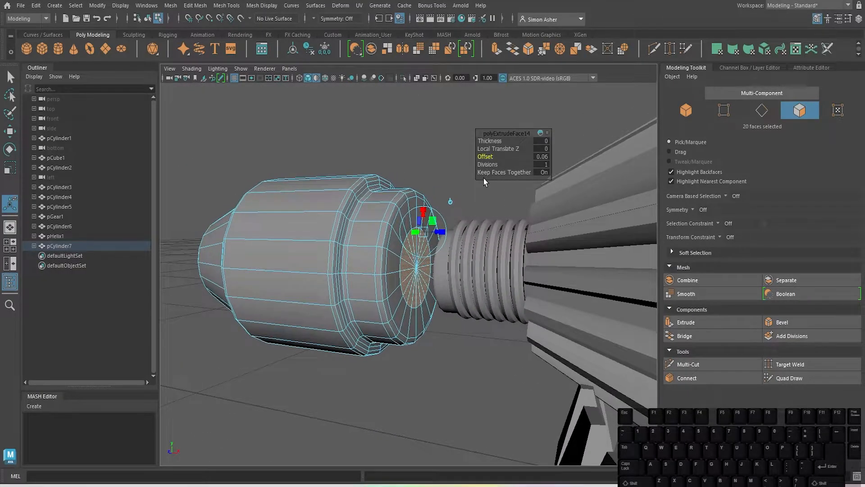
Extrude the inset faces into the chuck with a Thickness of -0.06 to form the socket for the threaded stub.
key(ctrl+e)
scroll(501, 148, up, 3)
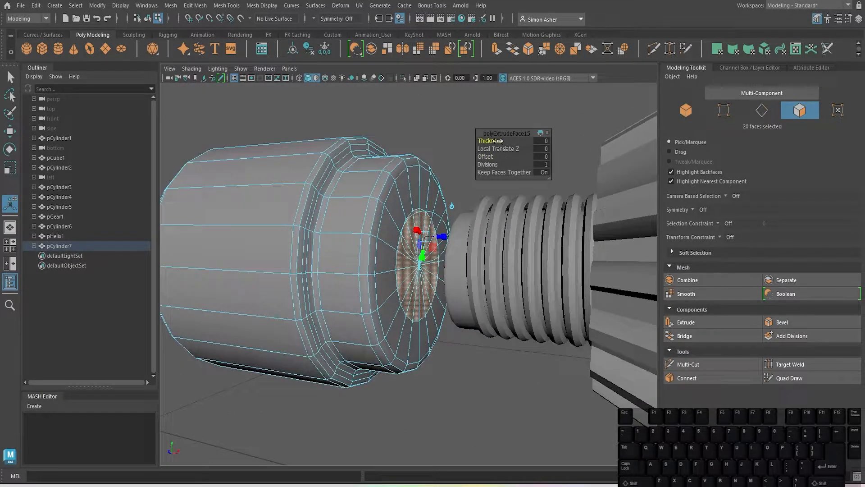
drag(500, 141, 495, 141)
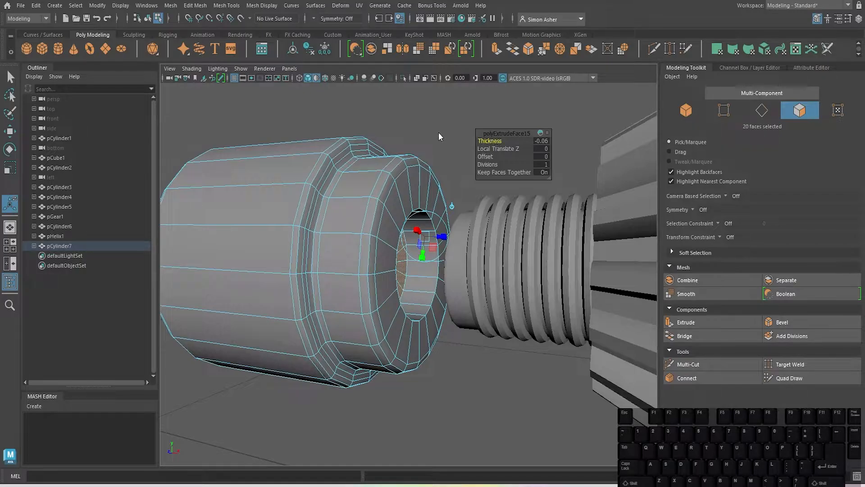
Bevel the rim and bottom edge loops of the chuck's thread-side socket with a reduced fraction, and return to object selection.
right_drag(439, 132, 440, 123)
scroll(439, 143, up, 5)
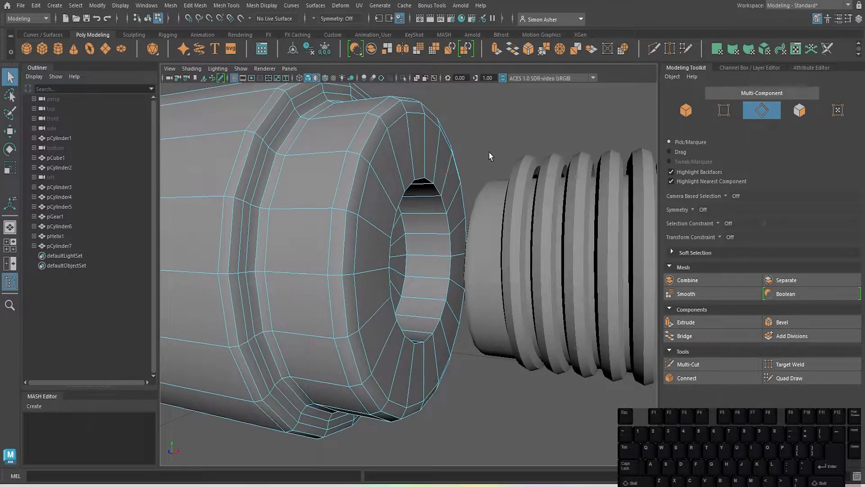
right_drag(489, 152, 494, 137)
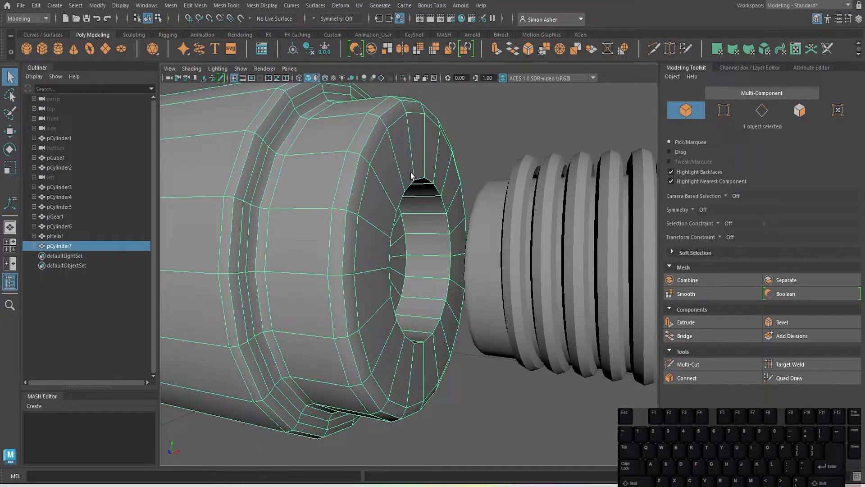
key(w)
drag(328, 251, 362, 301)
mouse_move(440, 245)
alt+mouse_down()
mouse_move(421, 251)
mouse_move(432, 251)
alt+mouse_up()
right_drag(477, 181, 481, 173)
scroll(478, 189, up, 5)
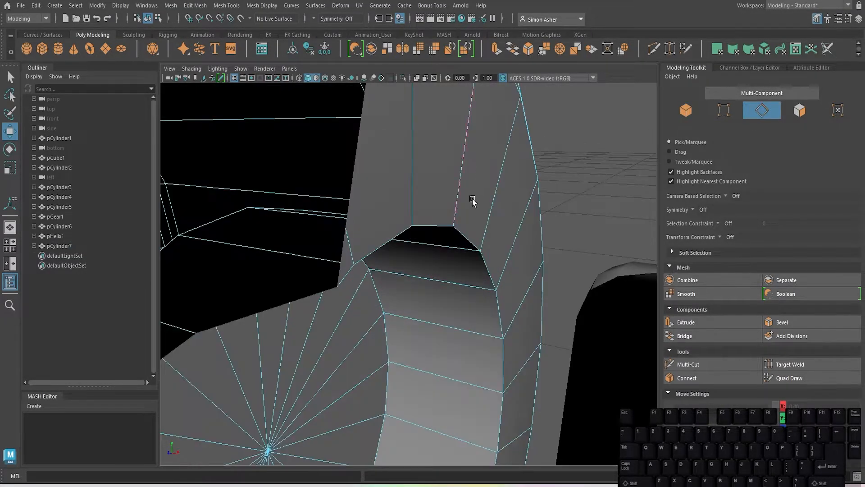
double_click(456, 237)
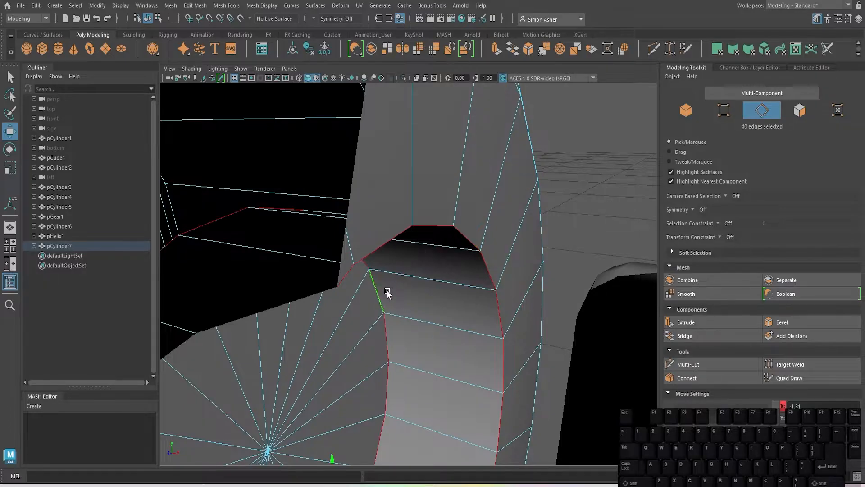
key(ctrl+b)
mouse_move(488, 150)
mouse_down()
mouse_move(481, 141)
mouse_move(476, 152)
mouse_up()
right_drag(580, 129, 587, 124)
alt+drag(587, 123, 403, 257)
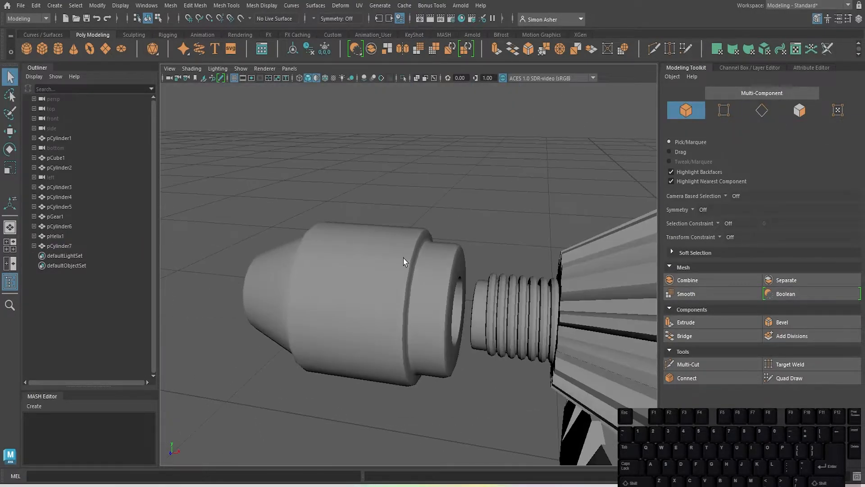
Turn on smooth mesh preview for the chuck and slide it along X to -1.44, onto the threaded stub.
click(397, 263)
key(3)
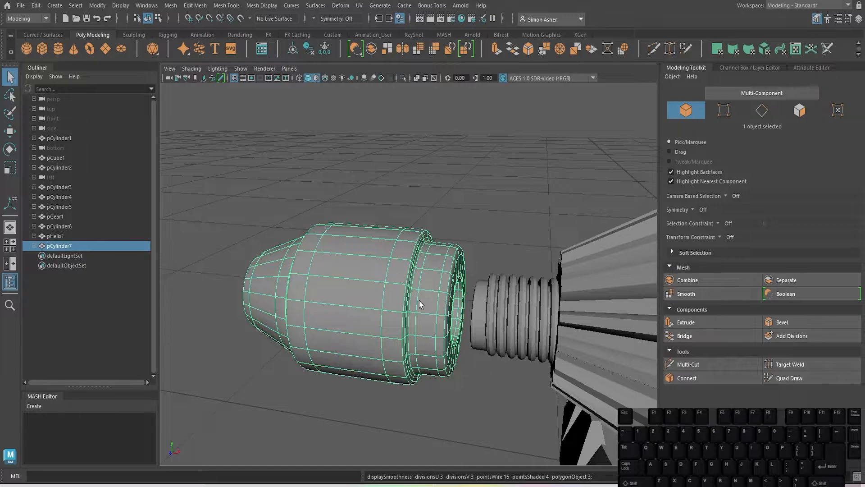
key(w)
drag(421, 315, 444, 313)
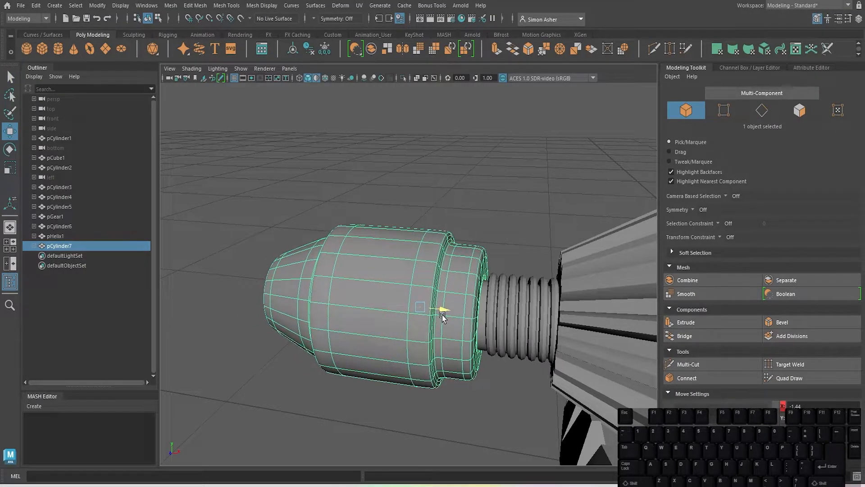
click(520, 211)
Look over the assembled drill with its chuck and save the scene.
scroll(520, 210, down, 4)
scroll(520, 208, down, 4)
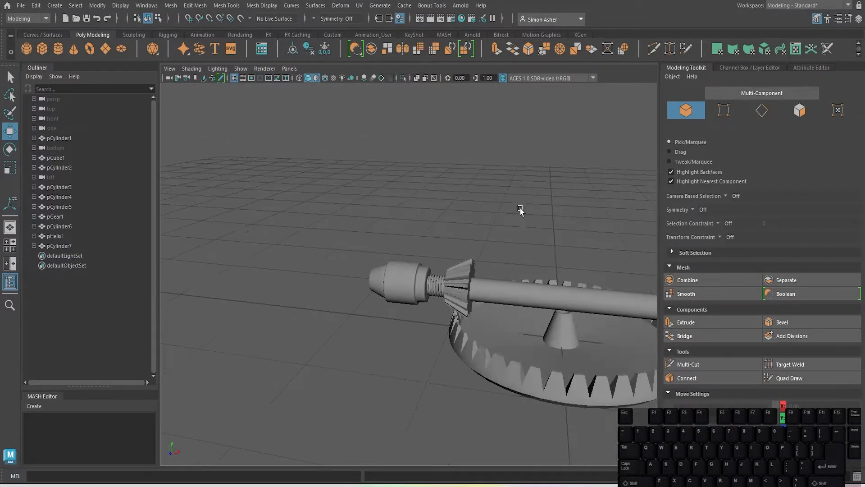
alt+middle_drag(520, 209, 400, 176)
scroll(399, 177, down, 3)
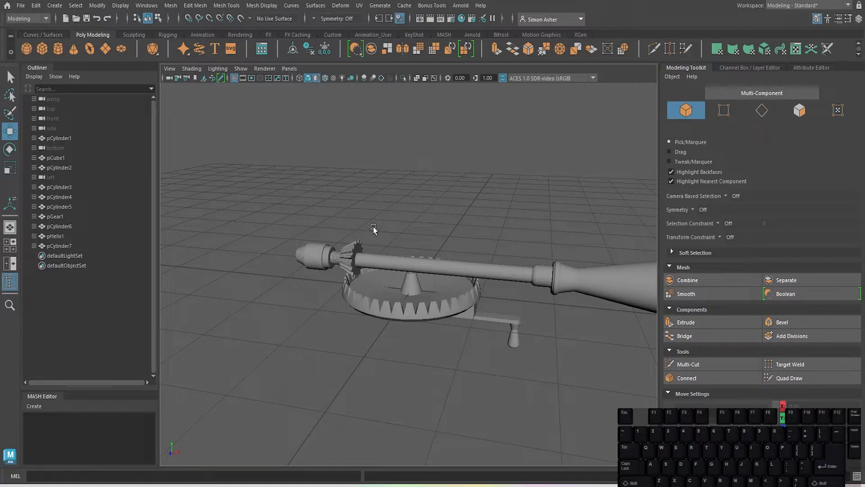
scroll(326, 301, up, 6)
alt+middle_drag(326, 302, 446, 318)
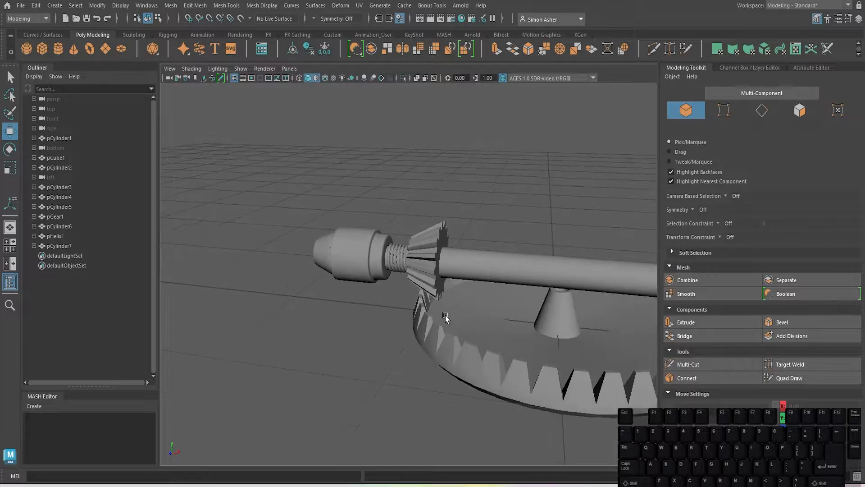
click(21, 5)
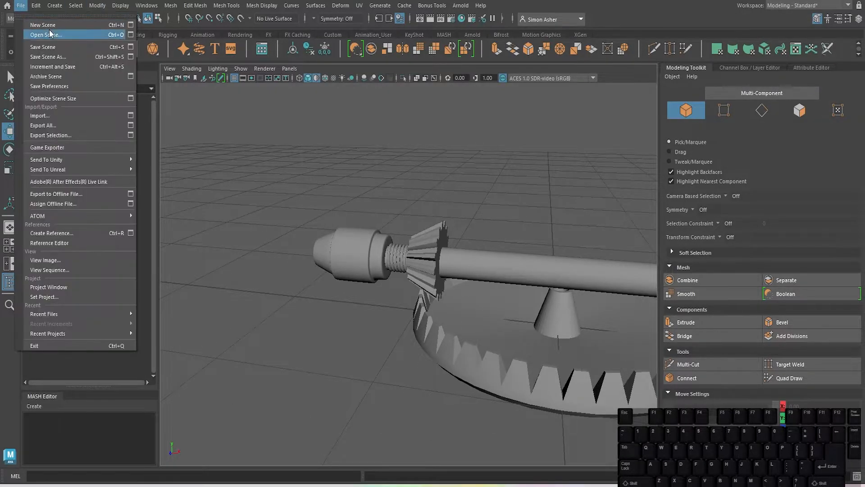
click(46, 44)
Add a polygon cylinder and rotate it in the front view so its axis runs horizontally along the drill shaft.
scroll(356, 319, down, 5)
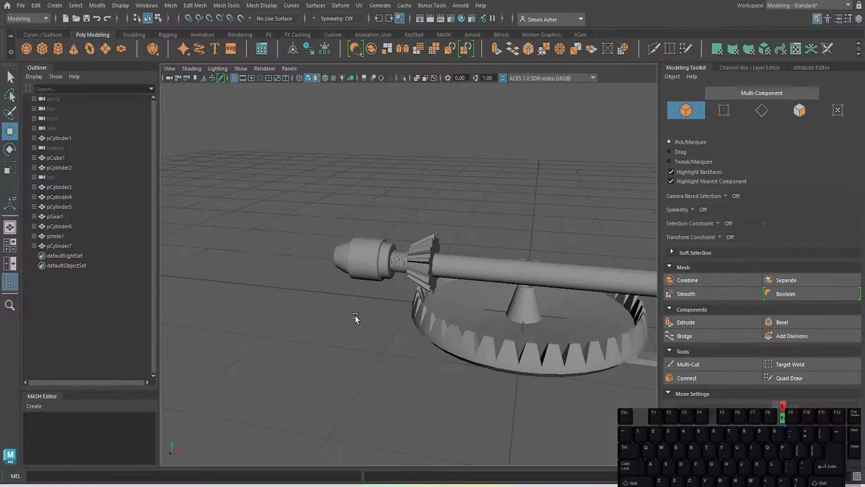
alt+drag(356, 318, 387, 306)
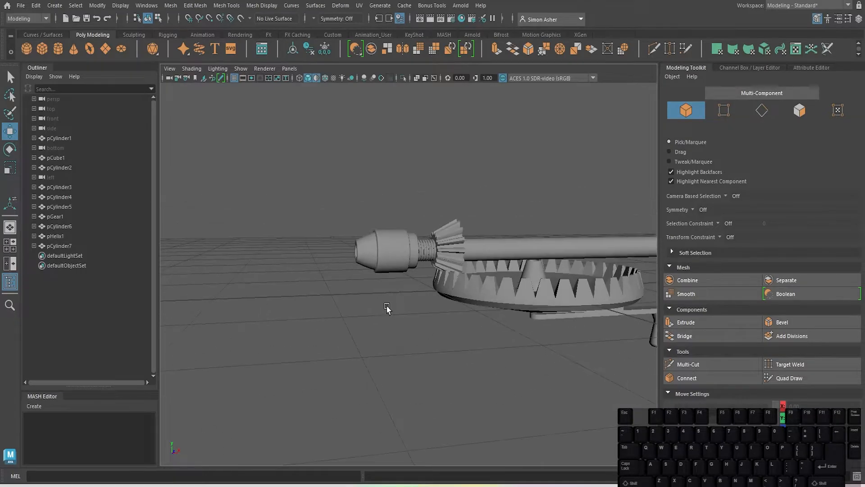
click(52, 48)
alt+middle_drag(380, 258, 310, 305)
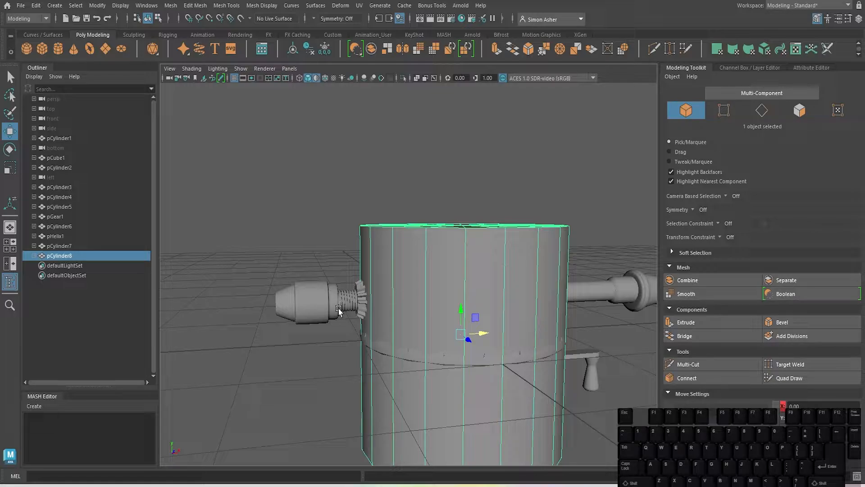
key(space)
drag(359, 169, 374, 170)
key(space)
drag(374, 192, 374, 193)
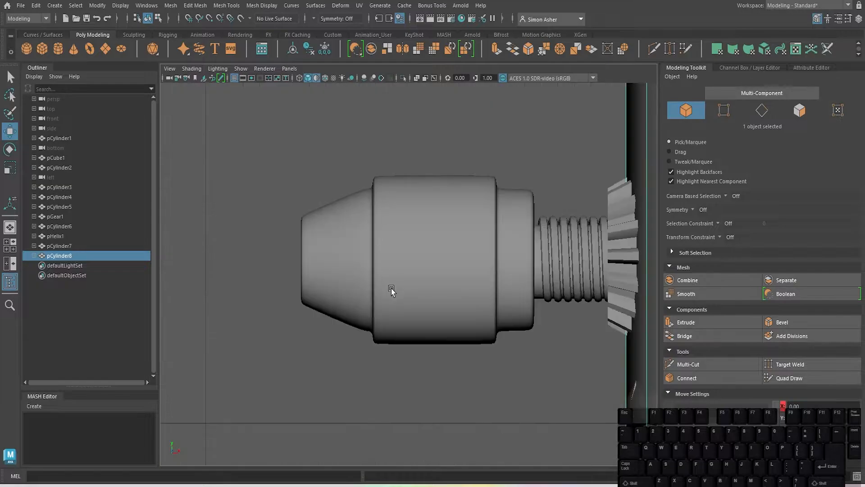
key(e)
scroll(513, 319, up, 3)
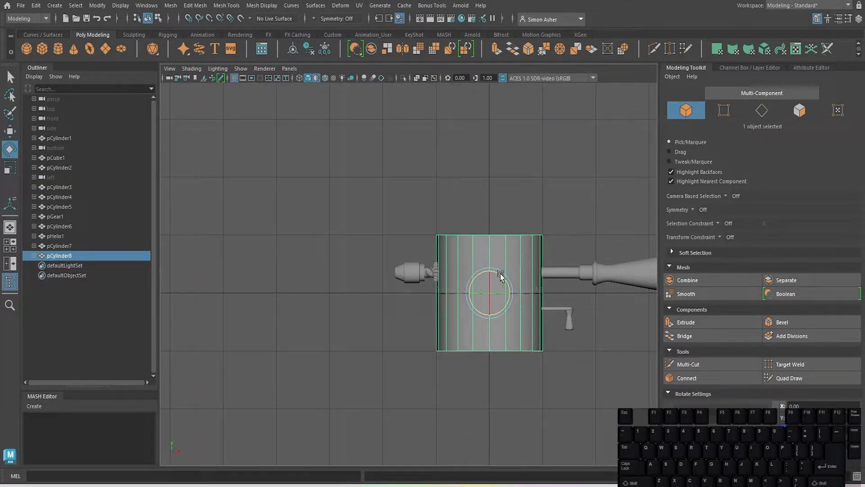
drag(500, 276, 375, 301)
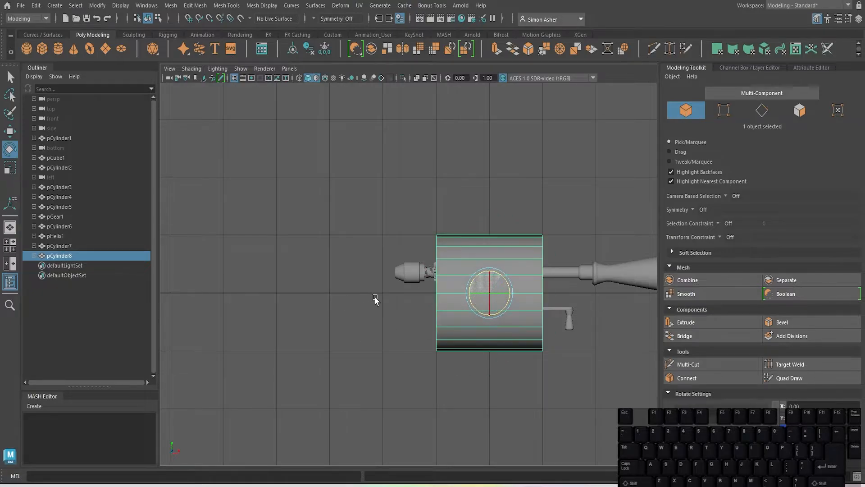
Scale the new cylinder uniformly to 0.11 and place it in front of the chuck's nose at X -1.96.
key(w)
drag(517, 298, 438, 325)
drag(508, 293, 357, 302)
key(r)
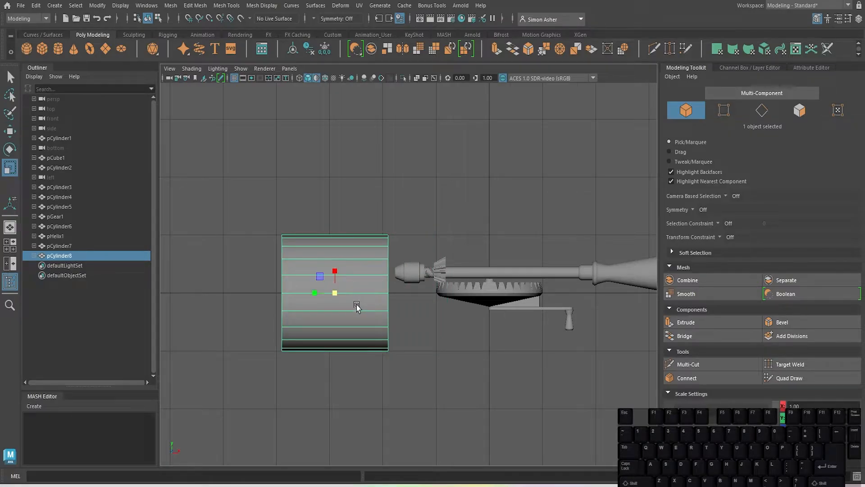
scroll(379, 331, up, 3)
scroll(379, 332, up, 3)
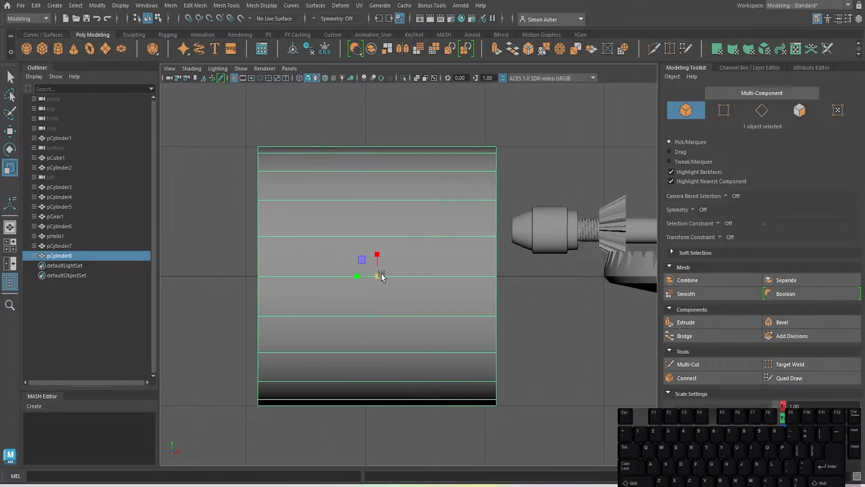
drag(382, 275, 260, 340)
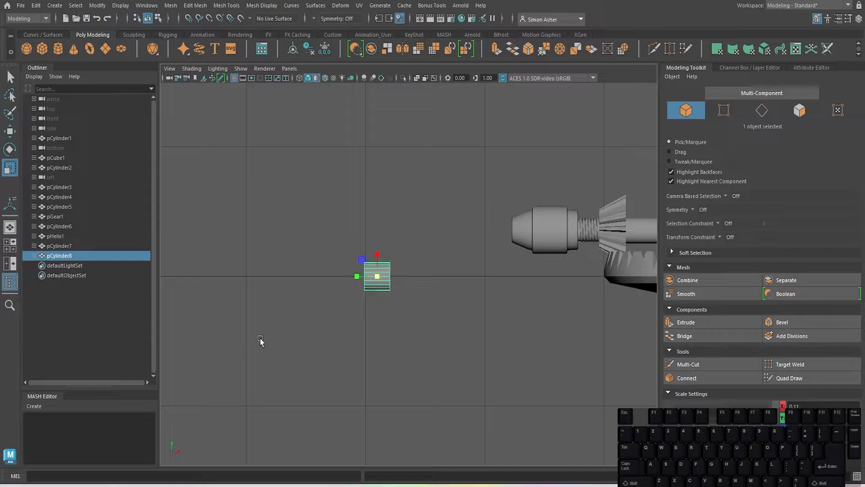
key(w)
drag(392, 265, 504, 218)
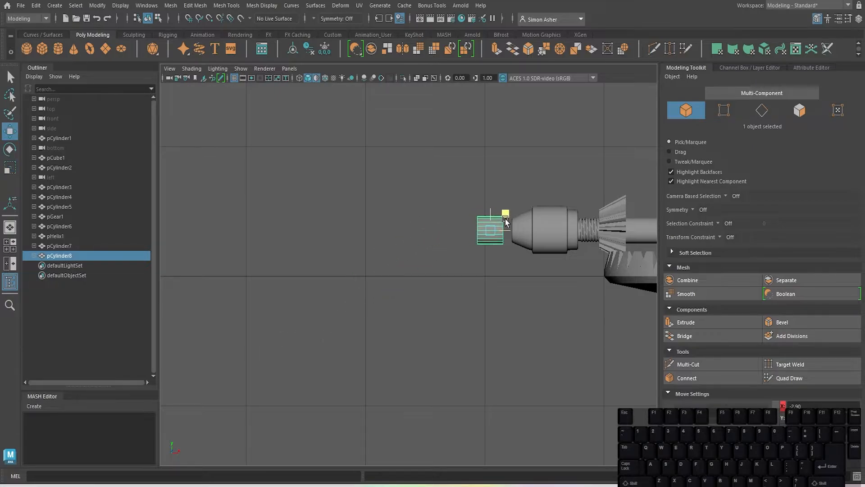
scroll(505, 218, up, 2)
Scale the cylinder down in the perspective view so its diameter fits the bore in the chuck's nose.
key(space)
drag(499, 276, 564, 271)
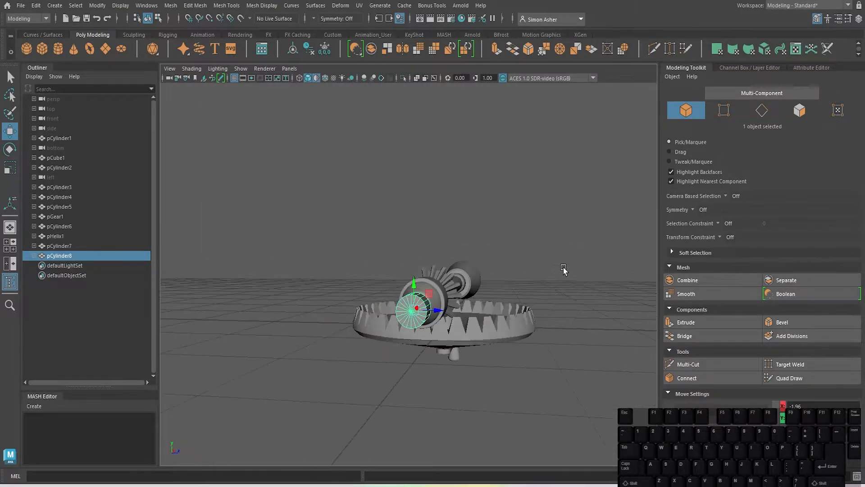
scroll(486, 318, up, 3)
alt+drag(456, 332, 406, 332)
alt+middle_drag(298, 318, 390, 269)
scroll(390, 269, up, 3)
key(r)
alt+drag(360, 273, 277, 350)
alt+drag(278, 350, 250, 350)
alt+drag(314, 339, 409, 305)
Move the cylinder to X -1.81 so it sits centred in the opening of the chuck's nose.
key(w)
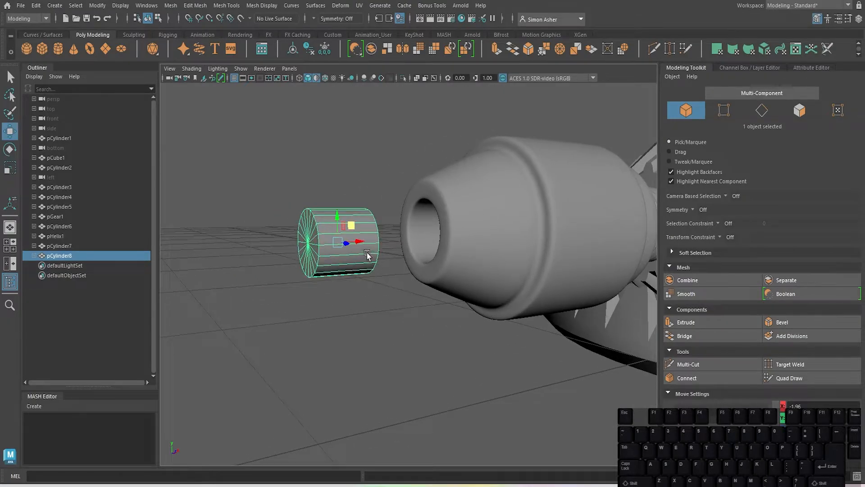
drag(354, 233, 405, 208)
click(323, 176)
alt+drag(341, 216, 319, 220)
scroll(467, 144, down, 8)
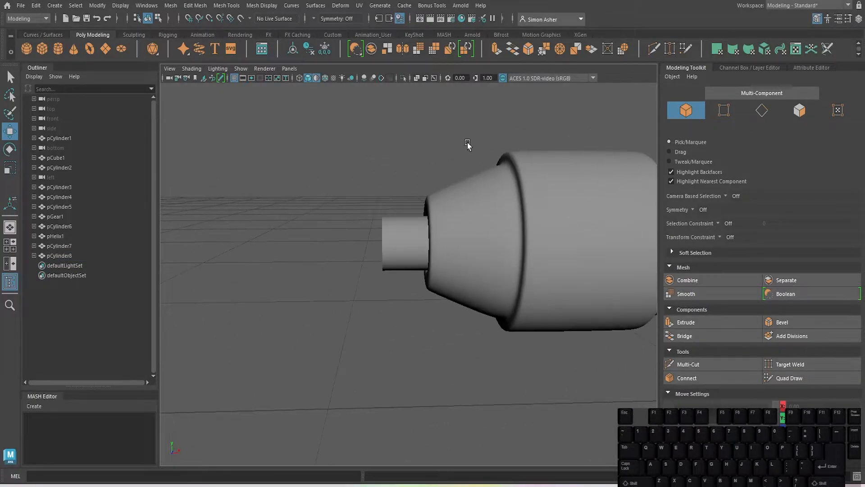
Pull the cylinder back to X -1.90 and stretch it into a long rod by moving its outer end vertices to X -2.64.
click(415, 285)
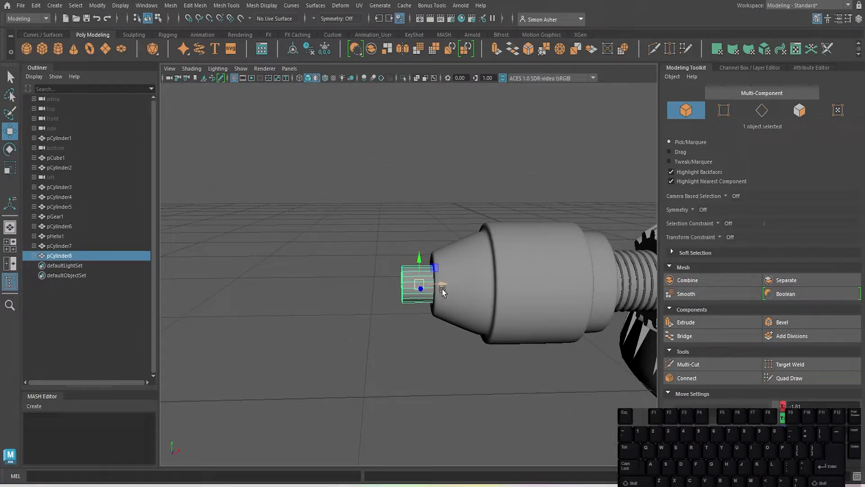
drag(442, 283, 417, 284)
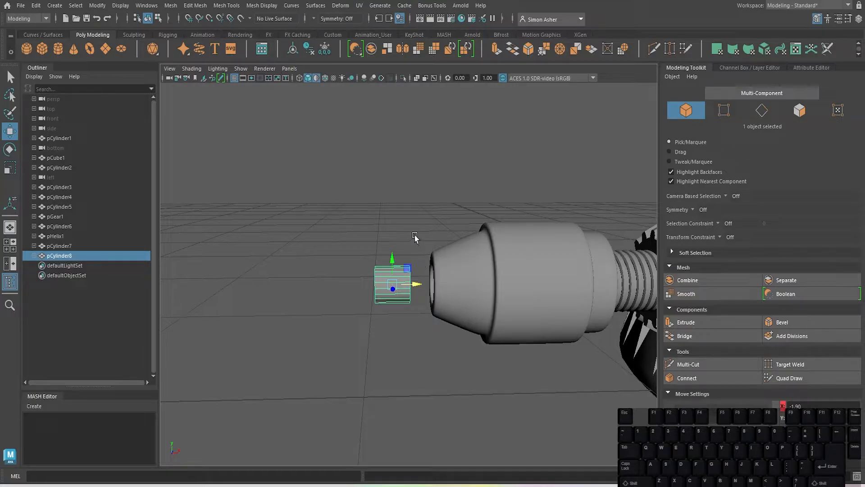
right_drag(391, 223, 348, 218)
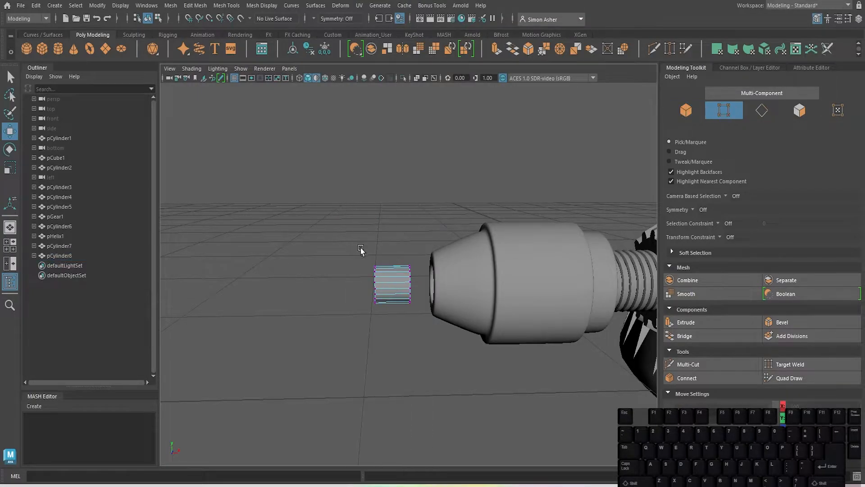
drag(348, 256, 185, 287)
alt+middle_drag(248, 251, 376, 203)
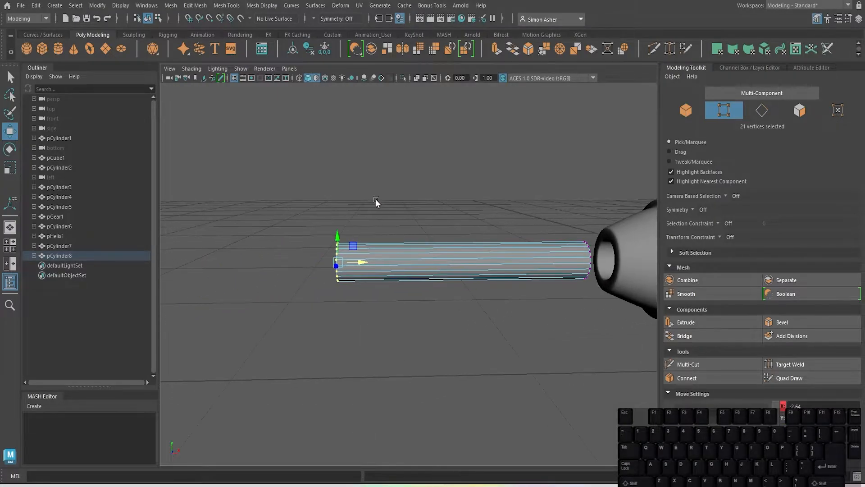
Lengthen the rod by moving its outer end vertices to X -2.74, then return to object mode and deselect it.
drag(370, 267, 333, 283)
click(376, 191)
scroll(375, 192, down, 3)
right_drag(374, 192, 390, 190)
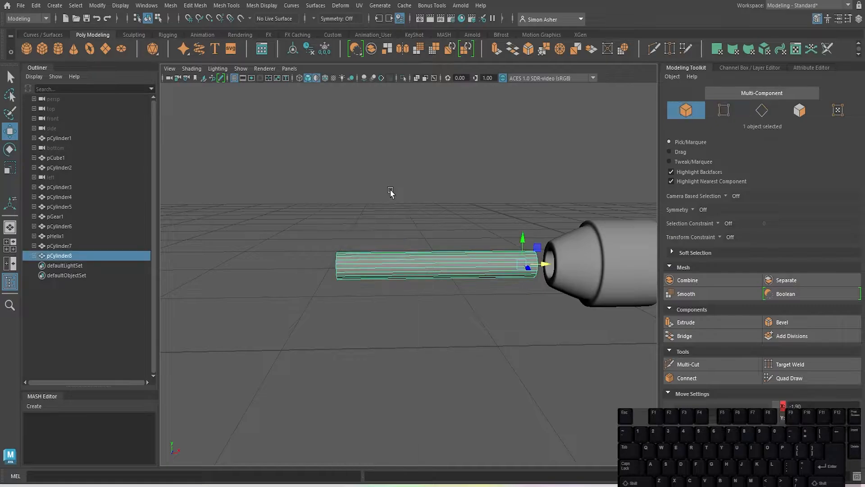
click(390, 191)
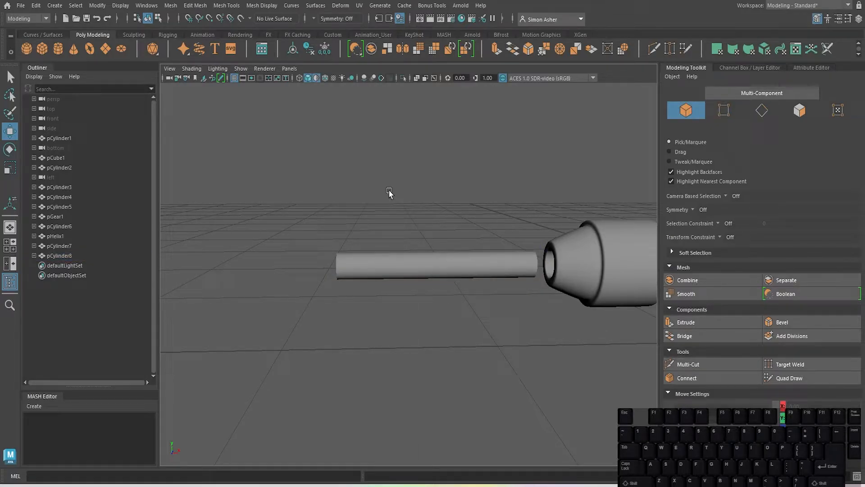
click(387, 270)
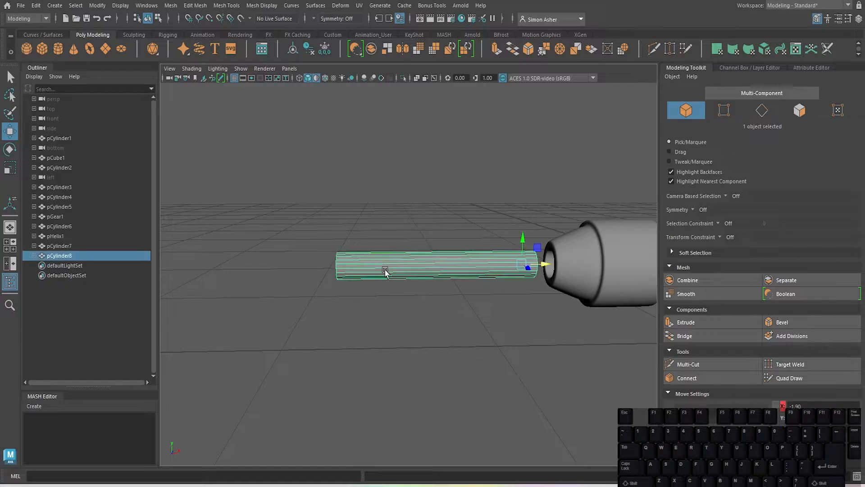
scroll(379, 264, up, 2)
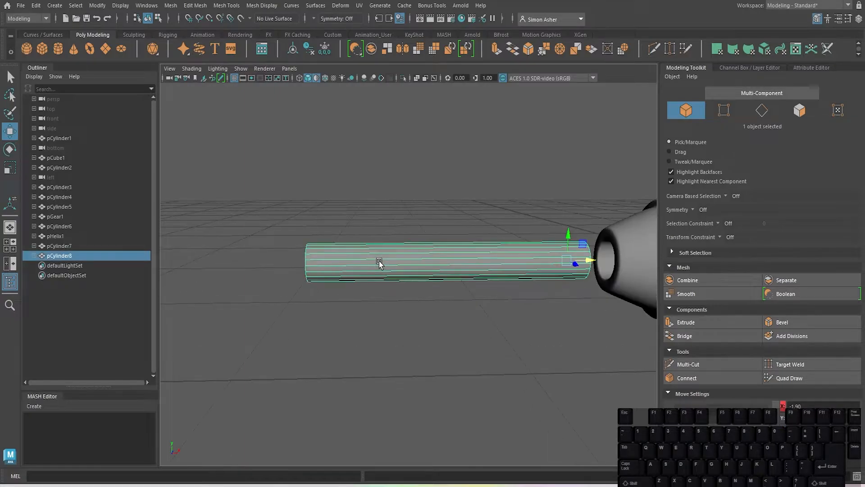
click(355, 211)
scroll(360, 255, up, 2)
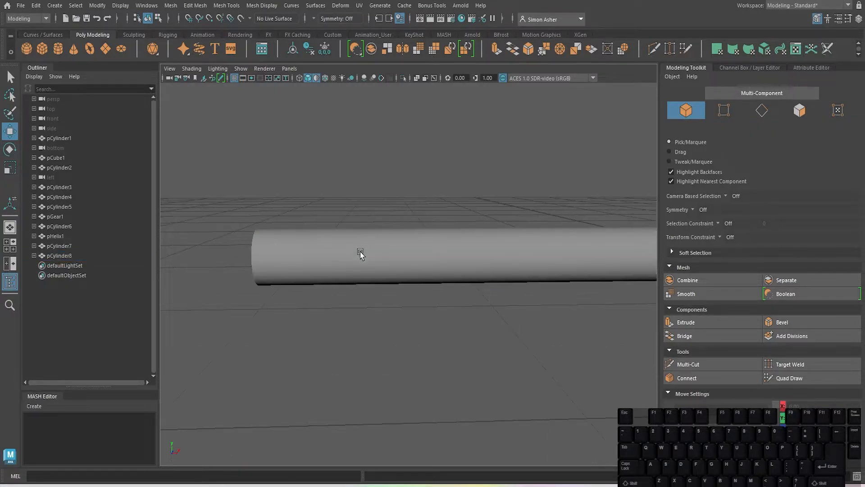
Pull the centre vertex of the rod's outer end cap outward along X to form a conical tip.
alt+drag(360, 254, 415, 272)
click(419, 276)
right_drag(419, 276, 396, 205)
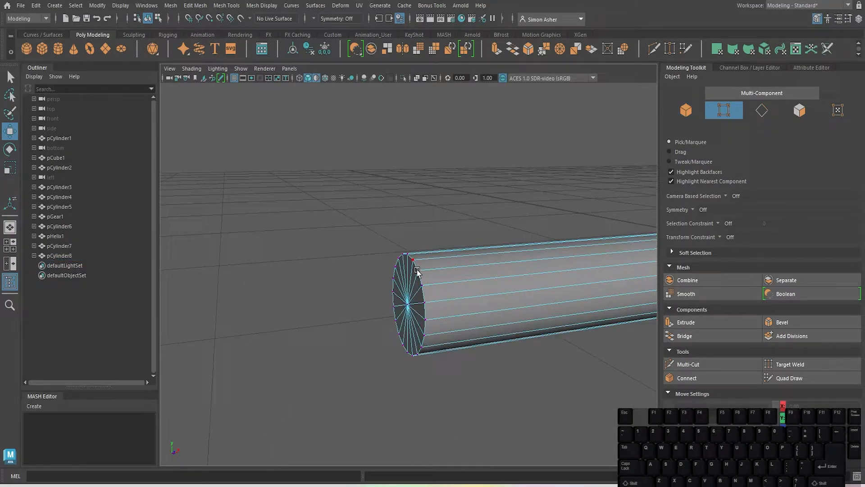
click(408, 303)
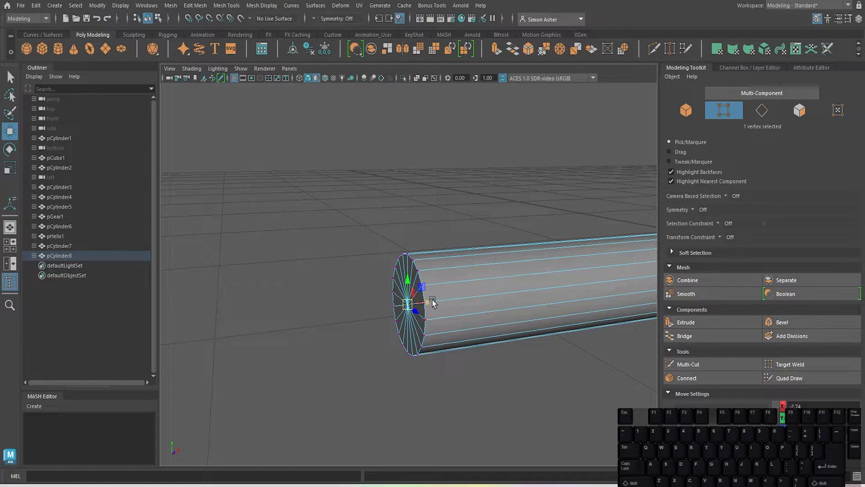
drag(431, 302, 407, 316)
Bevel the edge loop at the base of the rod's pointed tip with fraction 0.5 and 1 segment, and return to object mode.
right_drag(413, 206, 413, 182)
double_click(421, 279)
key(ctrl+b)
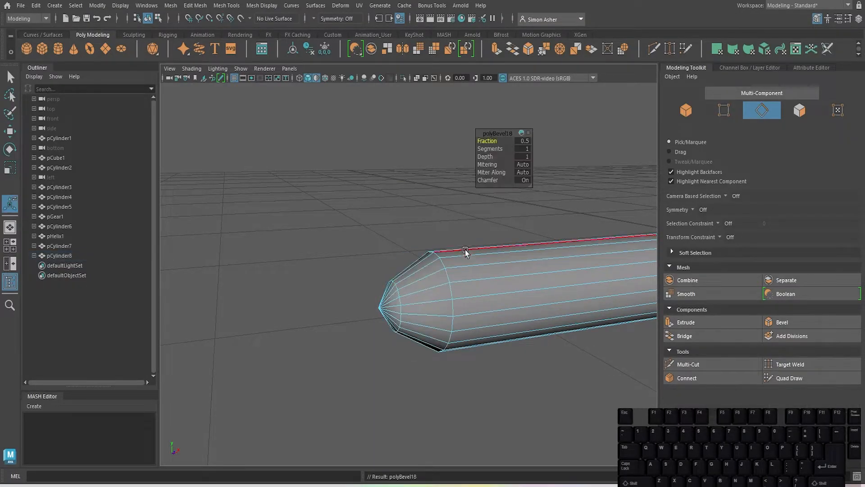
alt+drag(488, 147, 428, 190)
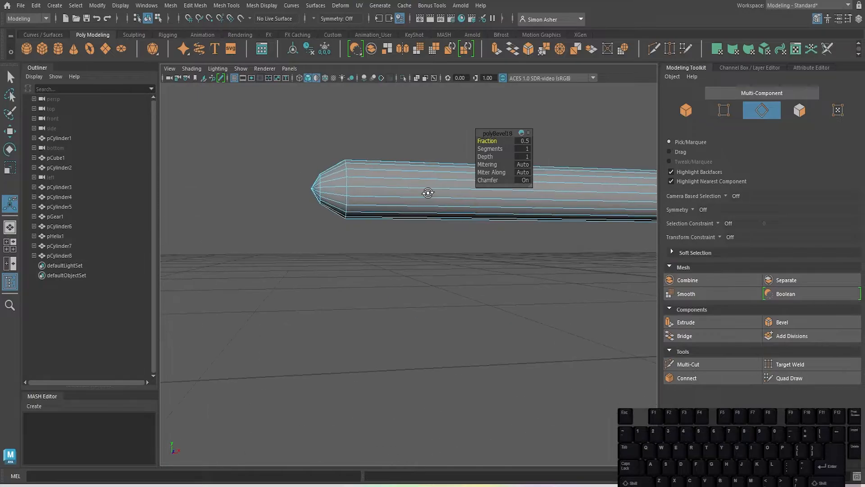
right_click(408, 127)
right_drag(408, 126, 420, 118)
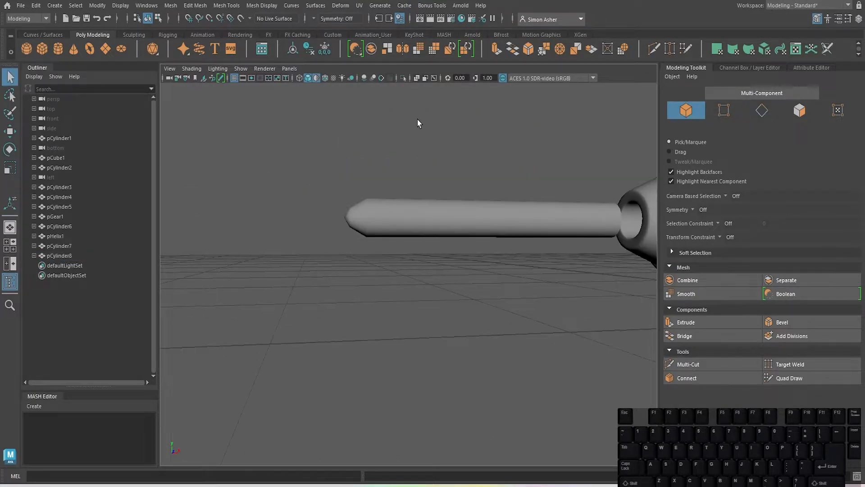
scroll(442, 204, down, 5)
alt+middle_drag(463, 245, 428, 293)
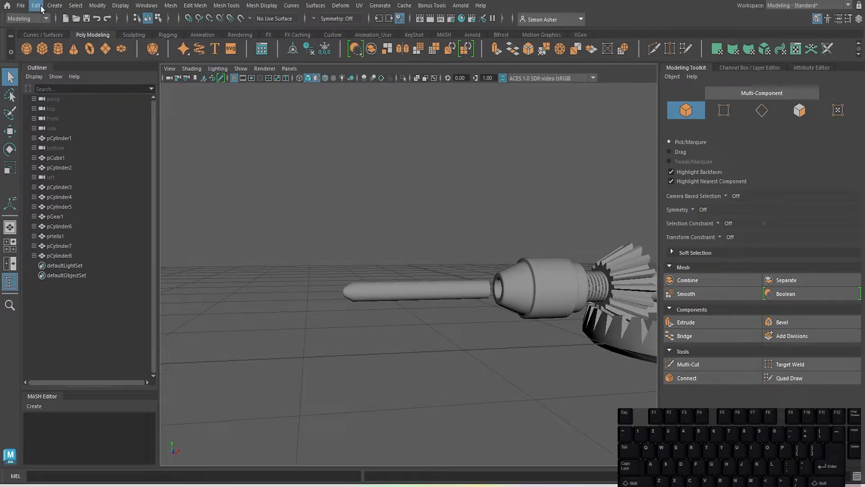
Create a polygon helix primitive for the drill bit's spiral.
key(space)
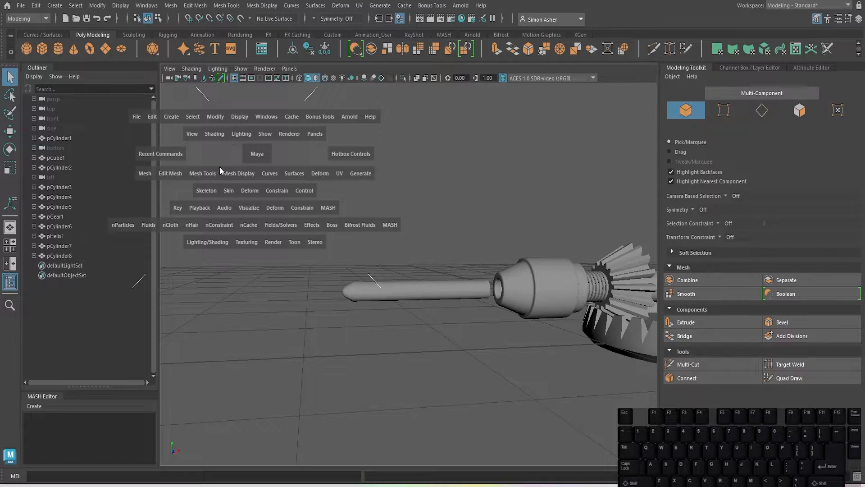
click(173, 116)
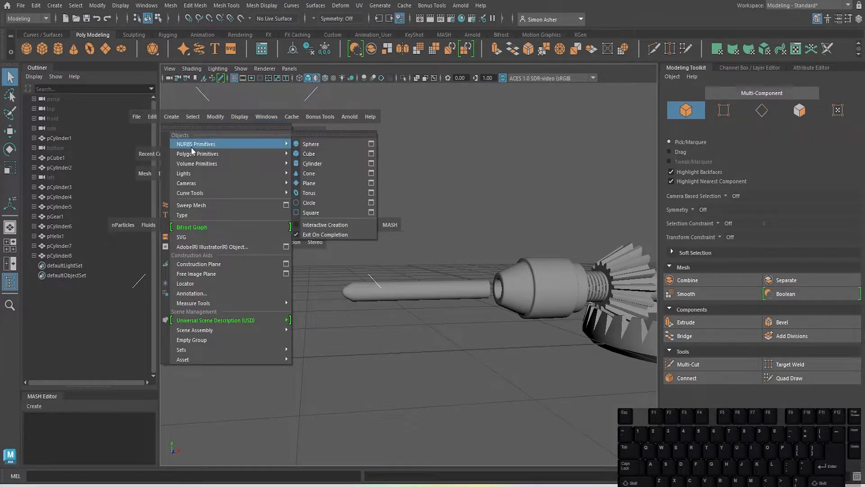
mouse_move(195, 156)
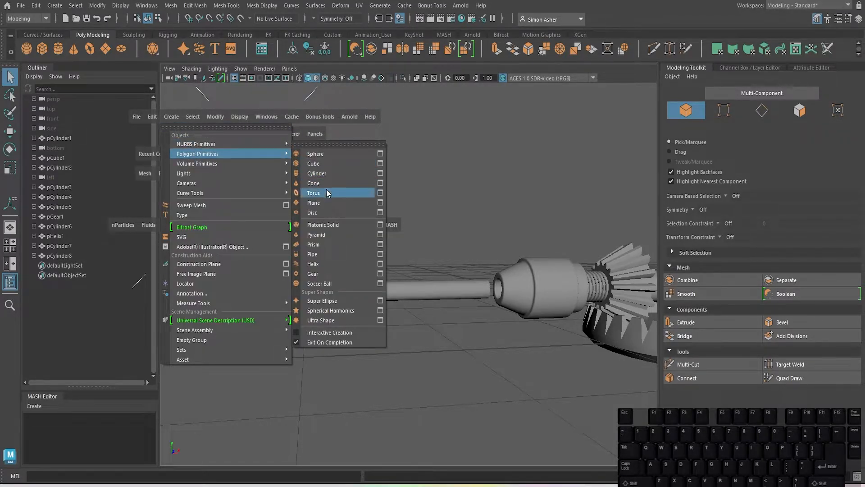
click(345, 263)
scroll(466, 306, down, 4)
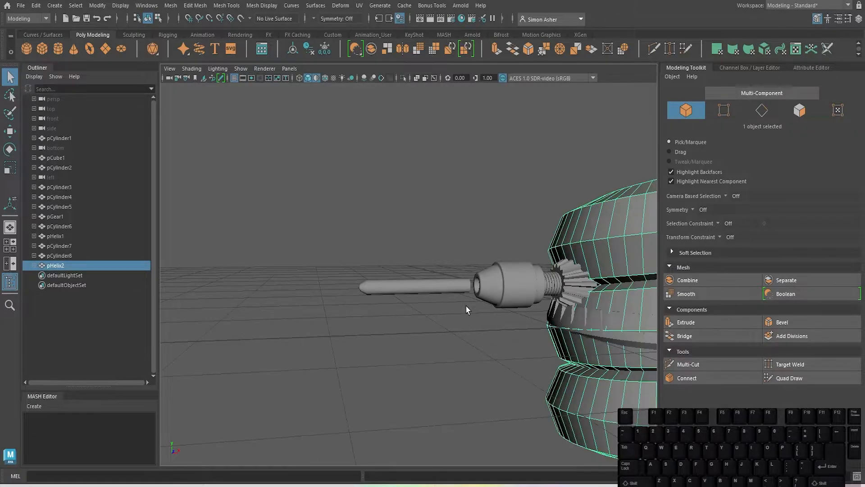
In the orthographic side-on view, rotate the helix so its axis runs along the drill bit and move it to X -2.35.
key(space)
drag(451, 227, 453, 250)
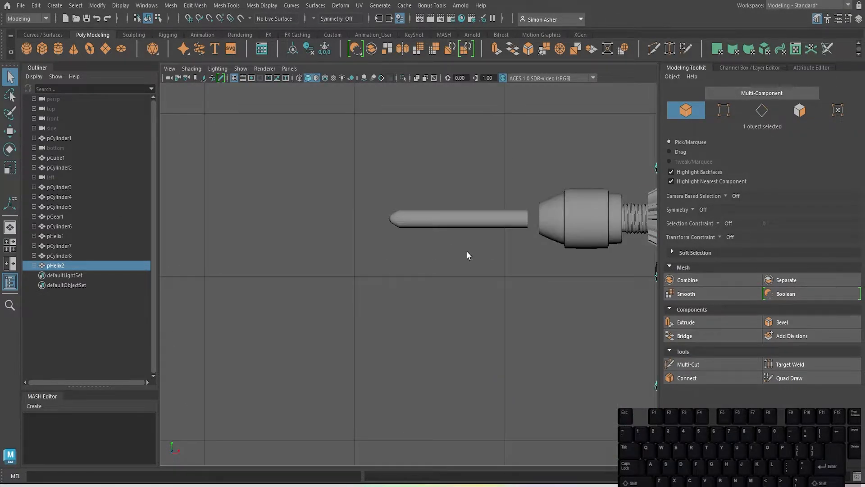
scroll(354, 310, down, 5)
scroll(460, 319, up, 5)
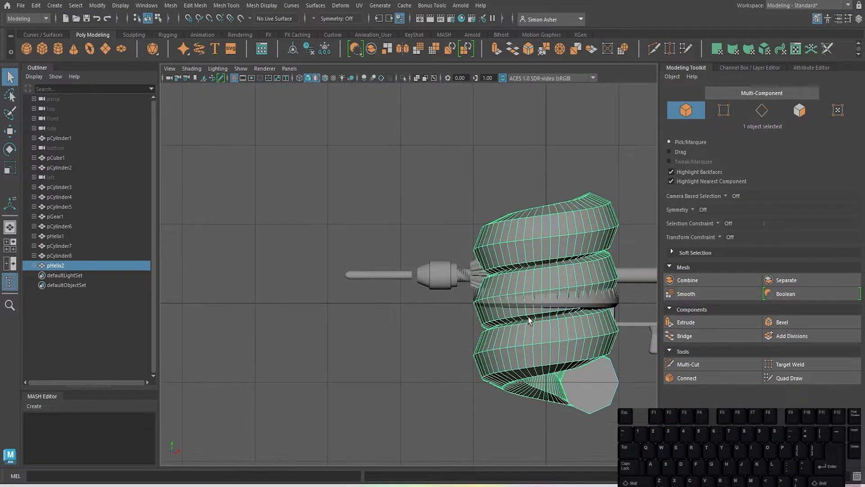
key(e)
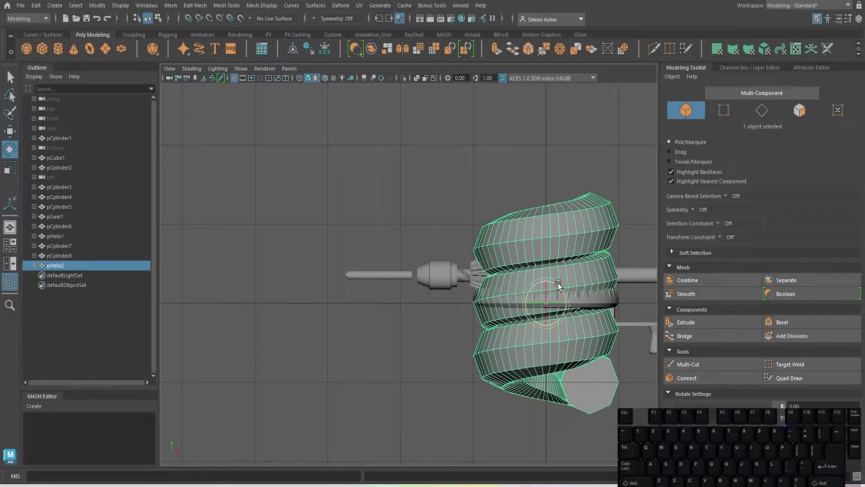
drag(558, 283, 478, 329)
key(w)
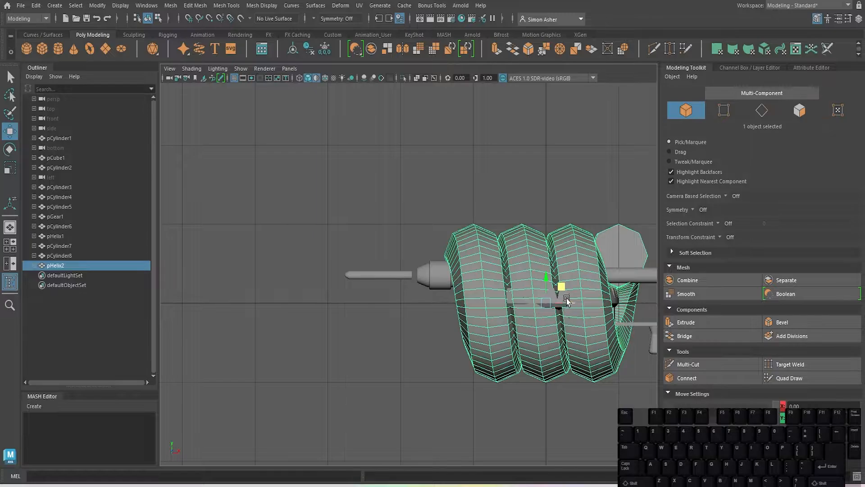
drag(567, 301, 396, 303)
Set the helix's radius to 0.03 and width to 0.29, and raise it so it is centred on the bit's axis.
scroll(396, 303, up, 5)
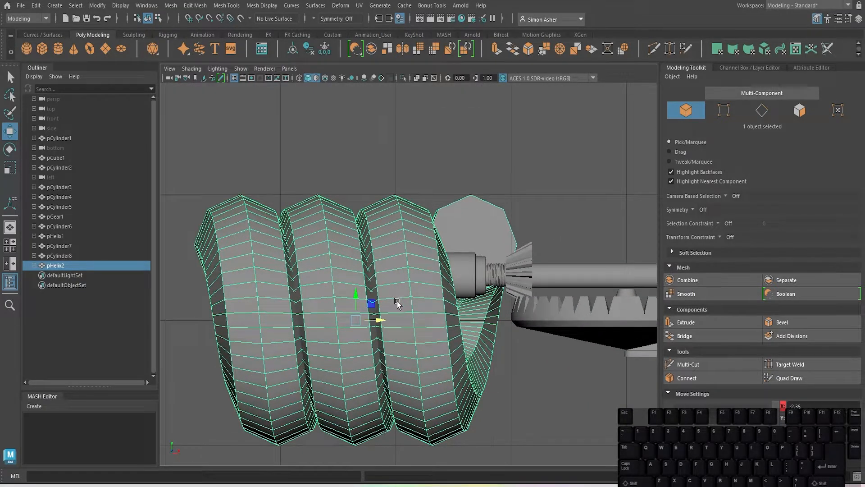
key(t)
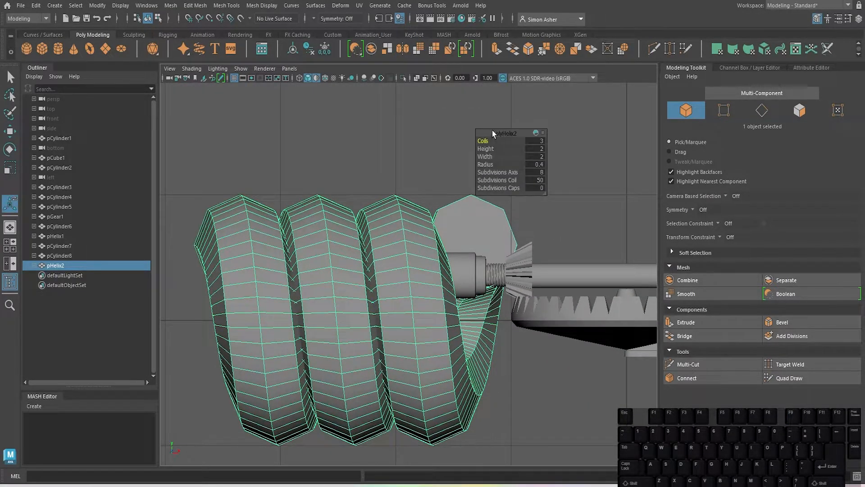
drag(486, 167, 410, 187)
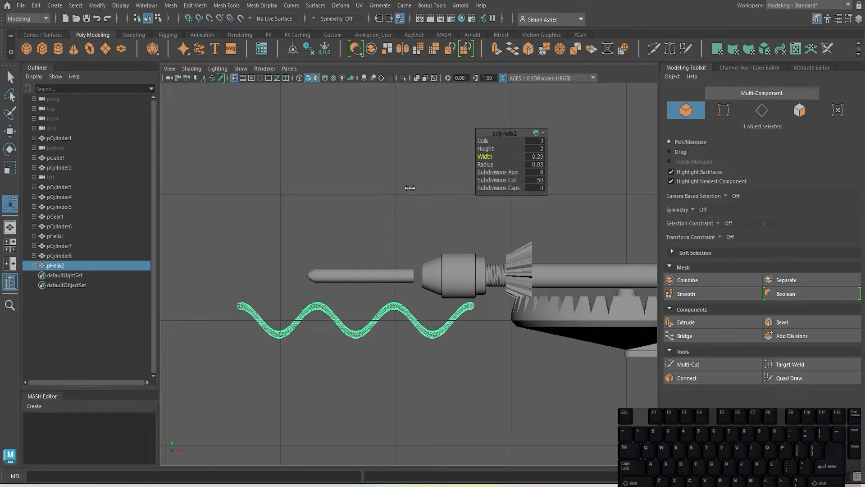
scroll(408, 322, up, 3)
key(w)
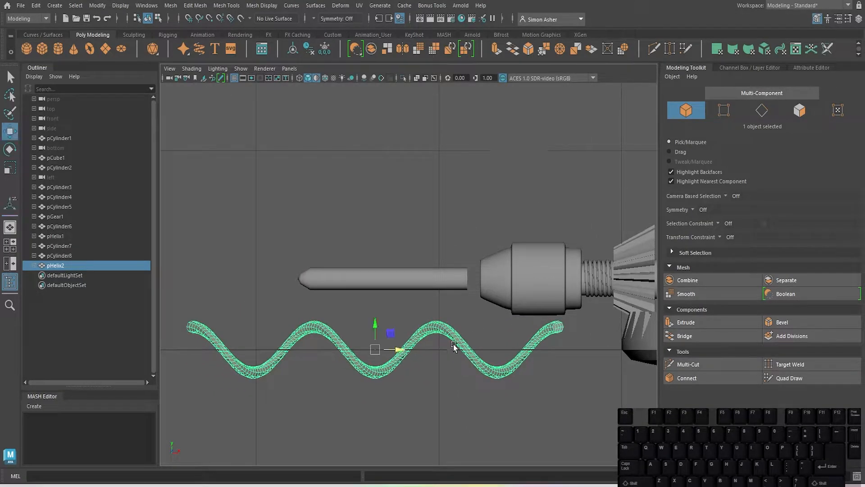
drag(370, 326, 386, 255)
scroll(387, 255, up, 2)
scroll(450, 387, up, 2)
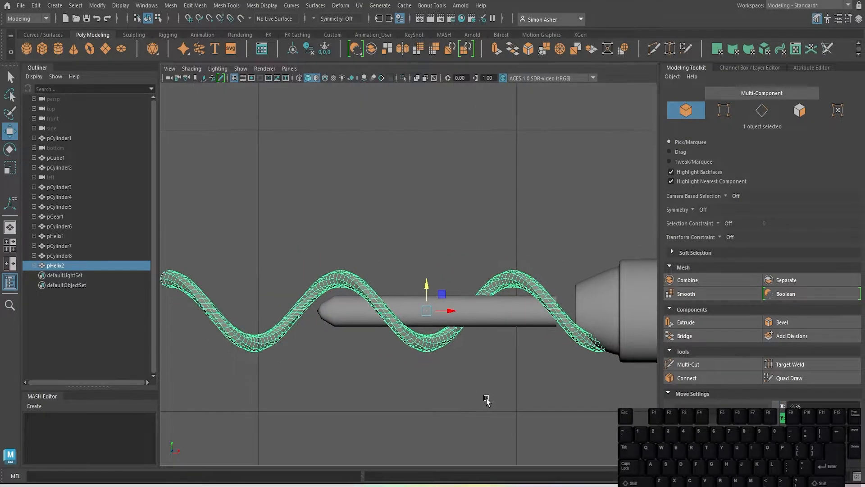
Shorten the helix to a height of 0.63 and increase its coils to 4.63.
key(t)
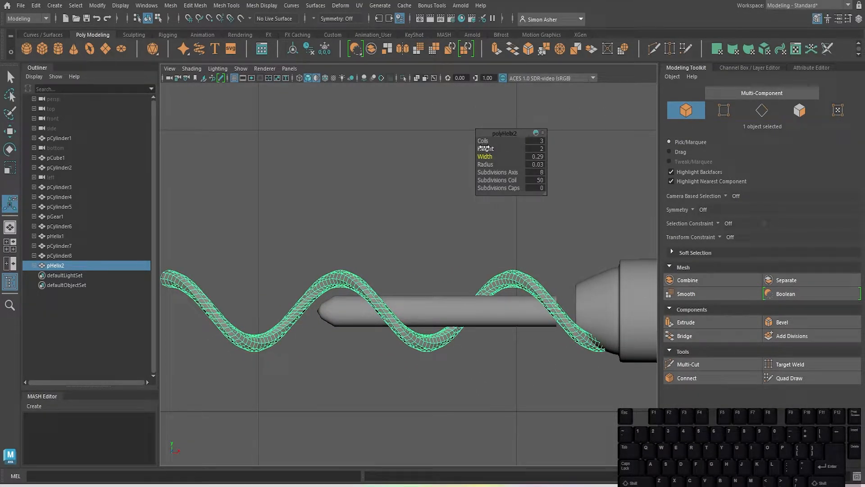
drag(484, 149, 421, 168)
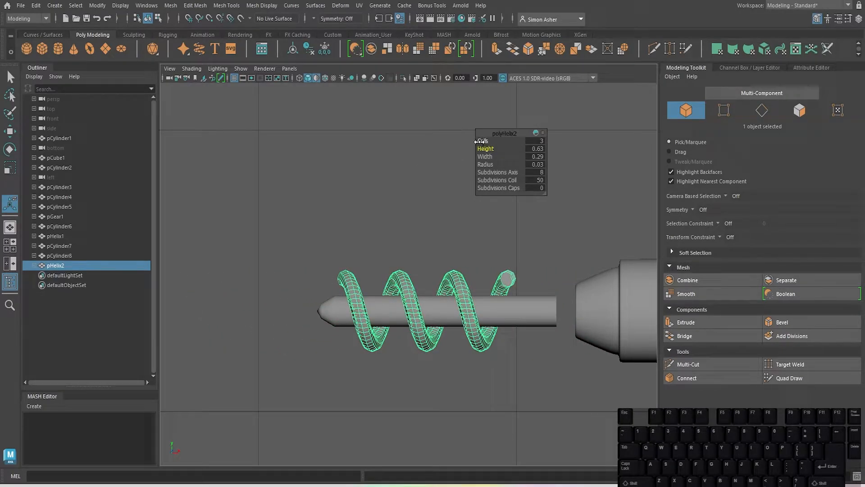
drag(481, 141, 553, 158)
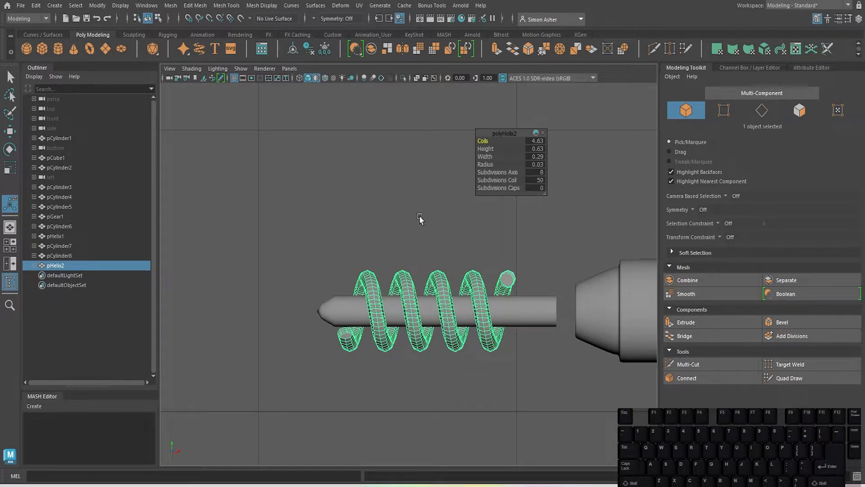
In the perspective view, reduce the helix's width to 0.26 and its radius to 0.02.
key(space)
drag(400, 218, 401, 200)
alt+drag(408, 209, 425, 212)
scroll(499, 320, up, 4)
scroll(500, 320, up, 4)
alt+middle_drag(500, 319, 396, 305)
scroll(396, 306, up, 4)
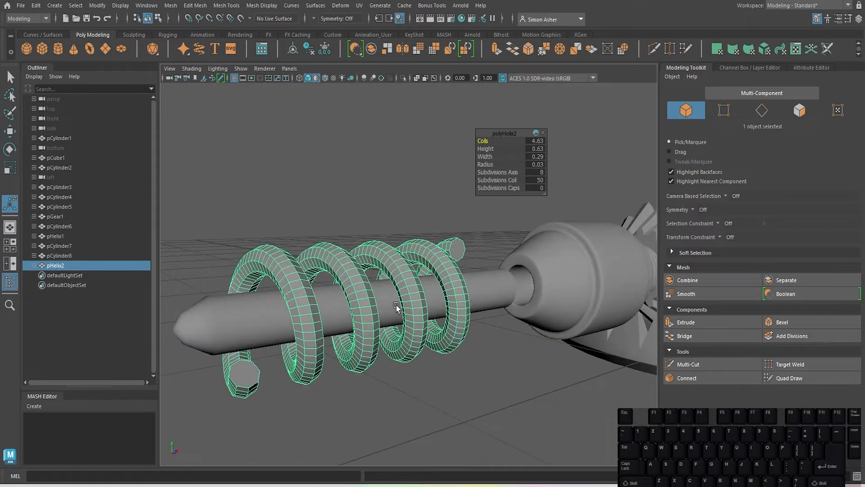
alt+drag(396, 305, 377, 305)
alt+middle_drag(316, 201, 381, 187)
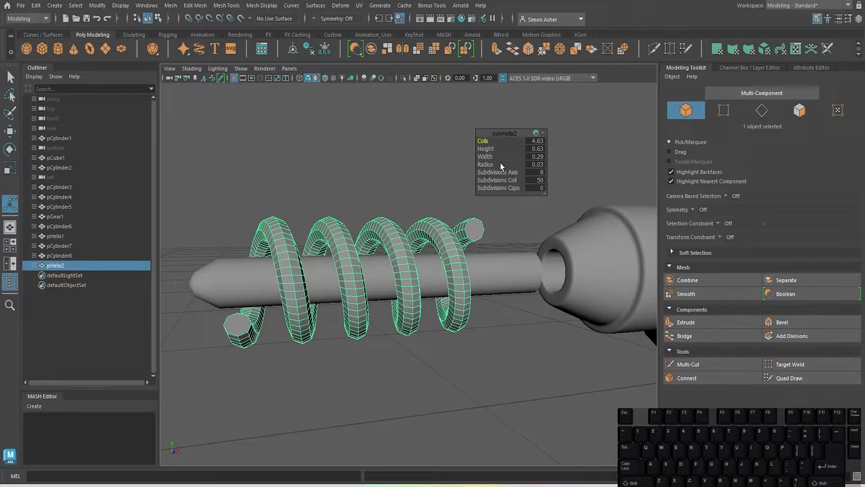
drag(491, 156, 491, 163)
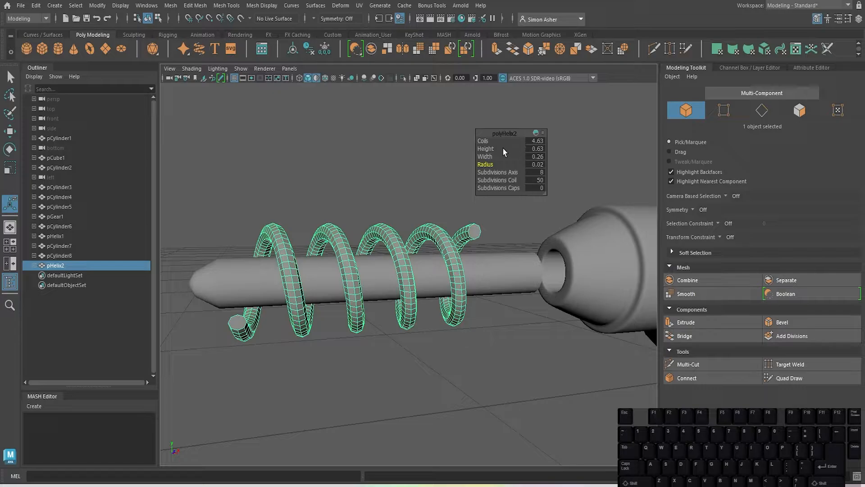
Set the helix's coils to 5.07 and tighten its width to 0.15 so it wraps around the bit's surface.
alt+drag(429, 180, 409, 174)
scroll(409, 174, down, 3)
alt+middle_drag(409, 174, 470, 181)
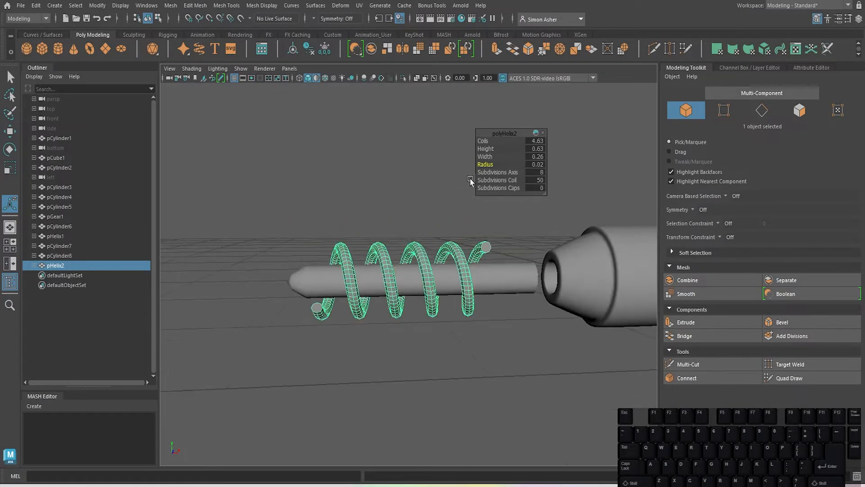
scroll(495, 155, up, 4)
drag(485, 141, 483, 162)
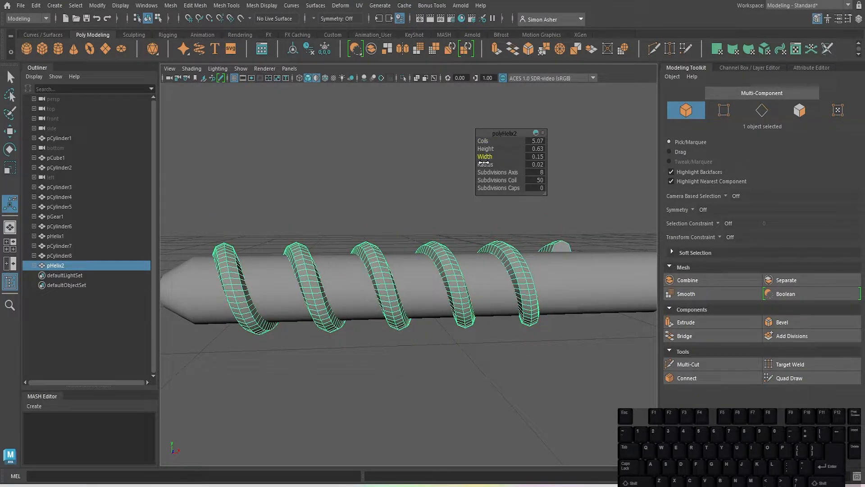
Thicken the helix by setting its radius to 0.04, and deselect it.
mouse_move(417, 187)
alt+mouse_down()
mouse_move(452, 177)
mouse_move(504, 191)
mouse_move(448, 186)
mouse_move(464, 174)
mouse_move(422, 189)
alt+mouse_up()
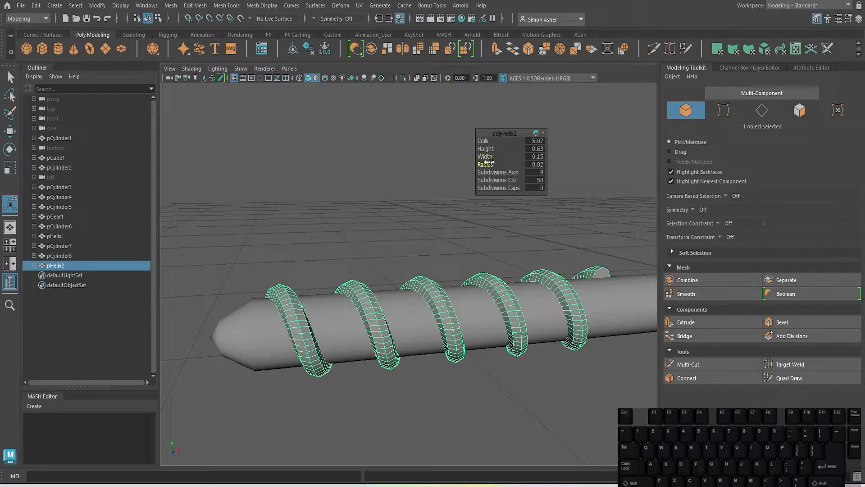
drag(489, 162, 490, 164)
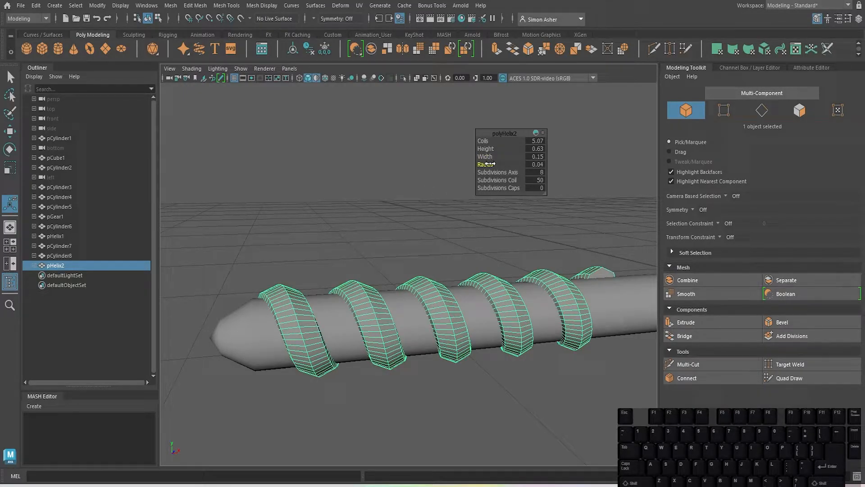
click(427, 202)
scroll(427, 202, down, 3)
alt+drag(426, 201, 402, 194)
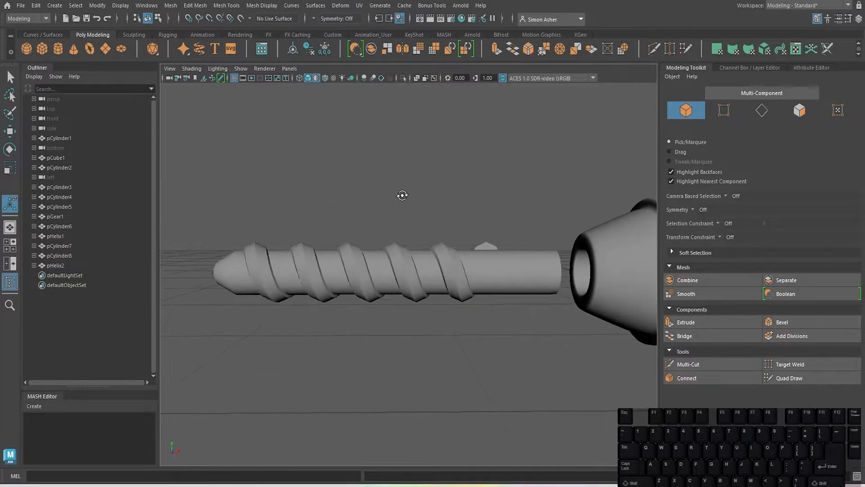
Save the scene.
alt+middle_drag(403, 194, 403, 205)
click(20, 5)
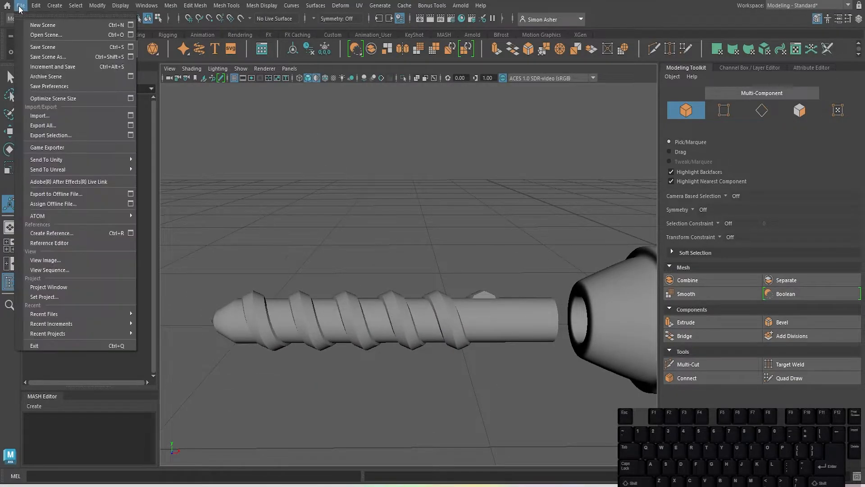
click(58, 51)
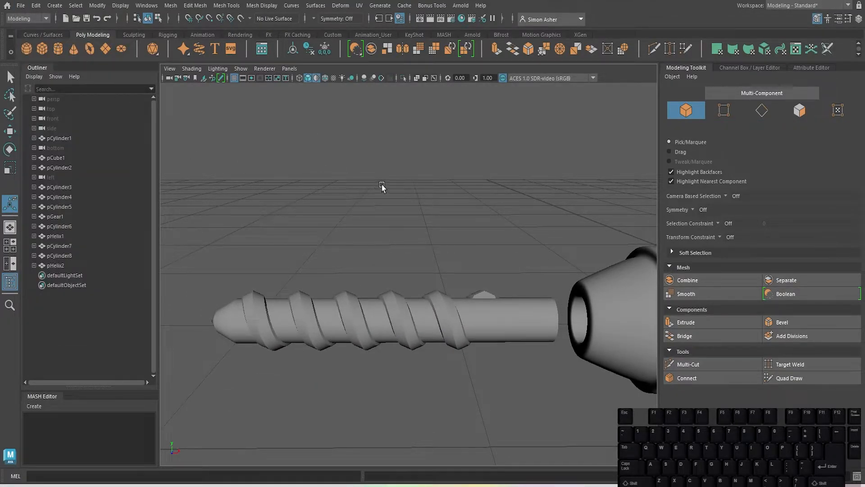
Try to carve the helix out of the pointed rod with a Boolean set to Difference (B-A).
click(445, 321)
shift+click(523, 326)
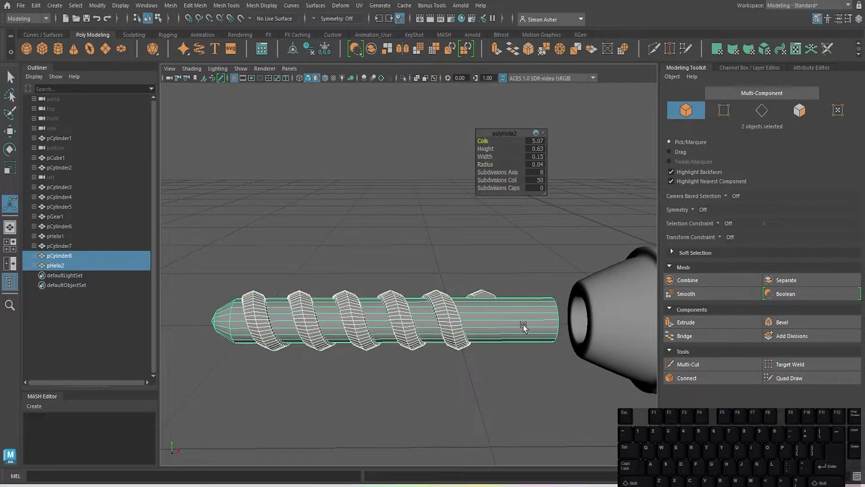
click(786, 295)
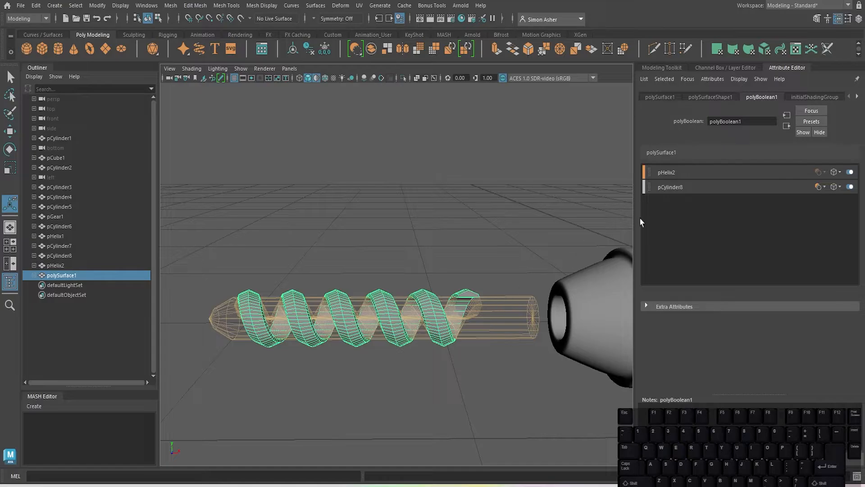
click(824, 187)
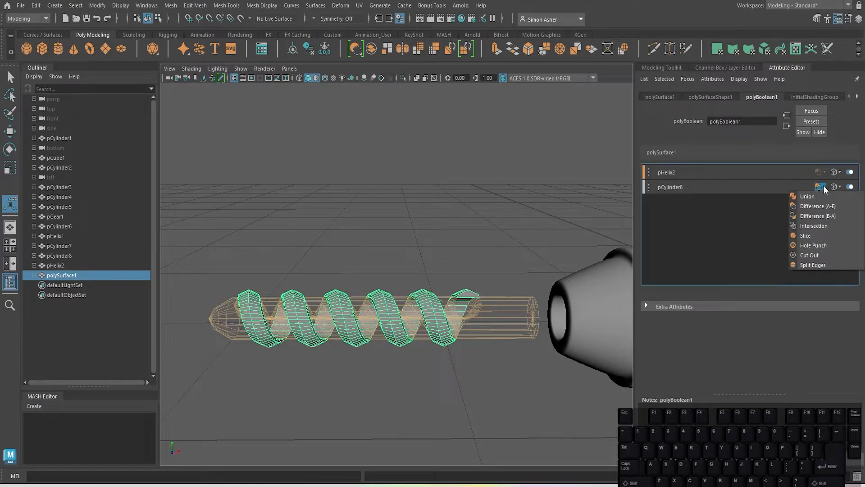
click(836, 215)
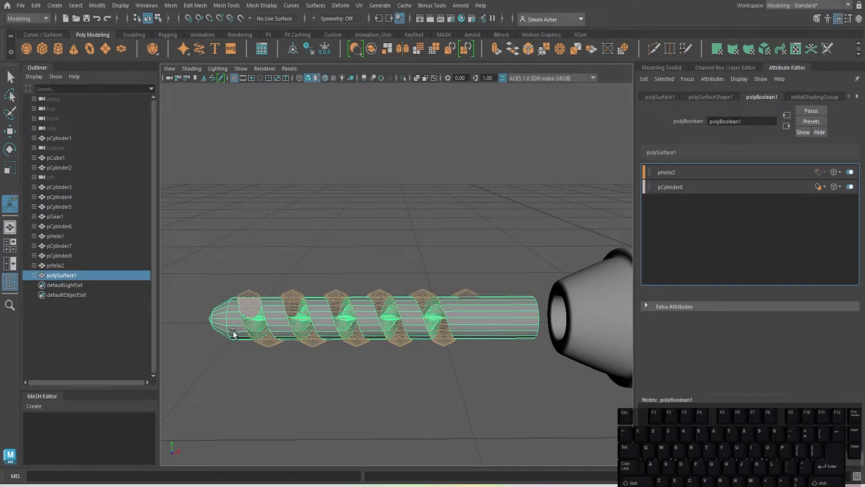
Hide the source helix and the source rod to inspect the flutes cut into the bit.
scroll(233, 334, up, 5)
alt+middle_drag(244, 328, 382, 343)
right_drag(431, 208, 449, 199)
click(449, 198)
click(327, 276)
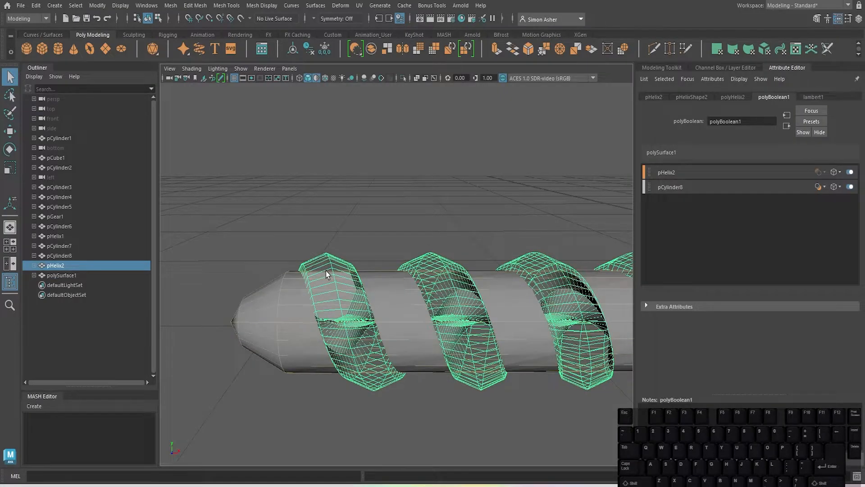
key(ctrl+h)
click(380, 372)
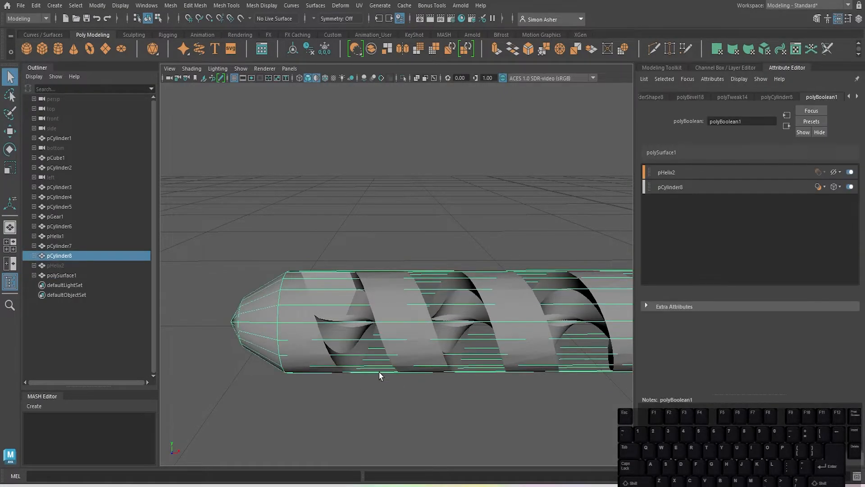
key(ctrl+h)
click(364, 196)
scroll(356, 257, down, 3)
alt+drag(356, 258, 377, 276)
scroll(391, 277, up, 5)
scroll(391, 277, down, 3)
scroll(377, 277, down, 6)
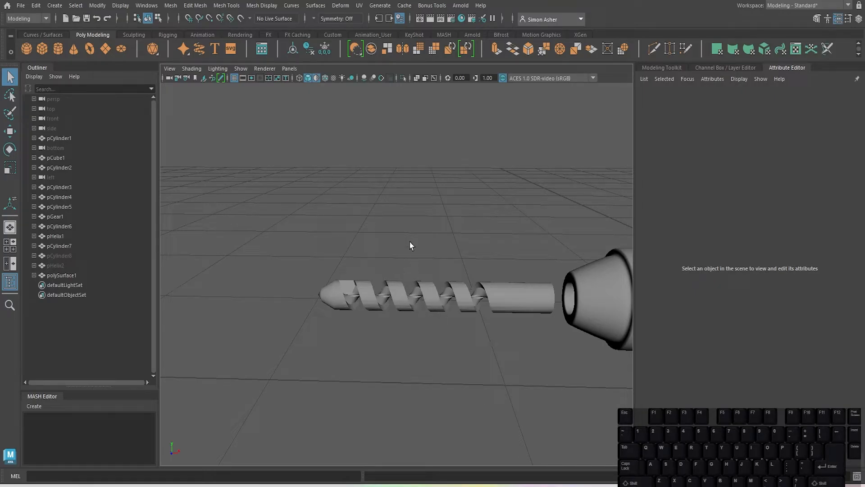
Undo the hiding of the source objects and the Boolean difference, restoring the separate rod and helix.
key(ctrl+z)
key(shift+z)
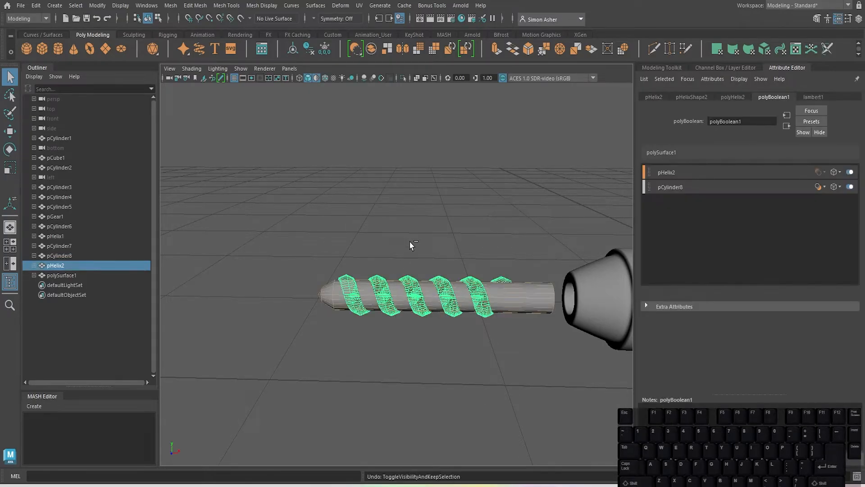
key(ctrl+z)
key(shift+z)
key(ctrl+z)
key(ctrl+z)
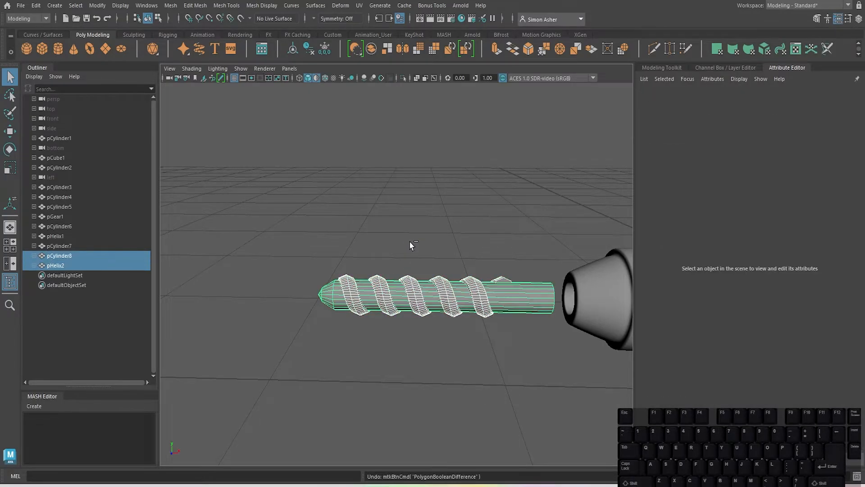
Set the helix's radius to 0.03 and its width to 0.17, and deselect it.
scroll(442, 339, up, 4)
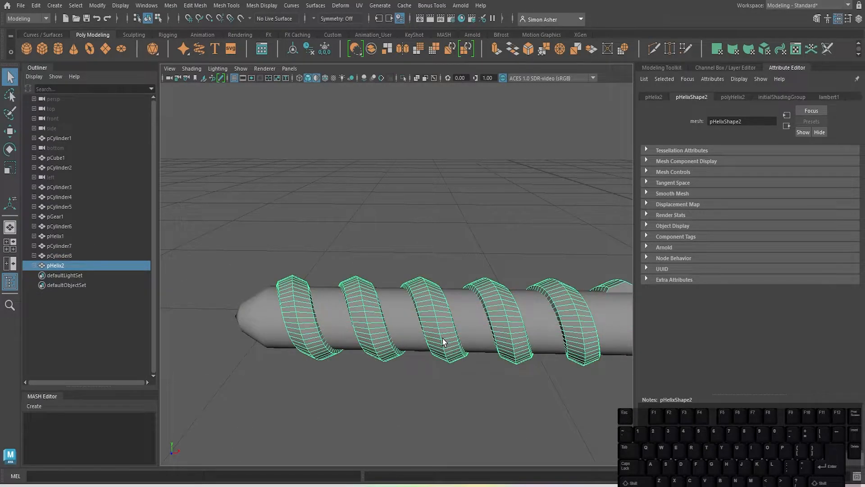
key(t)
scroll(442, 338, up, 2)
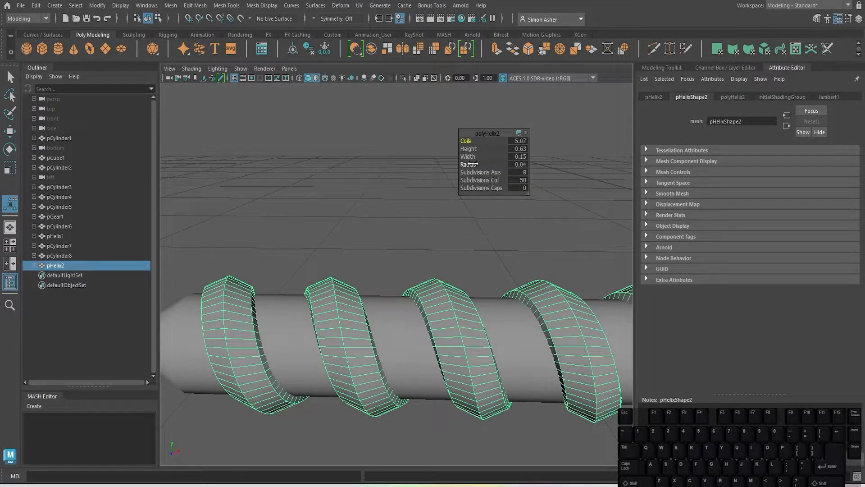
drag(476, 163, 467, 165)
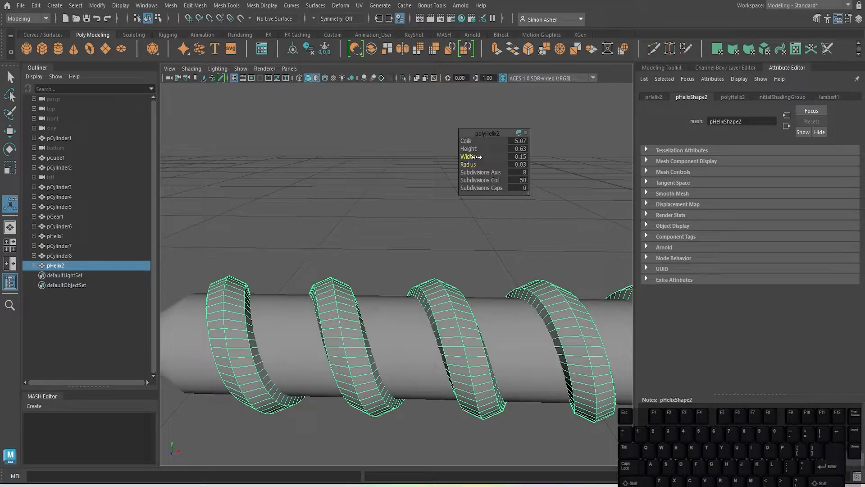
drag(470, 156, 473, 160)
alt+drag(359, 211, 389, 192)
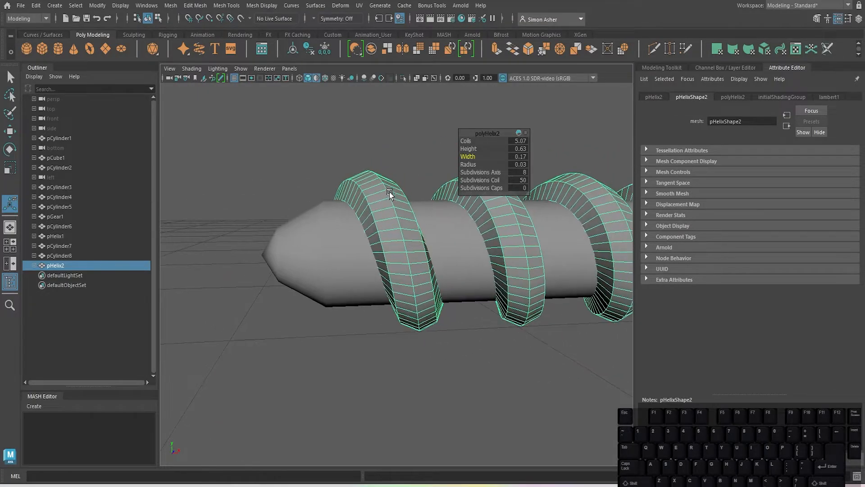
click(417, 166)
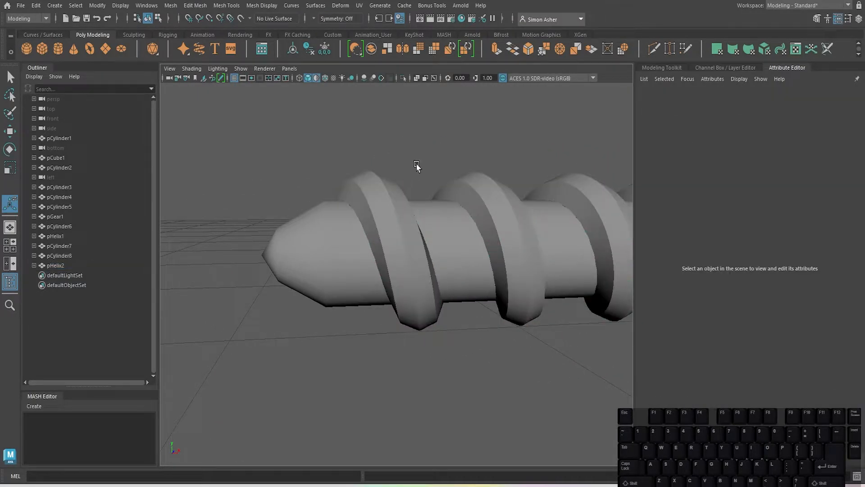
Try to subtract the widened helix from the rod with a Boolean set to Difference (B-A).
click(524, 242)
shift+click(465, 249)
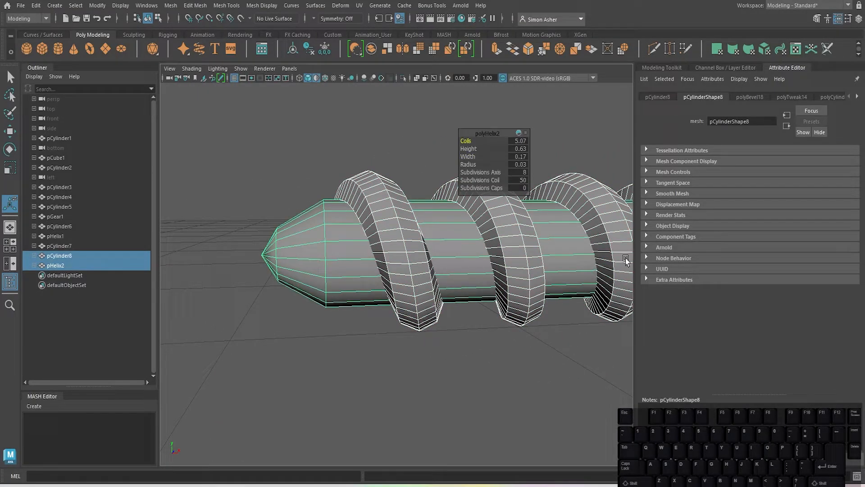
click(653, 69)
click(765, 293)
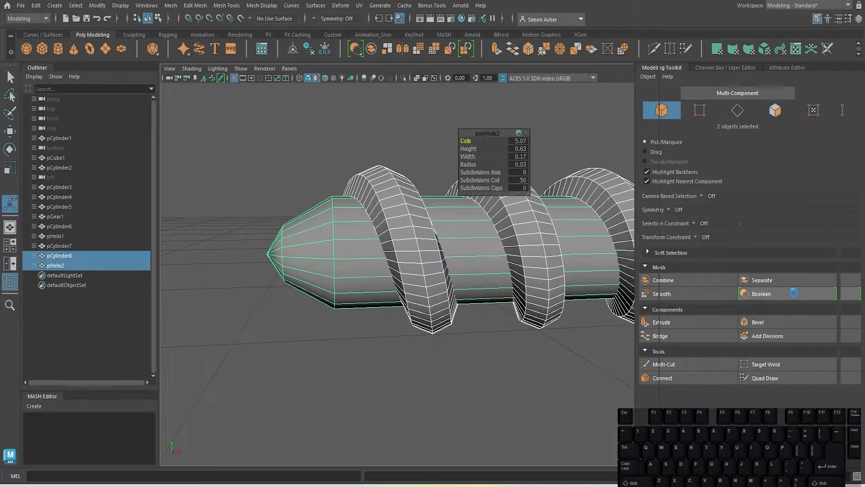
click(821, 187)
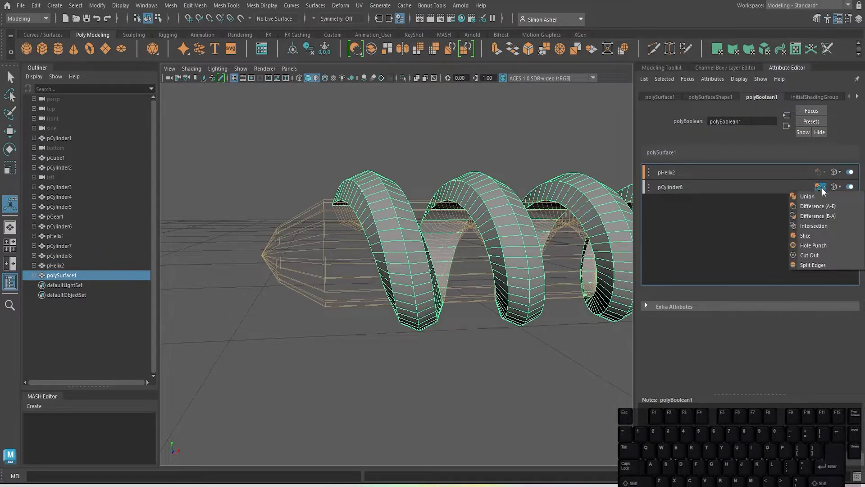
click(813, 212)
Hide the helix and rod used in the Boolean and inspect the flute's start near the bit's tip.
scroll(494, 160, up, 6)
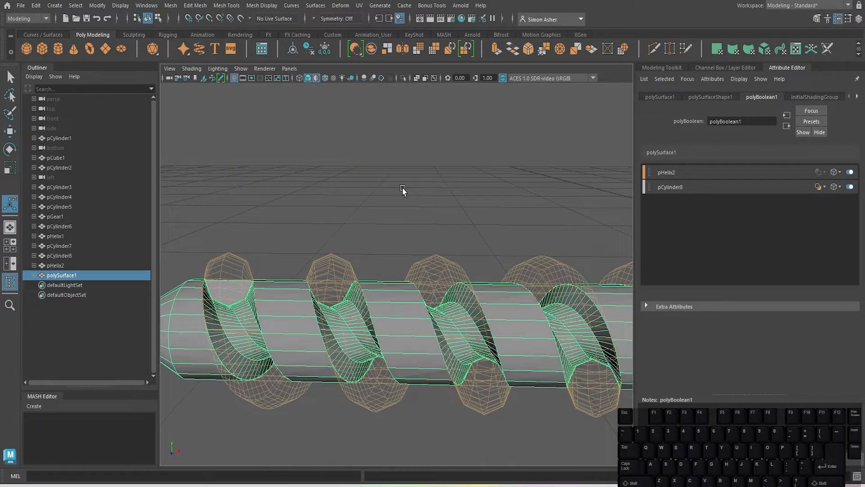
right_click(401, 184)
click(367, 232)
click(339, 261)
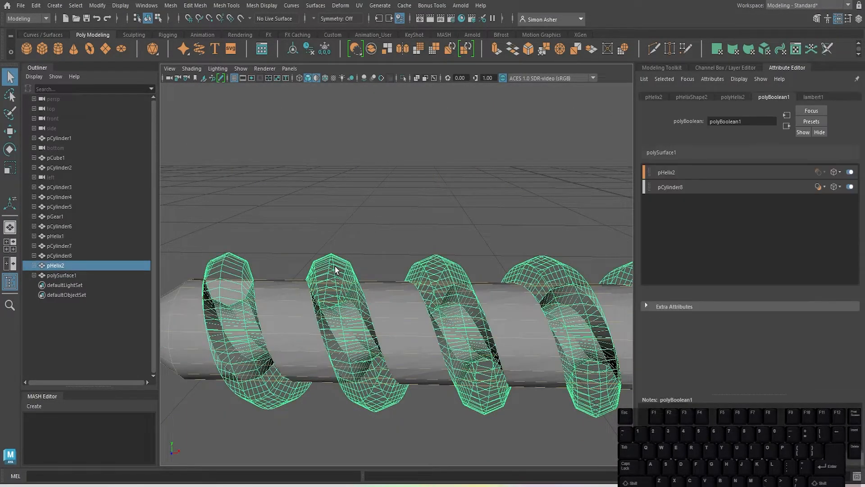
key(ctrl+h)
key(h)
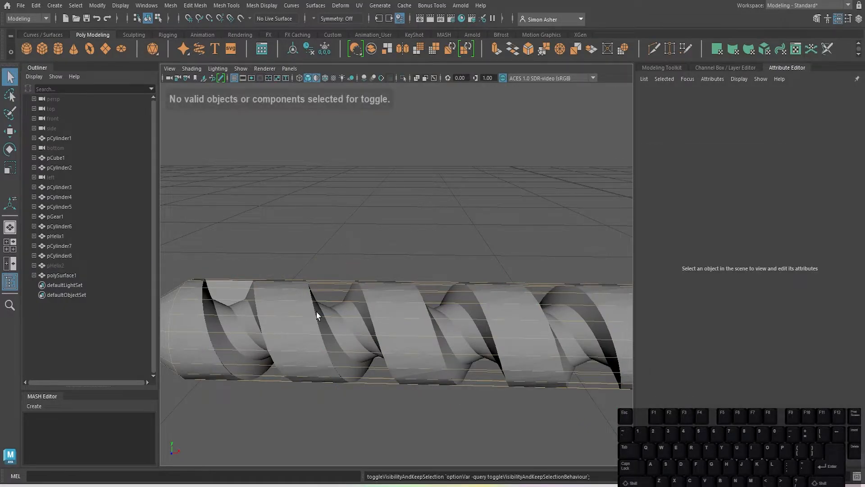
click(335, 288)
alt+drag(334, 288, 365, 255)
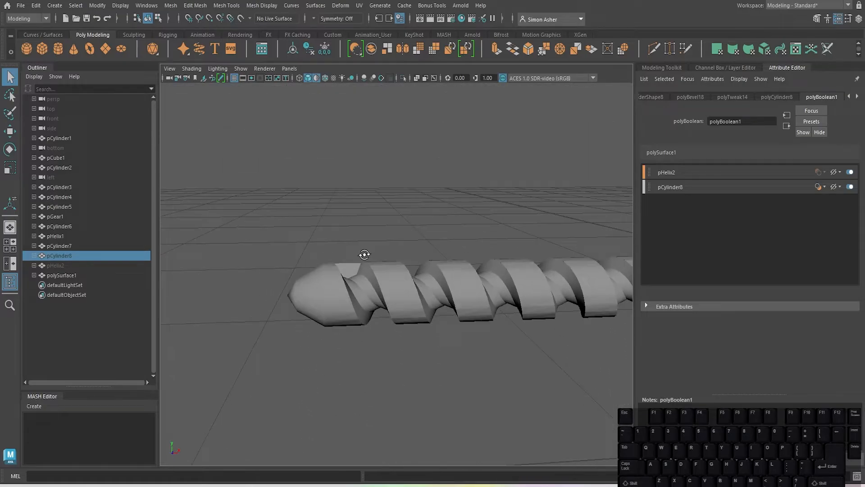
click(346, 270)
Undo the hiding and the second Boolean difference, back to the selected rod and helix.
key(ctrl+z)
key(ctrl+z)
key(ctrl+z)
key(ctrl+z)
key(ctrl+z)
key(ctrl+z)
key(ctrl+z)
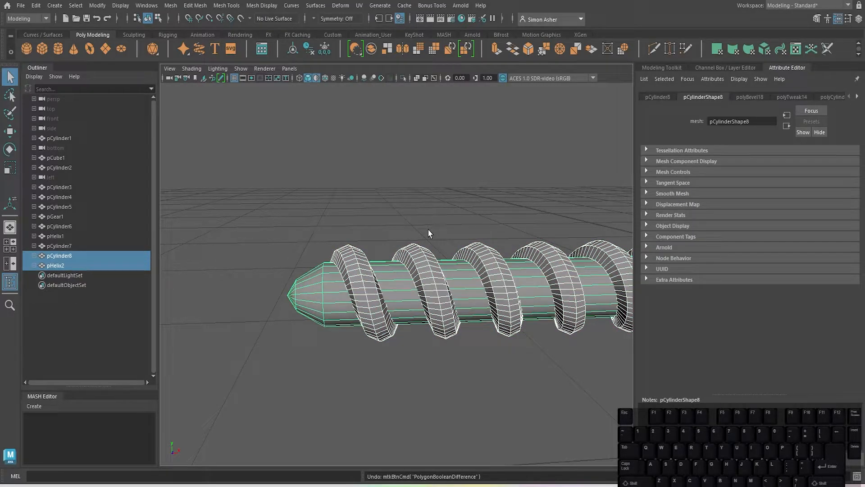
Increase the helix's coils to 5.39, checking its end near the bit's tip, and deselect it.
alt+middle_drag(465, 211, 427, 209)
key(t)
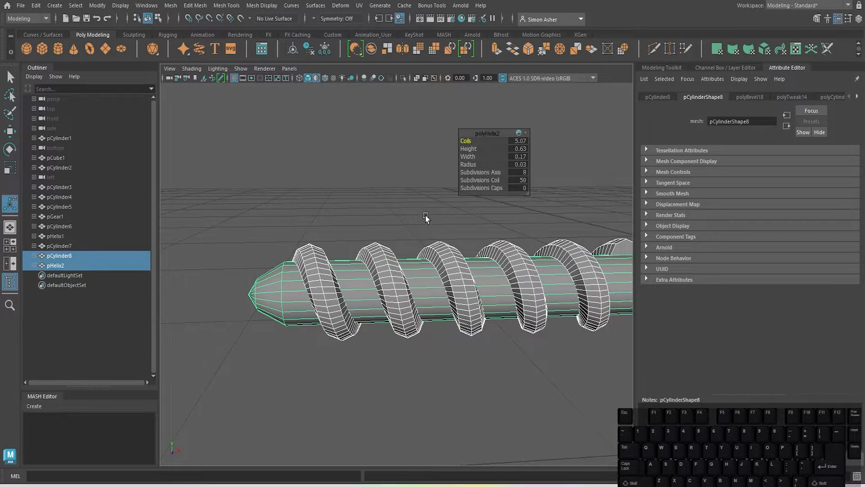
alt+drag(427, 211, 533, 91)
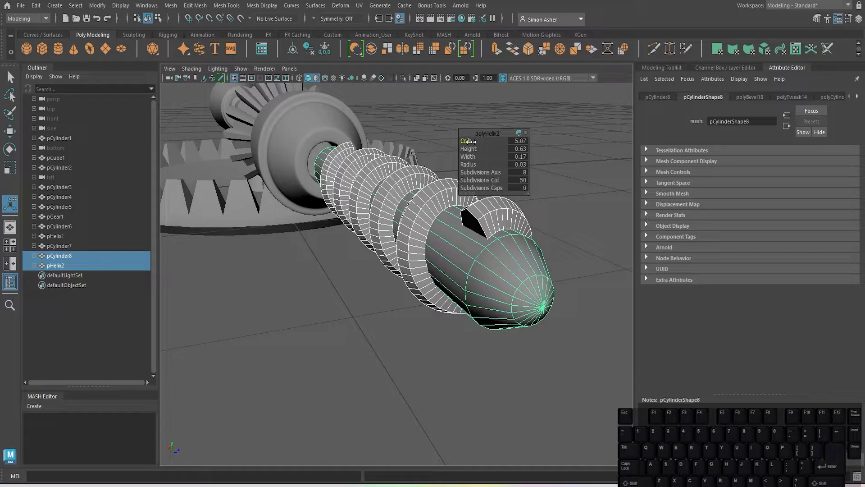
drag(469, 141, 486, 147)
alt+drag(554, 262, 414, 260)
click(389, 156)
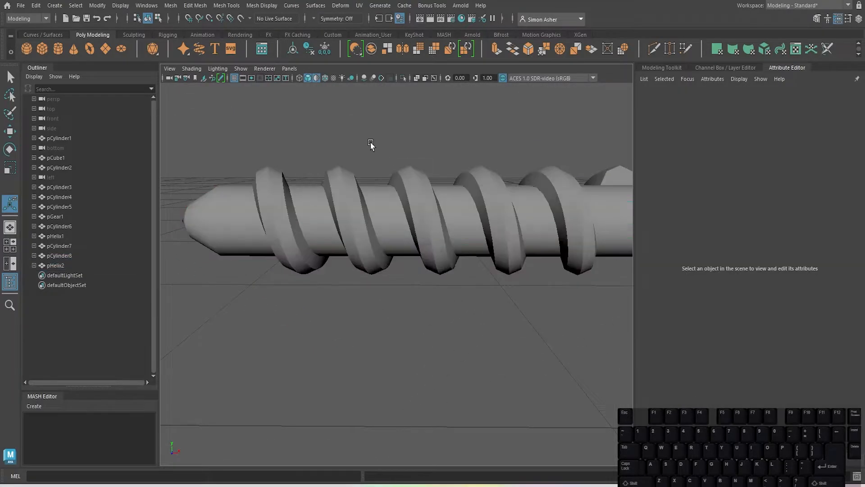
Lengthen the helix to a height of 0.74 and deselect it.
click(346, 204)
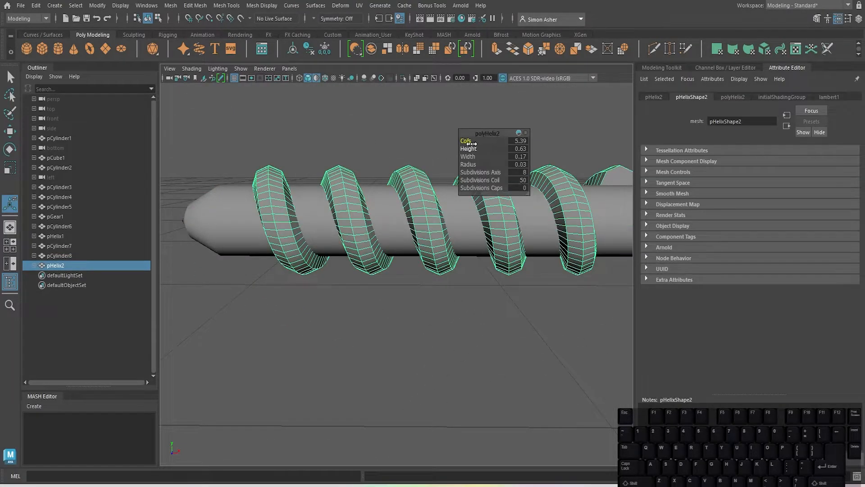
drag(468, 148, 474, 149)
scroll(469, 155, down, 3)
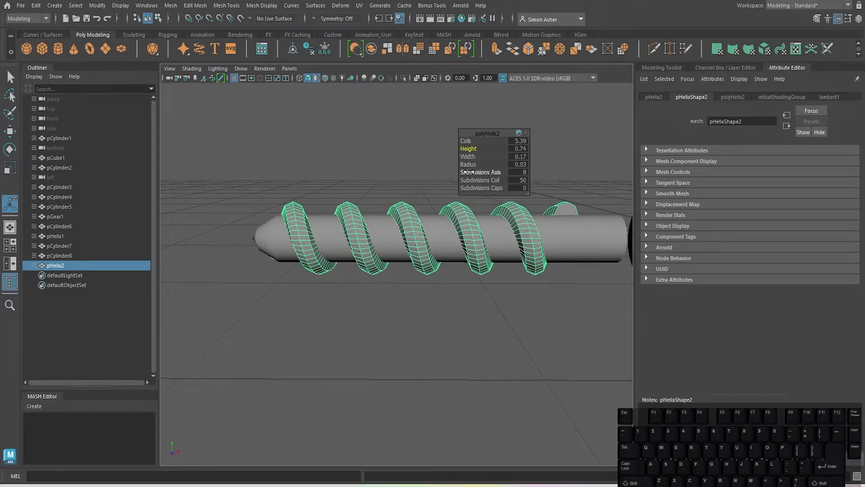
click(378, 158)
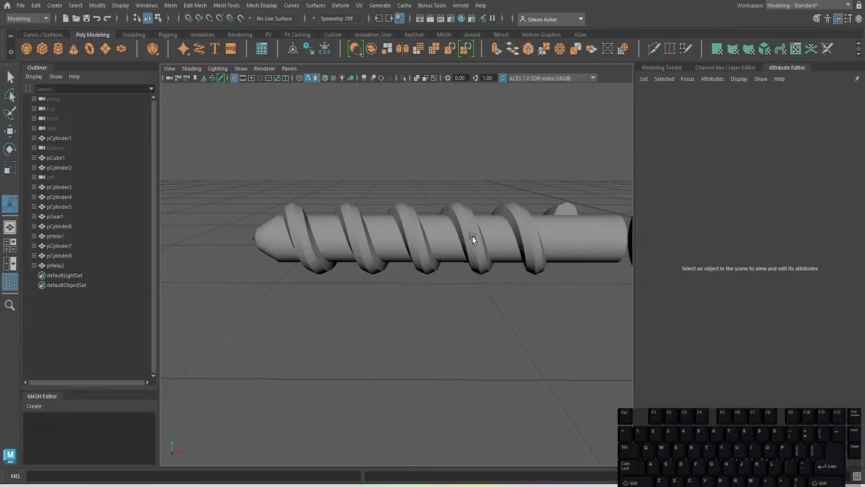
Subtract the helix from the rod with a Boolean set to Difference (B-A) to cut the spiral flutes.
click(472, 240)
shift+click(495, 241)
click(666, 67)
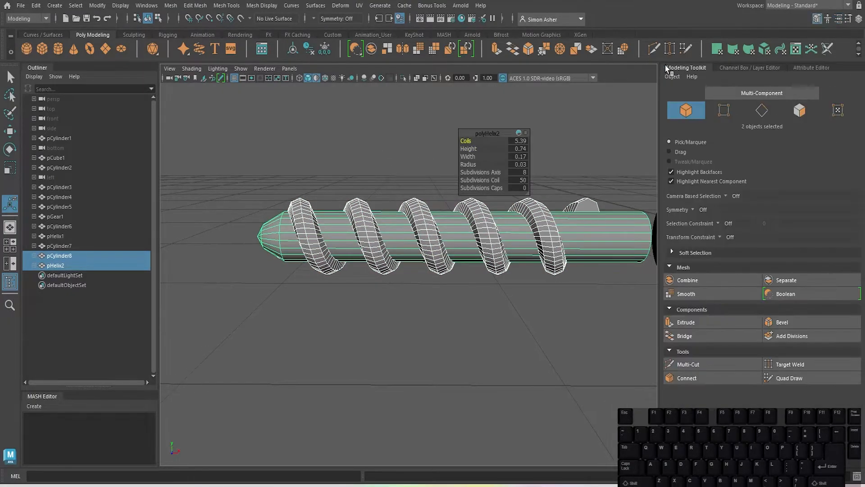
click(800, 294)
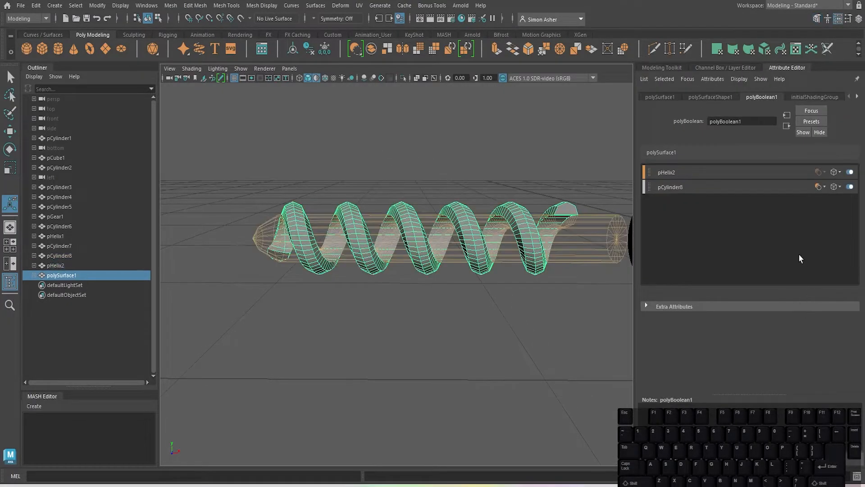
click(822, 188)
click(826, 206)
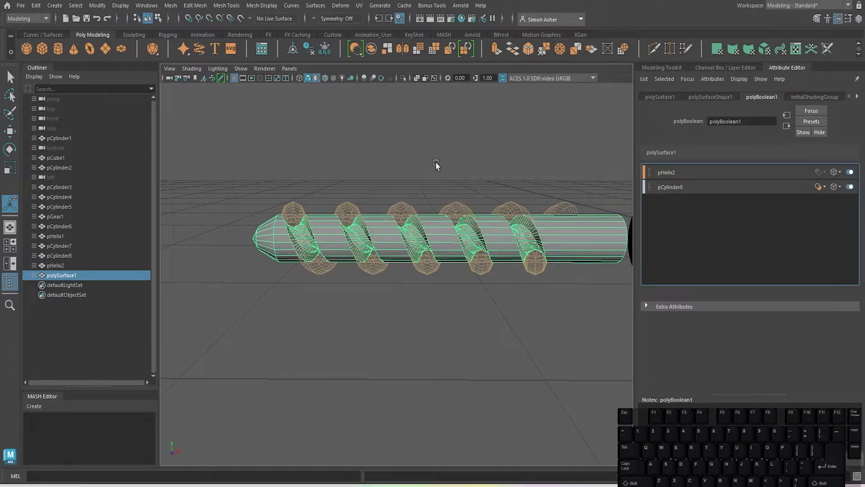
Hide the source helix around the fluted drill bit in object selection mode, and clear the selection.
right_click(405, 161)
click(414, 155)
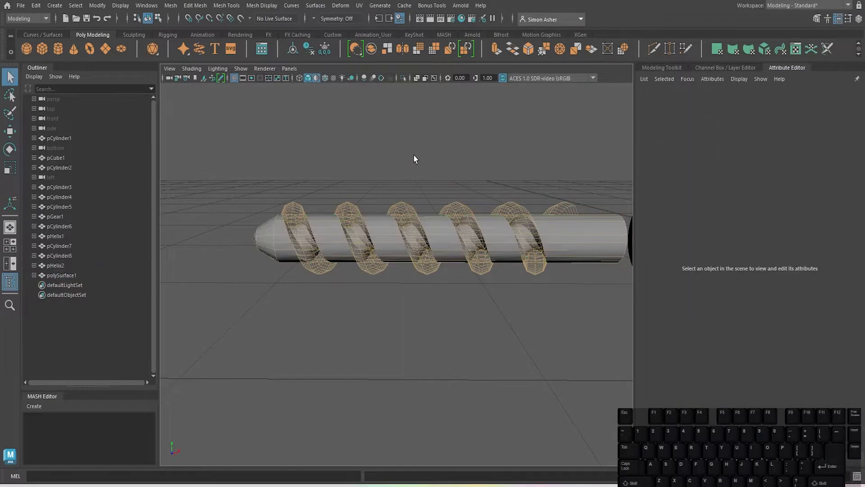
click(410, 209)
key(ctrl+h)
click(400, 166)
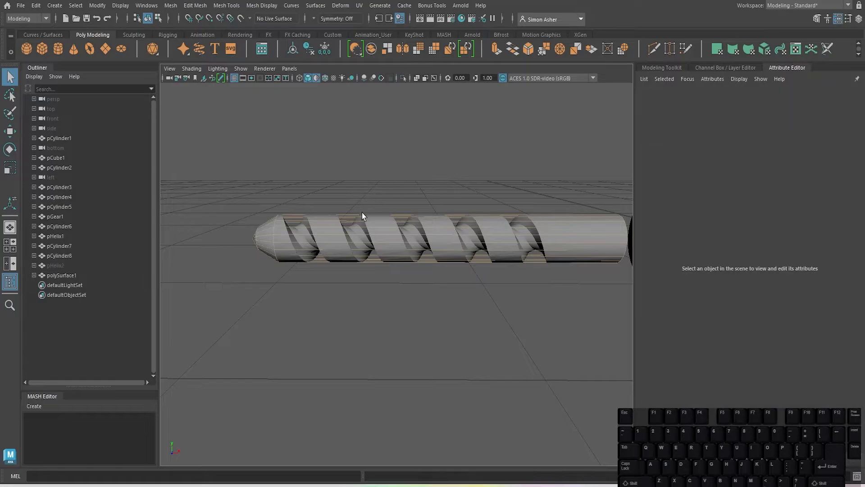
Hide the source cylinder that still surrounds the fluted drill bit.
click(358, 212)
click(391, 163)
scroll(390, 163, down, 3)
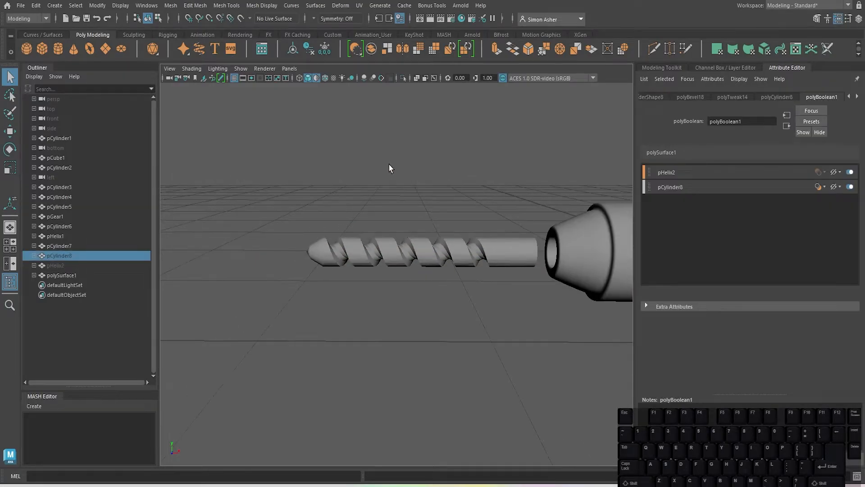
Move the fluted drill bit along its axis until its shank sits inside the chuck opening, and deselect it.
click(509, 258)
key(f)
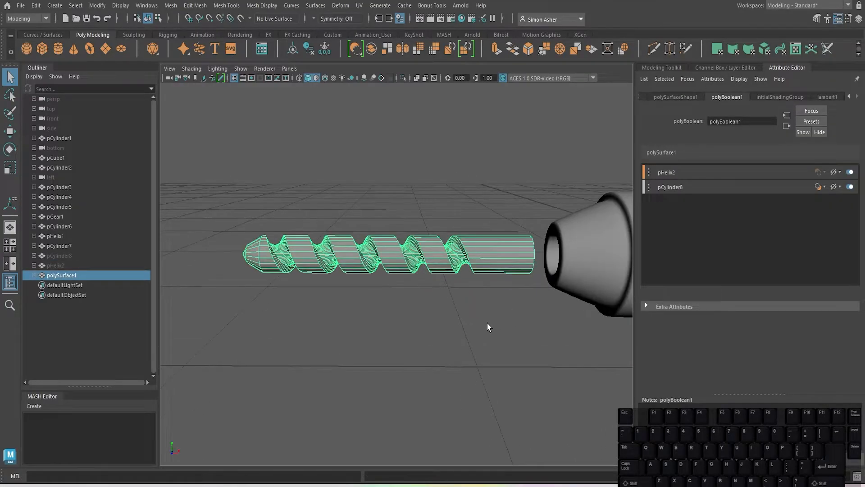
key(w)
drag(398, 254, 449, 255)
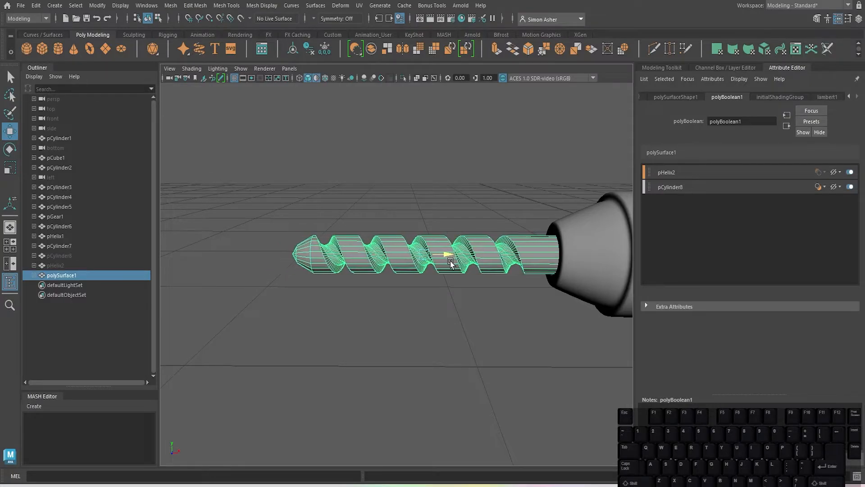
click(452, 165)
Examine how the fluted drill bit sits in the chuck, both close up and with the gears.
right_drag(451, 162, 462, 158)
scroll(461, 160, down, 6)
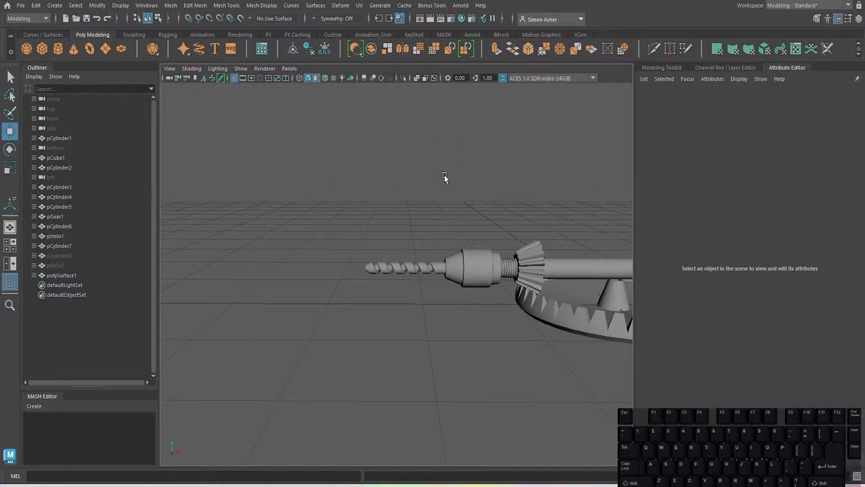
scroll(470, 289, up, 4)
scroll(471, 289, up, 5)
scroll(438, 282, down, 5)
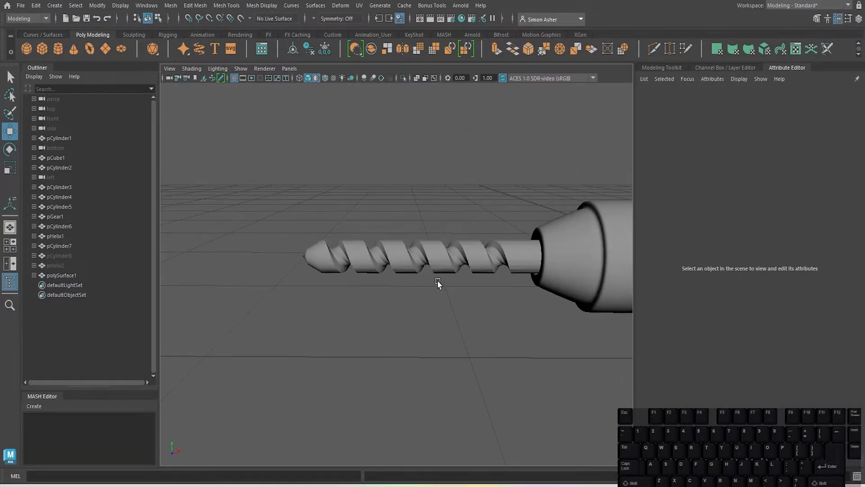
scroll(288, 309, up, 4)
scroll(285, 310, down, 2)
scroll(255, 305, up, 2)
scroll(303, 301, down, 2)
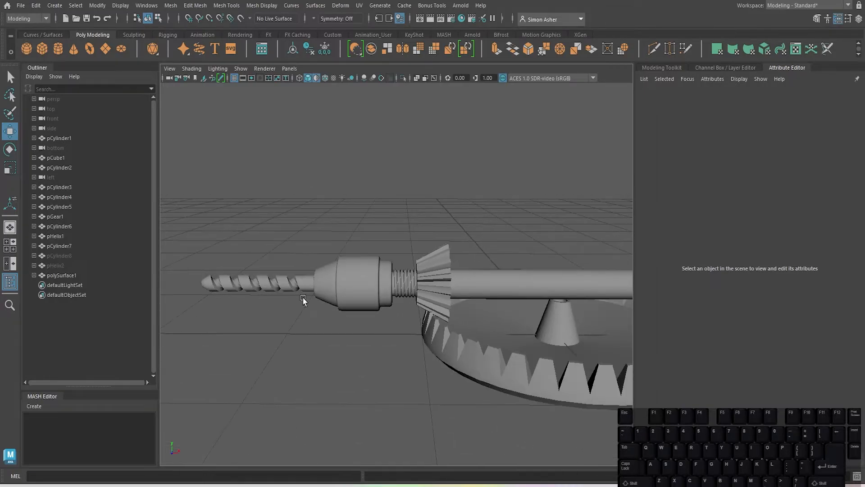
scroll(429, 304, down, 2)
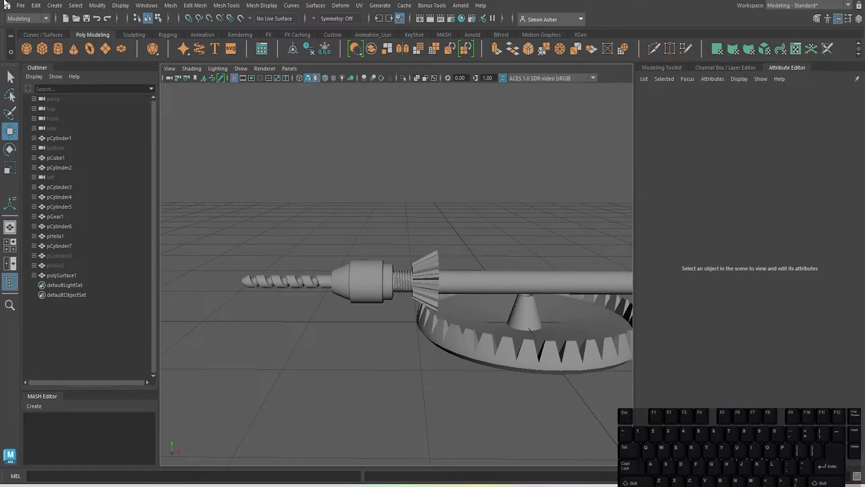
Save the scene.
click(21, 5)
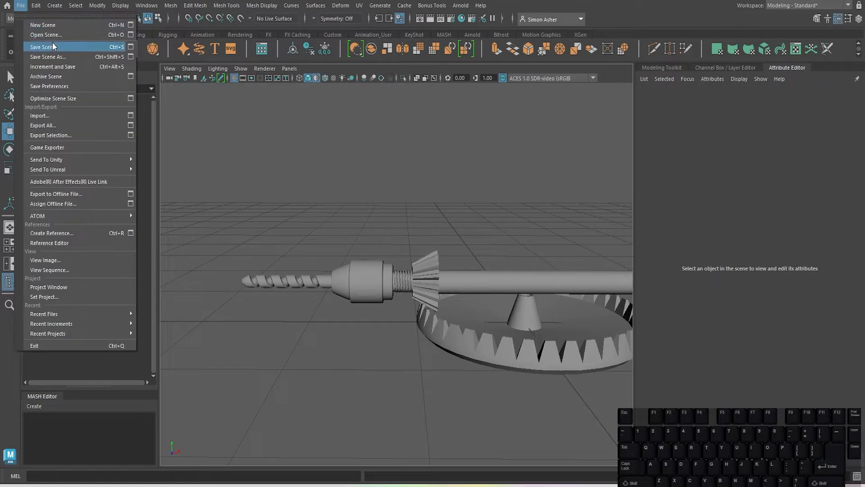
click(53, 47)
scroll(361, 328, down, 4)
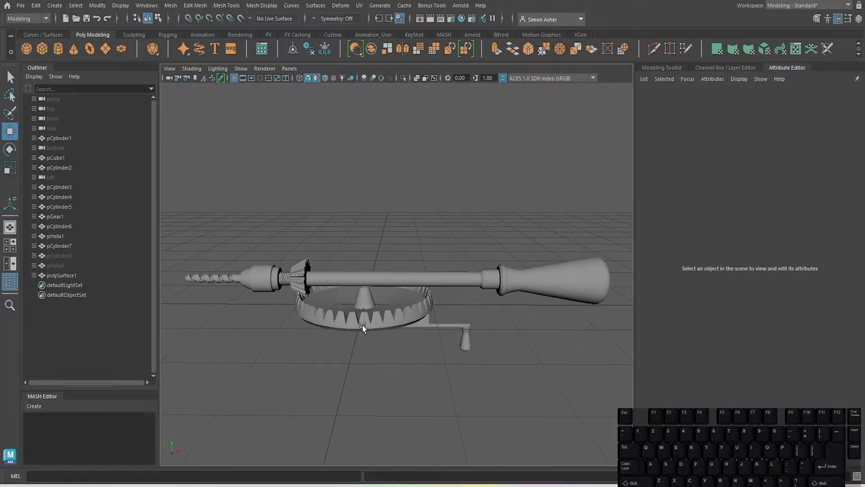
Add a polygon cylinder, shrink it strongly, and raise it above the main shaft in line with the gear's cone.
alt+drag(362, 326, 402, 223)
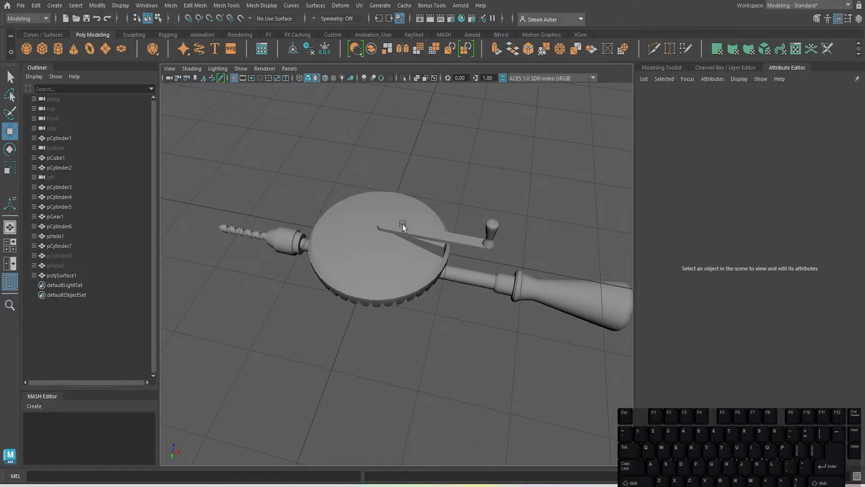
alt+drag(402, 224, 402, 365)
scroll(402, 306, up, 3)
scroll(403, 306, up, 2)
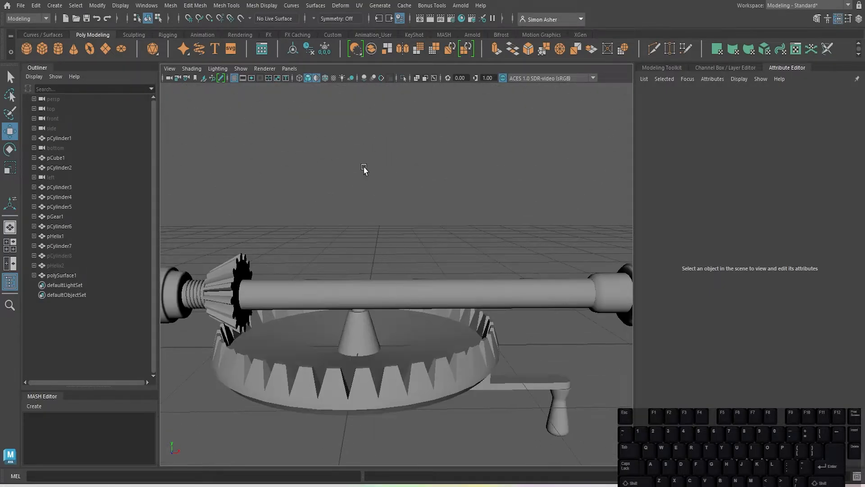
click(59, 48)
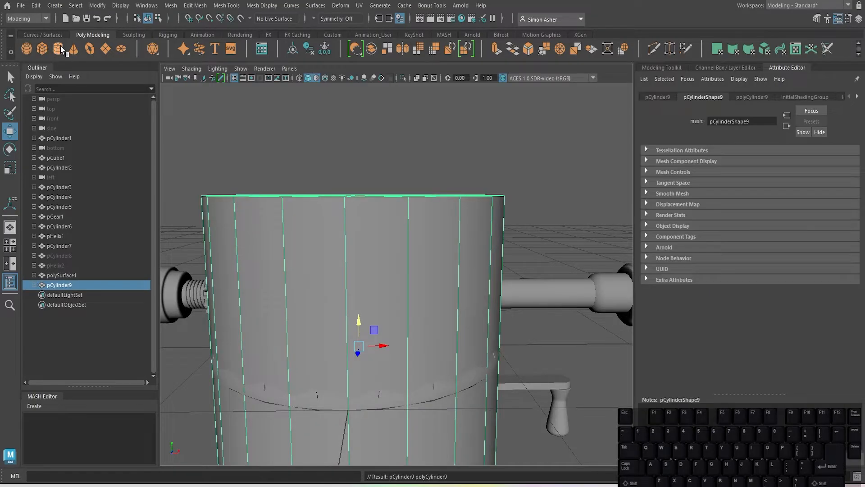
key(r)
drag(359, 346, 151, 421)
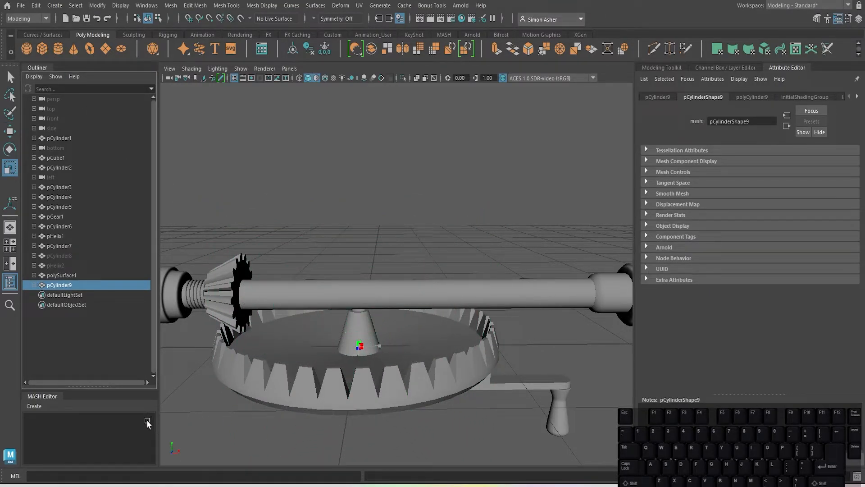
key(w)
drag(366, 326, 368, 229)
scroll(450, 212, up, 5)
Scale the small cylinder above the shaft down further to about the width of the cone's tip.
key(r)
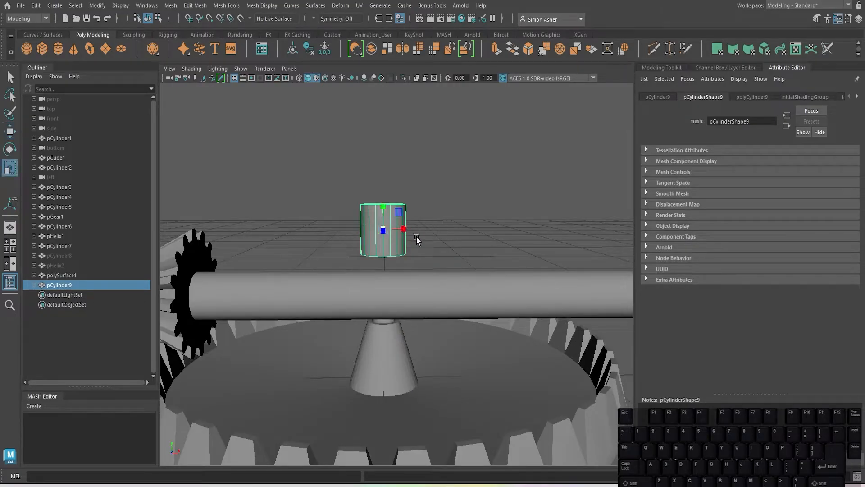
alt+drag(408, 269, 414, 272)
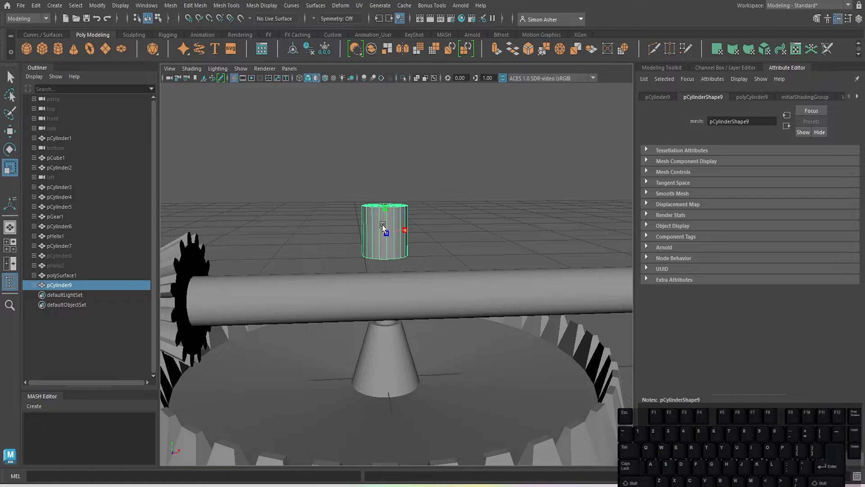
mouse_move(383, 225)
mouse_down()
mouse_move(364, 233)
mouse_move(387, 288)
mouse_move(388, 211)
mouse_up()
key(w)
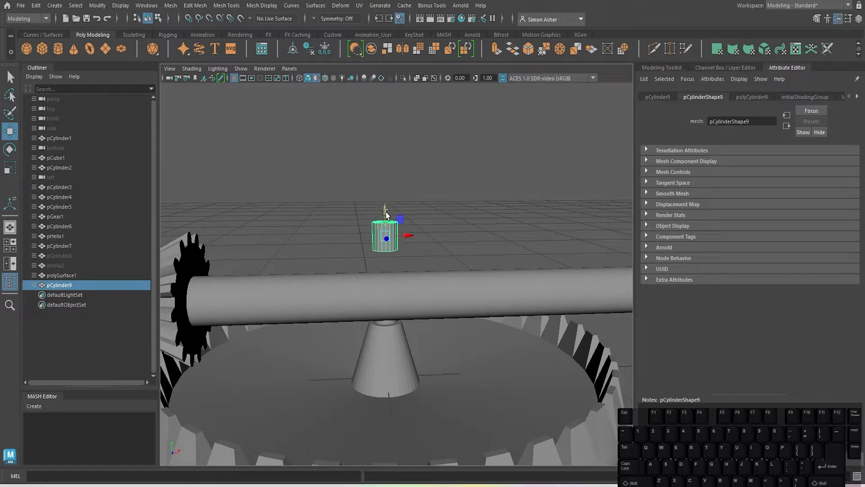
Extend the cylinder's bottom vertices down through the shaft into the cone, and lower its top vertices to just above the shaft.
right_drag(386, 233, 356, 203)
alt+drag(333, 229, 431, 264)
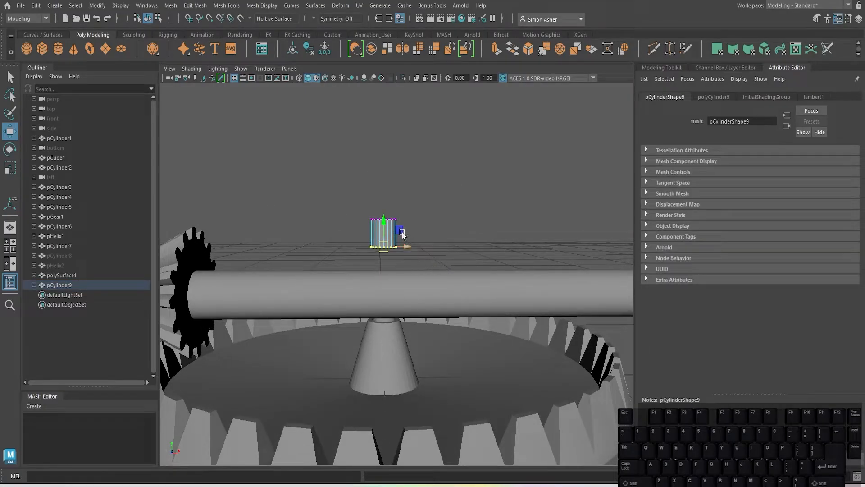
drag(383, 221, 382, 305)
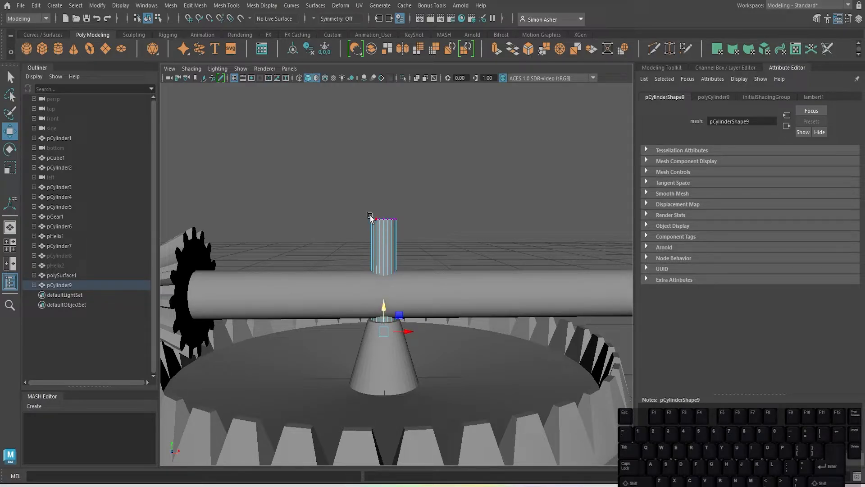
drag(357, 193, 422, 222)
drag(383, 199, 383, 242)
right_drag(432, 204, 448, 187)
click(441, 193)
Bevel the top edge loop of the pin that protrudes from the shaft.
alt+drag(414, 244, 413, 260)
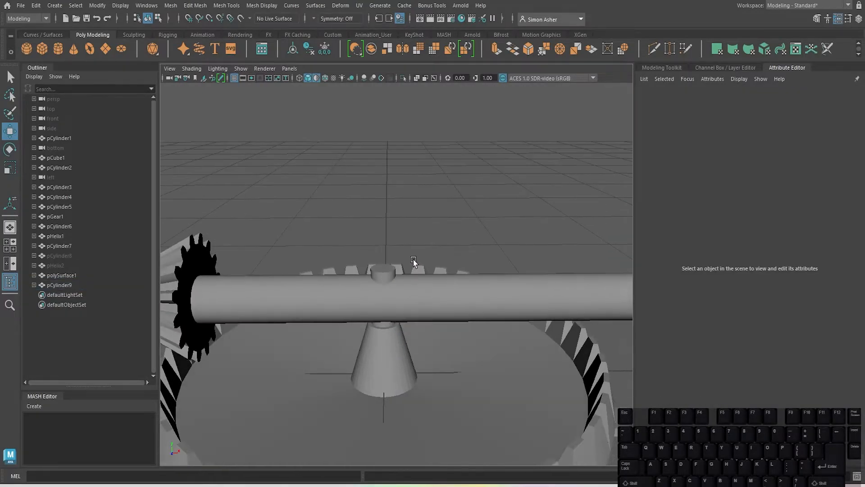
scroll(413, 259, up, 3)
scroll(376, 273, up, 3)
click(377, 274)
right_drag(383, 204, 383, 232)
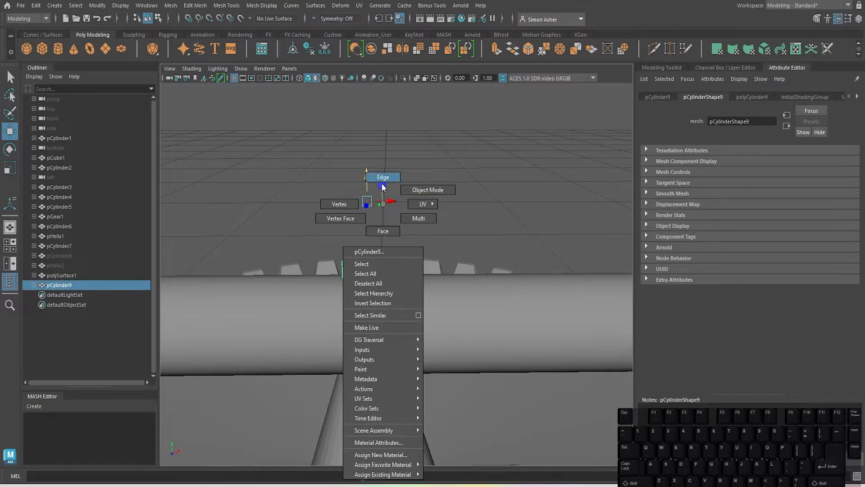
right_drag(382, 183, 382, 182)
double_click(374, 271)
key(ctrl+b)
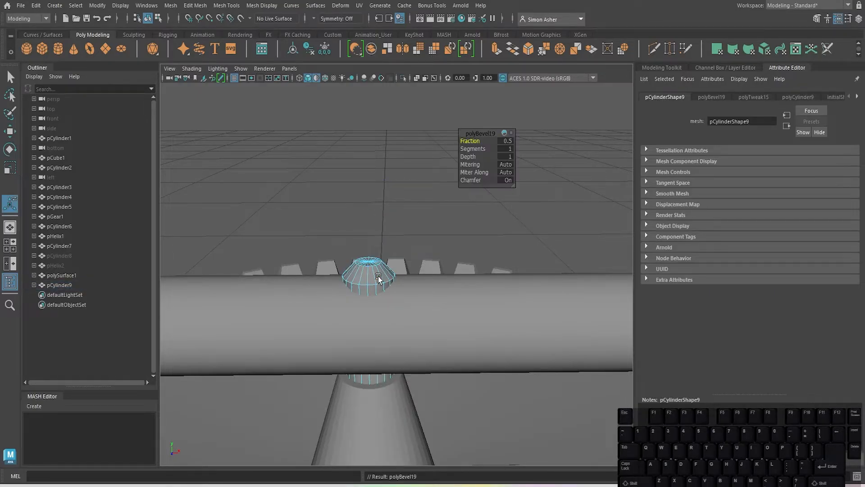
Increase the bevel's segments to round the pin's head, then return to object selection with nothing selected.
scroll(416, 266, up, 2)
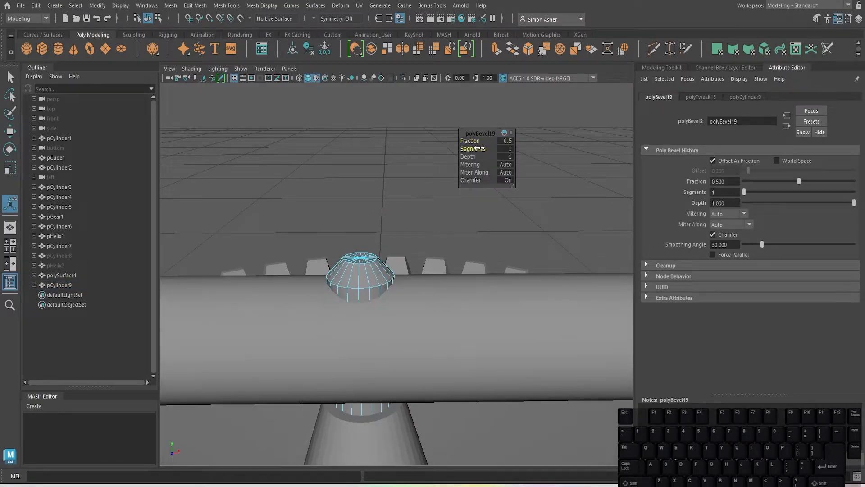
drag(479, 148, 476, 148)
right_click(408, 178)
click(428, 165)
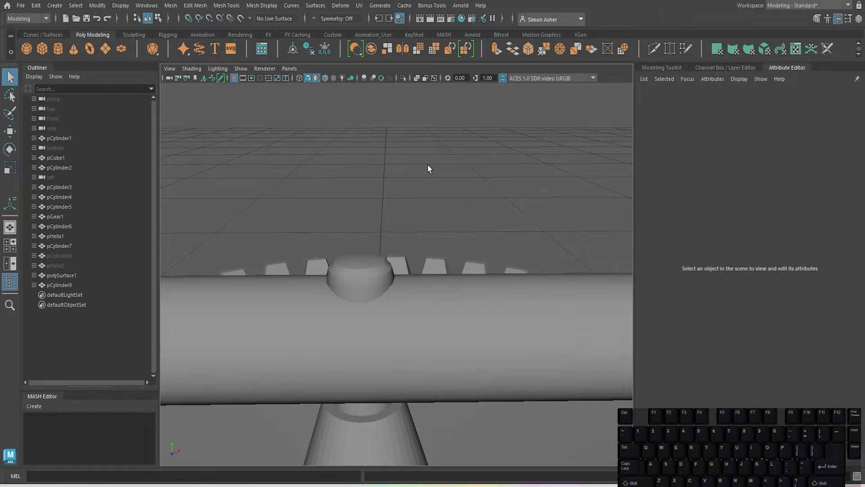
Examine the rounded pin on the shaft and the crank arm with its handle on the gear's underside.
alt+drag(428, 165, 417, 184)
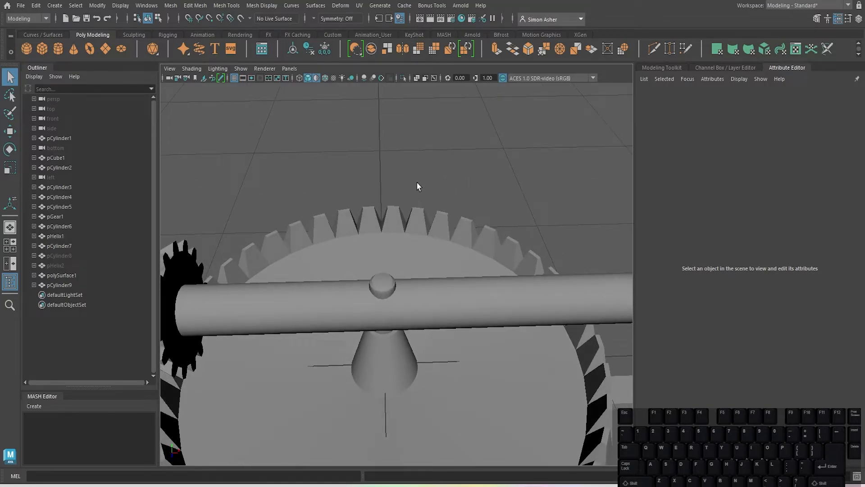
scroll(417, 182, down, 6)
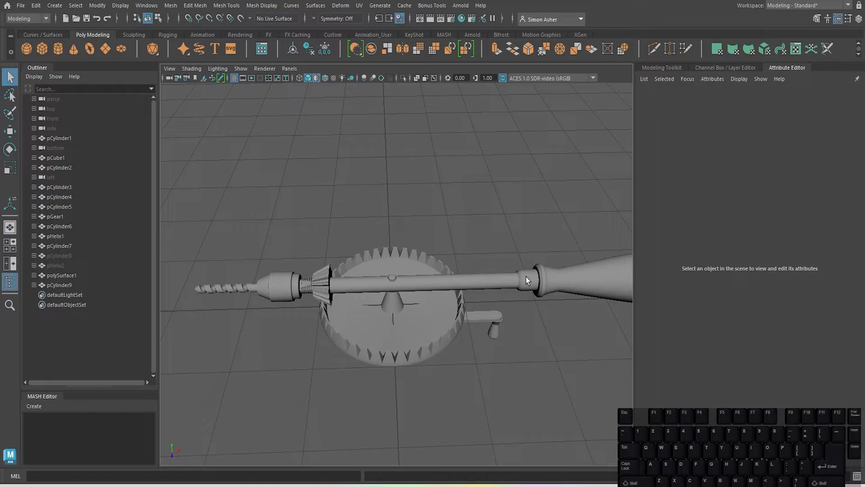
alt+drag(490, 359, 477, 218)
scroll(485, 233, up, 4)
alt+middle_drag(488, 238, 390, 347)
scroll(396, 338, up, 2)
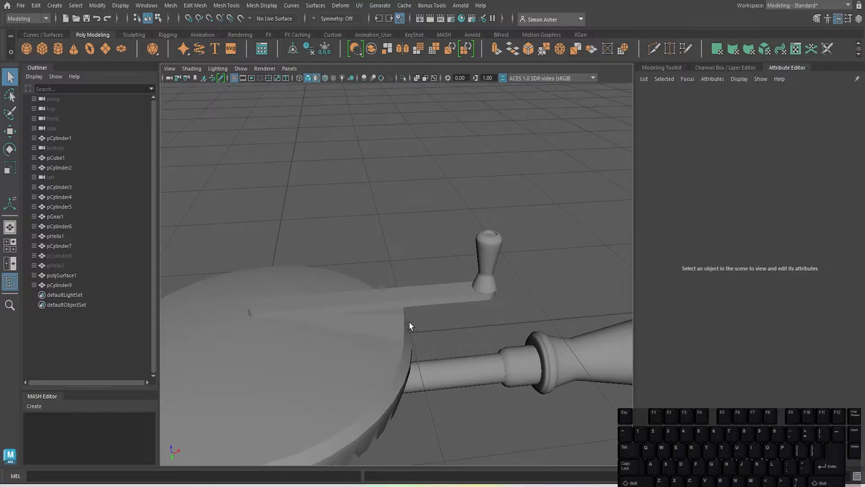
scroll(462, 305, down, 4)
scroll(452, 291, up, 5)
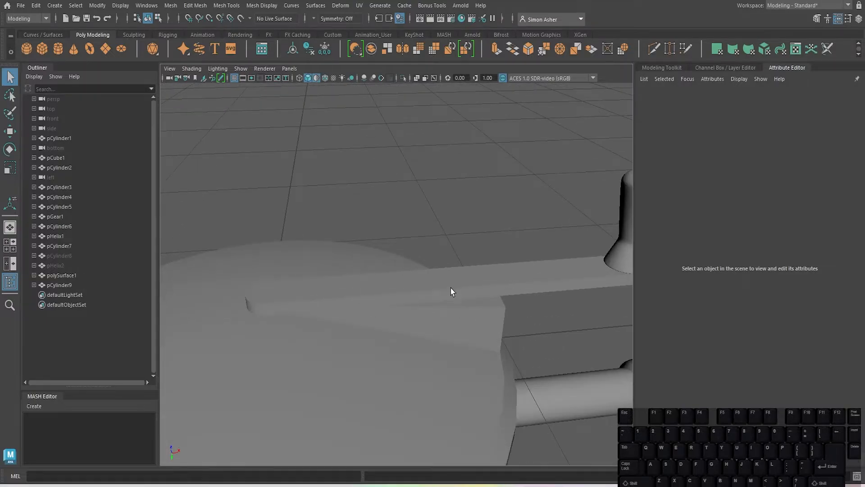
Add another polygon cylinder, shrink it, and position it directly above the end of the crank handle.
click(58, 49)
scroll(363, 242, down, 5)
scroll(327, 282, up, 3)
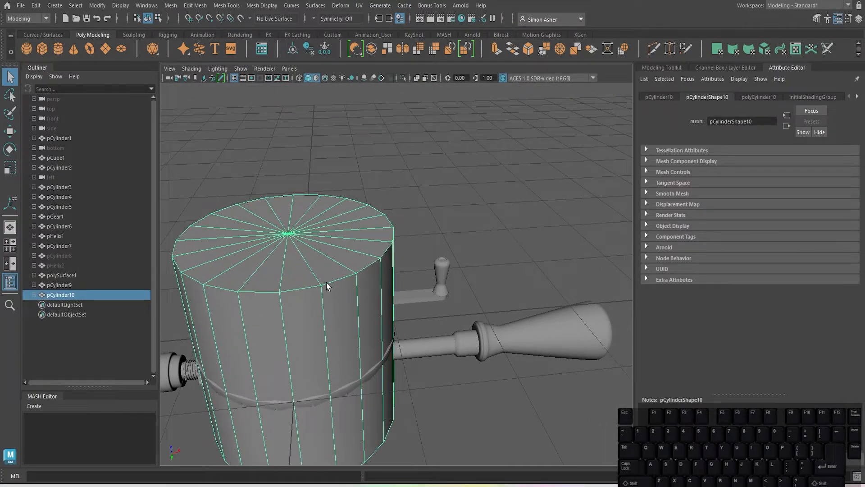
key(r)
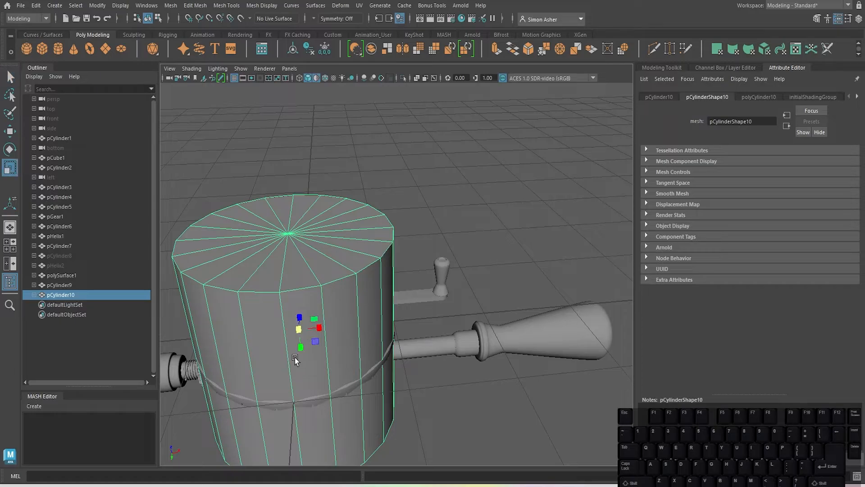
drag(299, 331, 380, 362)
key(w)
scroll(460, 275, up, 5)
scroll(406, 352, up, 2)
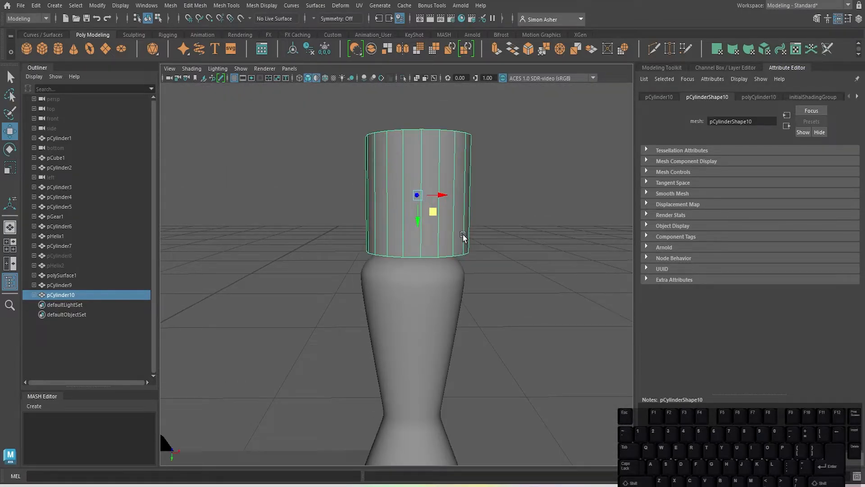
Scale the cylinder down to fit the opening in the crank handle's end, and move it onto the opening.
key(r)
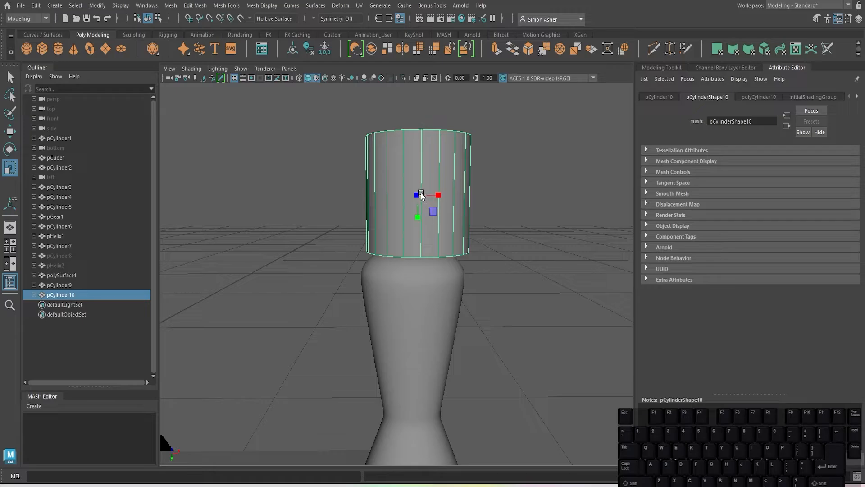
alt+drag(421, 193, 429, 243)
alt+right_drag(429, 242, 381, 242)
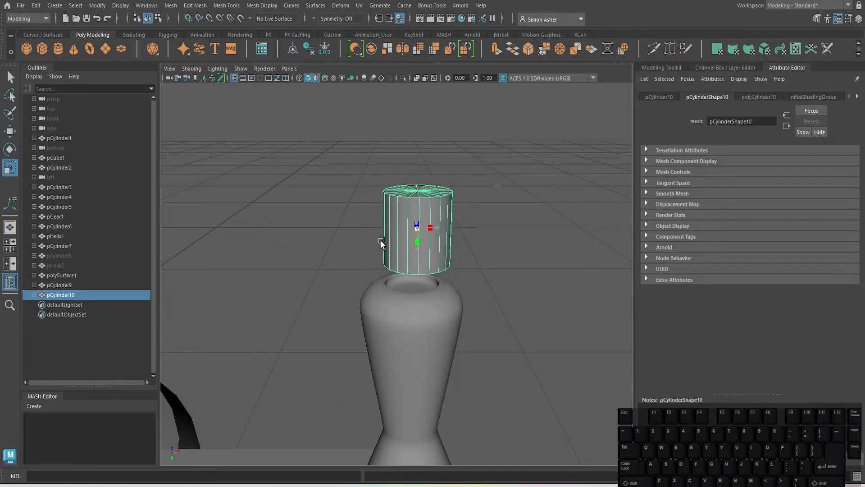
middle_drag(381, 241, 367, 251)
key(w)
middle_drag(432, 244, 413, 285)
Stretch the new cylinder's lower end down through the crank handle until it protrudes below the crank arm.
alt+drag(413, 285, 450, 335)
scroll(451, 335, down, 3)
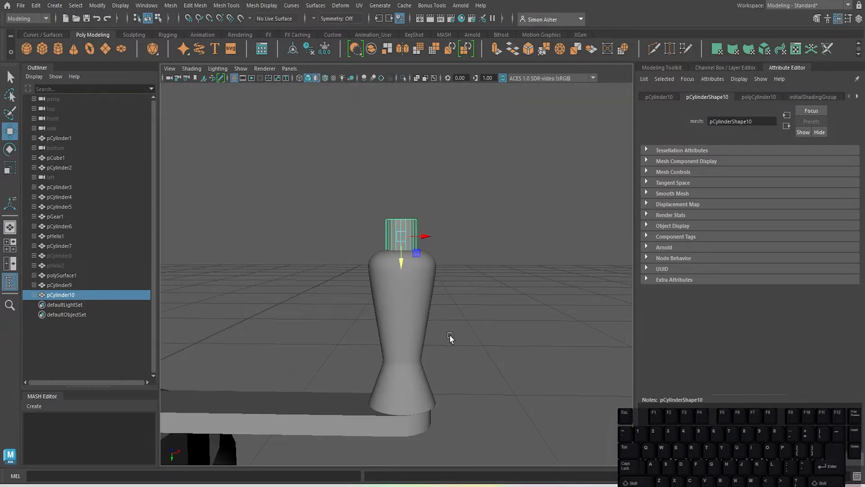
scroll(426, 305, up, 3)
scroll(440, 252, down, 3)
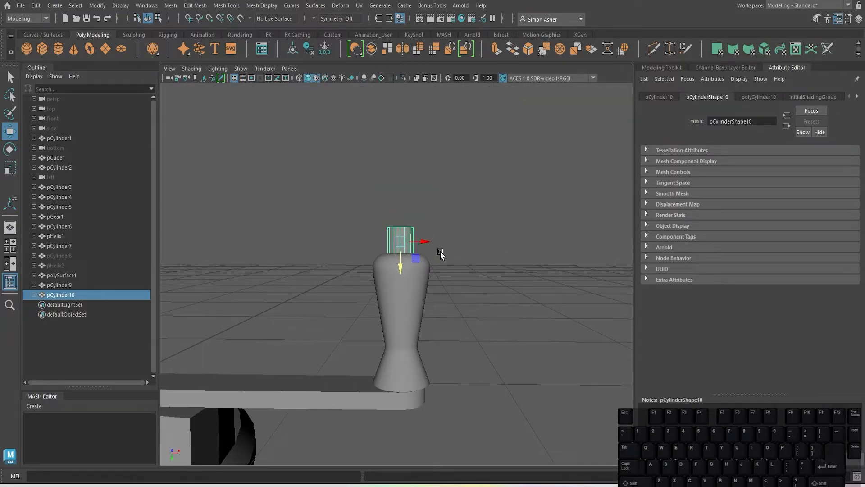
right_drag(406, 235, 365, 198)
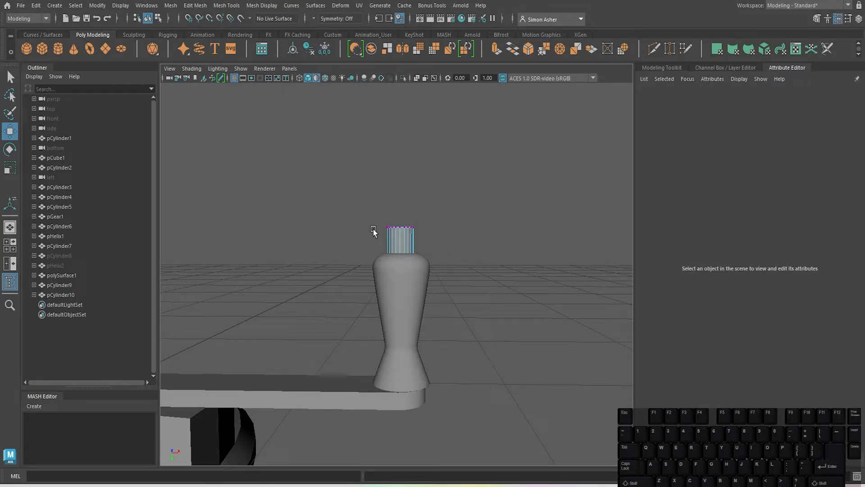
drag(372, 244, 453, 298)
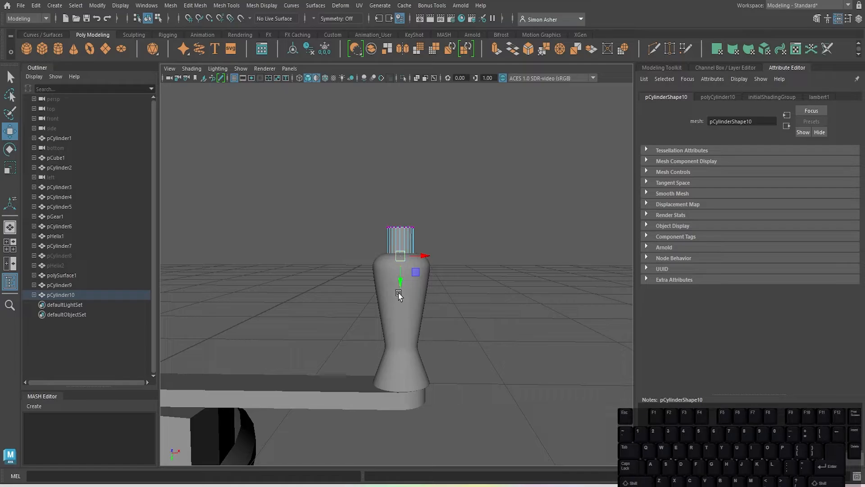
drag(399, 293, 382, 443)
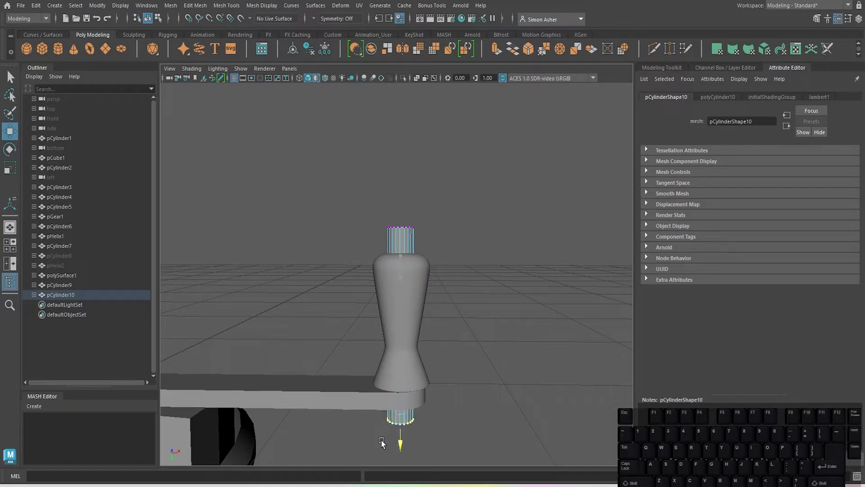
Lower the pin's upper end vertices so it protrudes only slightly above the crank handle's opening.
drag(368, 207, 428, 245)
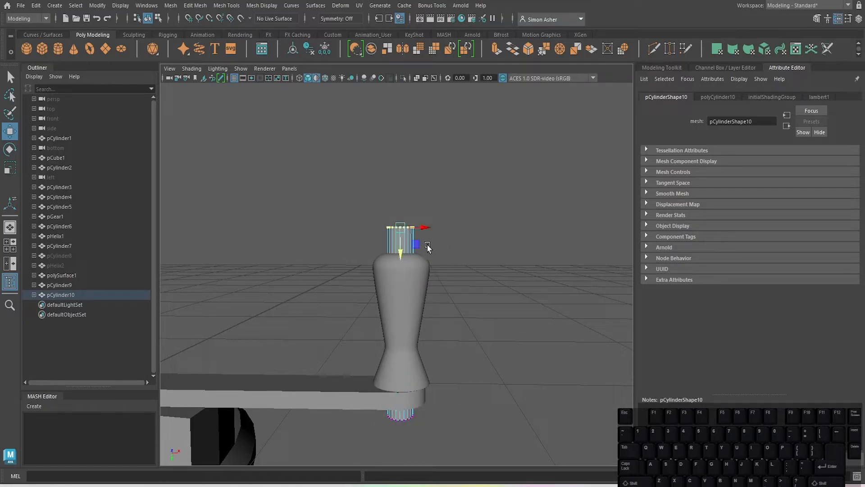
click(405, 261)
click(397, 233)
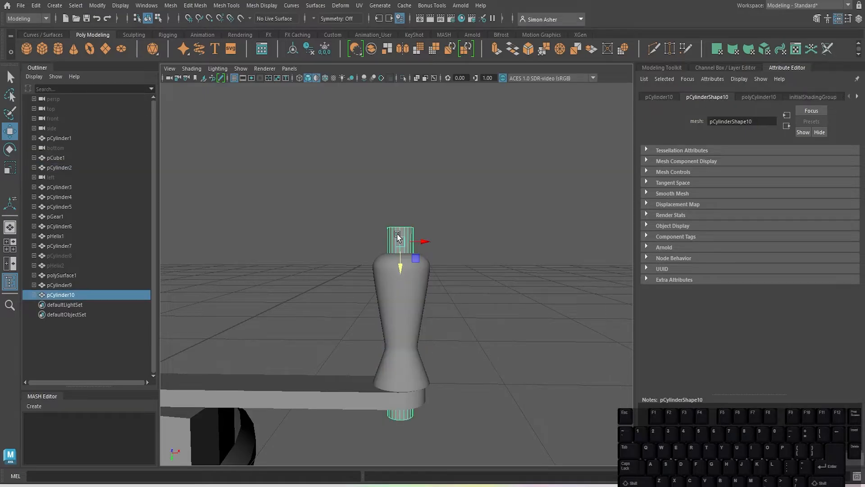
right_drag(397, 234, 356, 203)
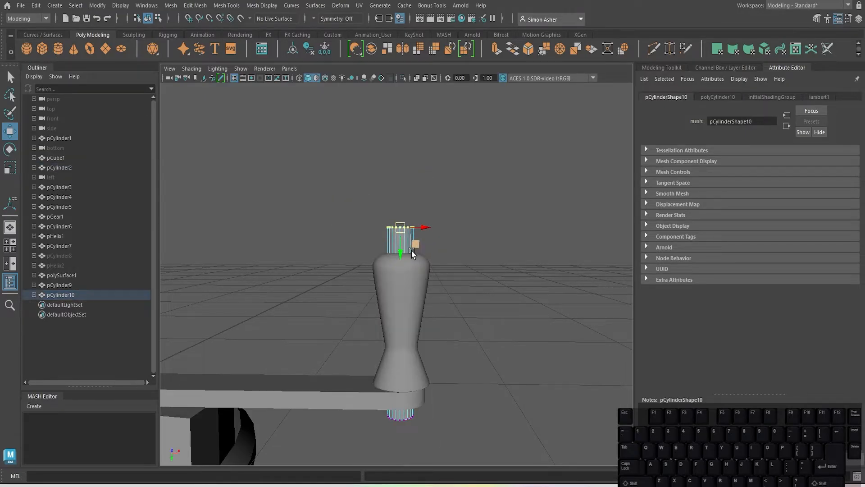
drag(402, 252, 401, 270)
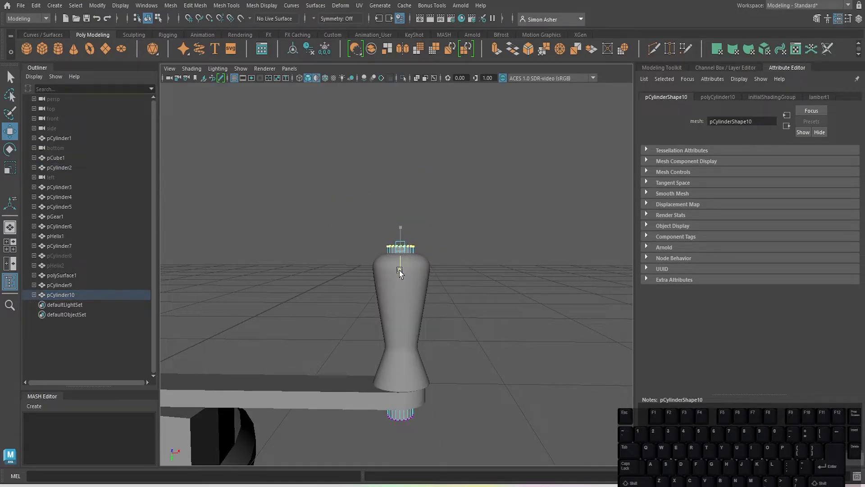
click(465, 291)
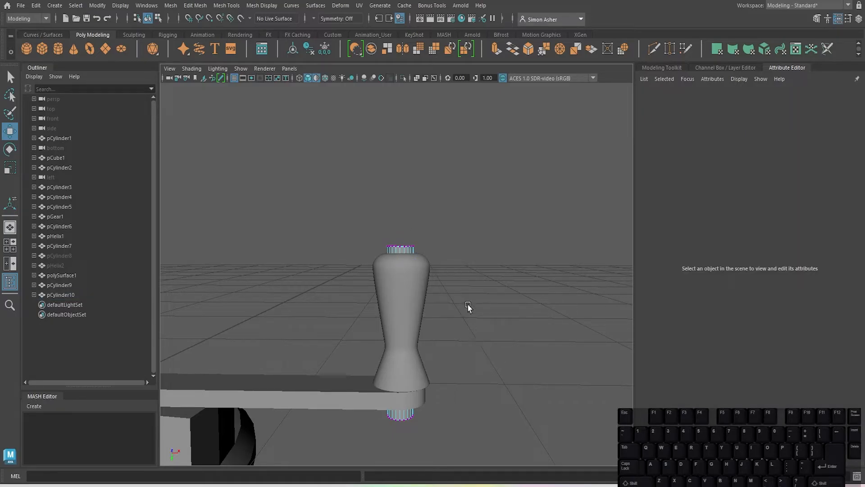
Bevel the pin's upper rim edge loop with additional segments to round its end, and return to object selection.
scroll(466, 303, up, 3)
right_drag(472, 203, 469, 189)
alt+drag(467, 229, 459, 298)
double_click(425, 364)
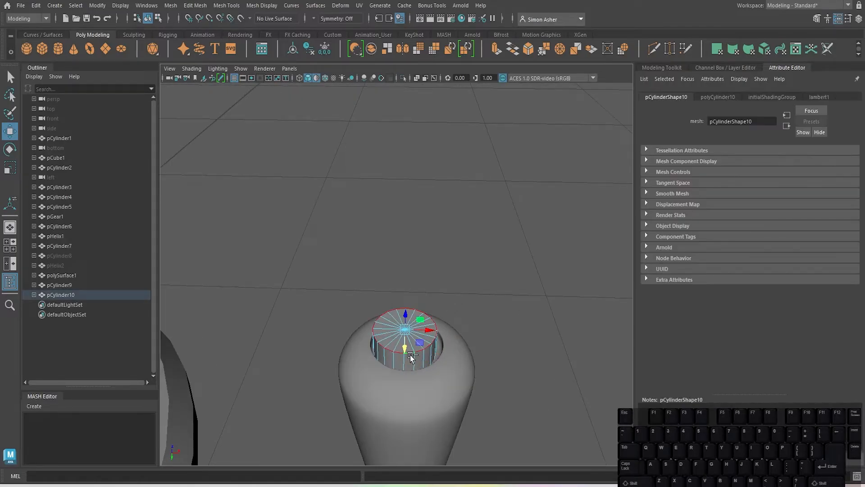
key(ctrl+b)
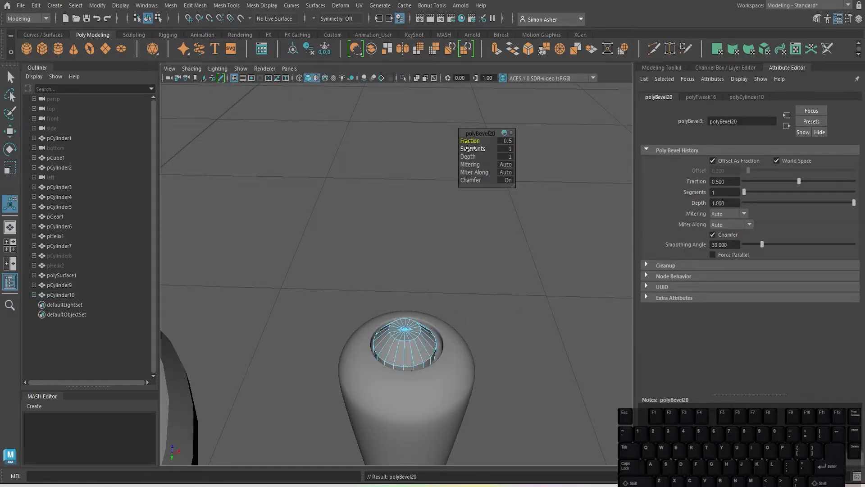
drag(471, 148, 482, 151)
right_drag(397, 204, 422, 193)
click(423, 193)
Bevel the pin's lower rim edge loop below the crank arm with 4 segments to round that end.
alt+drag(423, 193, 482, 234)
scroll(465, 245, up, 5)
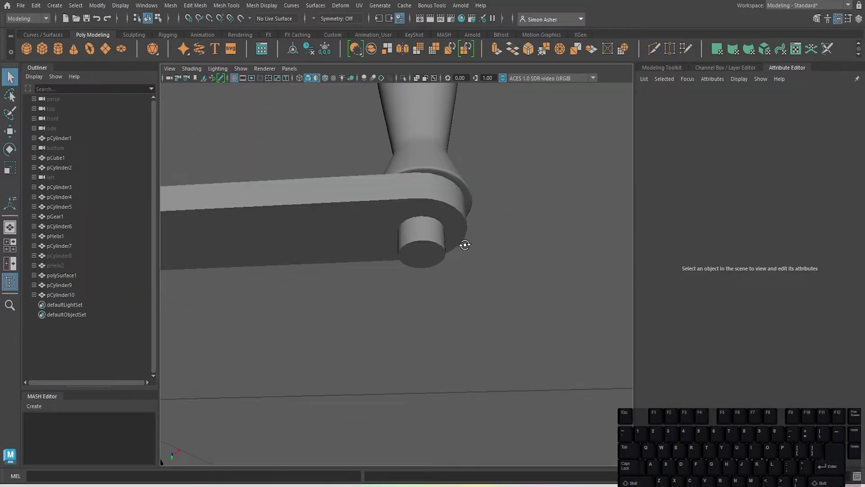
click(427, 248)
right_drag(426, 249, 422, 181)
scroll(430, 227, up, 5)
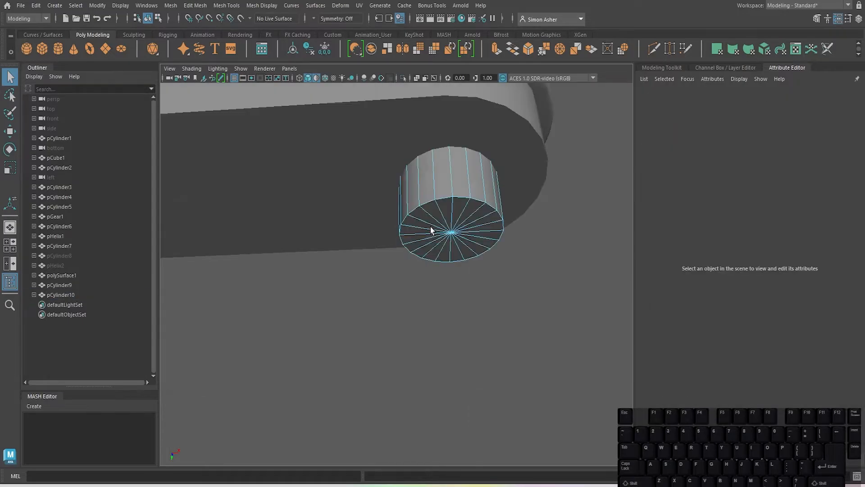
double_click(447, 201)
key(ctrl+b)
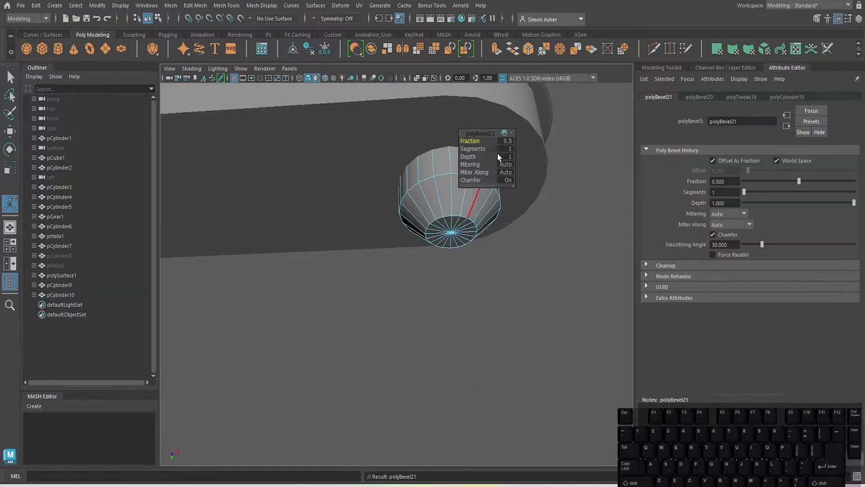
drag(475, 149, 489, 150)
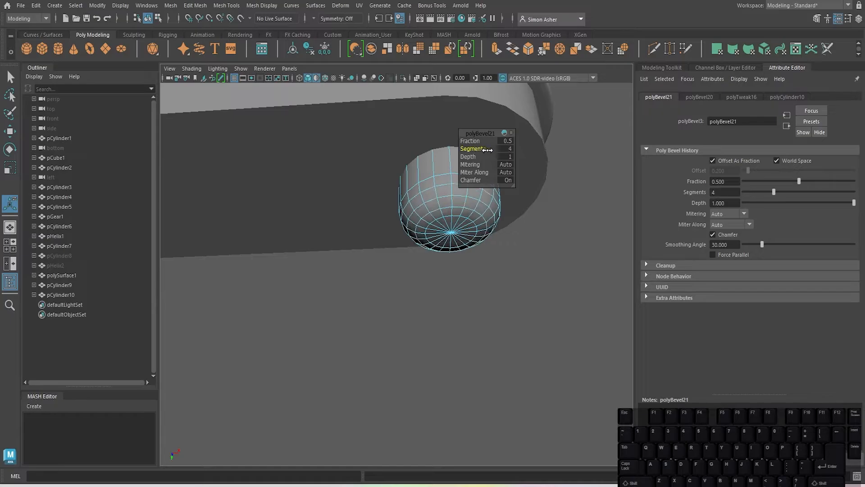
scroll(522, 234, down, 3)
right_click(548, 205)
click(556, 190)
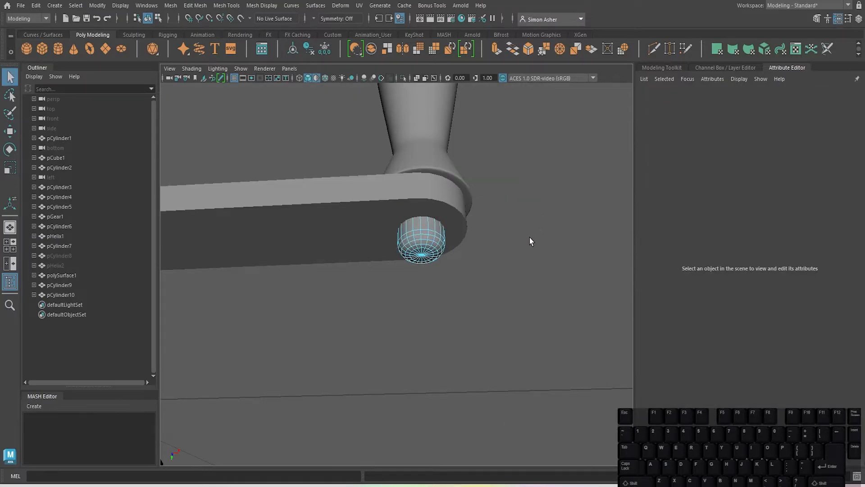
Move the pin's rounded lower end vertices up close to the crank arm's underside, and return to object selection.
alt+drag(494, 251, 515, 320)
right_click(515, 204)
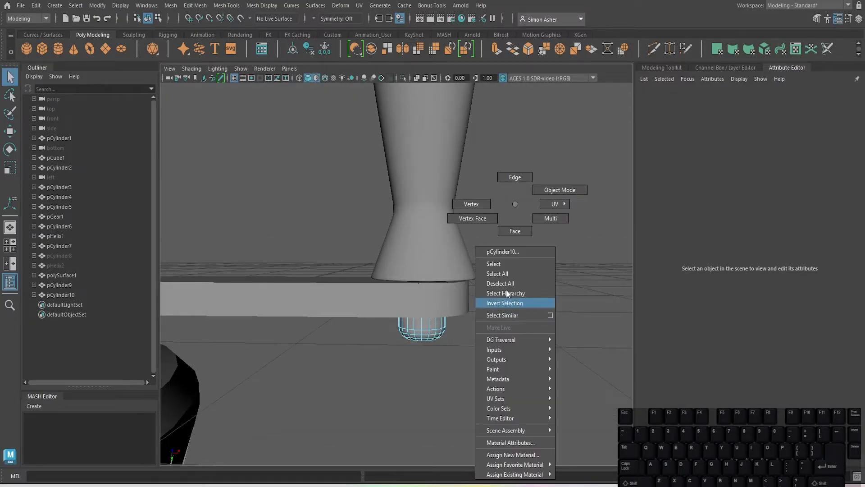
right_drag(482, 219, 481, 219)
alt+drag(486, 257, 488, 314)
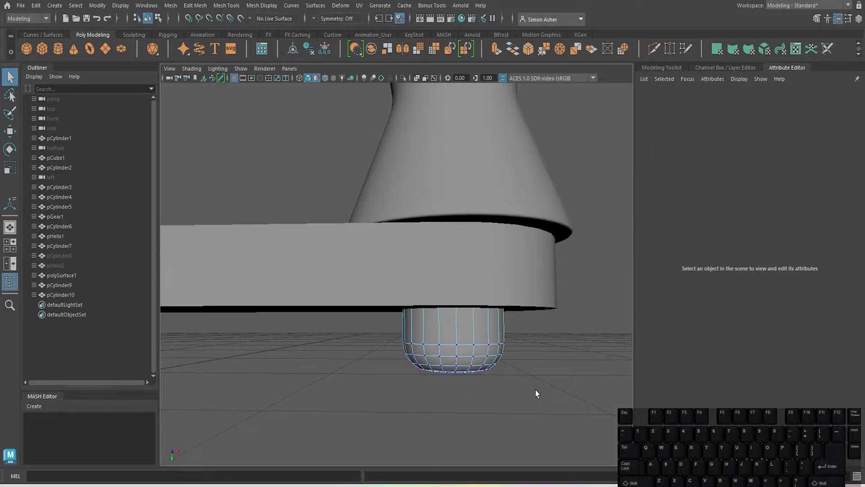
drag(535, 393, 388, 336)
key(w)
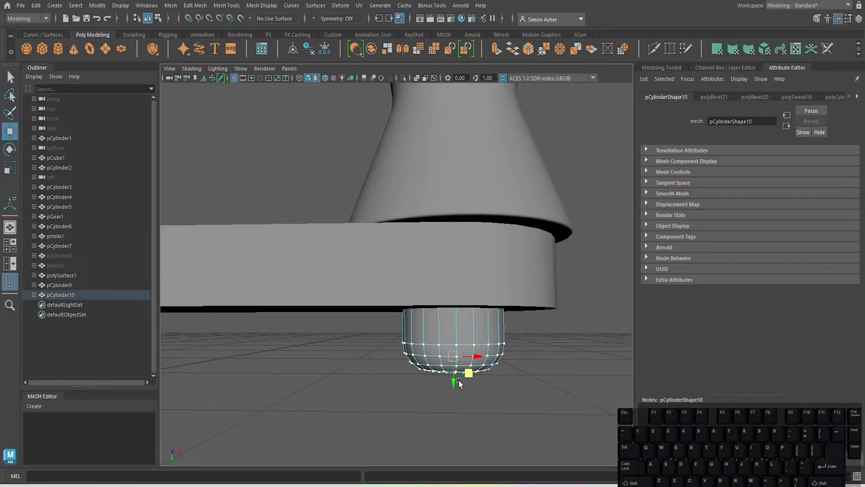
drag(459, 382, 454, 350)
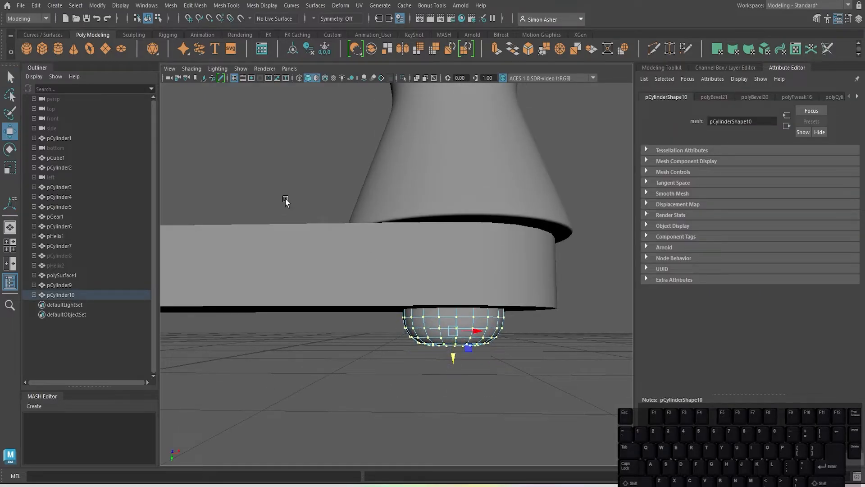
click(255, 172)
scroll(255, 172, down, 8)
right_drag(265, 153, 278, 142)
click(278, 142)
scroll(274, 149, down, 2)
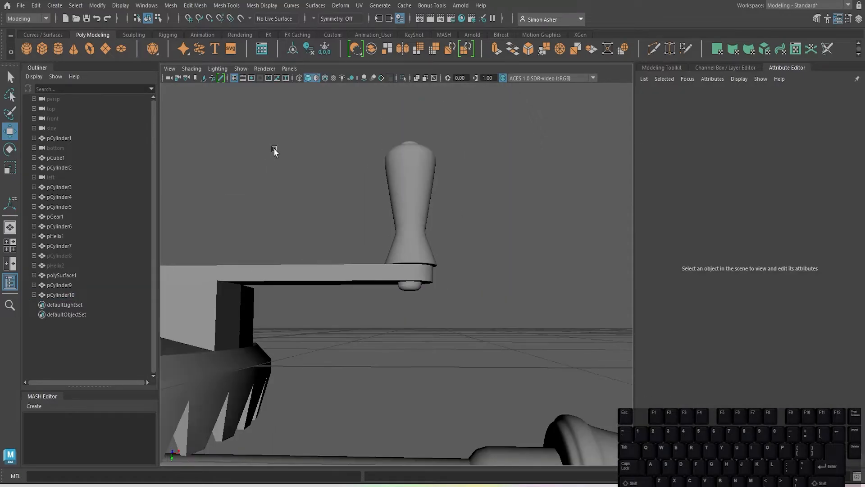
Turn on wireframe on shaded display and select the crank arm on the gear with the Scale tool.
alt+drag(274, 148, 443, 310)
click(325, 78)
scroll(371, 222, down, 5)
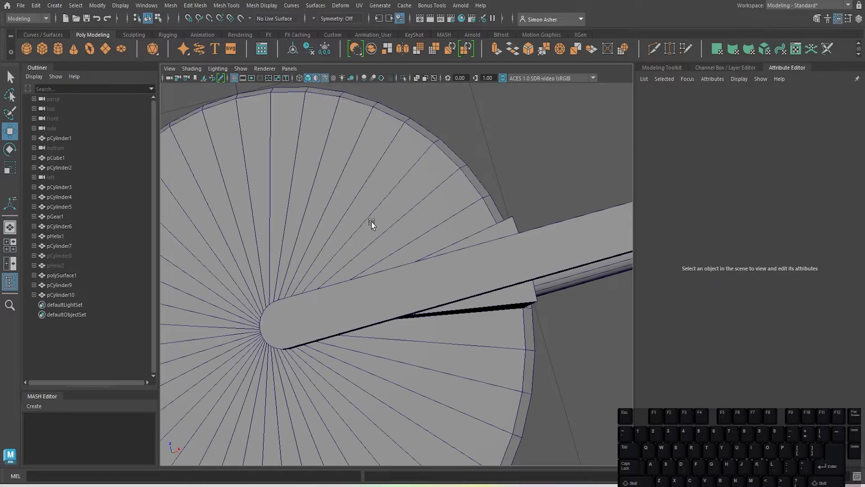
alt+drag(475, 283, 386, 272)
click(391, 258)
key(r)
scroll(387, 263, up, 2)
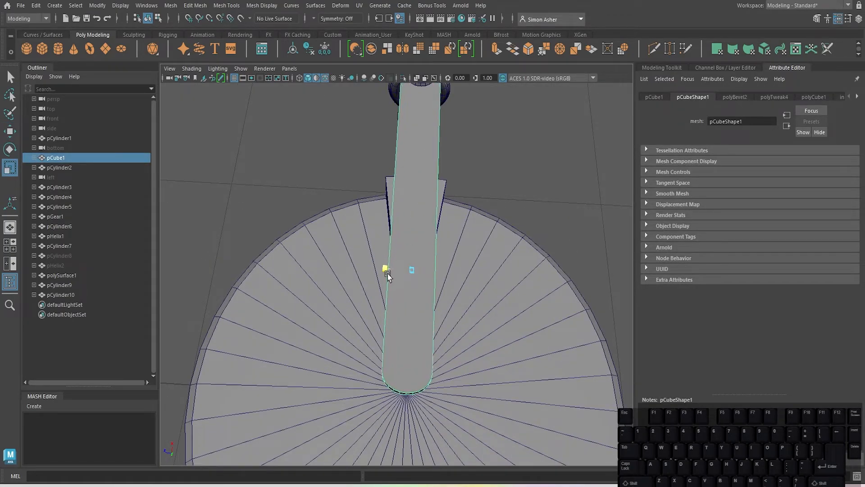
Deselect the crank arm and examine how the gear, crank arm, handle and shaft sit together.
alt+drag(479, 239, 415, 191)
right_click(464, 150)
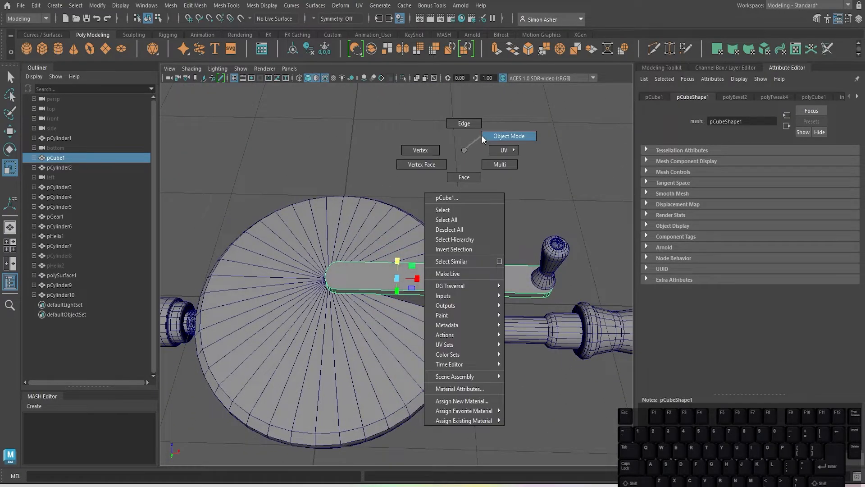
click(481, 136)
scroll(481, 136, down, 3)
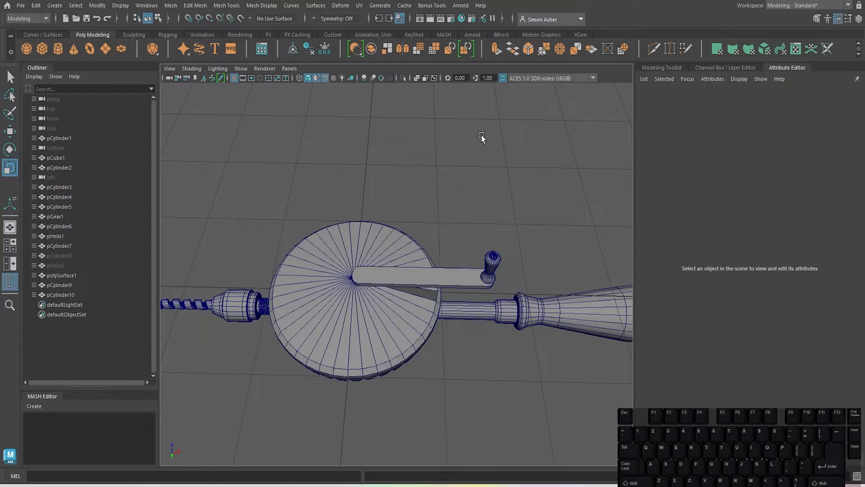
scroll(482, 136, down, 1)
scroll(441, 320, up, 1)
scroll(442, 320, down, 2)
mouse_move(442, 320)
alt+mouse_down()
mouse_move(451, 133)
mouse_move(441, 312)
alt+mouse_up()
scroll(441, 312, up, 4)
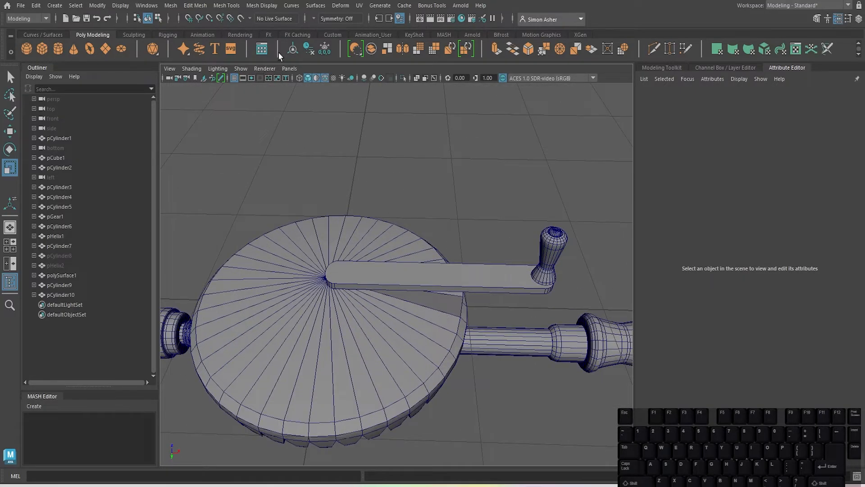
Add a polygon cylinder, shrink it, and raise it above the crank arm's rounded end at the gear's centre.
click(58, 50)
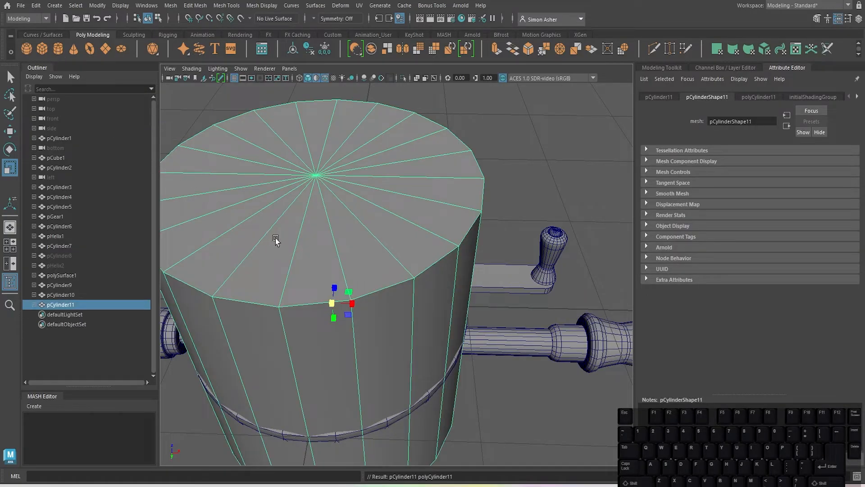
alt+drag(358, 350, 126, 404)
key(w)
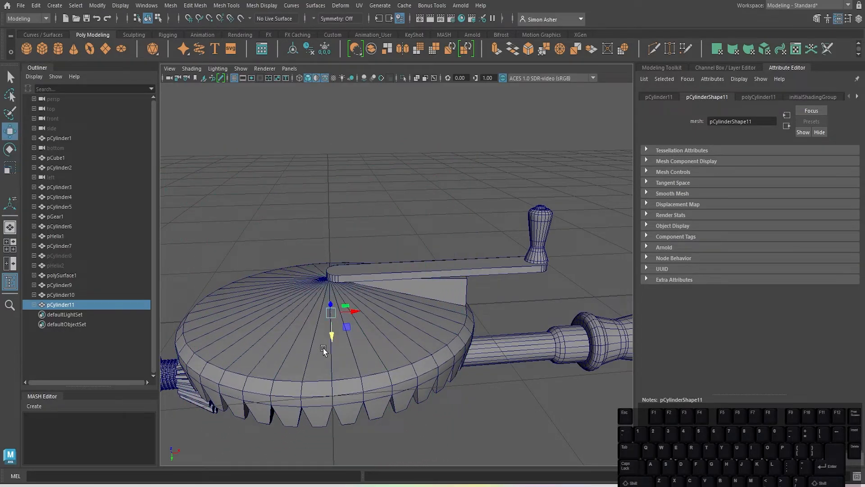
drag(329, 336, 330, 244)
scroll(409, 225, up, 5)
alt+middle_drag(409, 226, 471, 262)
drag(373, 237, 364, 274)
Scale the cylinder to fit the crank arm's rounded end and lower it onto the arm's surface.
key(r)
scroll(364, 274, up, 8)
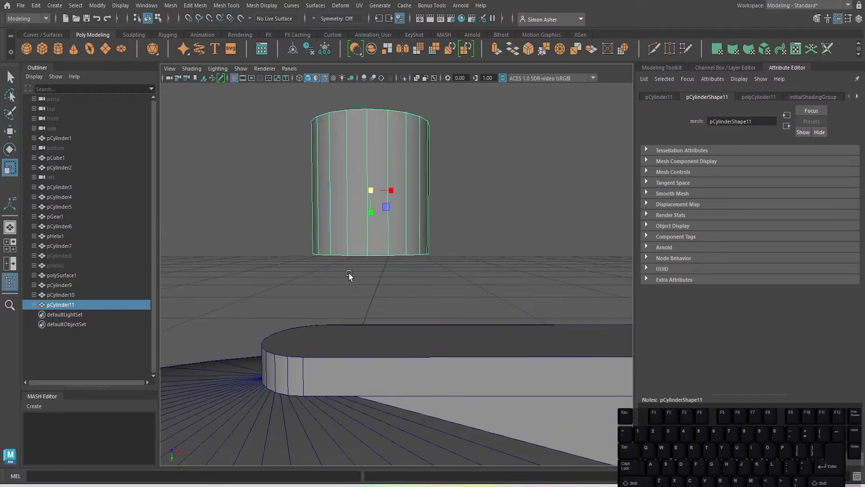
key(w)
drag(364, 211, 369, 284)
click(486, 233)
alt+drag(484, 231, 474, 254)
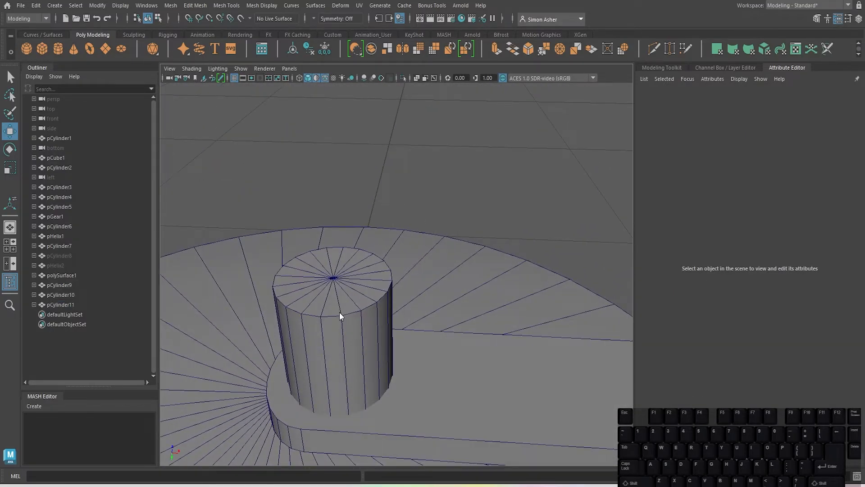
Lower the cylinder's upper vertices to turn it into a short disc on the crank arm.
right_drag(339, 312, 293, 214)
alt+drag(295, 218, 374, 242)
alt+drag(374, 242, 450, 272)
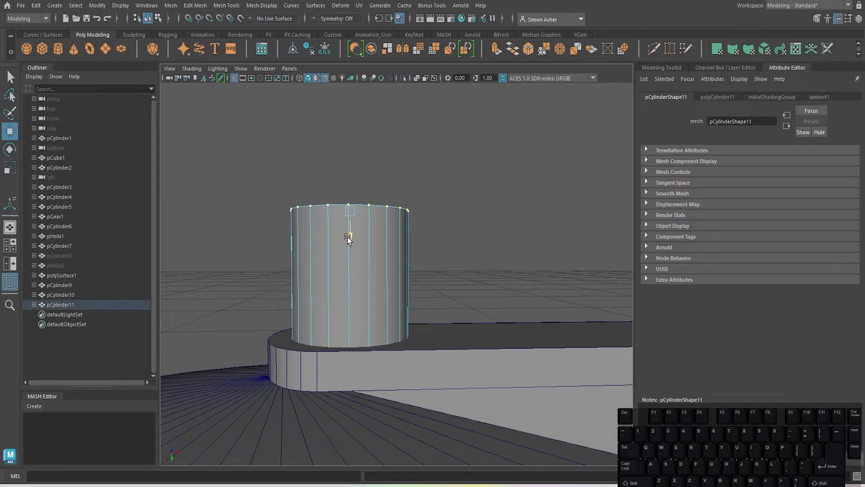
drag(347, 237, 359, 289)
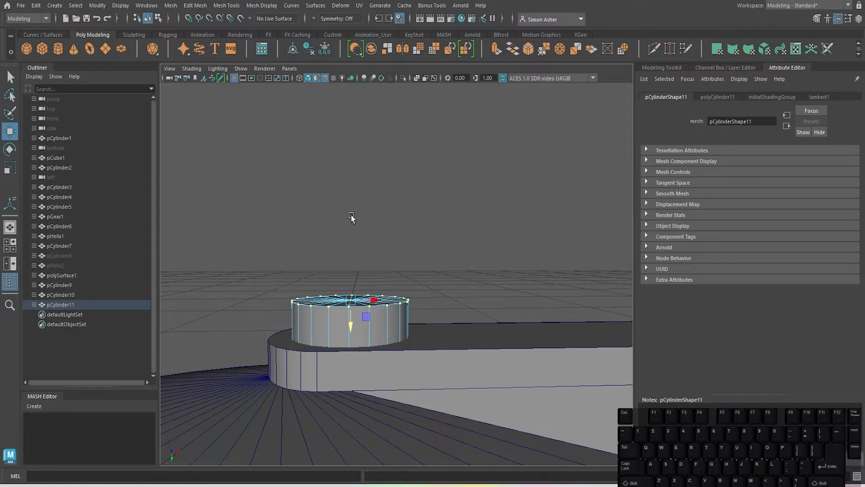
Bevel the disc's upper rim with a fraction of 0.5 and 3 segments.
right_drag(352, 203, 350, 183)
scroll(355, 337, up, 5)
double_click(347, 363)
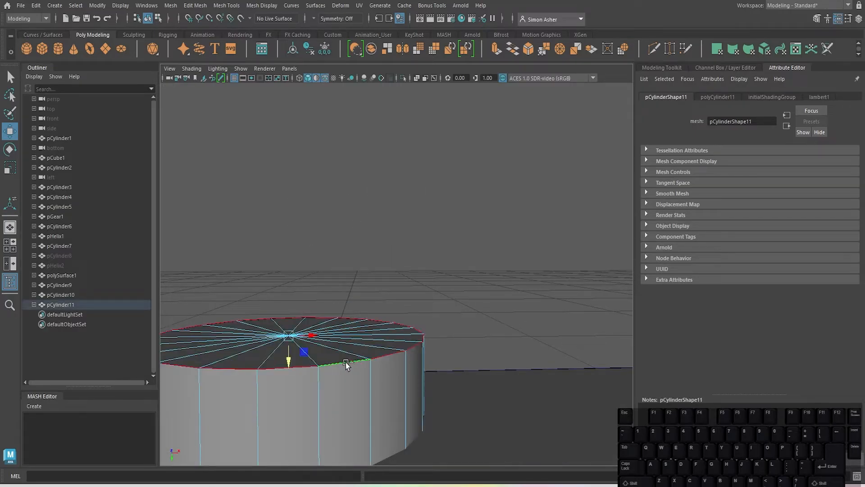
key(ctrl+b)
alt+middle_drag(402, 298, 451, 276)
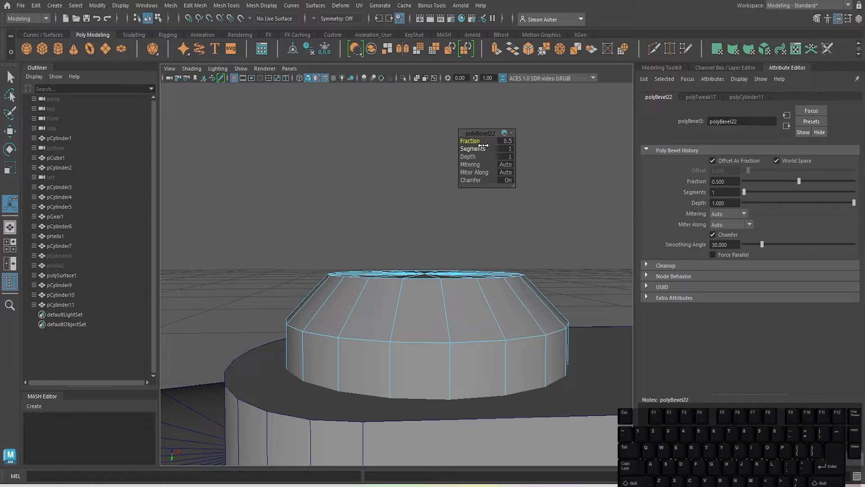
drag(473, 149, 484, 149)
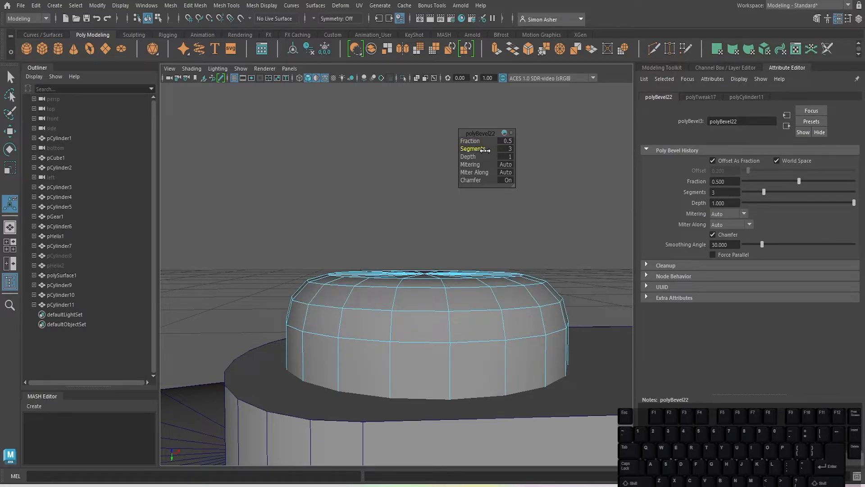
Lower the rounded disc's upper vertices to make a flatter cap on the crank arm.
right_drag(334, 177, 336, 164)
scroll(304, 204, down, 4)
alt+middle_drag(326, 223, 263, 222)
drag(238, 217, 464, 289)
key(w)
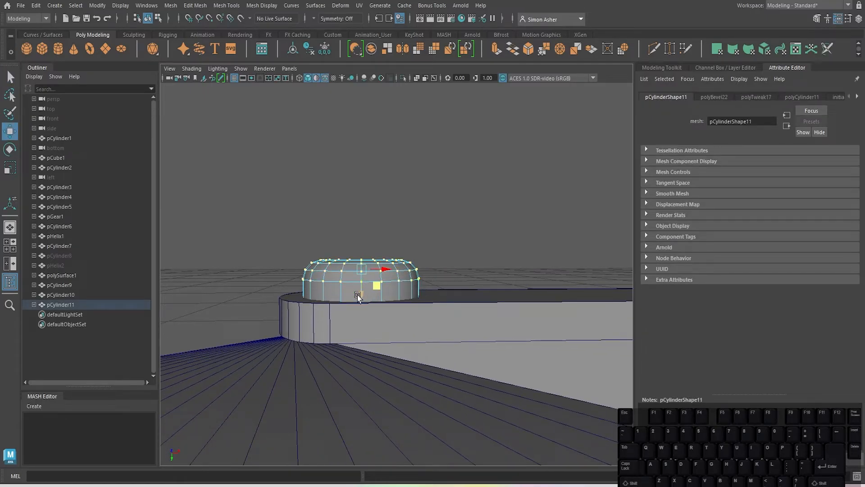
drag(357, 295, 354, 309)
Raise the cap clear of the crank arm and delete the faces on its underside.
right_drag(369, 204, 421, 188)
click(377, 286)
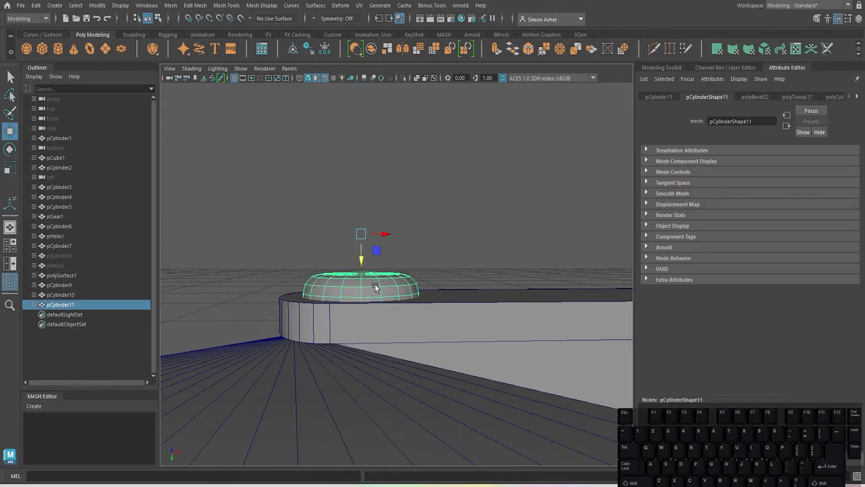
drag(363, 258, 363, 183)
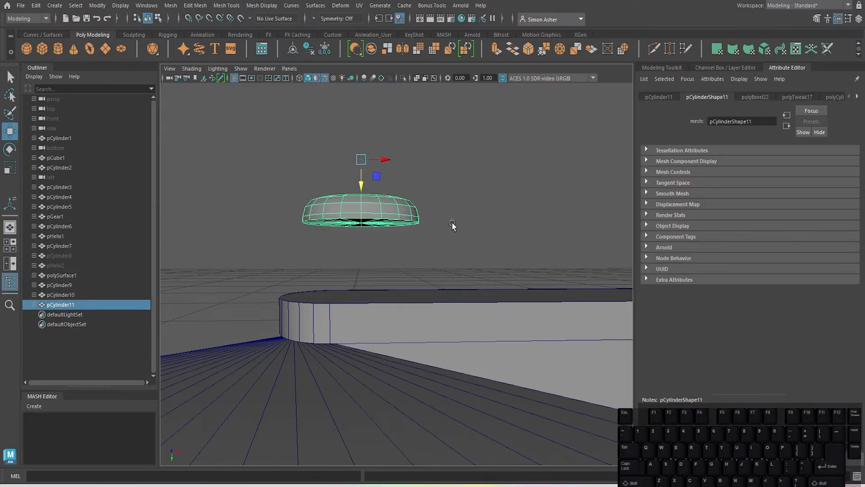
alt+drag(452, 223, 449, 205)
alt+middle_drag(448, 148, 468, 218)
scroll(458, 245, up, 5)
right_drag(447, 181, 446, 201)
mouse_move(432, 338)
mouse_down()
mouse_move(415, 293)
mouse_move(342, 298)
mouse_move(390, 315)
mouse_up()
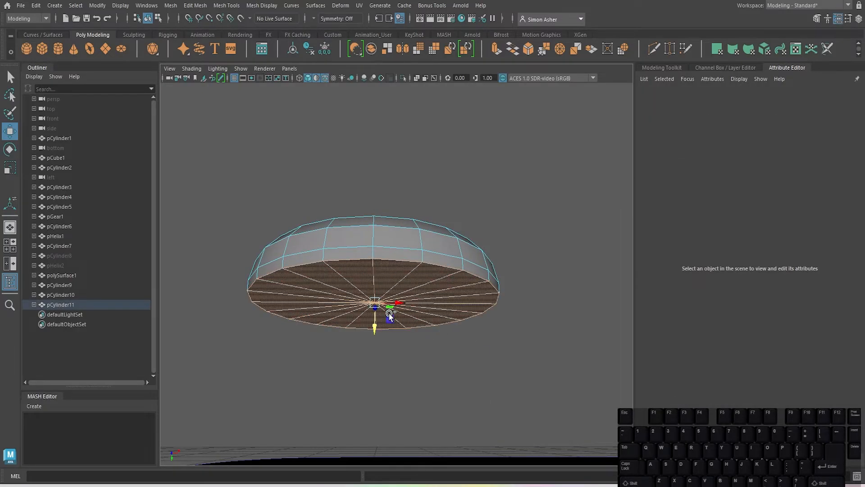
key(Delete)
Return to object selection, lower the cap back onto the crank arm's rounded end, and deselect it.
right_drag(459, 152, 481, 136)
click(480, 136)
scroll(480, 136, down, 5)
alt+drag(481, 136, 416, 329)
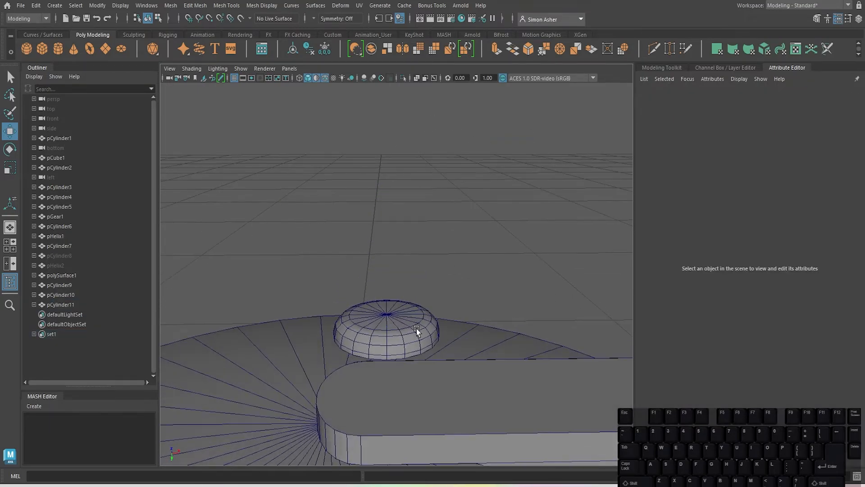
click(419, 326)
drag(386, 303, 385, 369)
click(433, 273)
Duplicate the cap and move the copy along the crank arm to just beyond the gear's rim.
scroll(433, 273, down, 5)
alt+drag(433, 275, 376, 285)
click(310, 334)
key(ctrl+d)
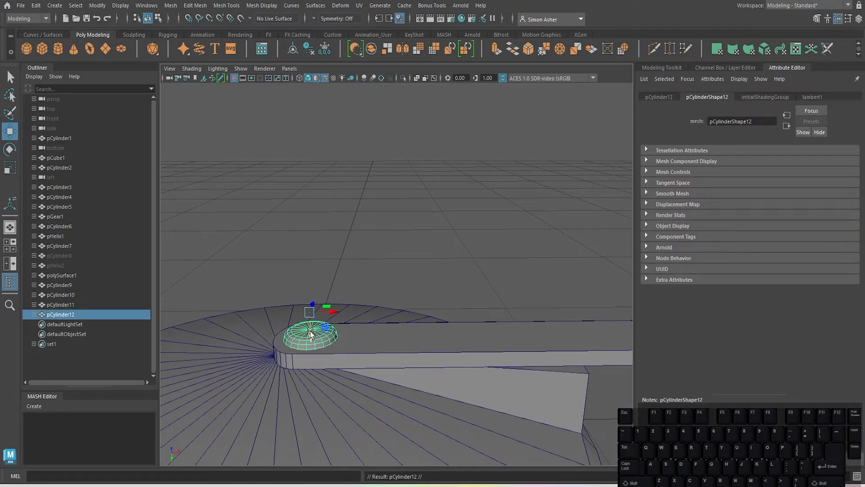
drag(345, 318, 569, 304)
alt+middle_drag(568, 303, 482, 290)
alt+drag(482, 290, 473, 365)
alt+middle_drag(472, 365, 386, 328)
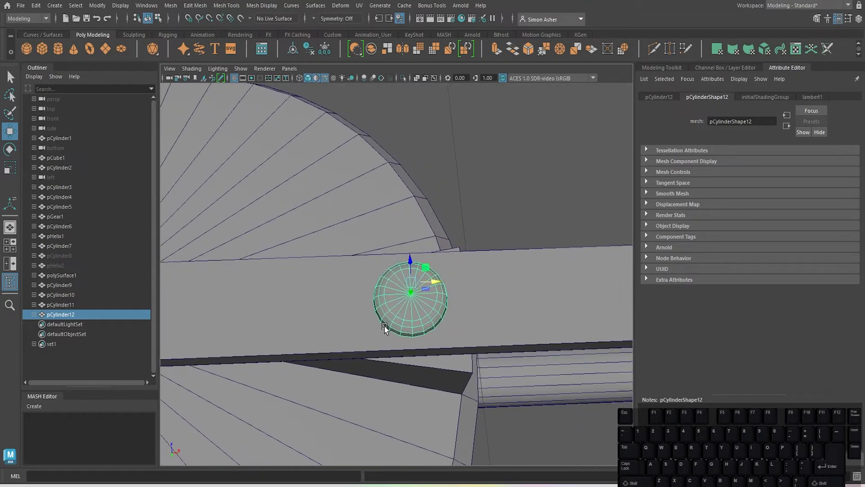
Scale the duplicated cap down uniformly into a smaller rivet and deselect it.
scroll(386, 329, up, 2)
key(r)
scroll(386, 328, up, 2)
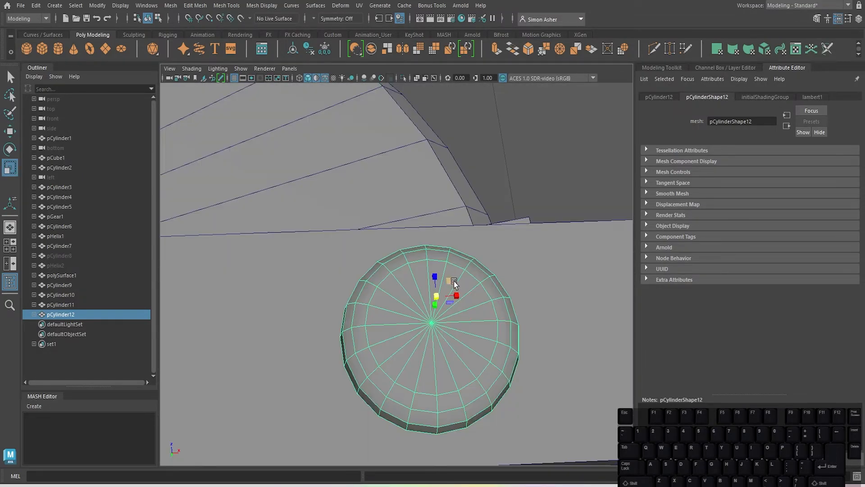
mouse_move(449, 279)
mouse_down()
mouse_move(444, 285)
mouse_move(451, 285)
mouse_up()
click(498, 229)
Examine how the two rounded caps sit on the crank arm and over the gear's centre.
alt+drag(498, 228, 490, 331)
scroll(476, 359, down, 6)
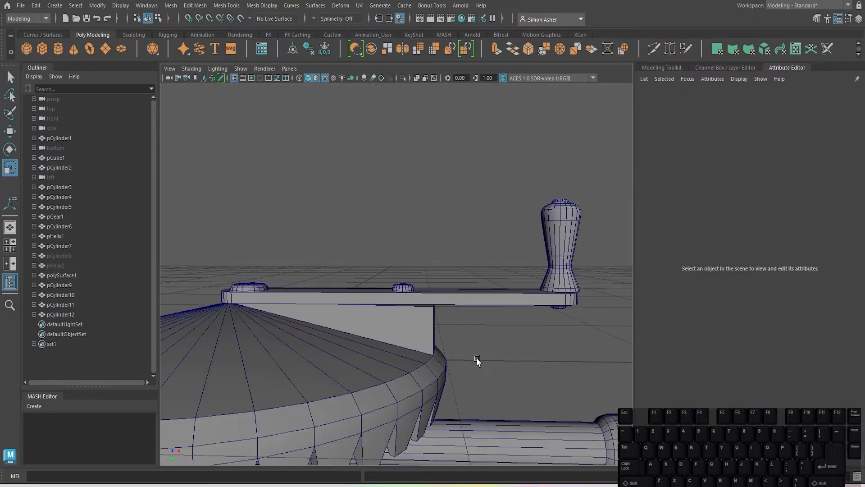
scroll(368, 318, up, 5)
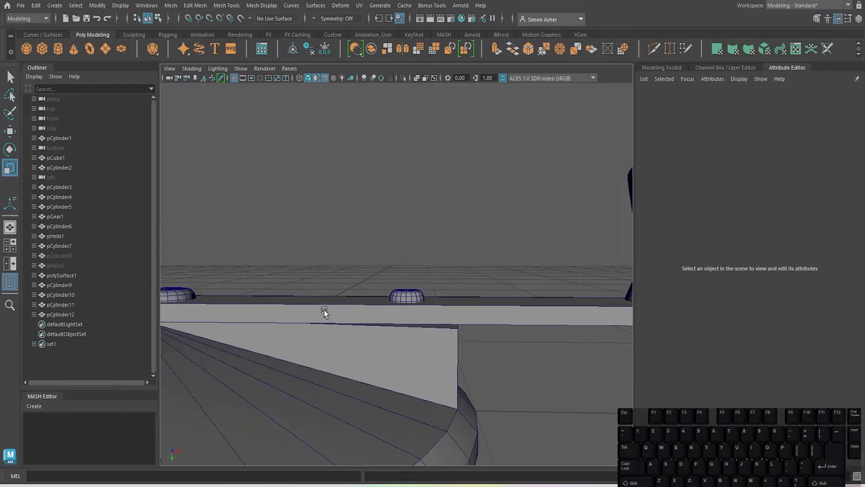
alt+middle_drag(324, 312, 465, 300)
scroll(371, 300, up, 3)
alt+drag(371, 299, 371, 344)
alt+middle_drag(371, 345, 498, 328)
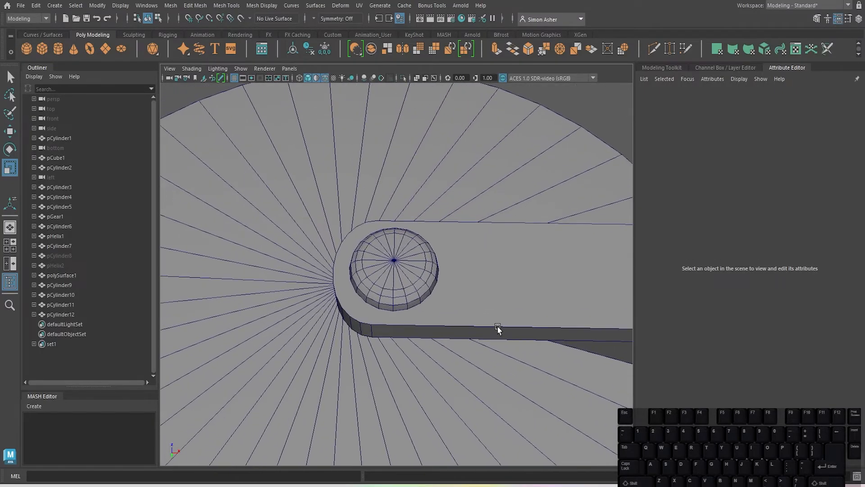
scroll(404, 261, up, 2)
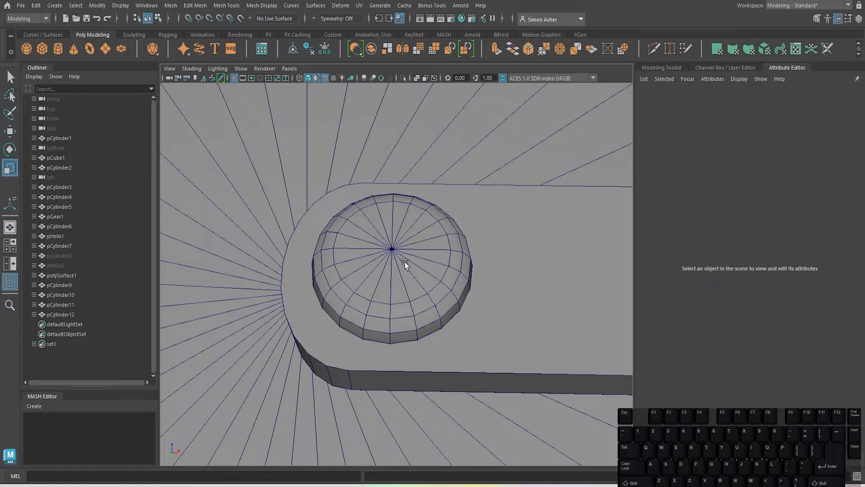
scroll(431, 216, down, 6)
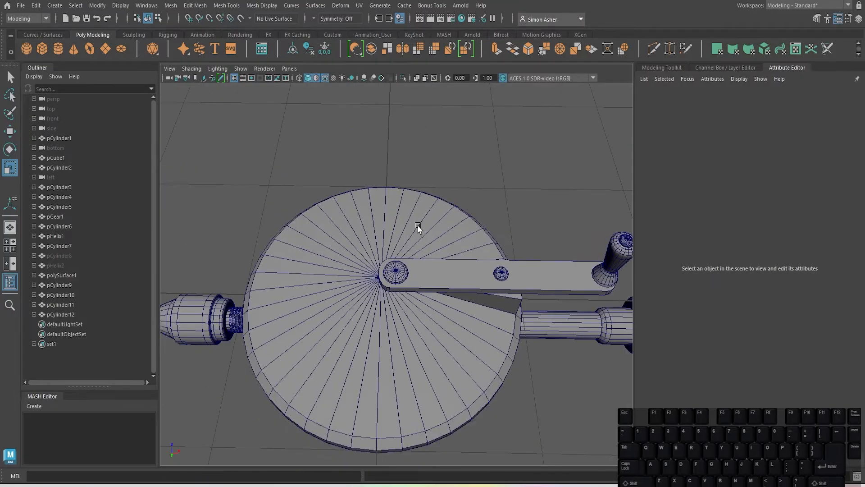
scroll(350, 309, up, 6)
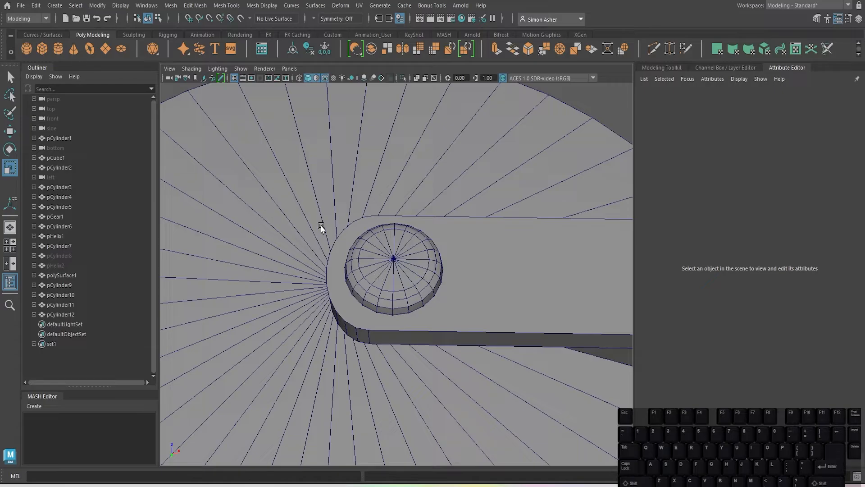
scroll(339, 234, down, 2)
scroll(340, 234, down, 8)
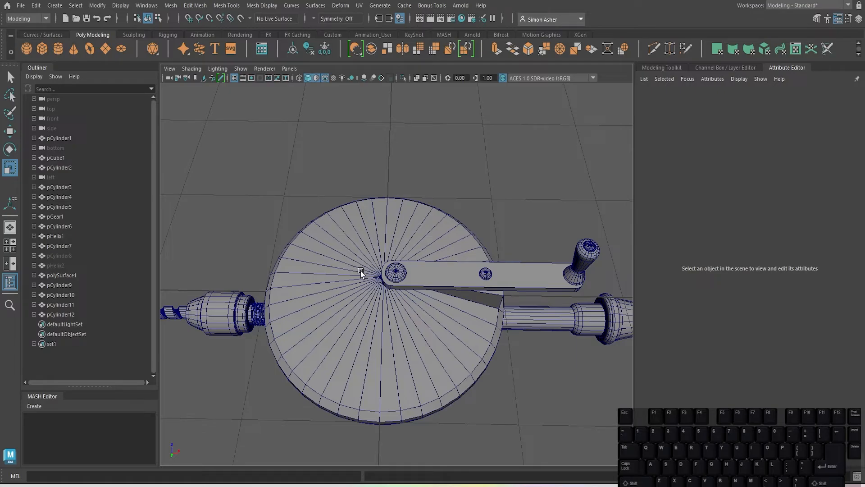
Examine the gear's toothed side, the shaft, the chuck with its bit, and the main handle's collar.
alt+drag(364, 271, 628, 267)
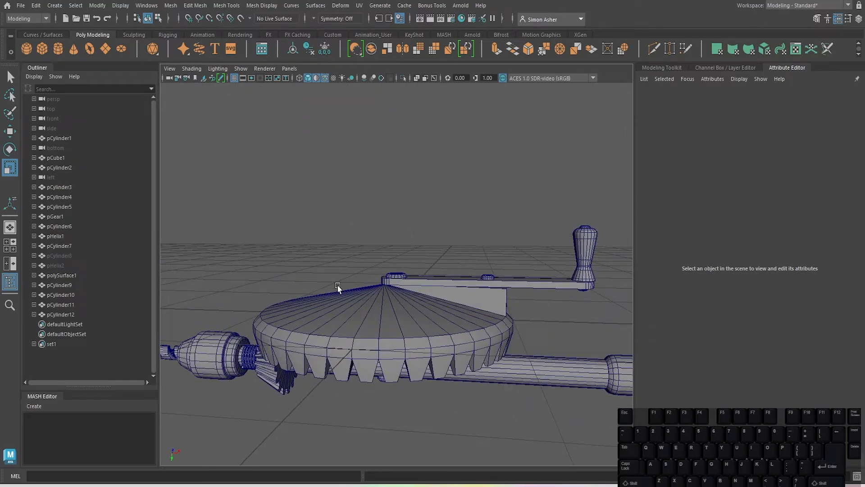
alt+drag(380, 282, 344, 419)
alt+drag(273, 226, 263, 230)
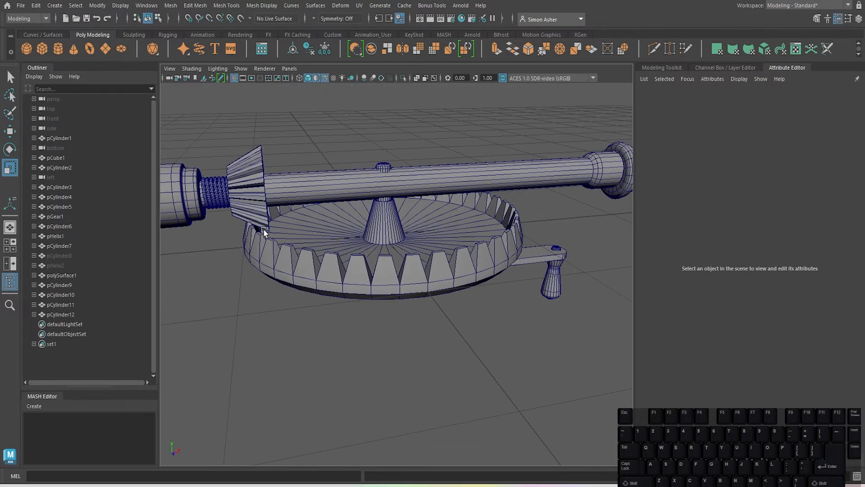
alt+middle_drag(263, 230, 373, 248)
alt+right_drag(374, 248, 303, 236)
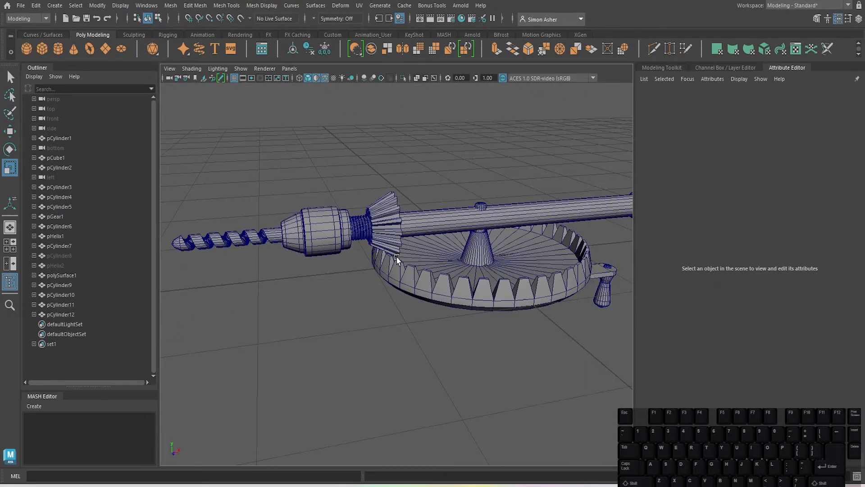
alt+middle_drag(472, 262, 375, 323)
scroll(432, 320, up, 5)
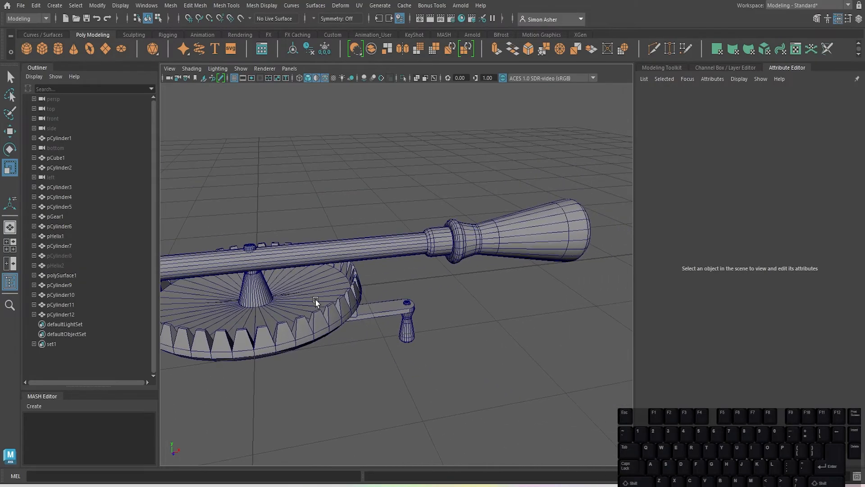
scroll(302, 280, up, 3)
alt+drag(327, 263, 302, 290)
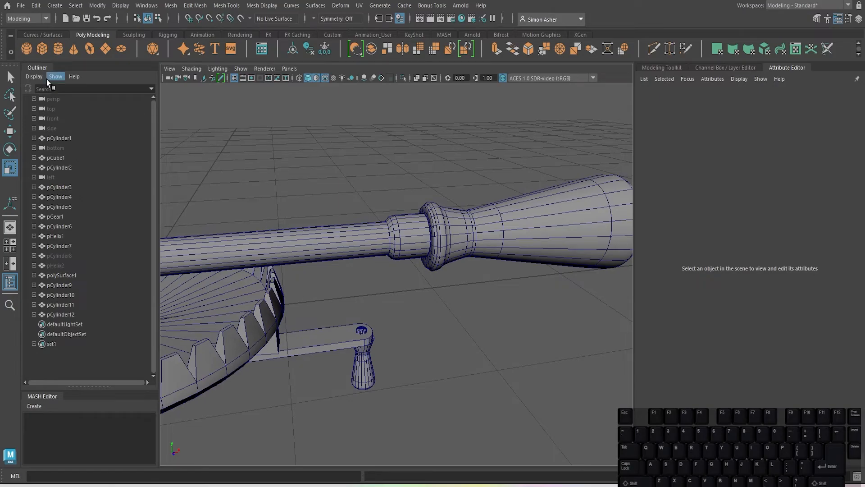
Add a polygon cylinder, move it along the shaft towards the main handle, and rotate it to lie horizontally.
click(54, 47)
alt+drag(367, 184, 456, 201)
key(w)
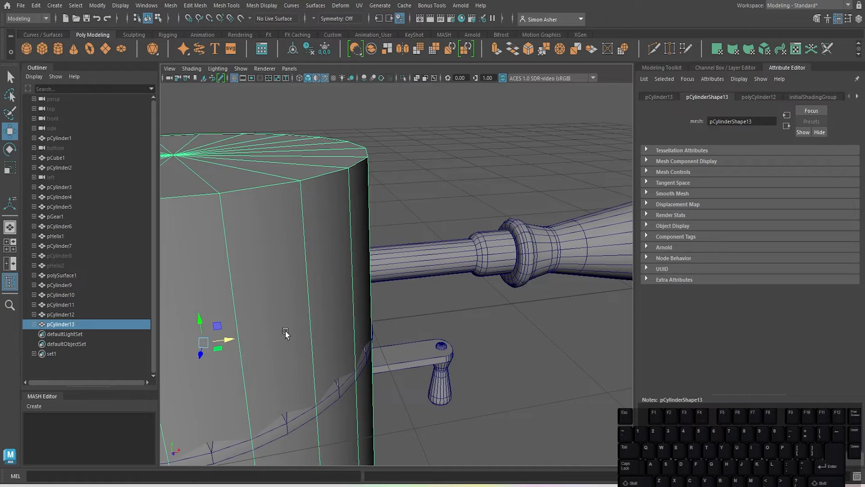
alt+drag(226, 339, 520, 356)
key(e)
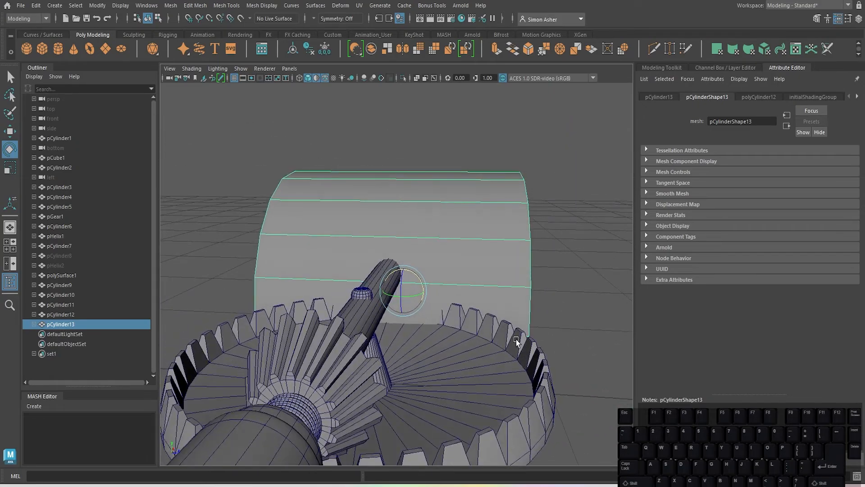
Shrink the cylinder to a pin, position it inside the collar before the main handle, and lengthen it to protrude on both sides.
key(r)
drag(404, 291, 228, 339)
alt+drag(227, 339, 181, 341)
alt+right_drag(181, 341, 393, 357)
alt+middle_drag(399, 355, 323, 356)
alt+drag(323, 355, 357, 371)
key(w)
drag(473, 352, 572, 309)
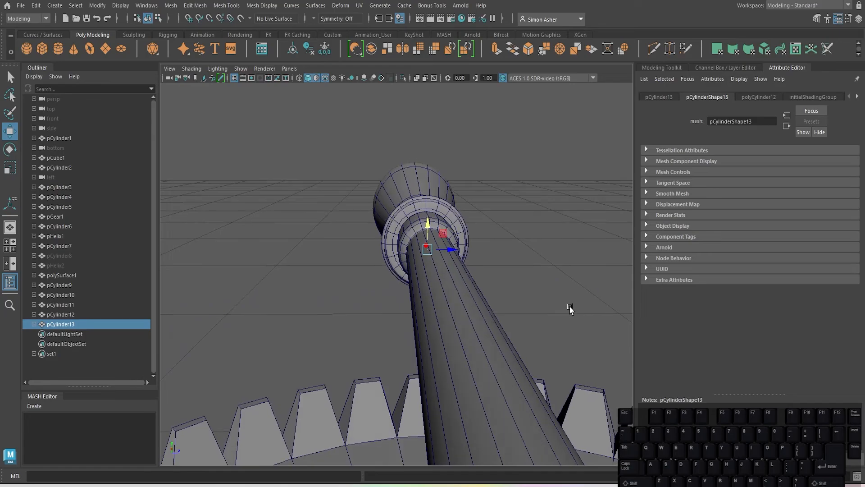
key(r)
drag(449, 249, 501, 298)
Move the vertices at both ends of the pin inwards so they protrude less from the collar.
key(space)
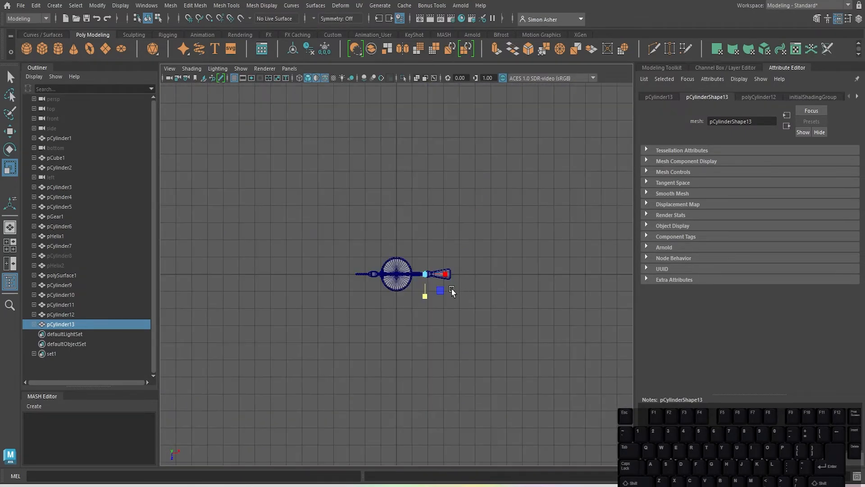
scroll(451, 290, up, 5)
scroll(453, 293, up, 10)
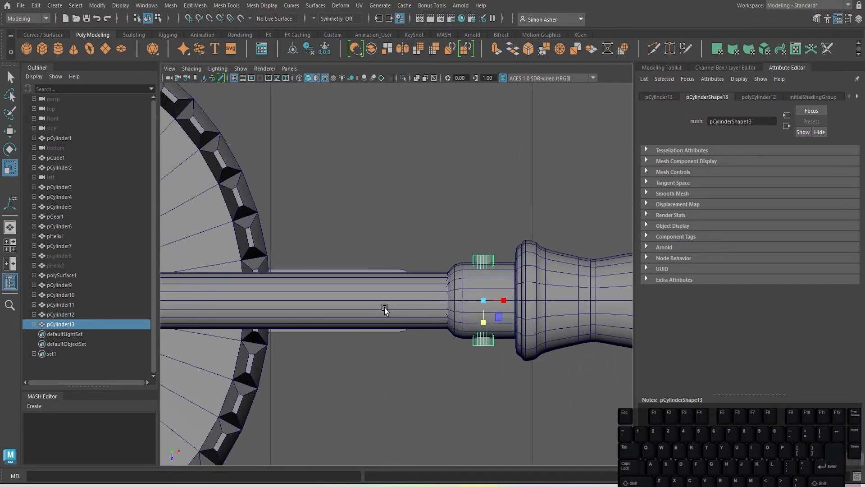
scroll(295, 299, up, 5)
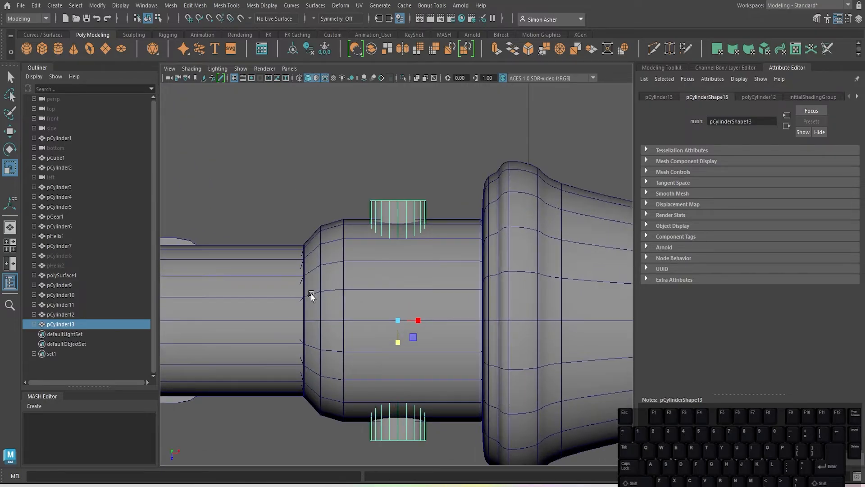
right_drag(412, 210, 369, 201)
drag(340, 182, 463, 210)
key(w)
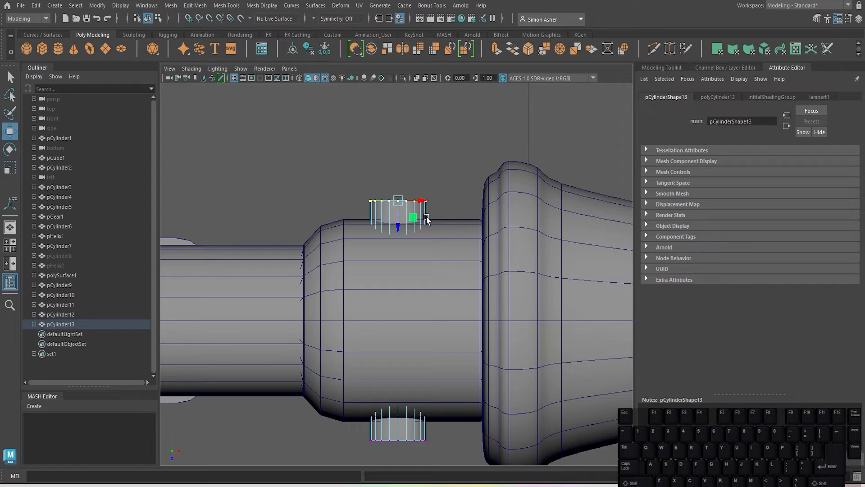
drag(397, 224, 396, 231)
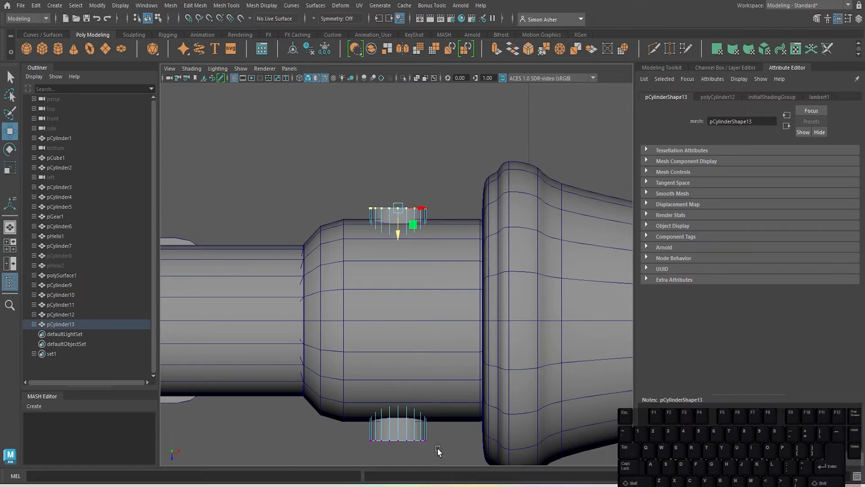
drag(438, 451, 346, 432)
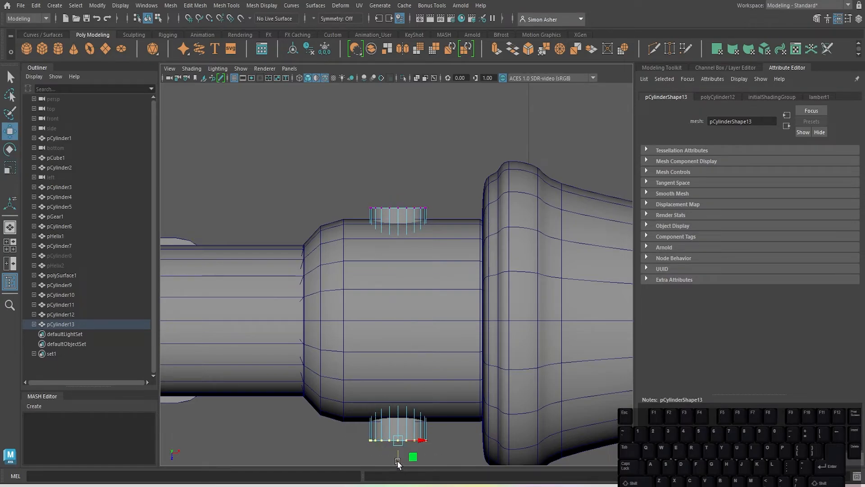
drag(398, 462, 398, 454)
Bevel the edge loops around both ends of the pin with additional segments to round them, and return to object selection.
right_drag(376, 161, 376, 138)
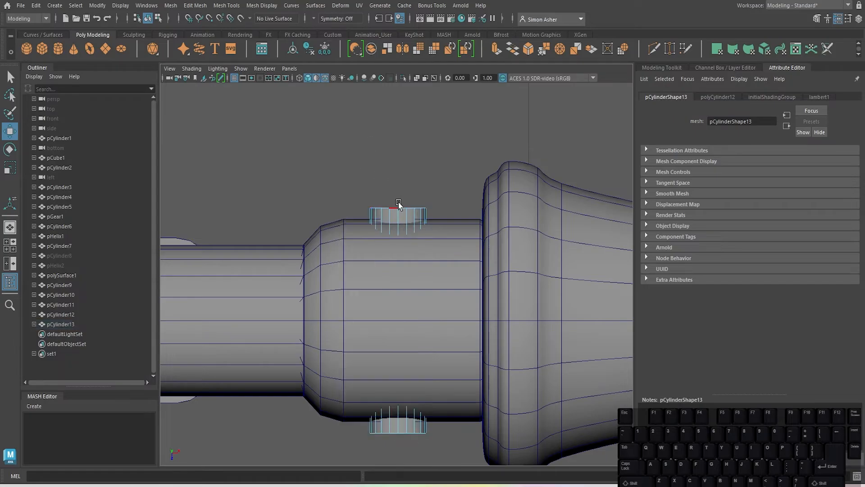
double_click(398, 204)
alt+middle_drag(441, 311, 440, 269)
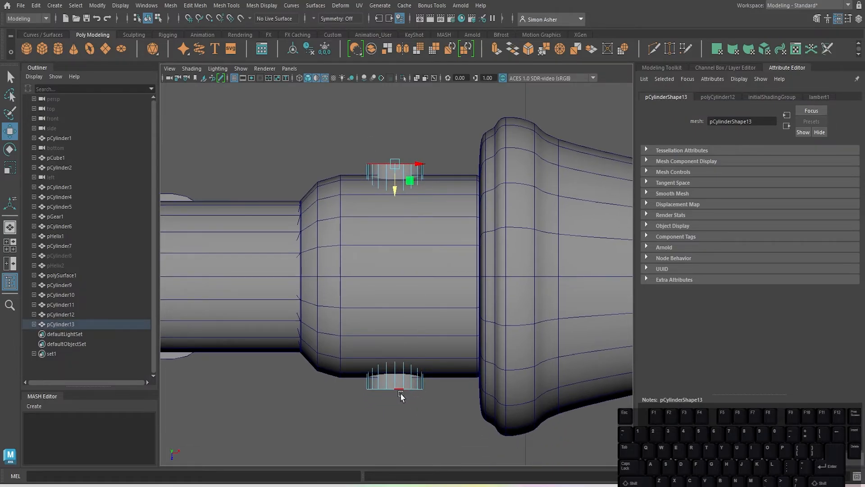
shift+double_click(400, 394)
key(ctrl+b)
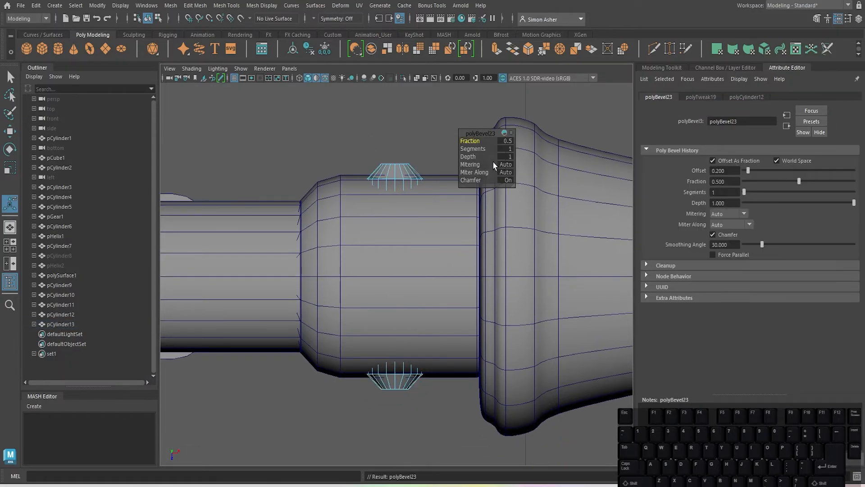
drag(476, 149, 482, 150)
right_drag(406, 145, 412, 138)
click(412, 137)
Switch to the perspective view of the whole drill and turn off the wireframe overlay on the shaded model.
key(space)
drag(412, 137, 312, 166)
scroll(312, 166, down, 2)
alt+middle_drag(312, 166, 411, 156)
scroll(410, 164, down, 4)
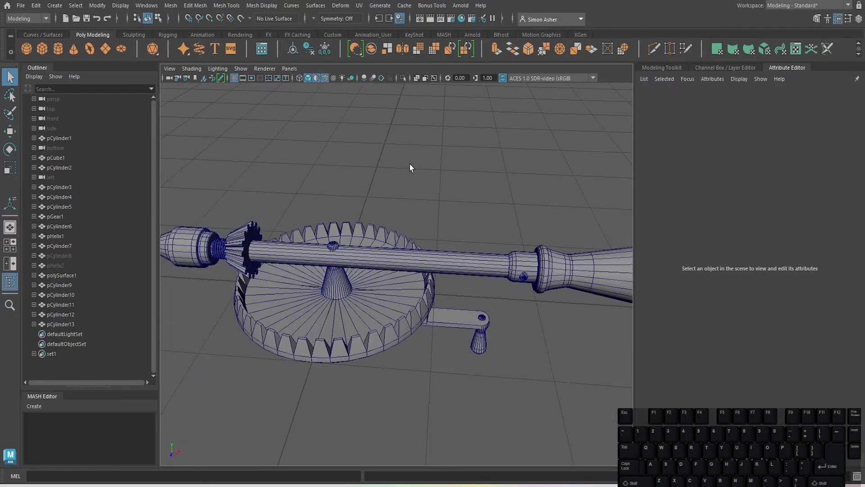
click(325, 78)
alt+drag(401, 223, 437, 258)
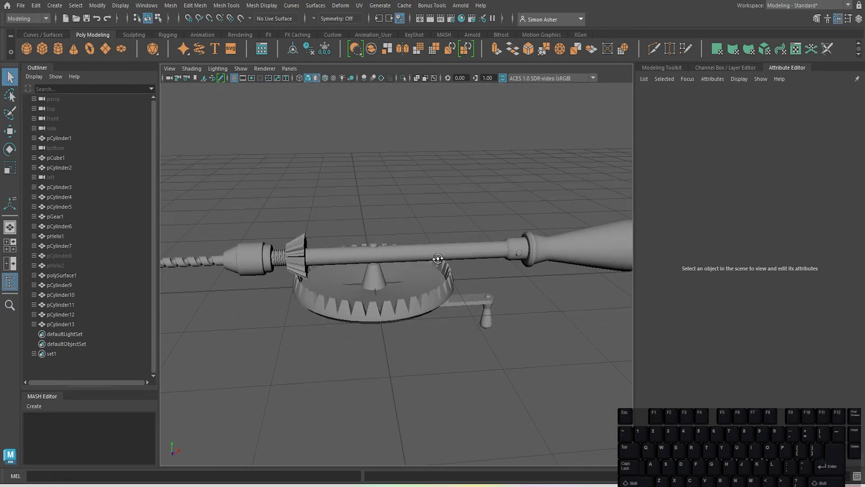
Examine the shaded drill from the bit, chuck and gears along the shaft to the crank and main handle.
scroll(420, 256, up, 5)
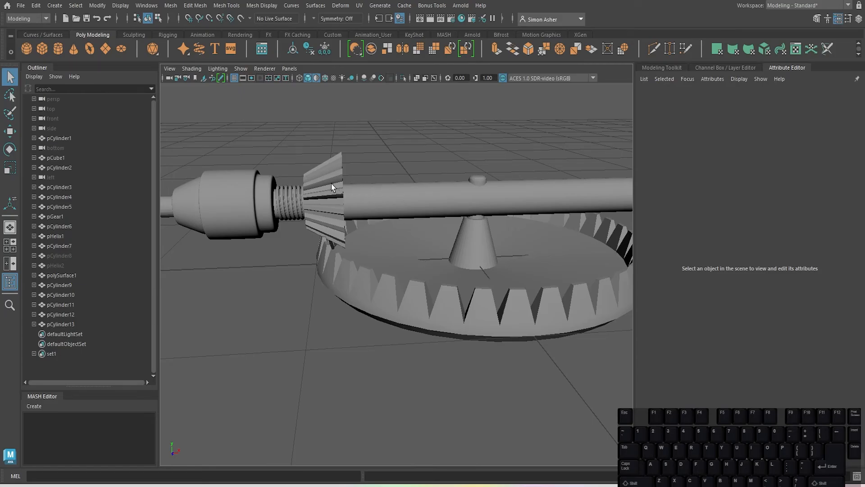
scroll(332, 183, down, 5)
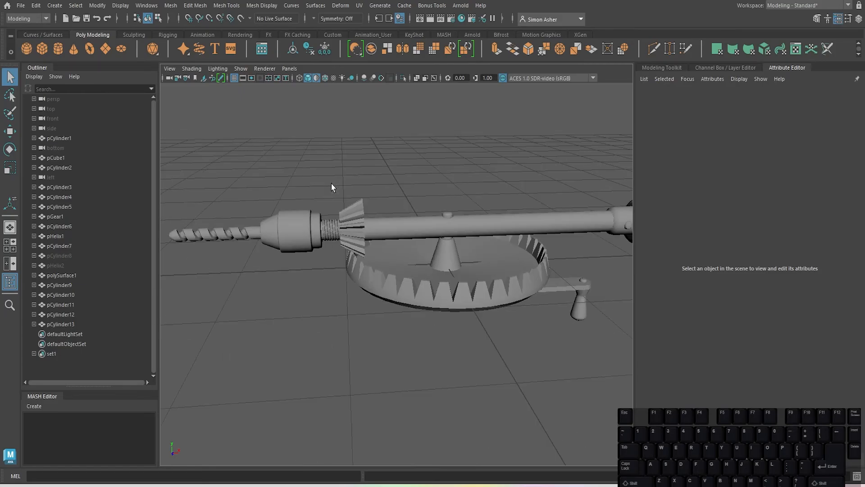
alt+middle_drag(332, 184, 369, 188)
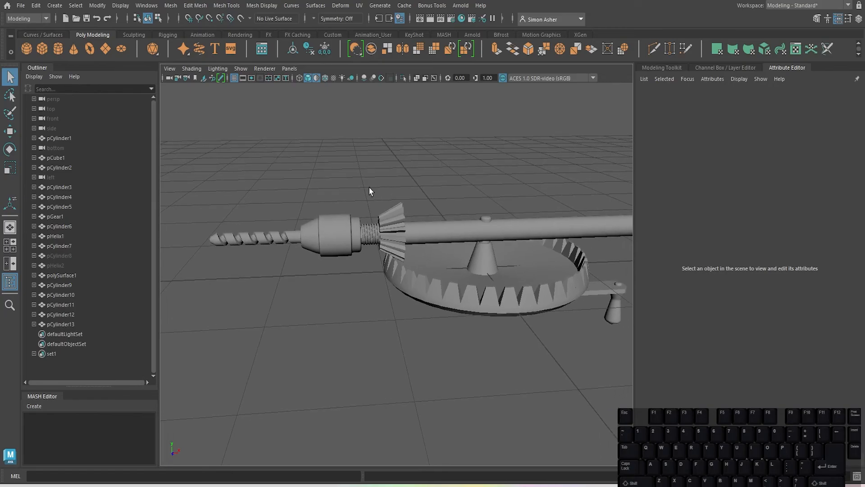
alt+middle_drag(421, 202, 341, 210)
scroll(341, 210, down, 3)
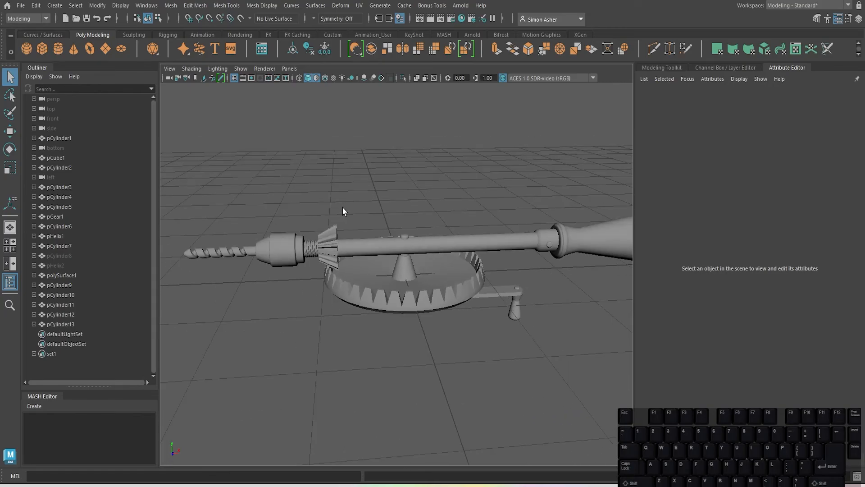
mouse_move(492, 293)
alt+mouse_down()
mouse_move(473, 293)
mouse_move(499, 300)
alt+mouse_up()
alt+middle_drag(515, 286, 519, 285)
alt+right_drag(520, 285, 450, 285)
scroll(450, 285, up, 2)
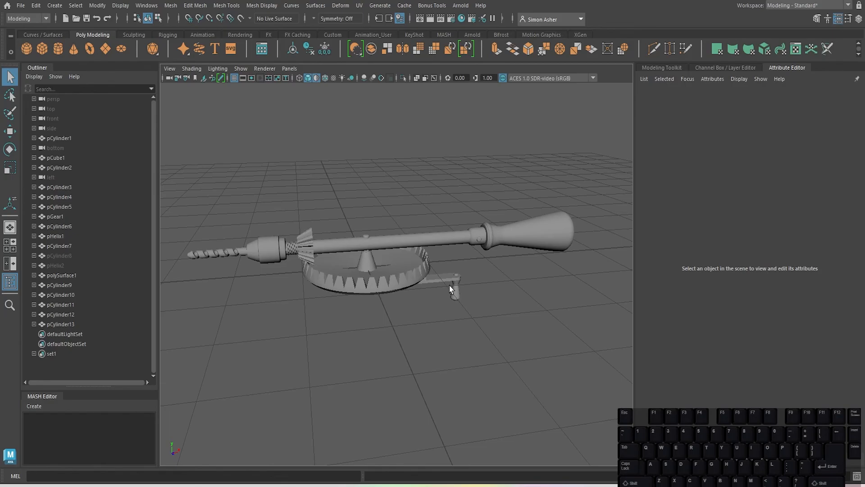